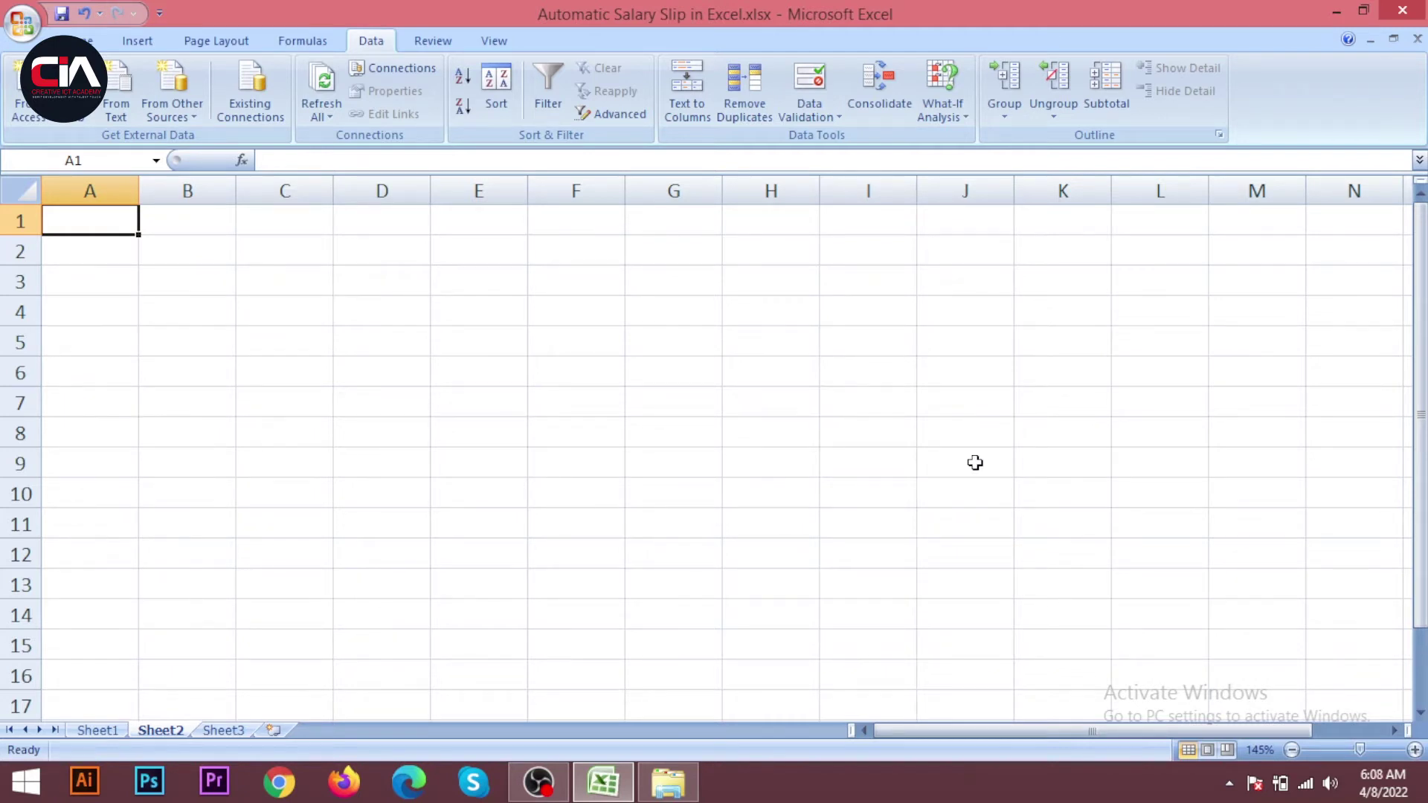
- Examine the finished salary slip on Sheet1, including the employee details, income, deductions, net salary and signature rows
left_click(615, 790)
left_click(616, 793)
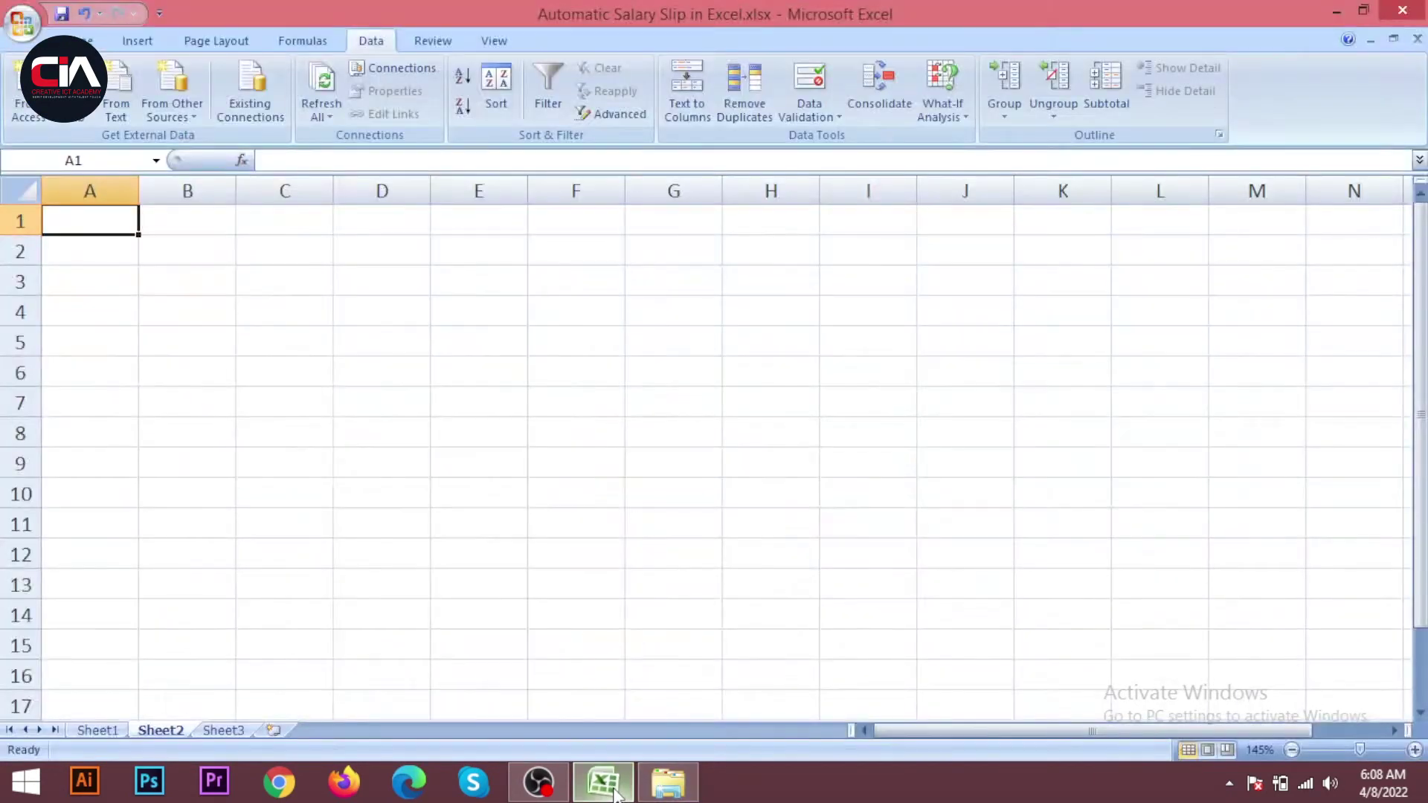
left_click(97, 730)
left_click(409, 402)
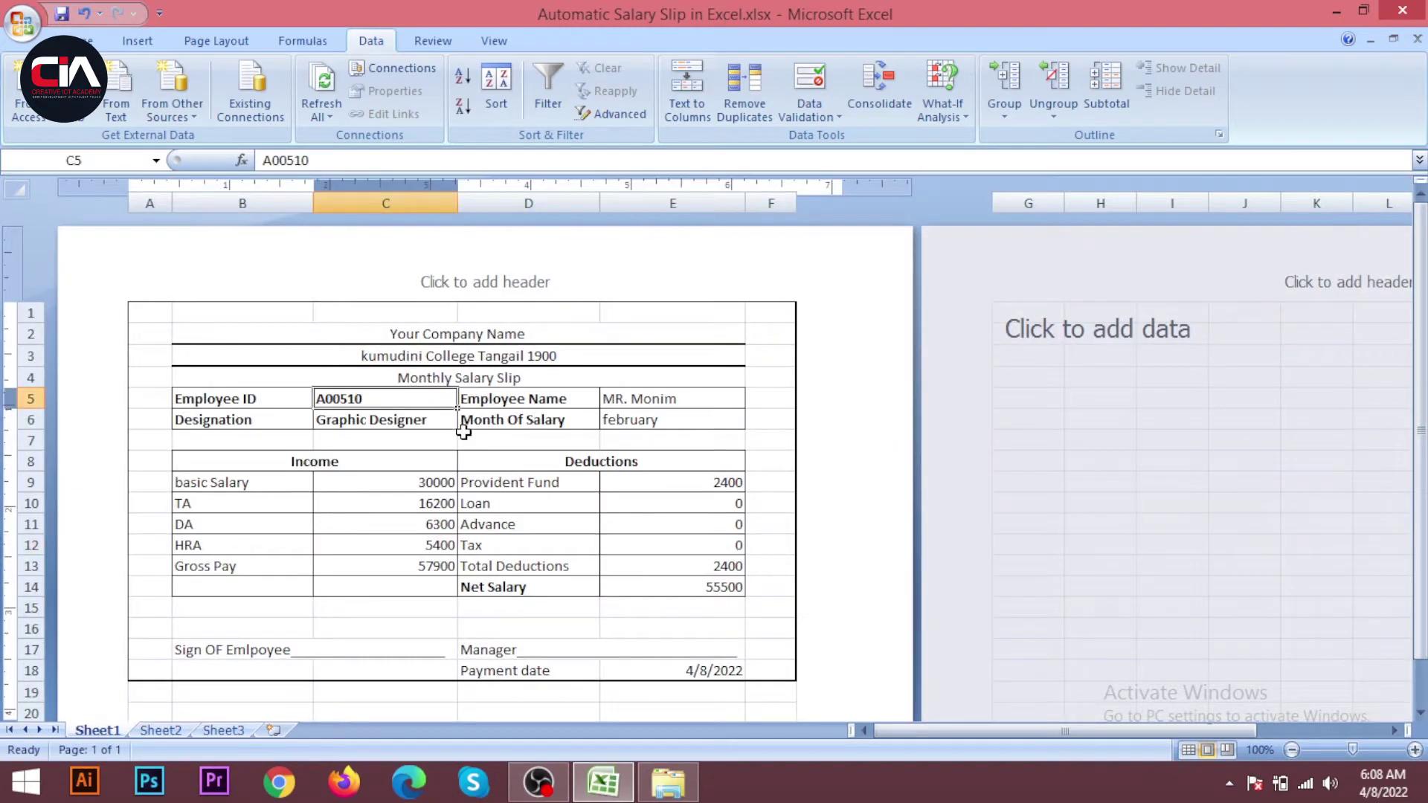
left_click(473, 461)
left_click(512, 565)
left_click(527, 587)
left_click(544, 644)
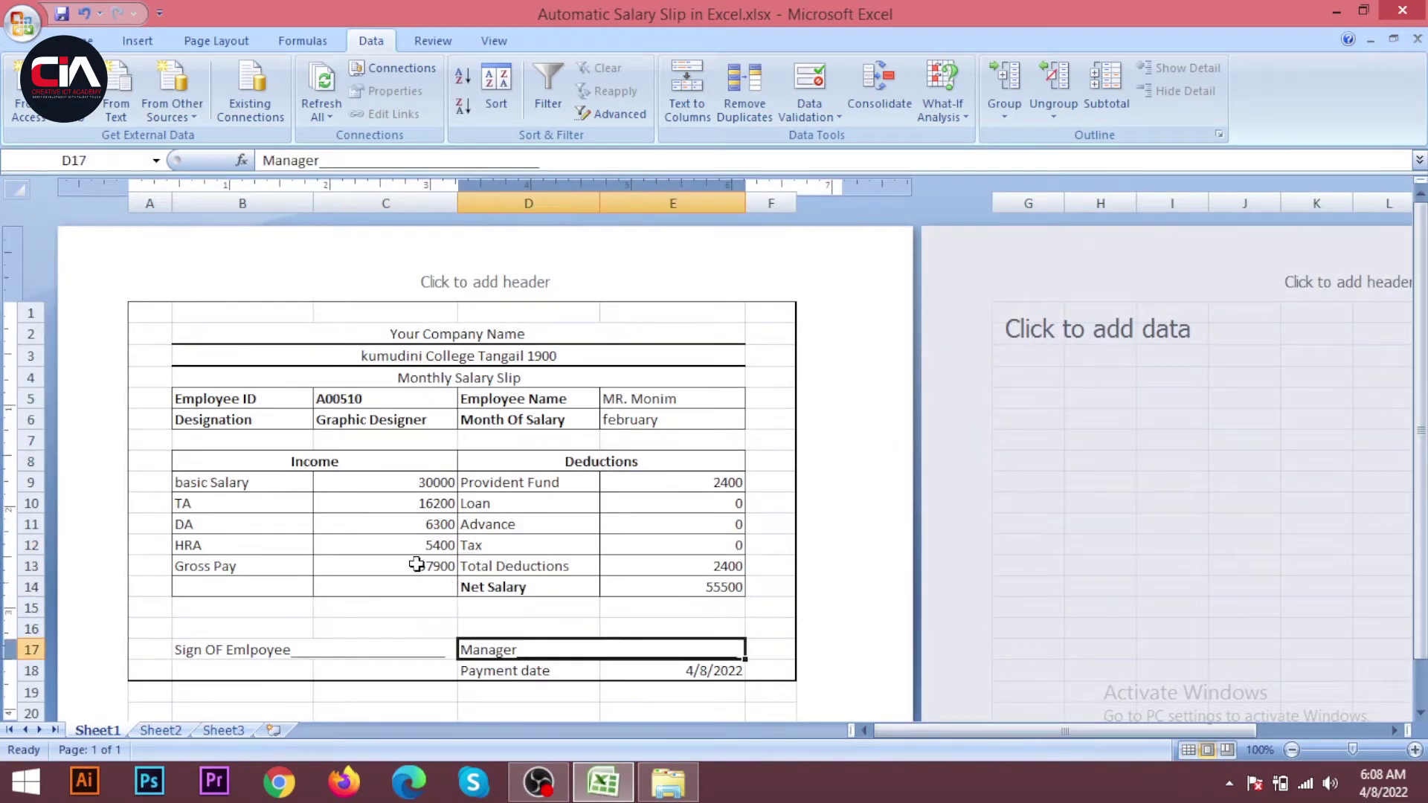
left_click_drag(465, 419, 446, 419)
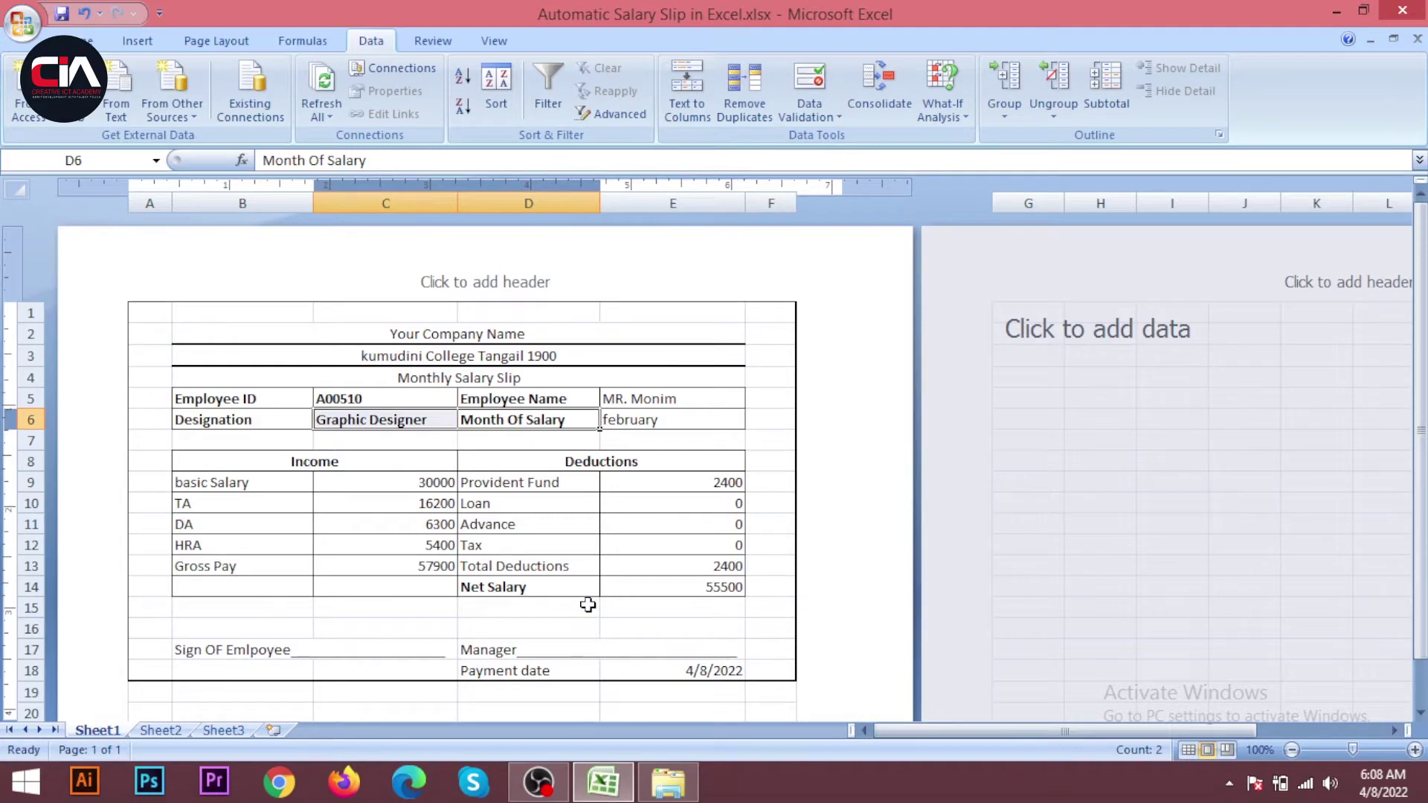
mouse_move(604, 784)
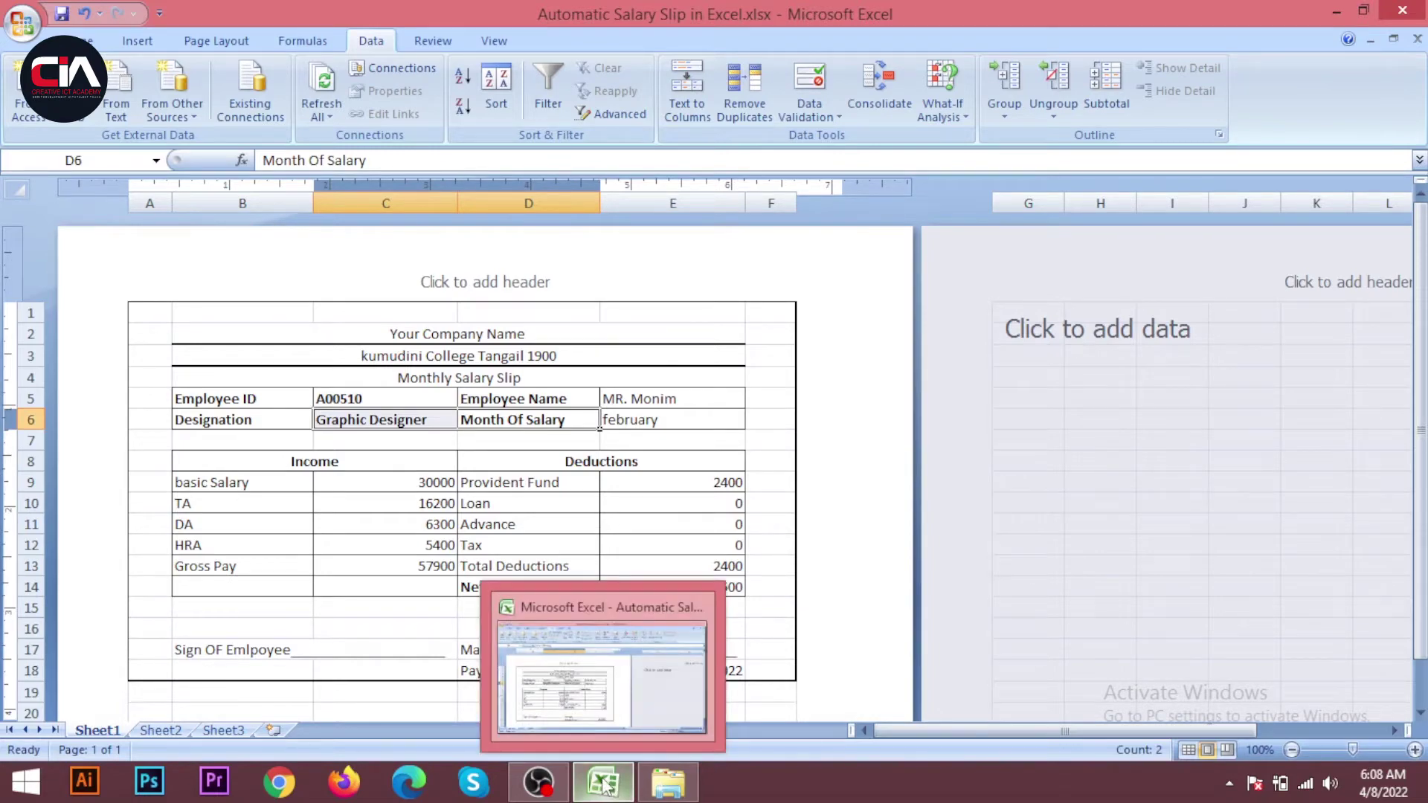
left_click(603, 785)
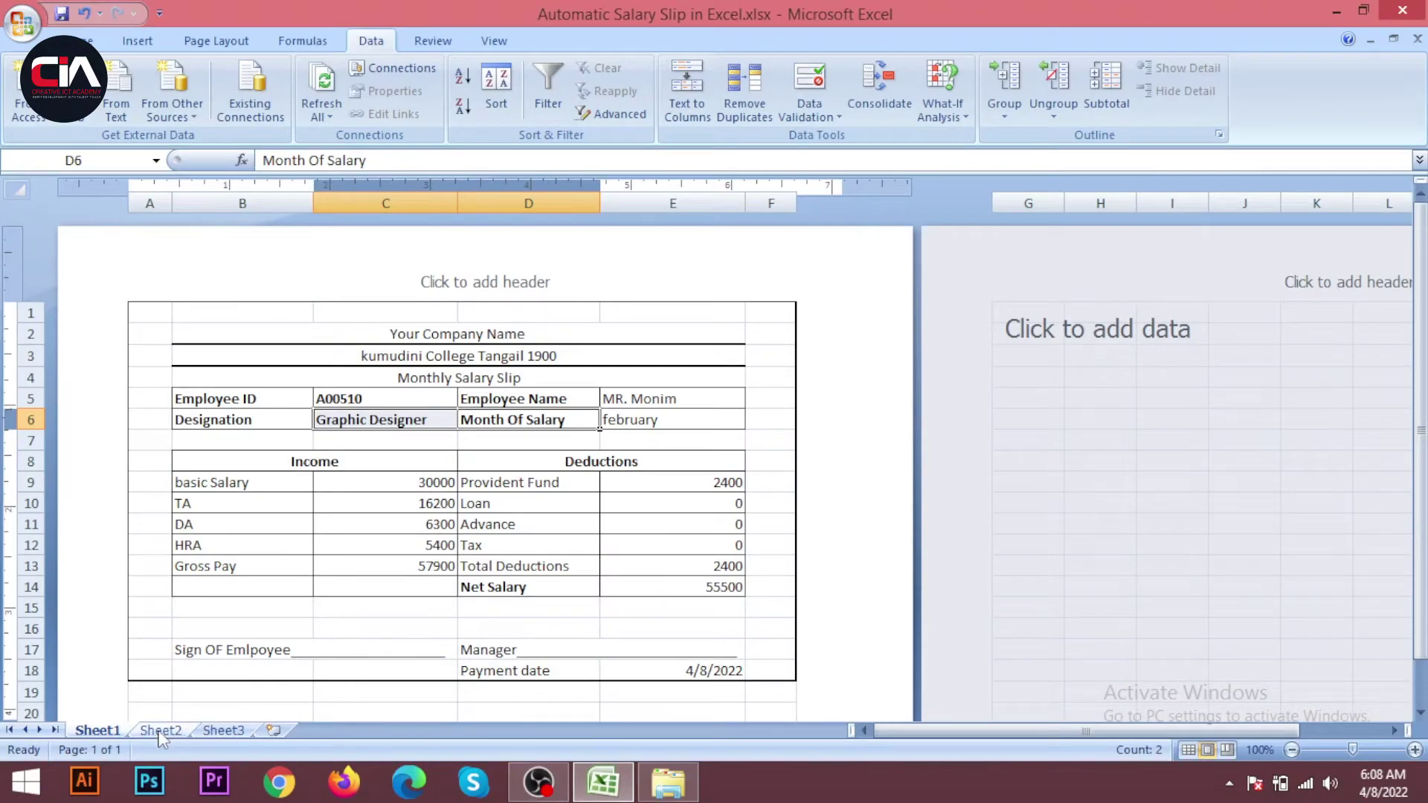
left_click(22, 22)
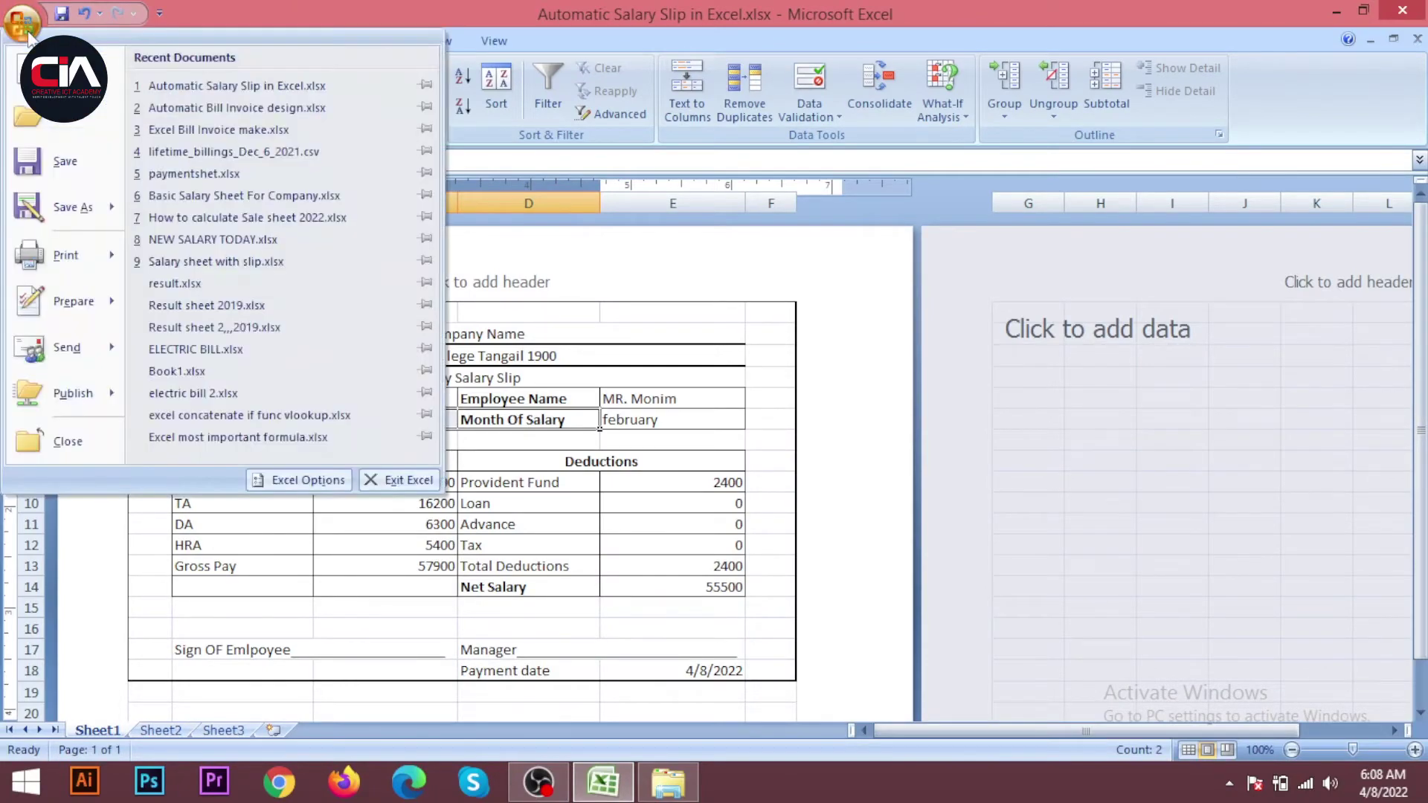
left_click(53, 158)
left_click(1111, 668)
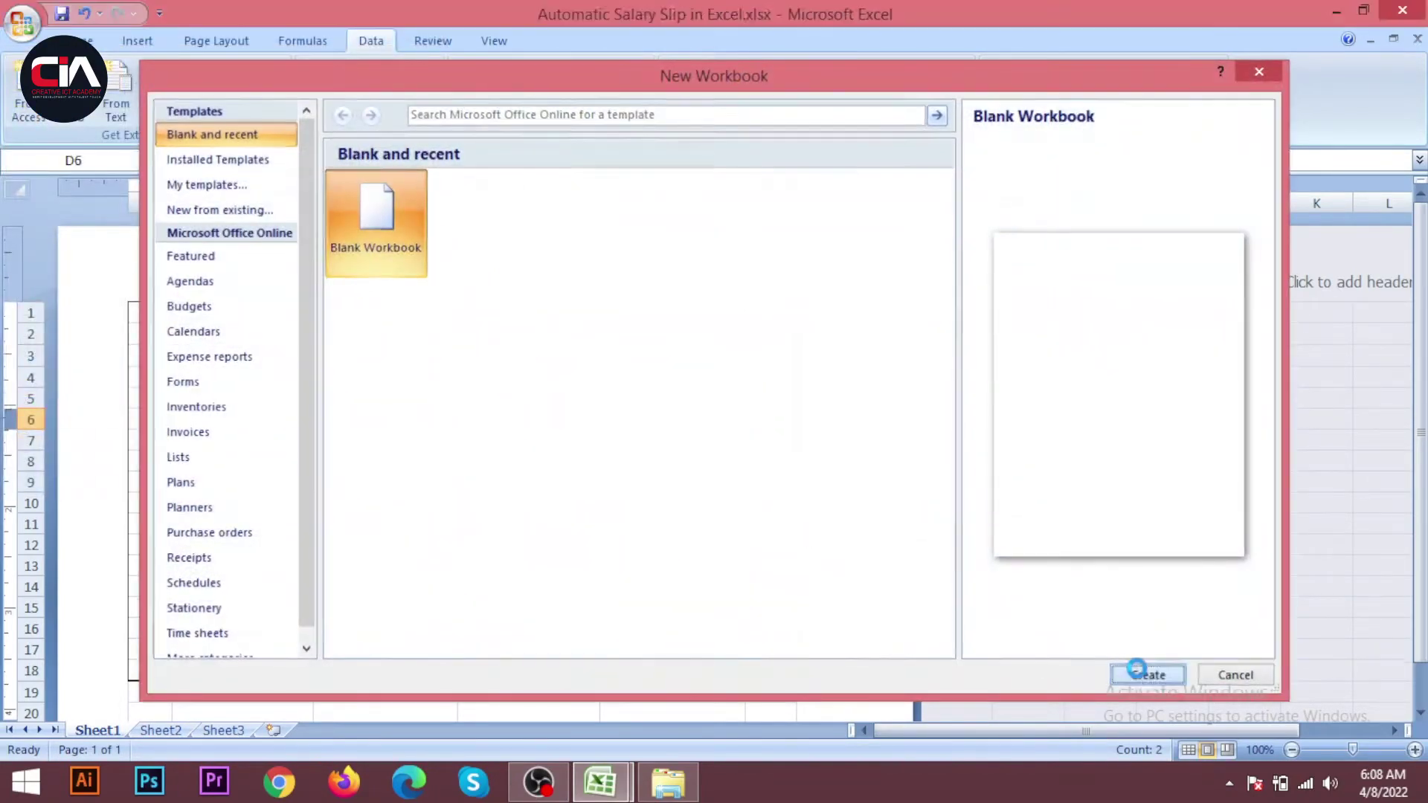
scroll(276, 351, "up", 2)
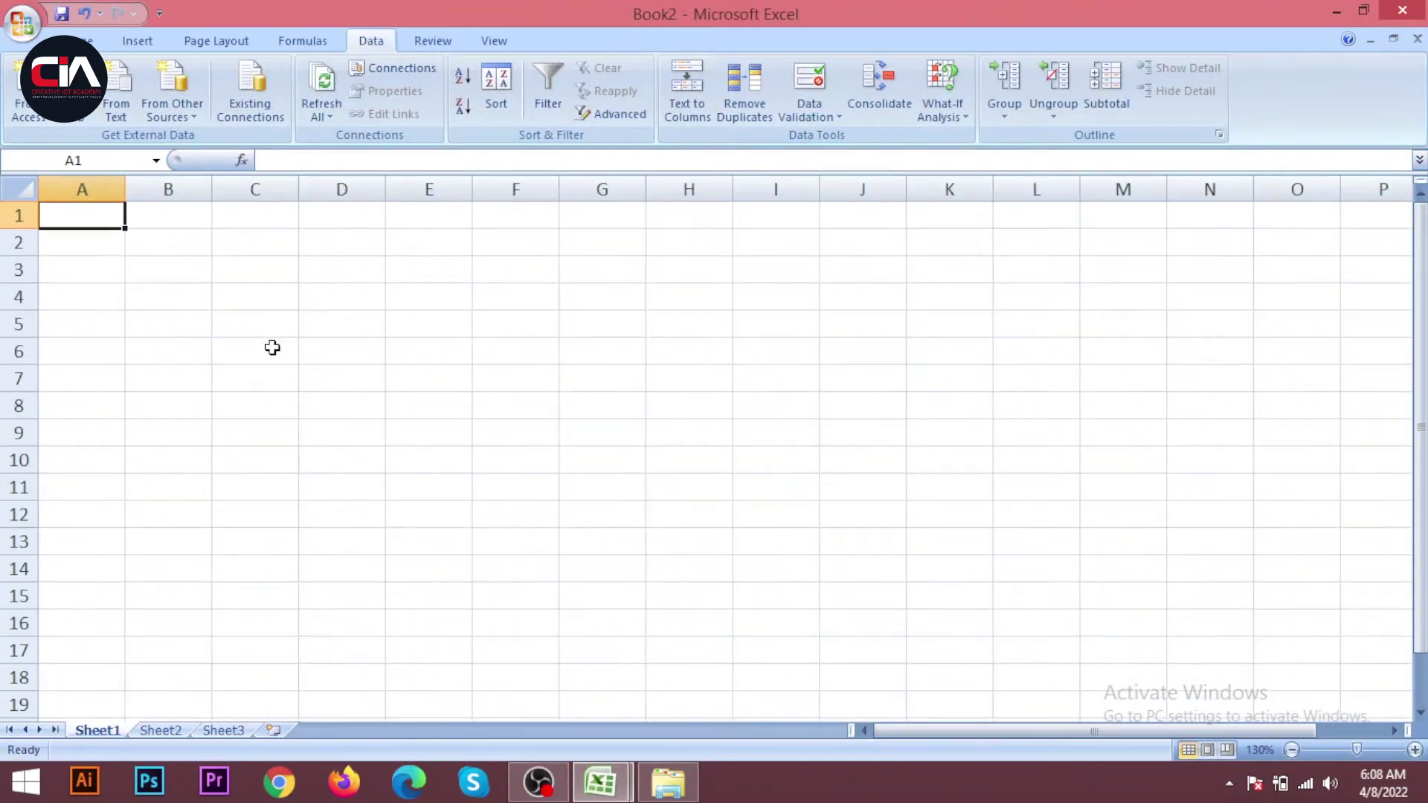
left_click(1404, 10)
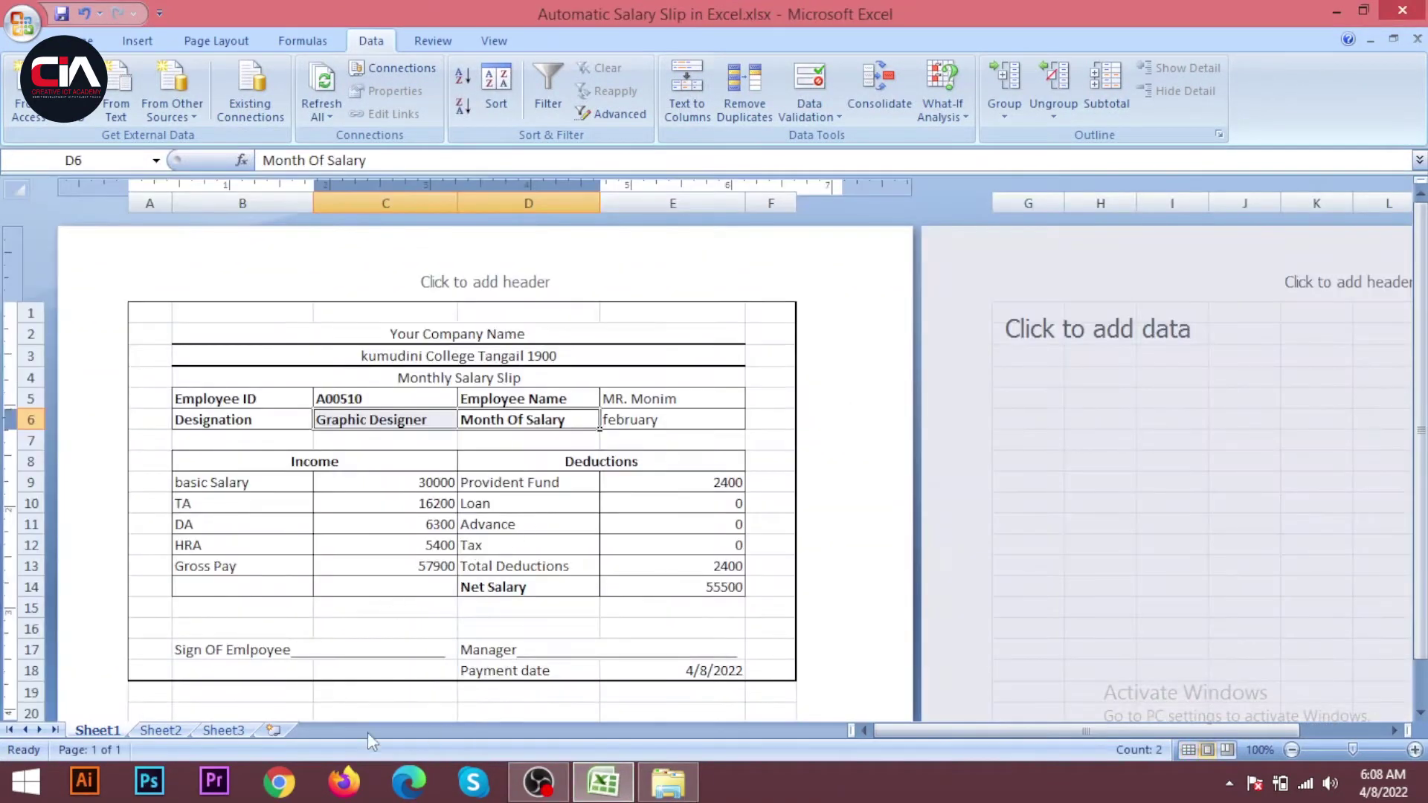
left_click(160, 731)
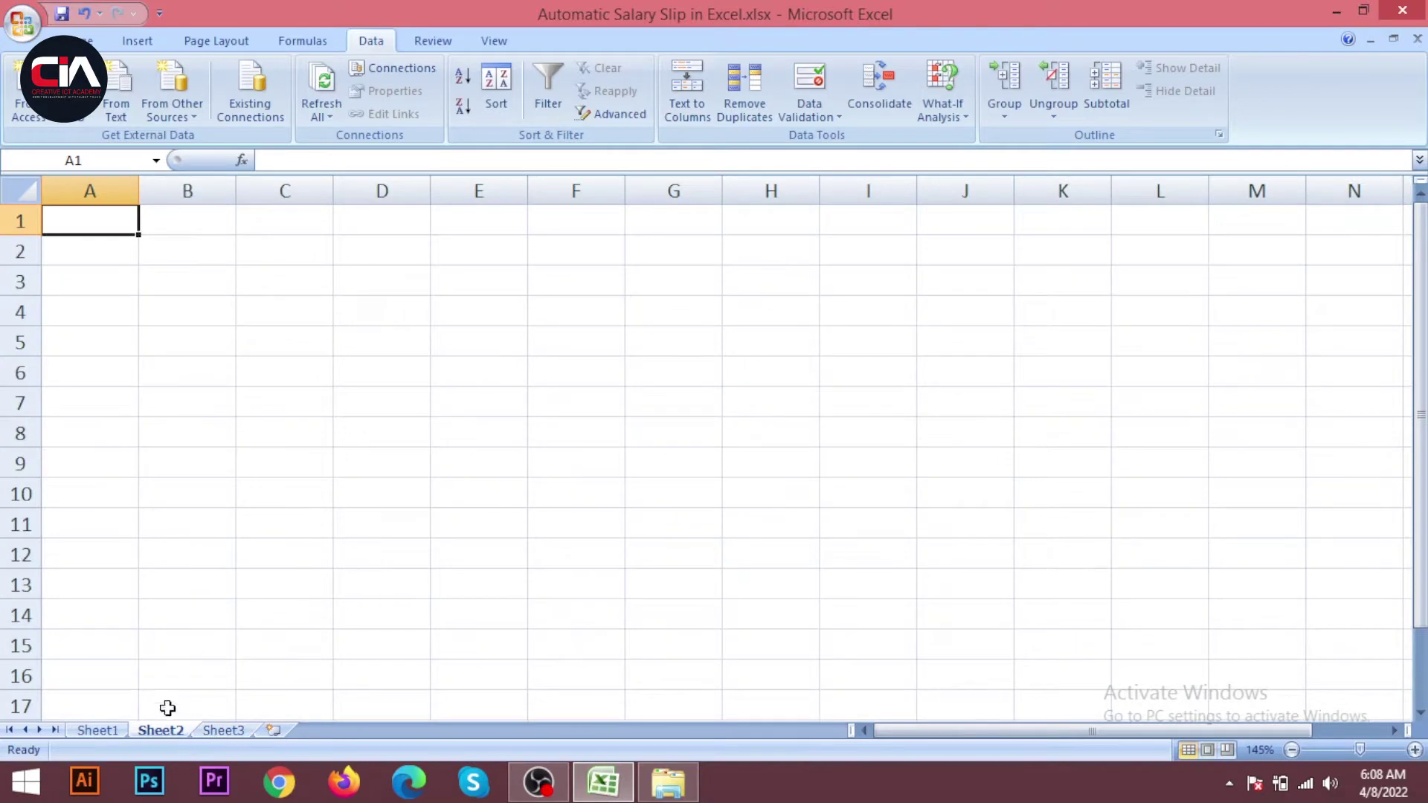
left_click(273, 730)
right_click(312, 733)
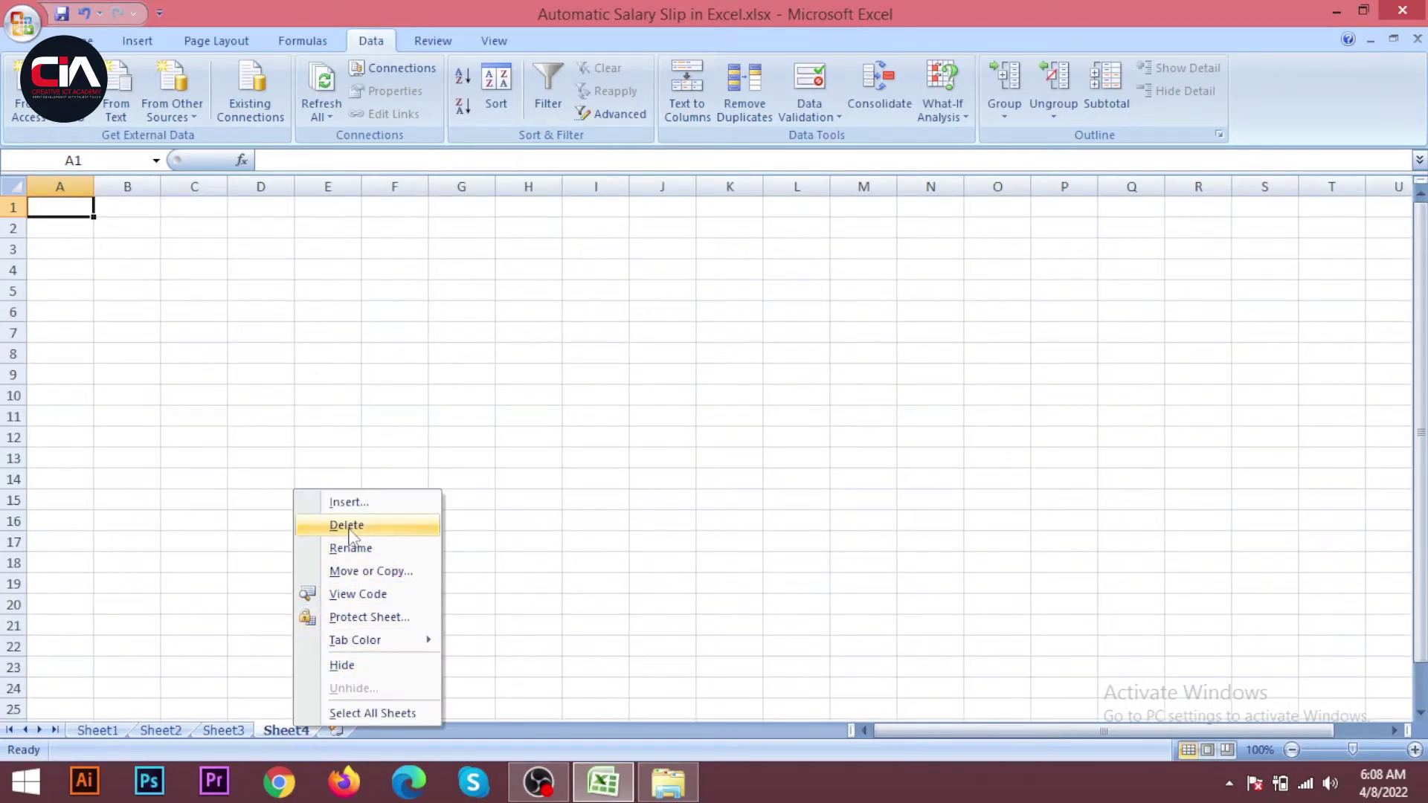
left_click(348, 526)
- Open the empty Sheet2 and switch it to Page Layout view
left_click(116, 735)
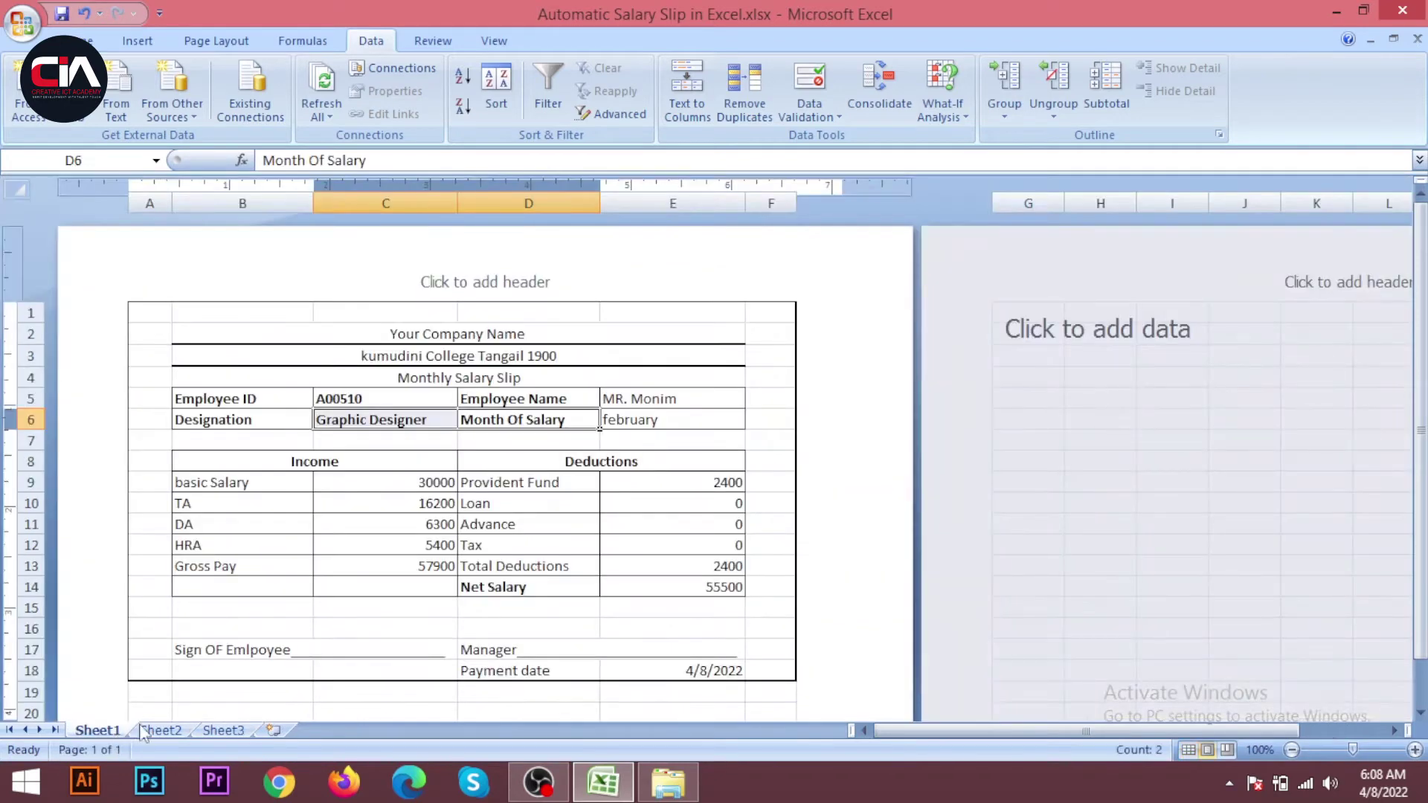
left_click(166, 735)
scroll(259, 328, "up", 3)
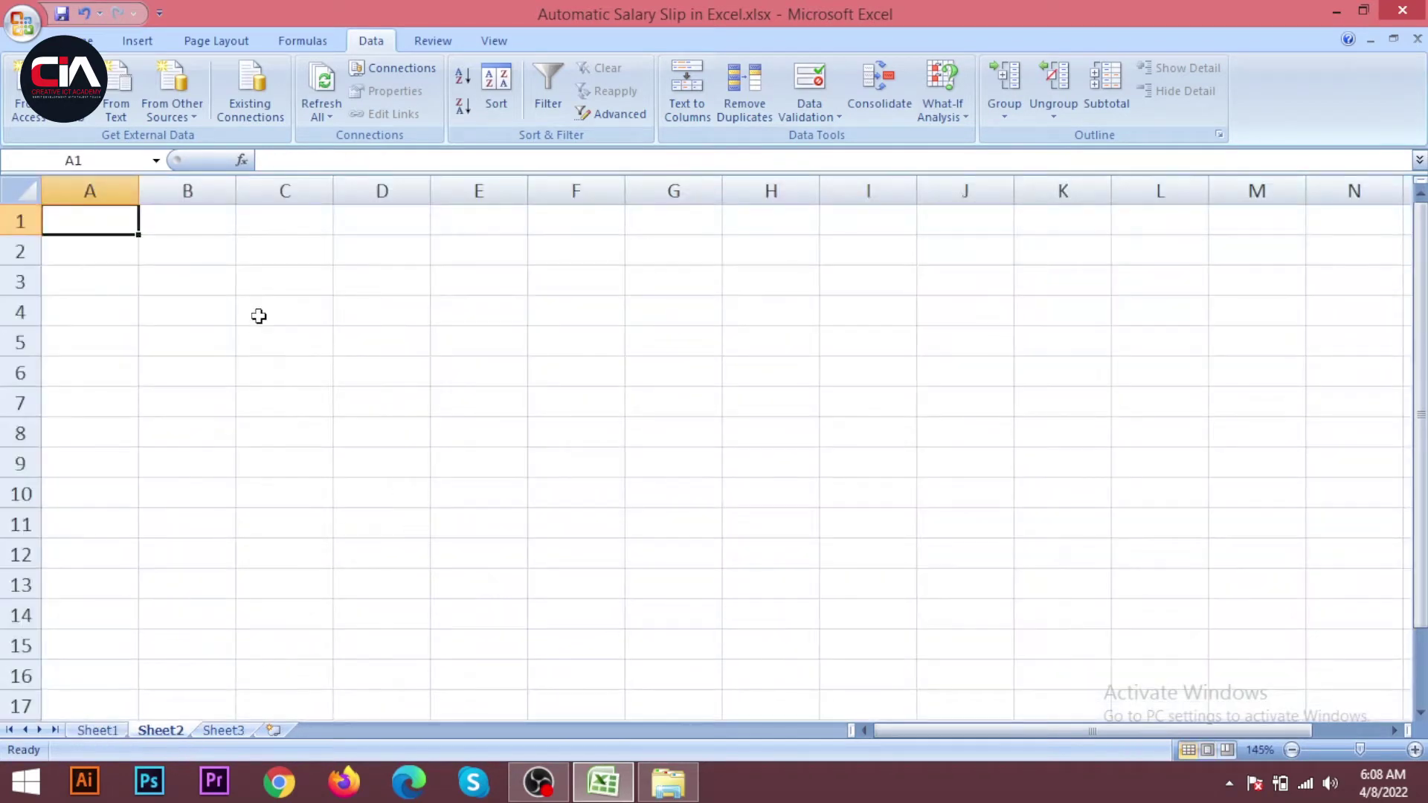
left_click(110, 727)
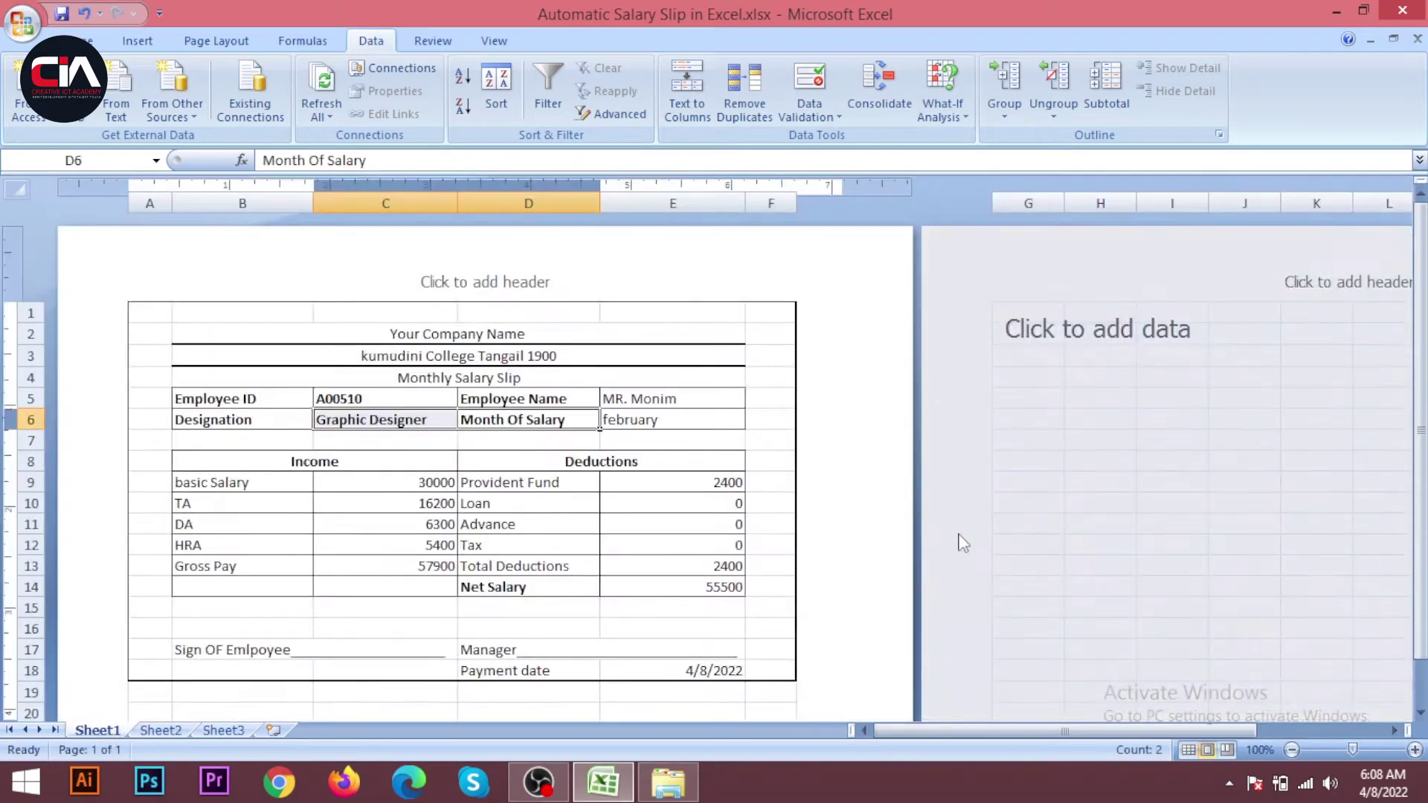
left_click(161, 731)
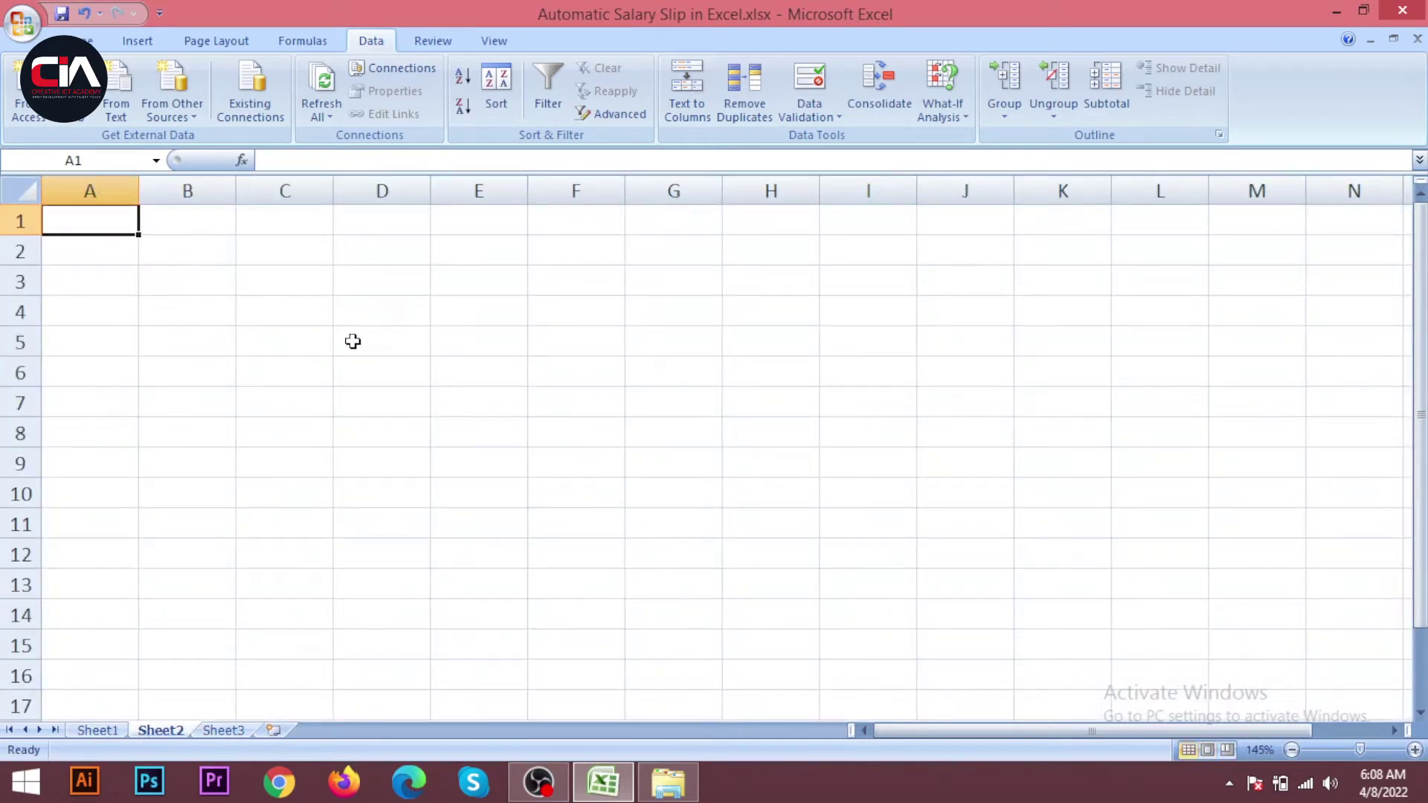
scroll(353, 343, "down", 2)
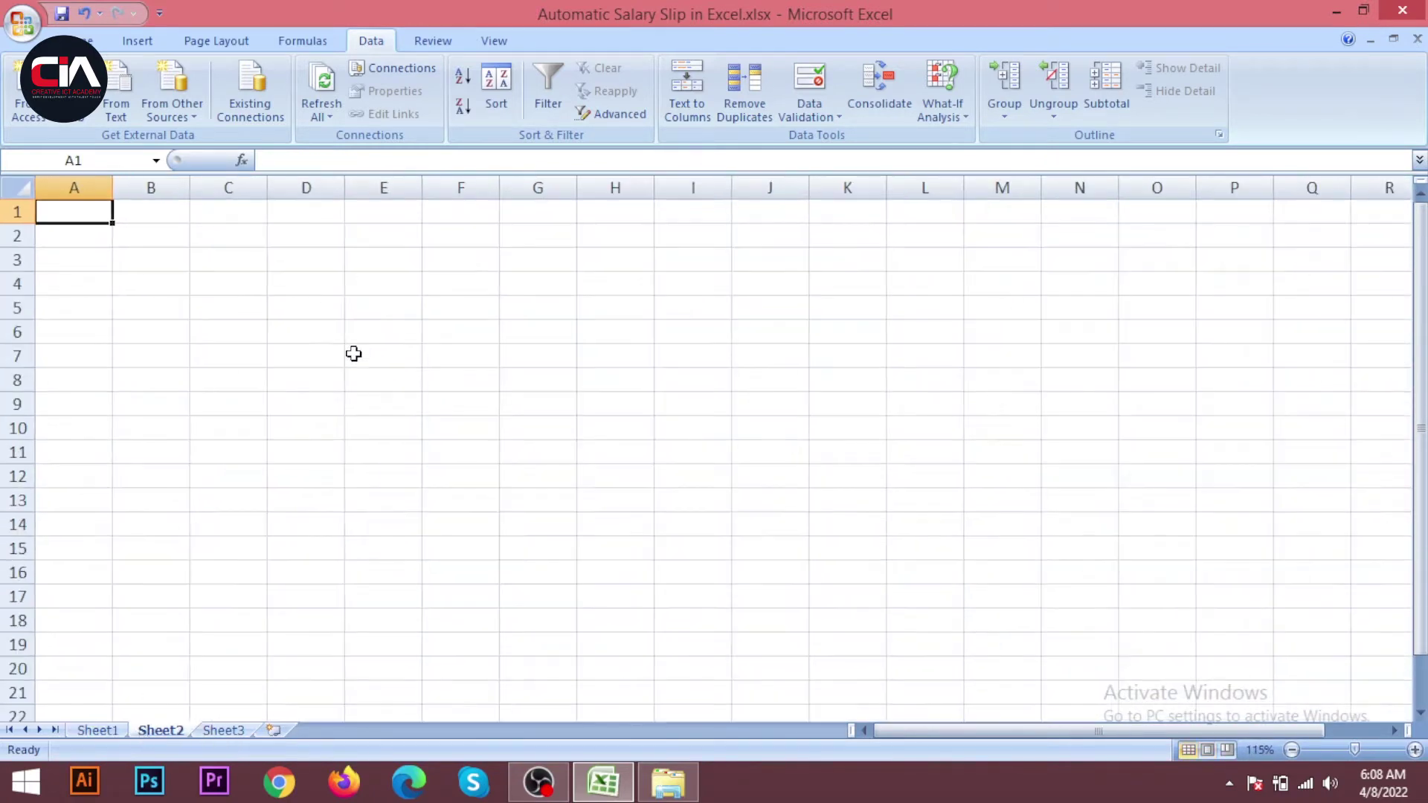
left_click(491, 41)
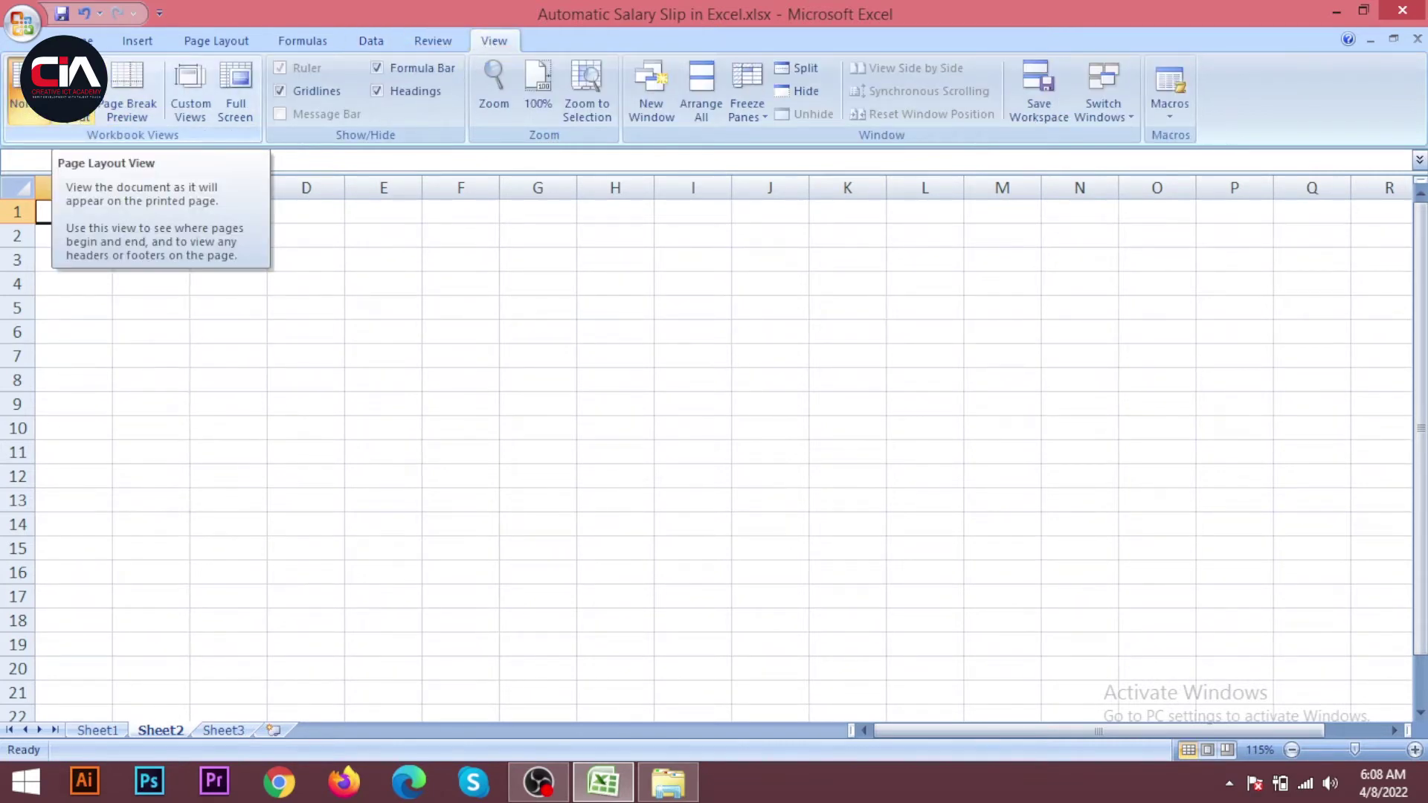
left_click(65, 88)
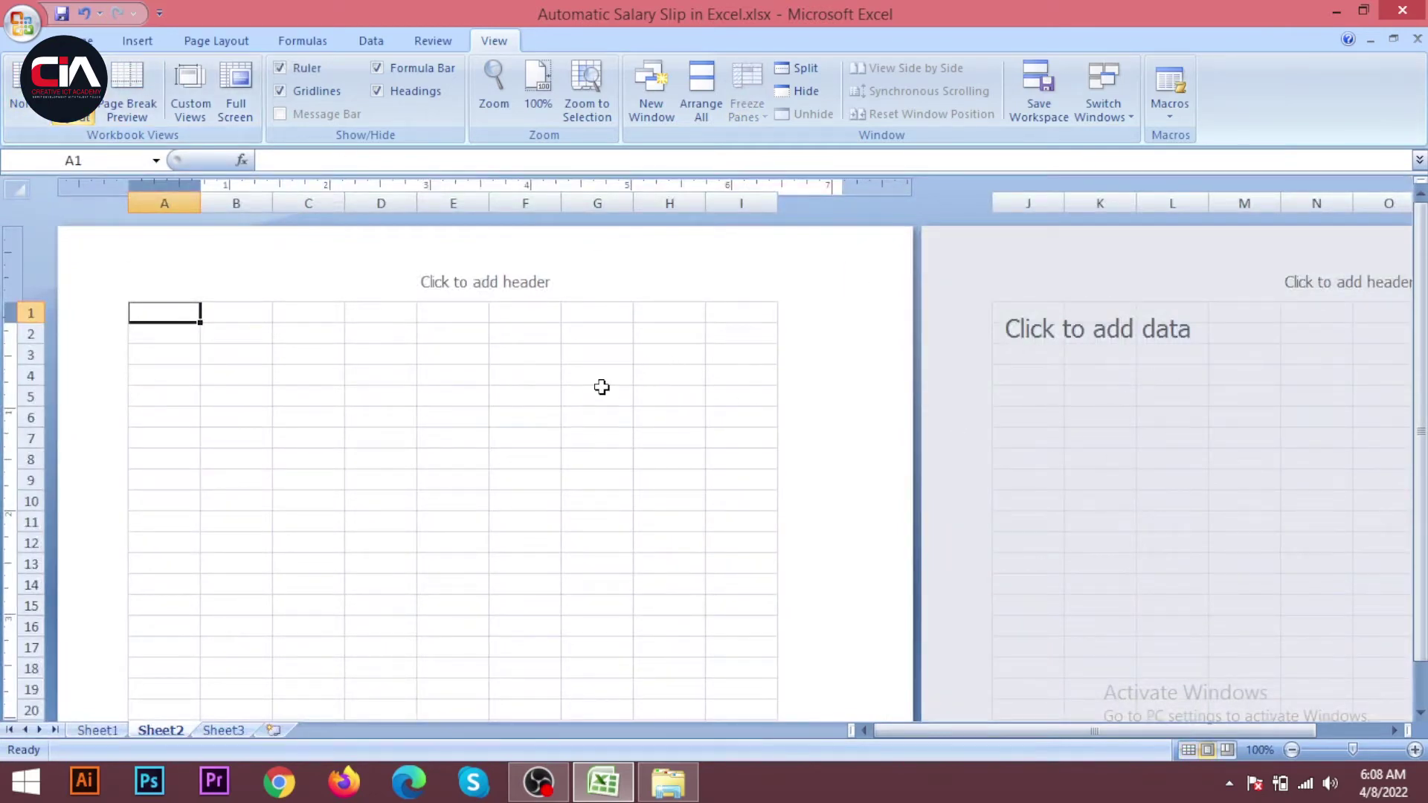
scroll(328, 436, "up", 3, "ctrl")
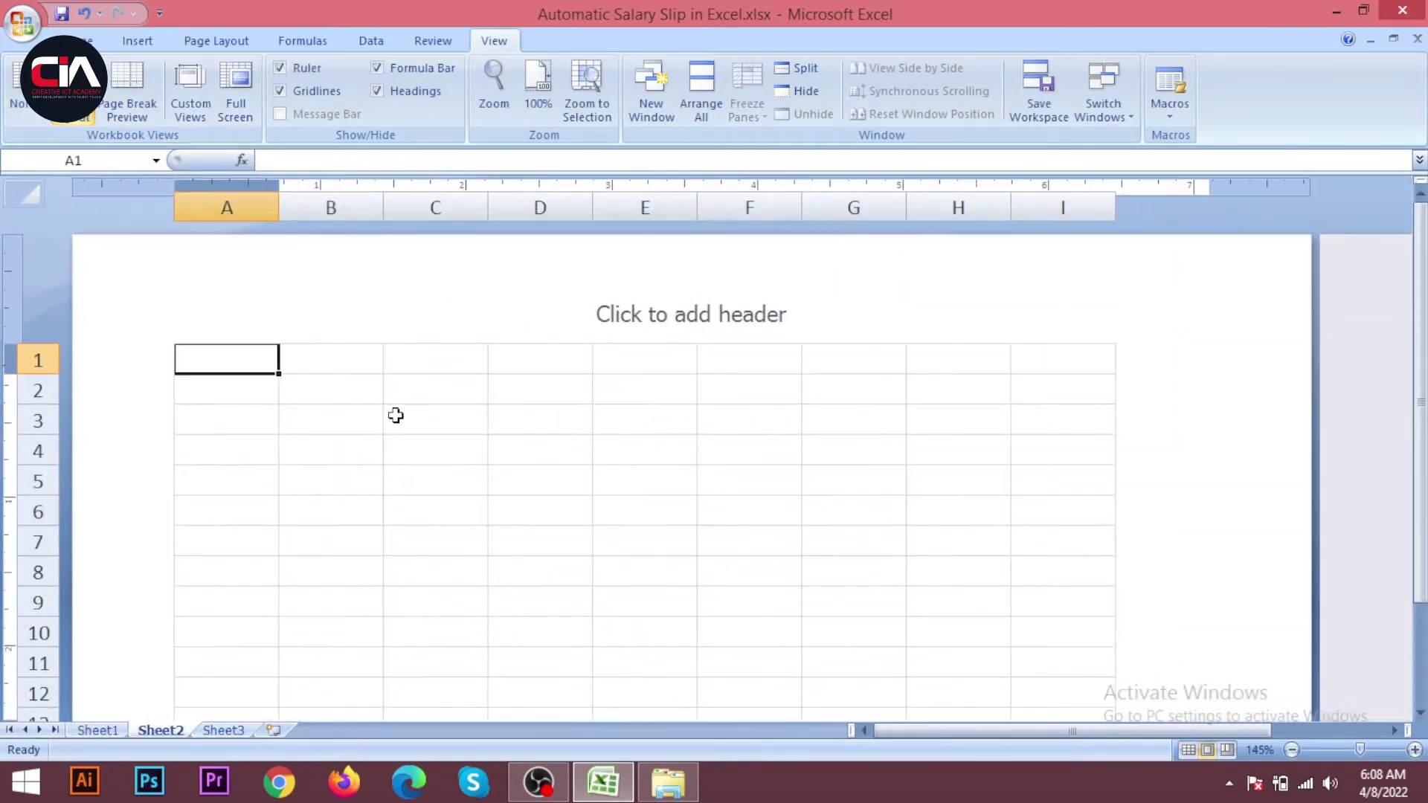
left_click(661, 439)
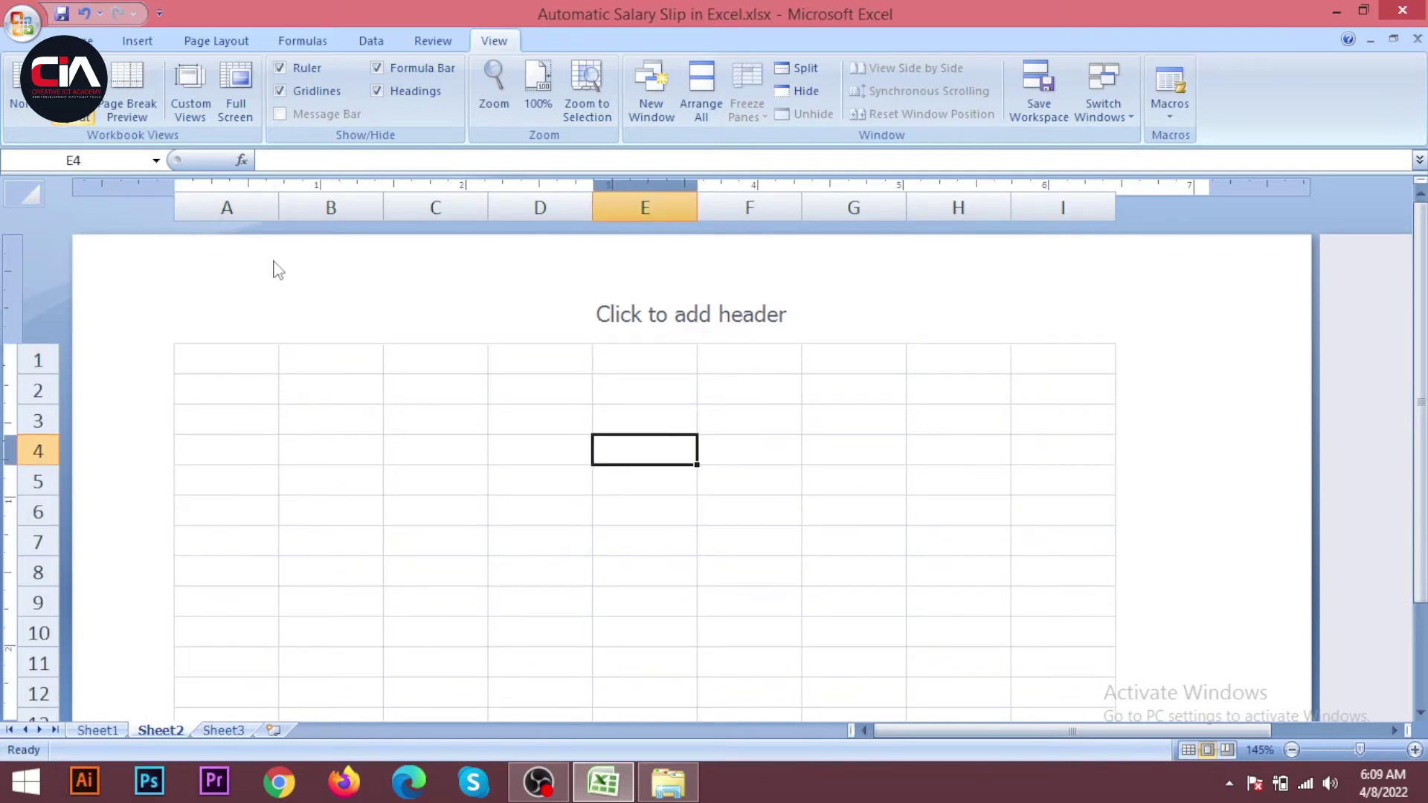
- Narrow column A on Sheet2 to about half its width and widen columns B, C and D to about double
left_click_drag(276, 207, 223, 207)
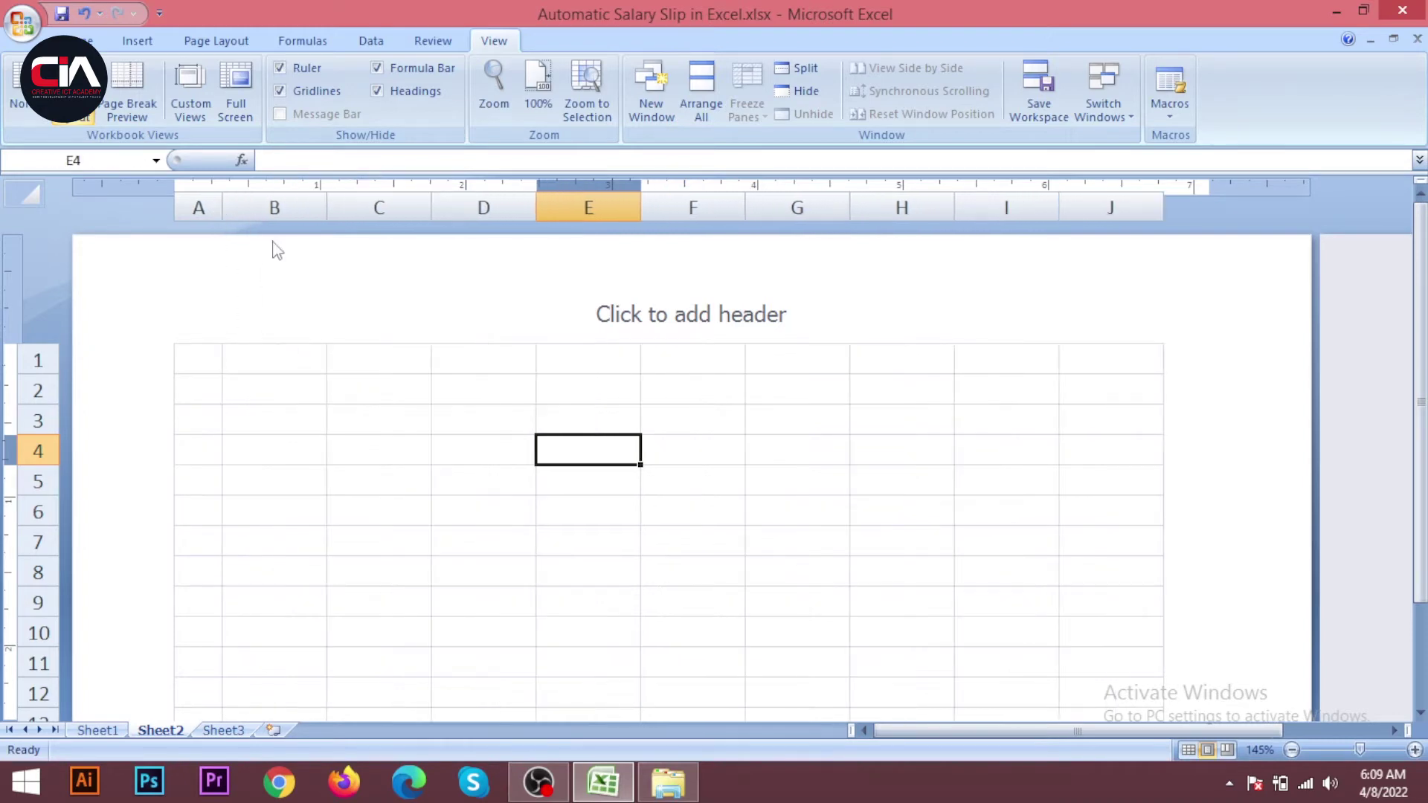
left_click_drag(303, 363, 377, 363)
left_click(372, 397)
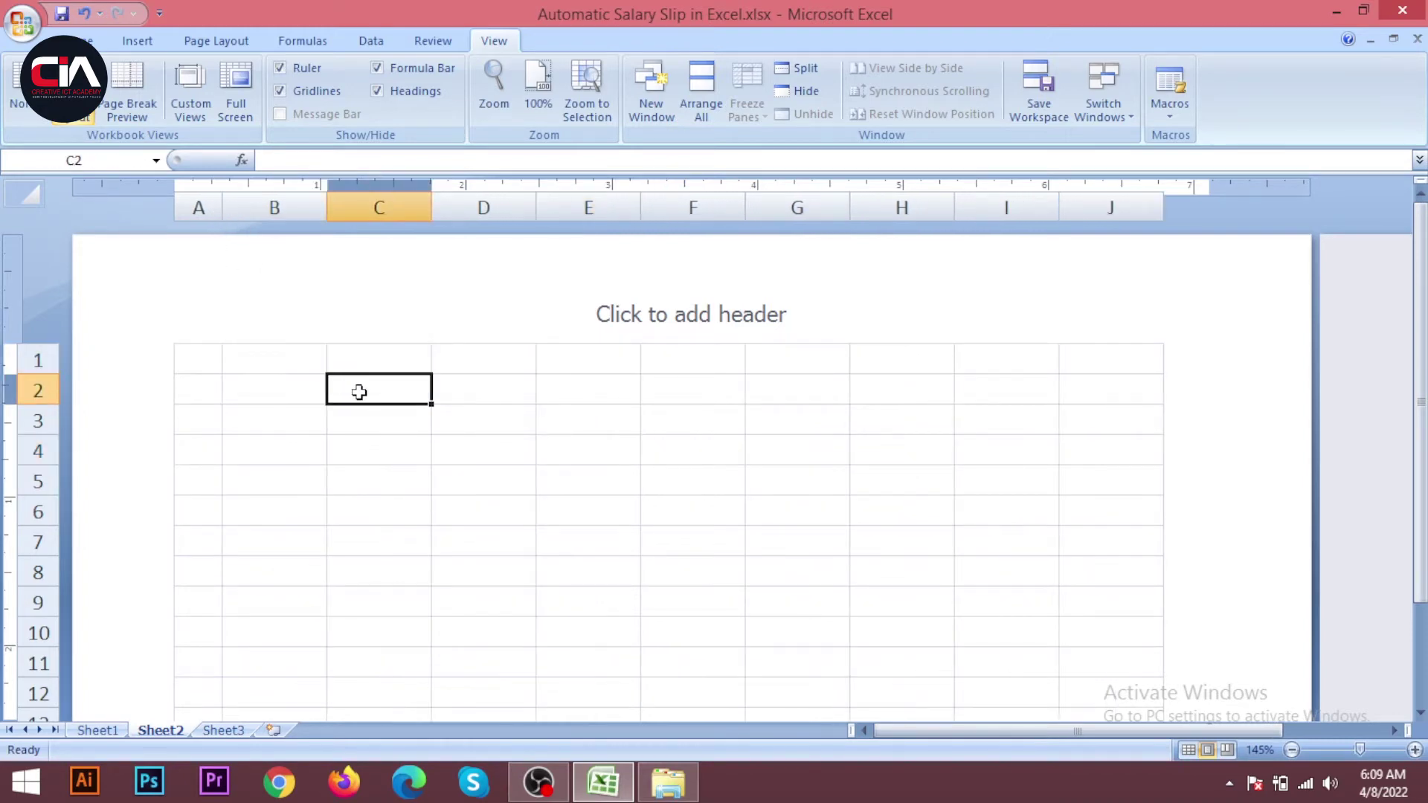
left_click_drag(327, 209, 431, 215)
left_click_drag(536, 212, 640, 214)
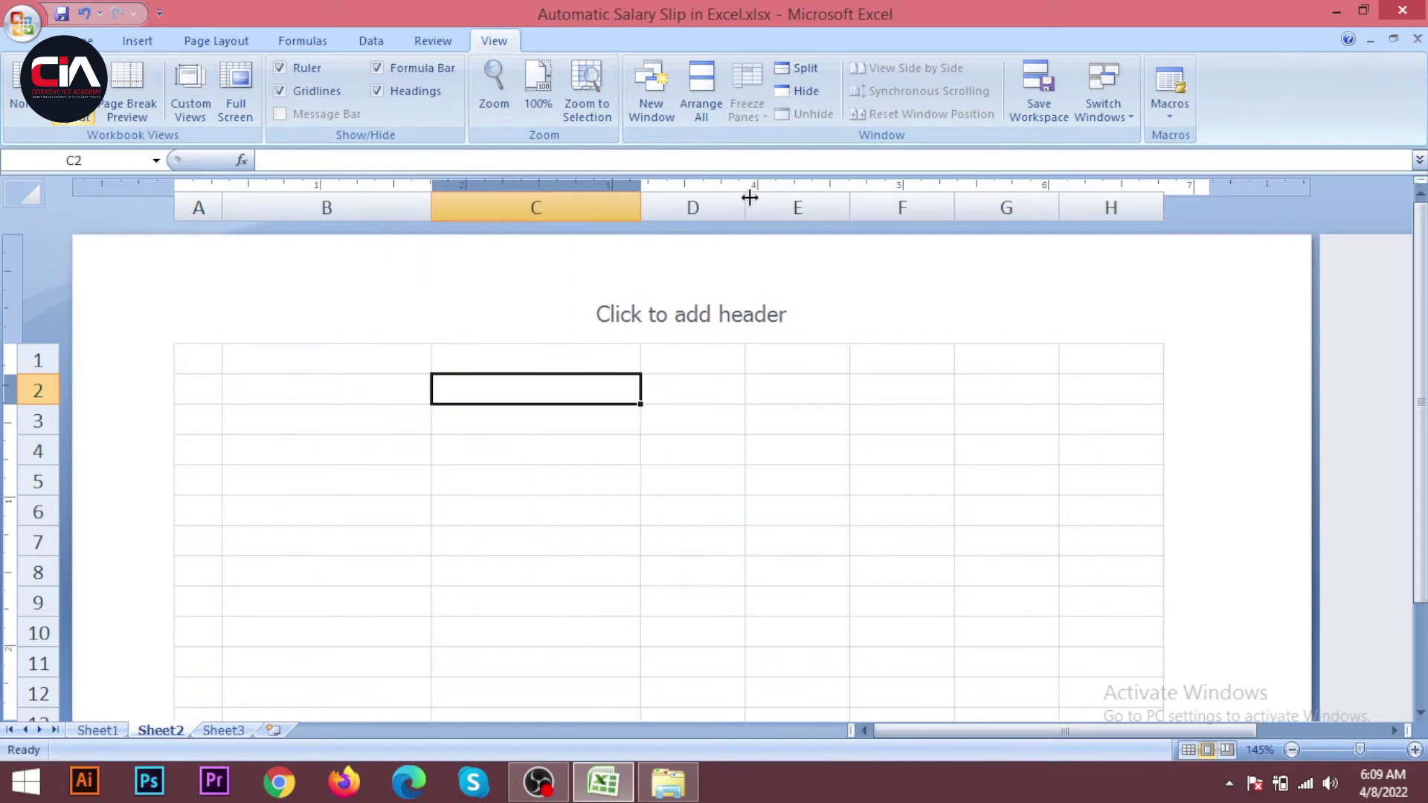
left_click_drag(746, 197, 849, 227)
- Resize column E to about the same width as column D, undoing the wider settings so column F fits on the page
left_click_drag(954, 205, 1106, 214)
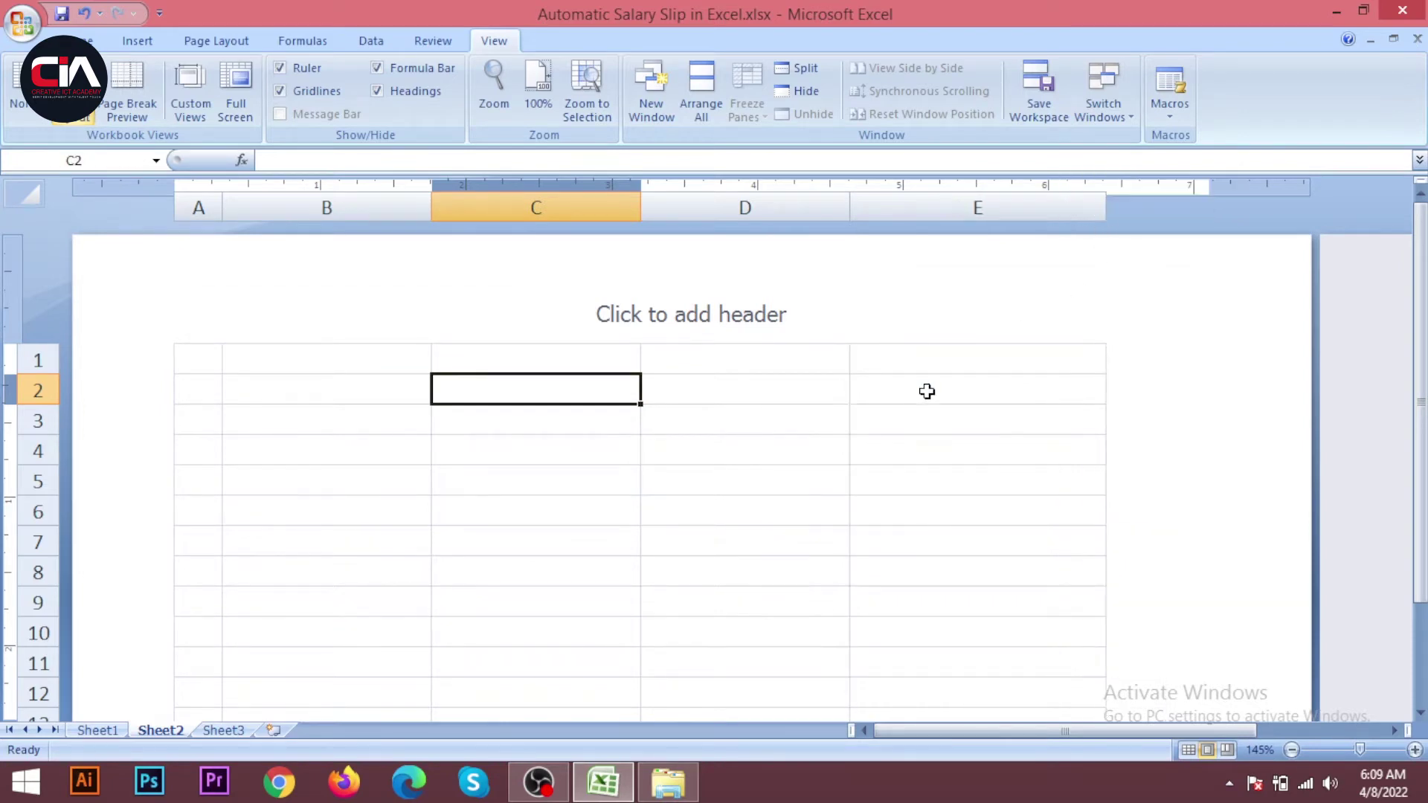
left_click(808, 435)
left_click(1014, 370)
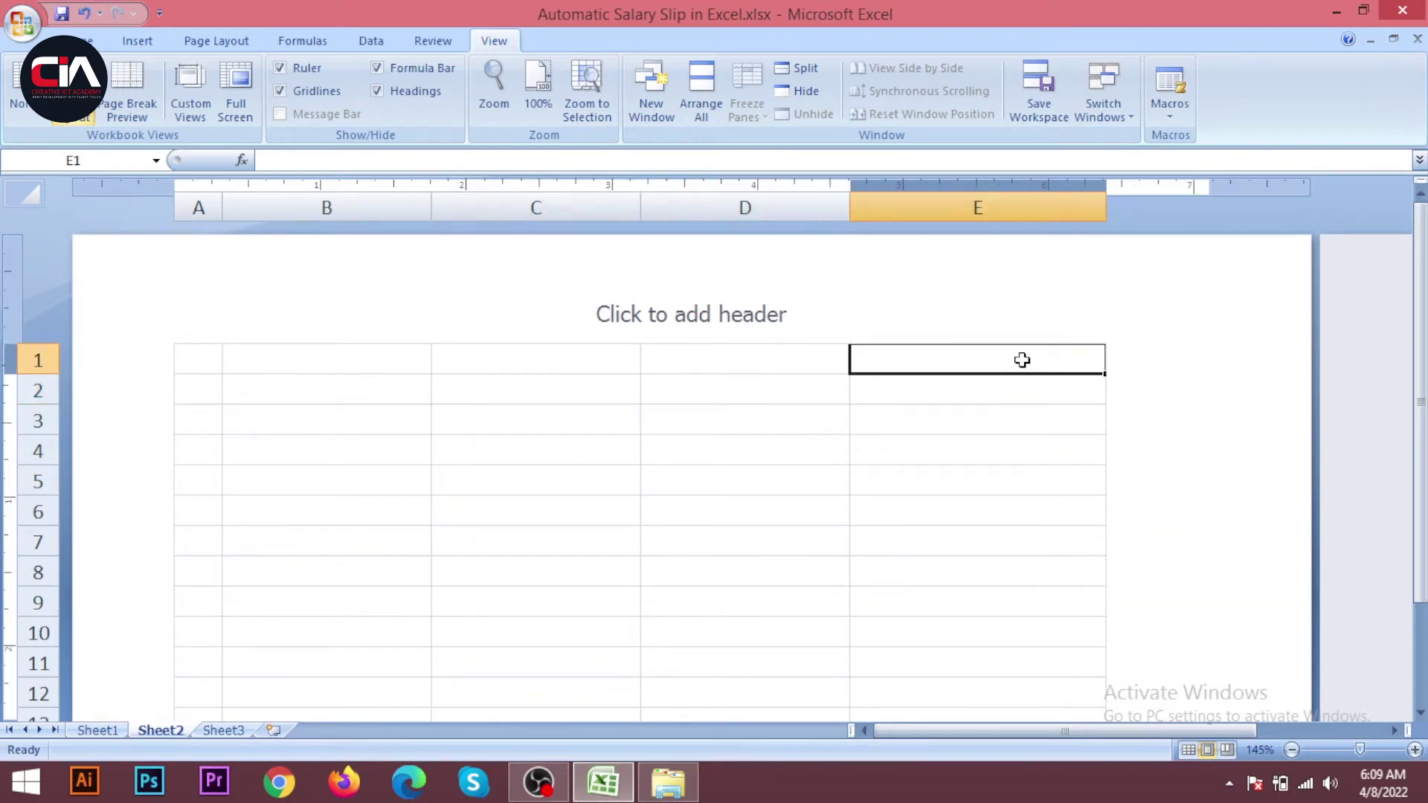
key("ctrl+z")
key("ctrl+z")
left_click_drag(902, 211, 947, 229)
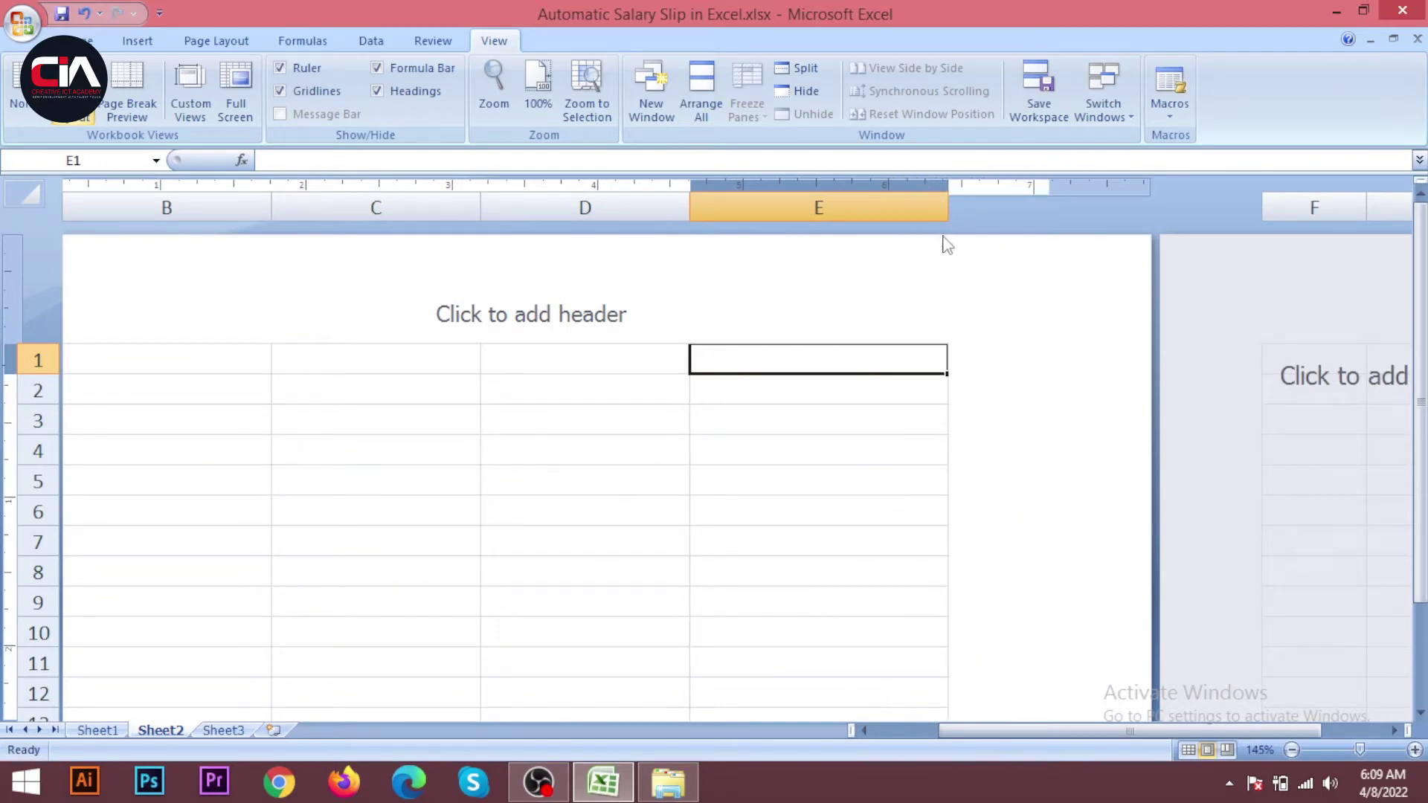
key("ctrl+z")
left_click(802, 401)
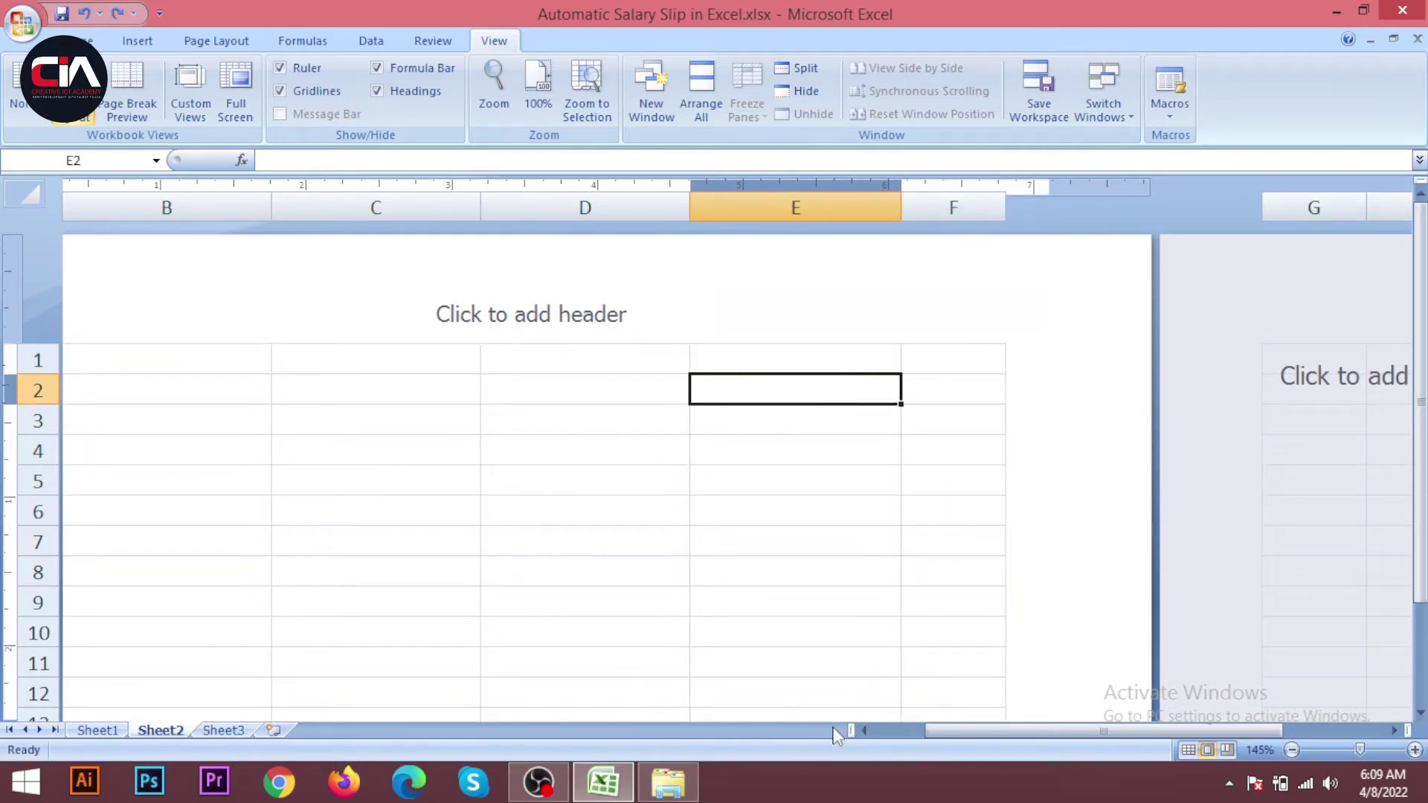
left_click_drag(967, 740, 921, 739)
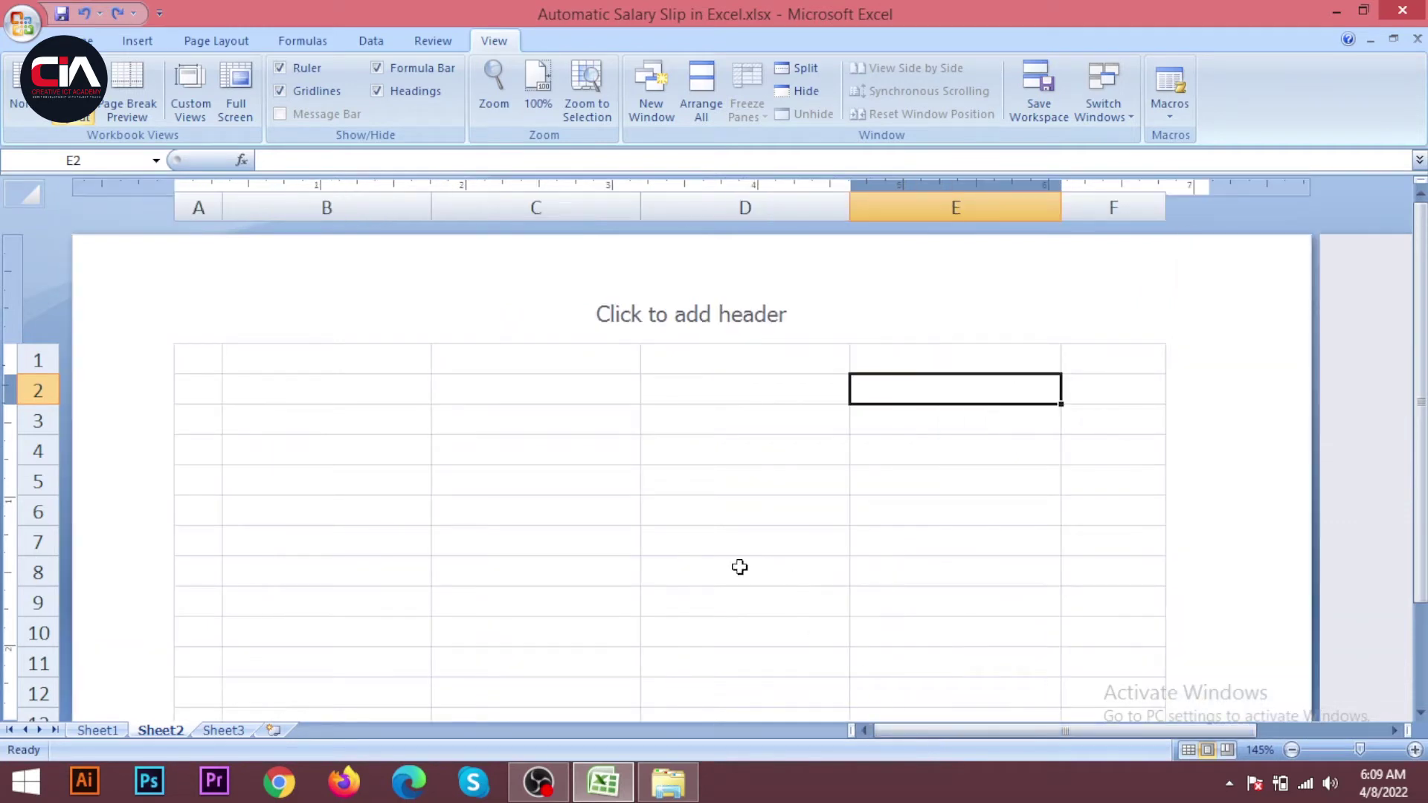
- Copy the merged "Your Company Name" heading from row 2 of Sheet1
left_click(713, 442)
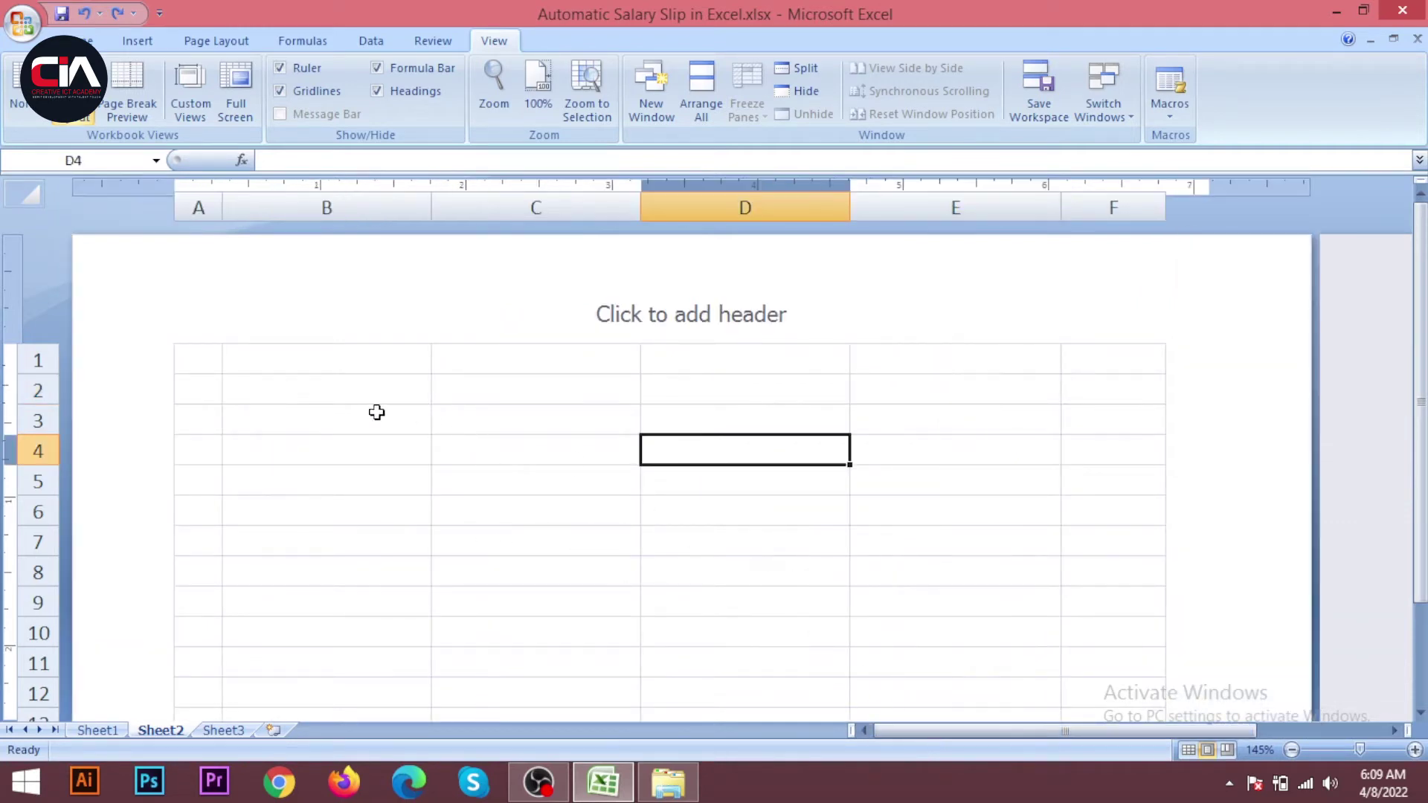
left_click(337, 358)
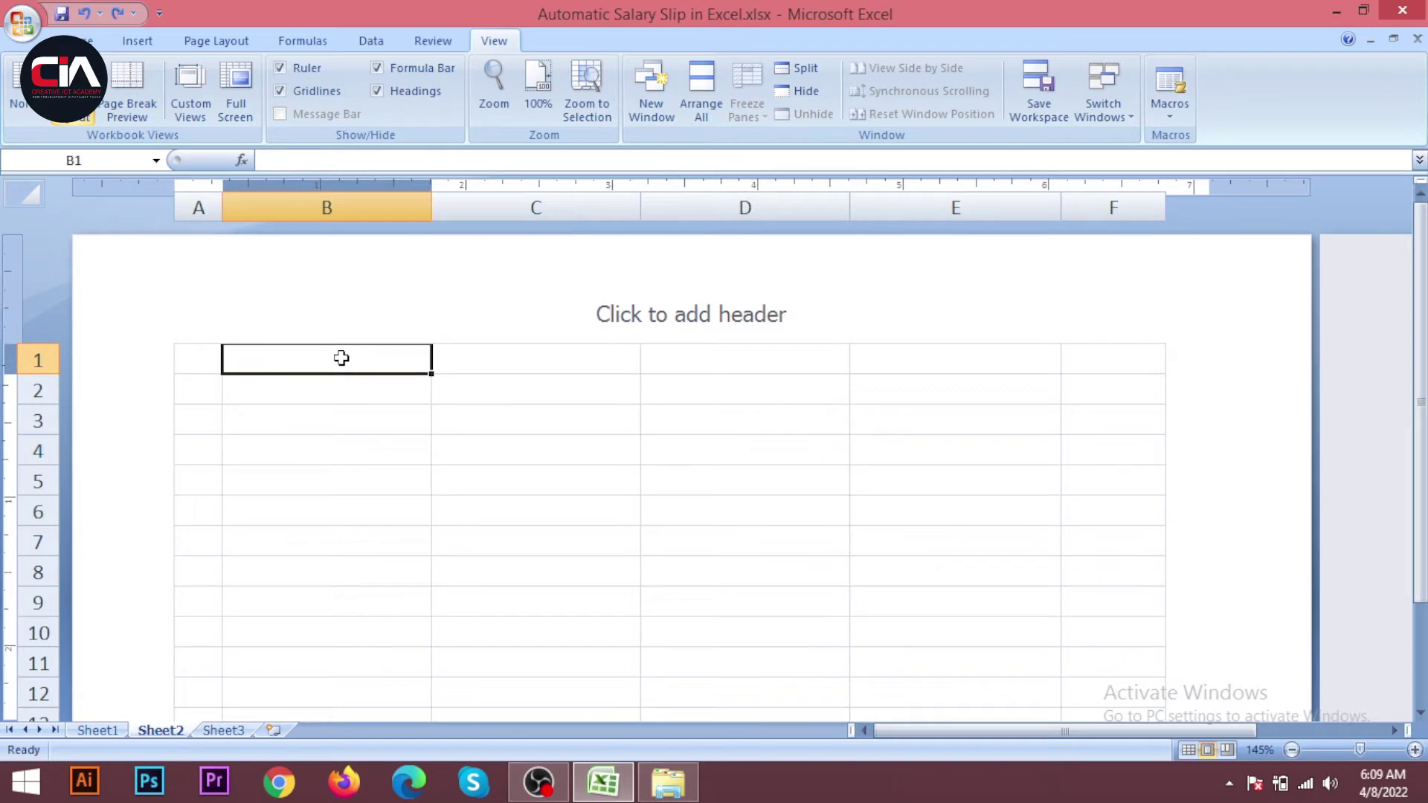
mouse_move(602, 781)
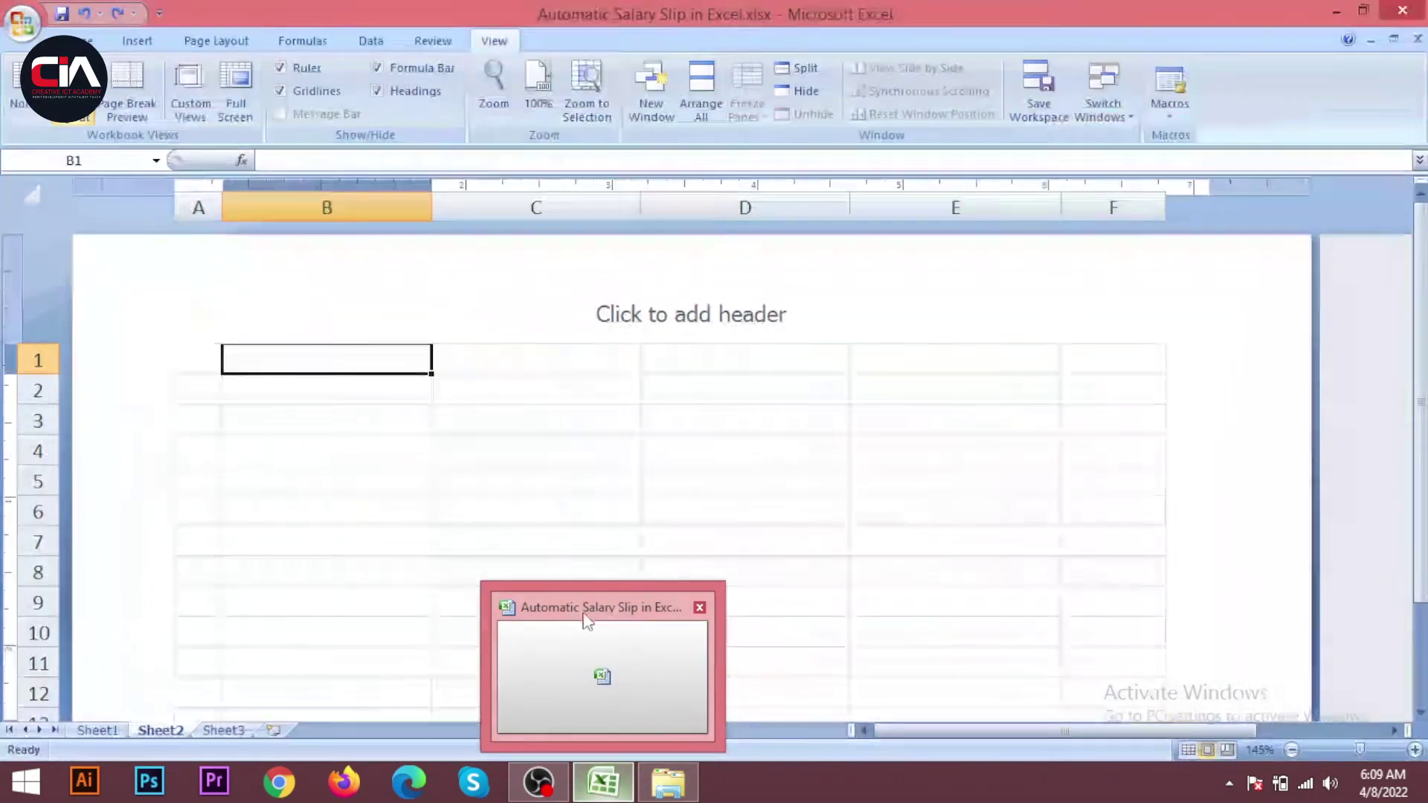
left_click(97, 730)
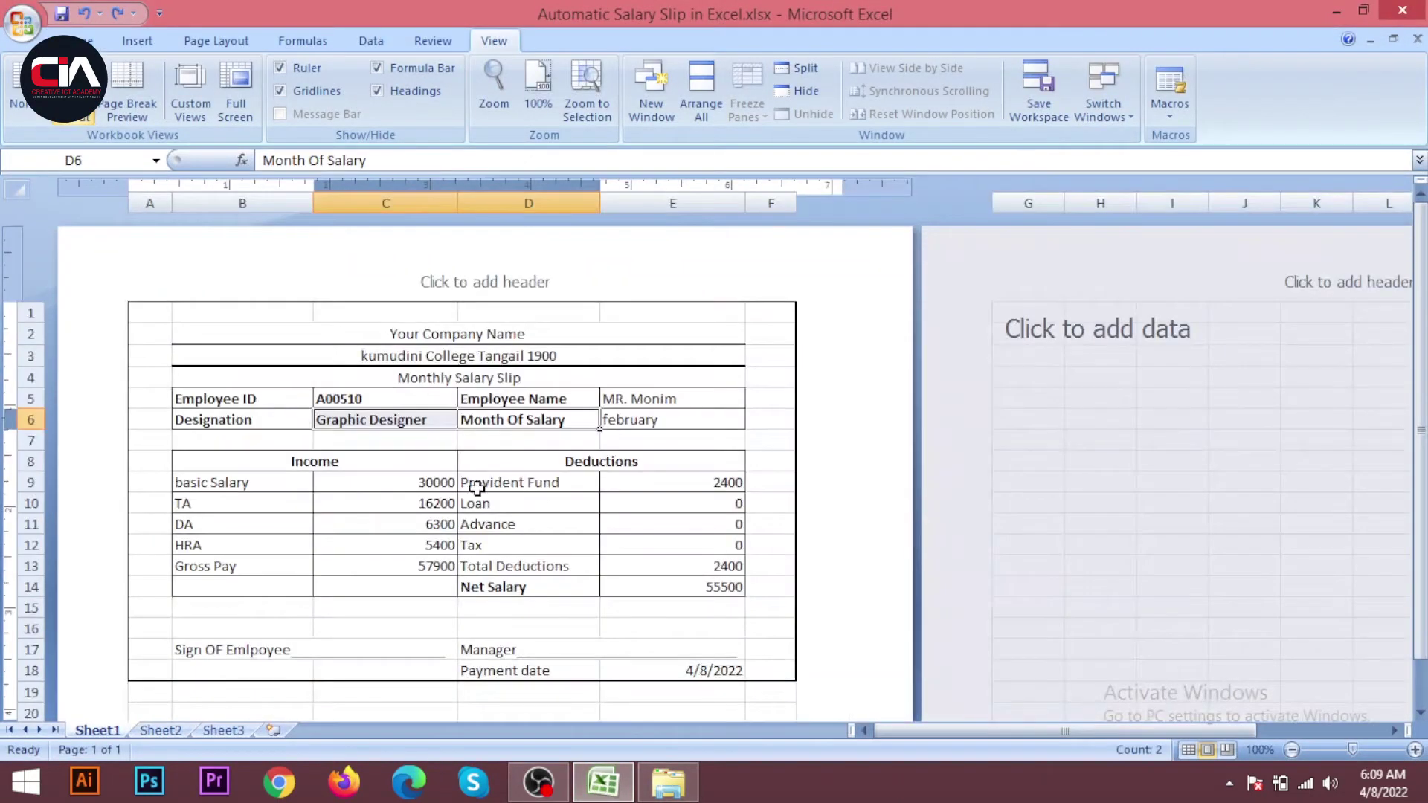
left_click(466, 336)
key("ctrl+c")
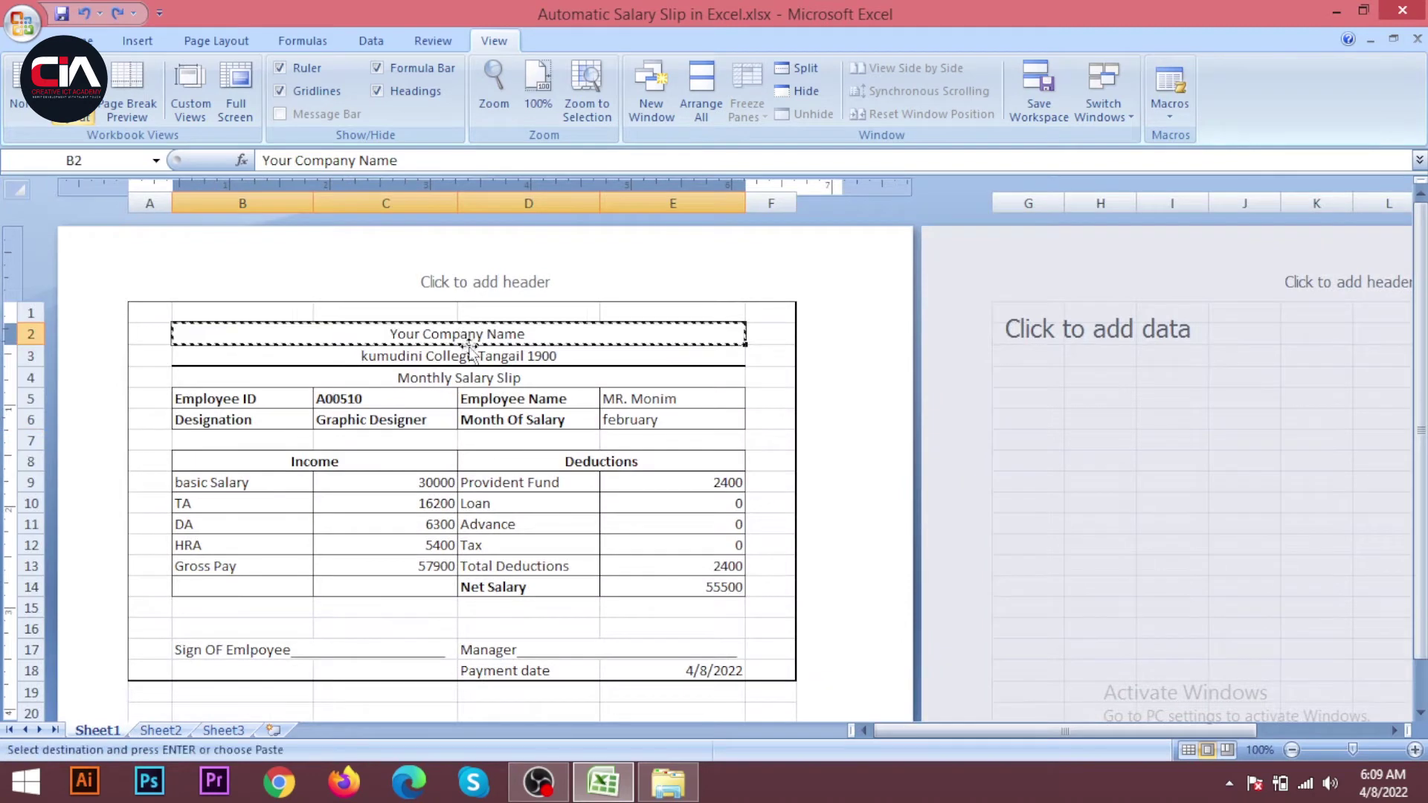
mouse_move(602, 781)
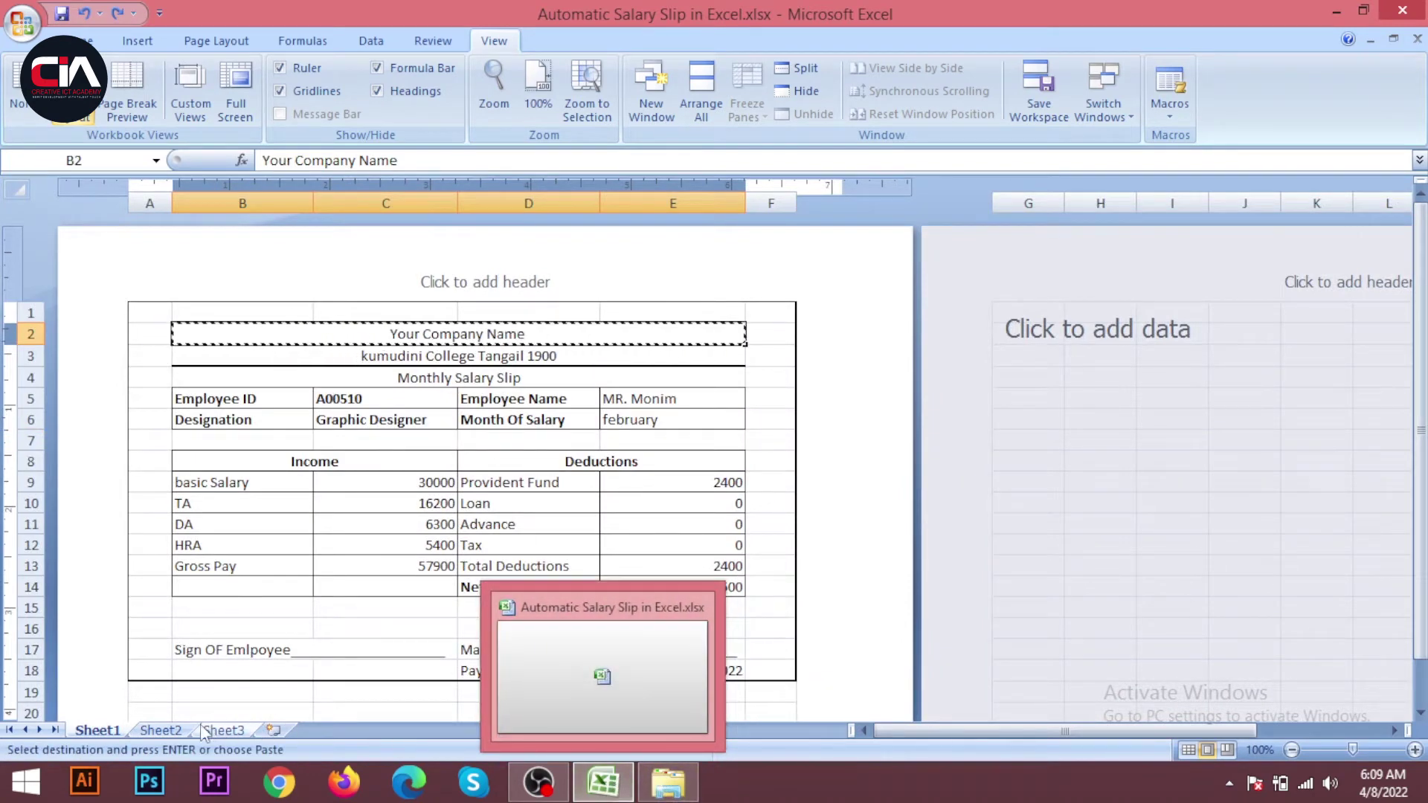
- Merge and center cells B1:E1 on Sheet2 to hold the company heading
left_click(161, 729)
left_click_drag(401, 363, 1047, 368)
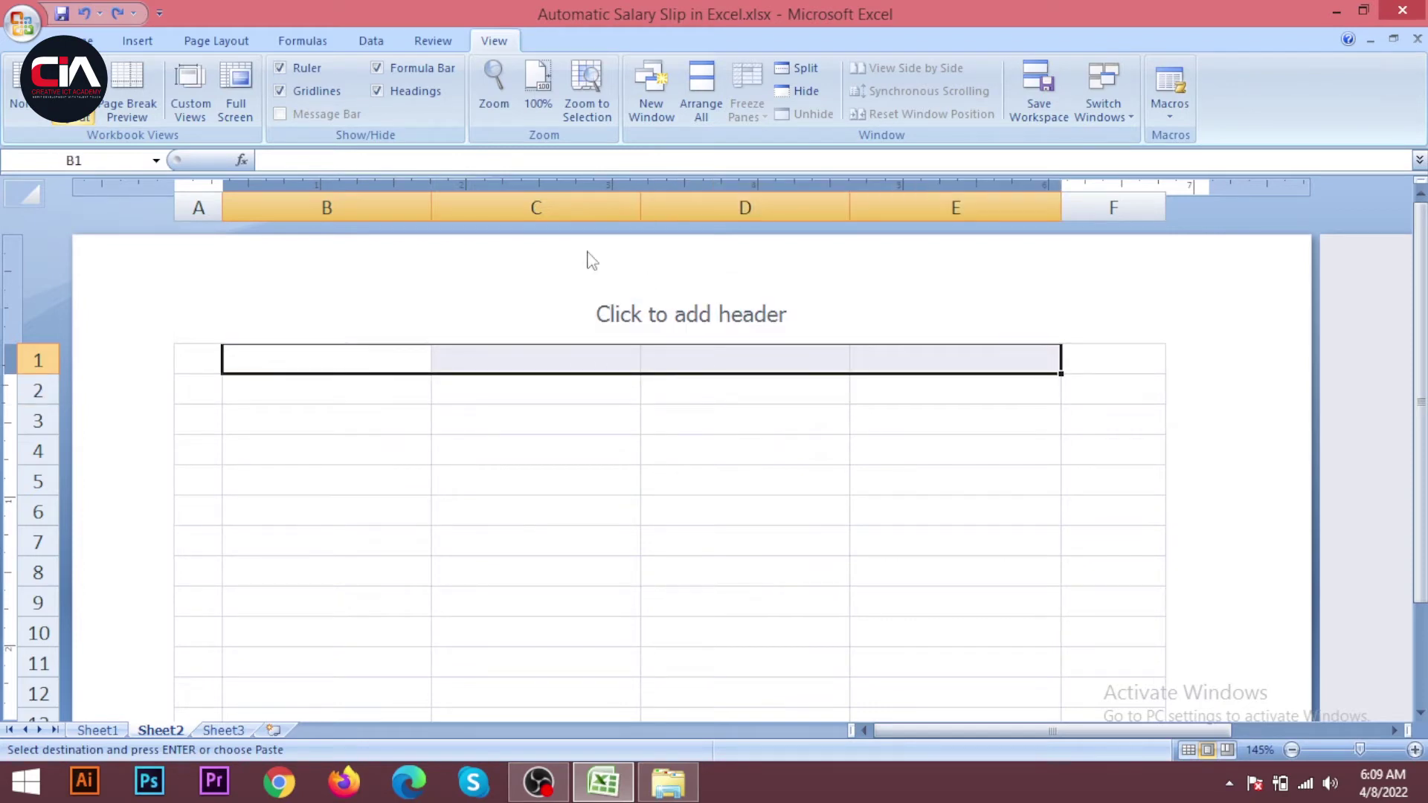
left_click(96, 46)
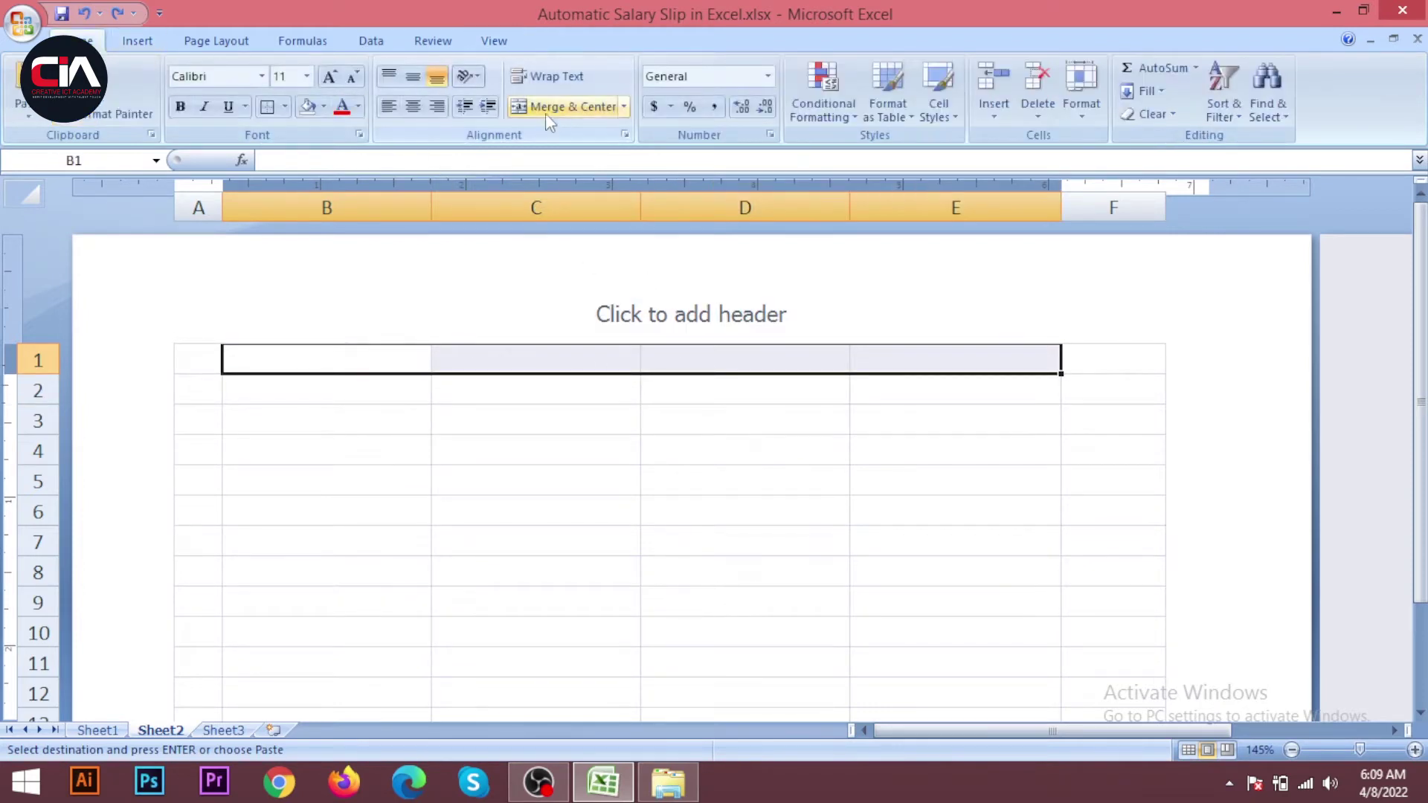
left_click(565, 107)
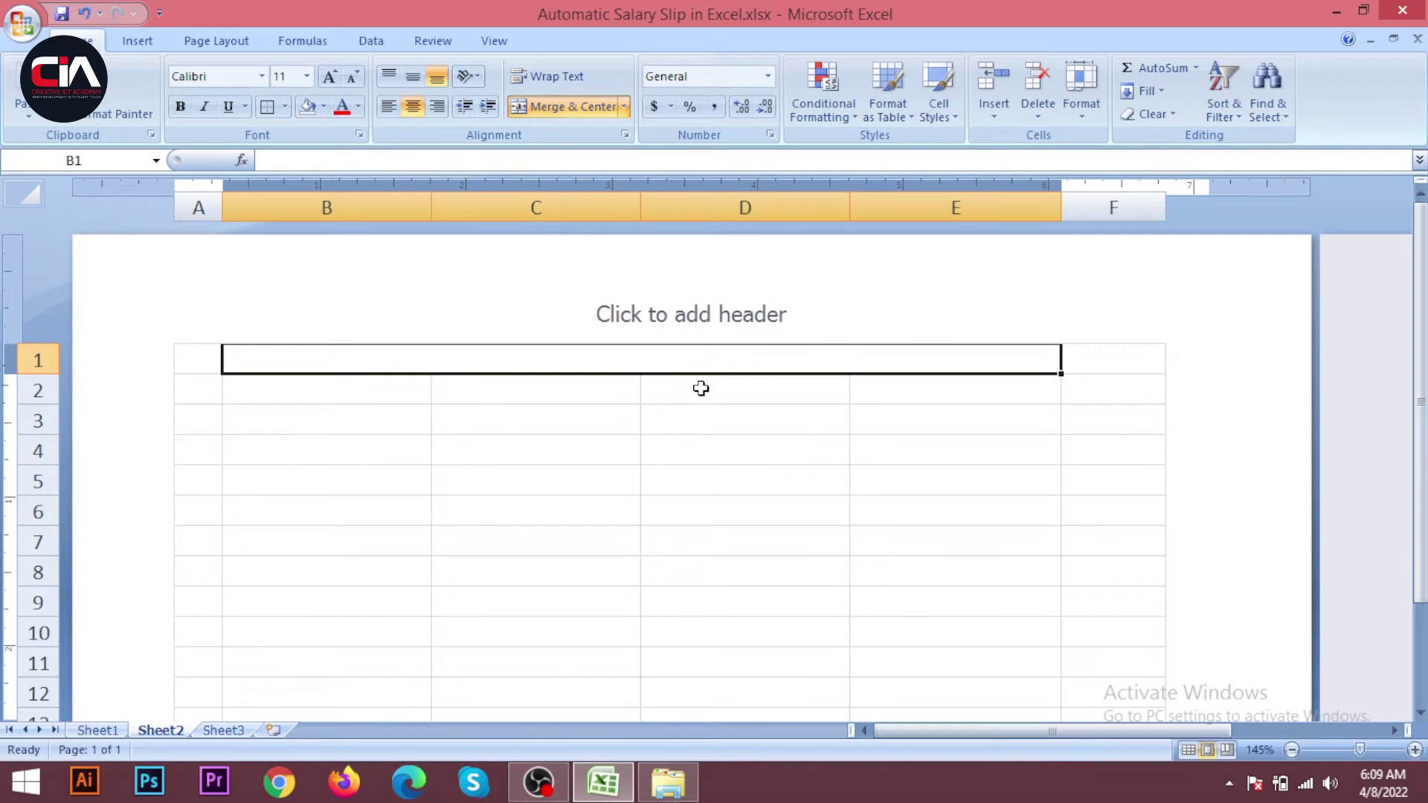
left_click(695, 422)
left_click(687, 358)
- Copy the "Your Company Name" heading from Sheet1 into the merged B1:E1 cell on Sheet2
left_click(99, 731)
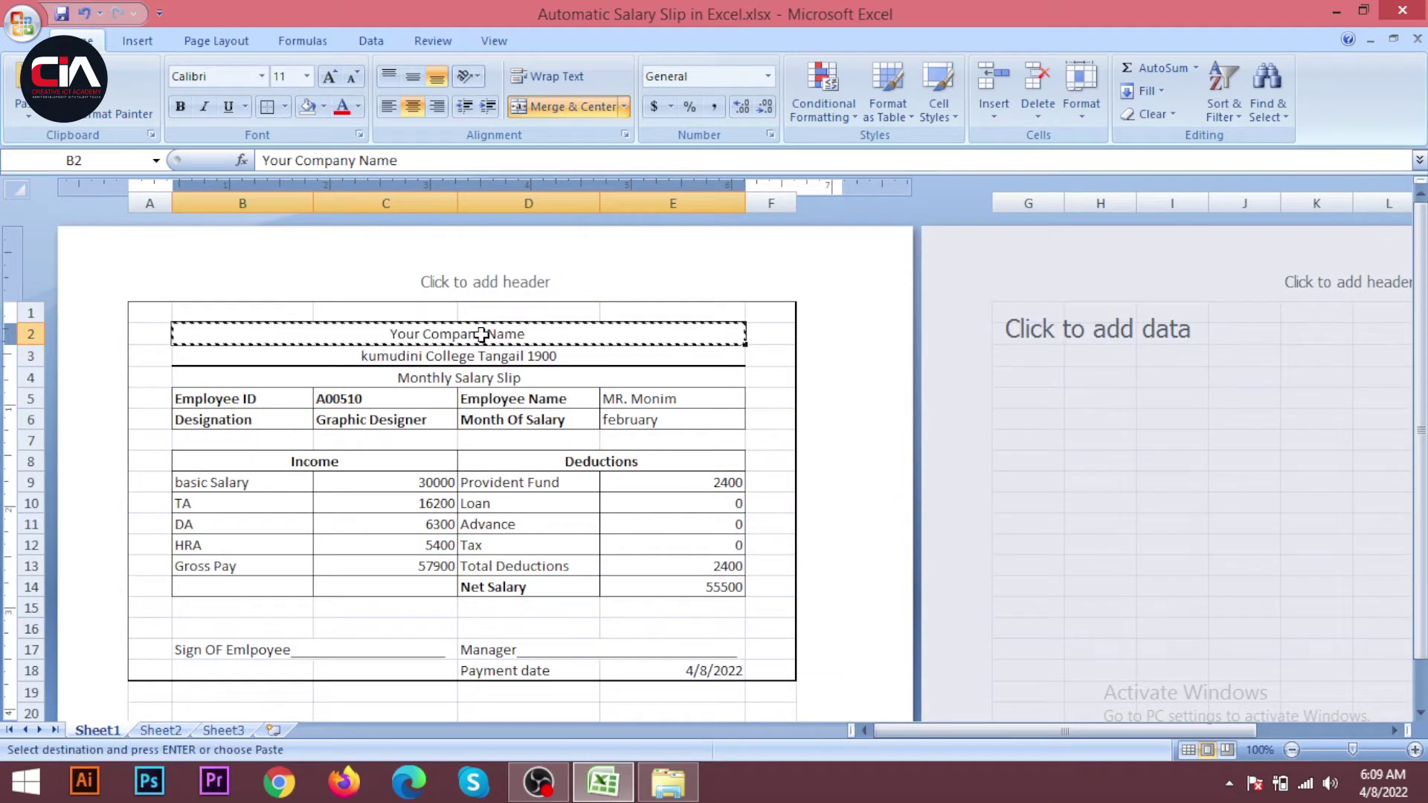
left_click(602, 781)
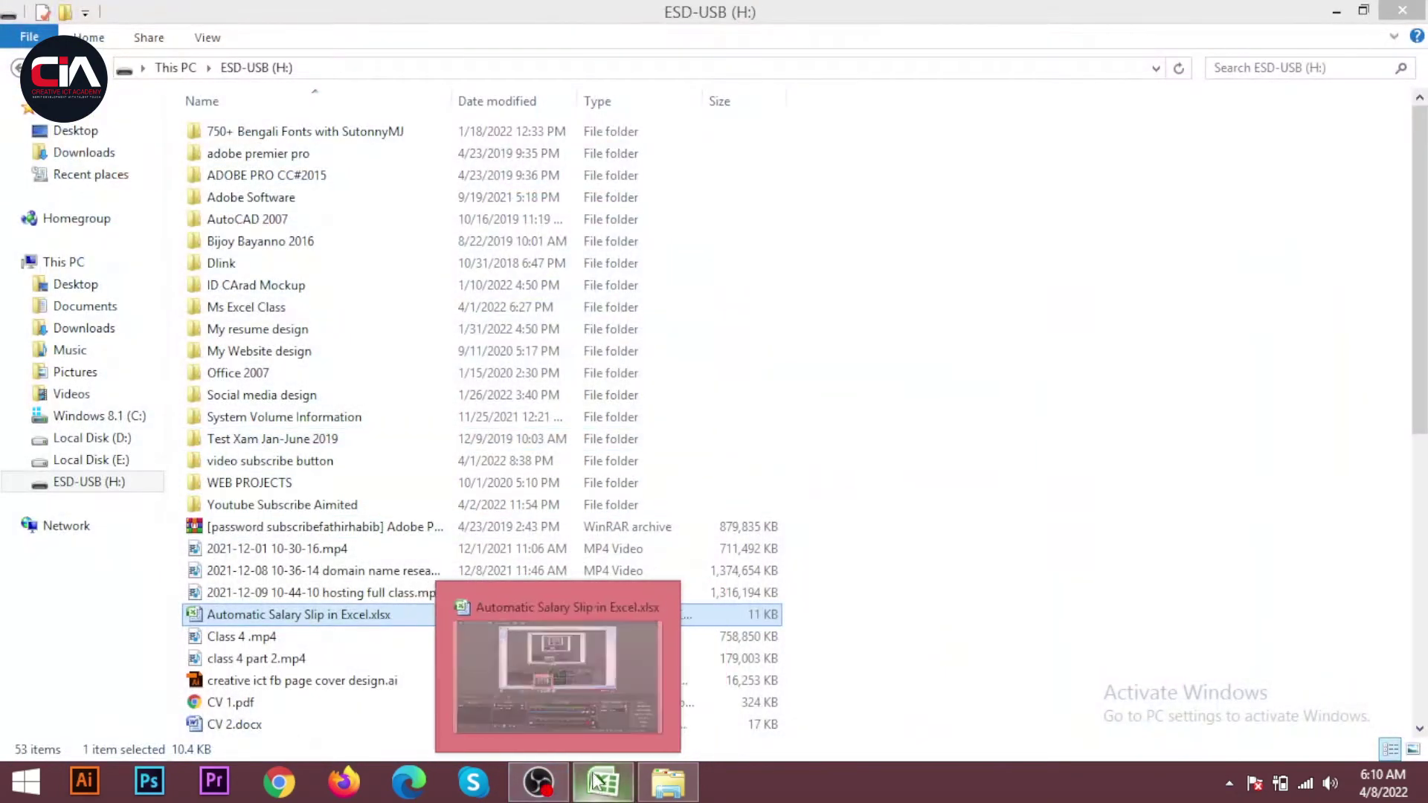
left_click(543, 711)
key("ctrl+Page_Down")
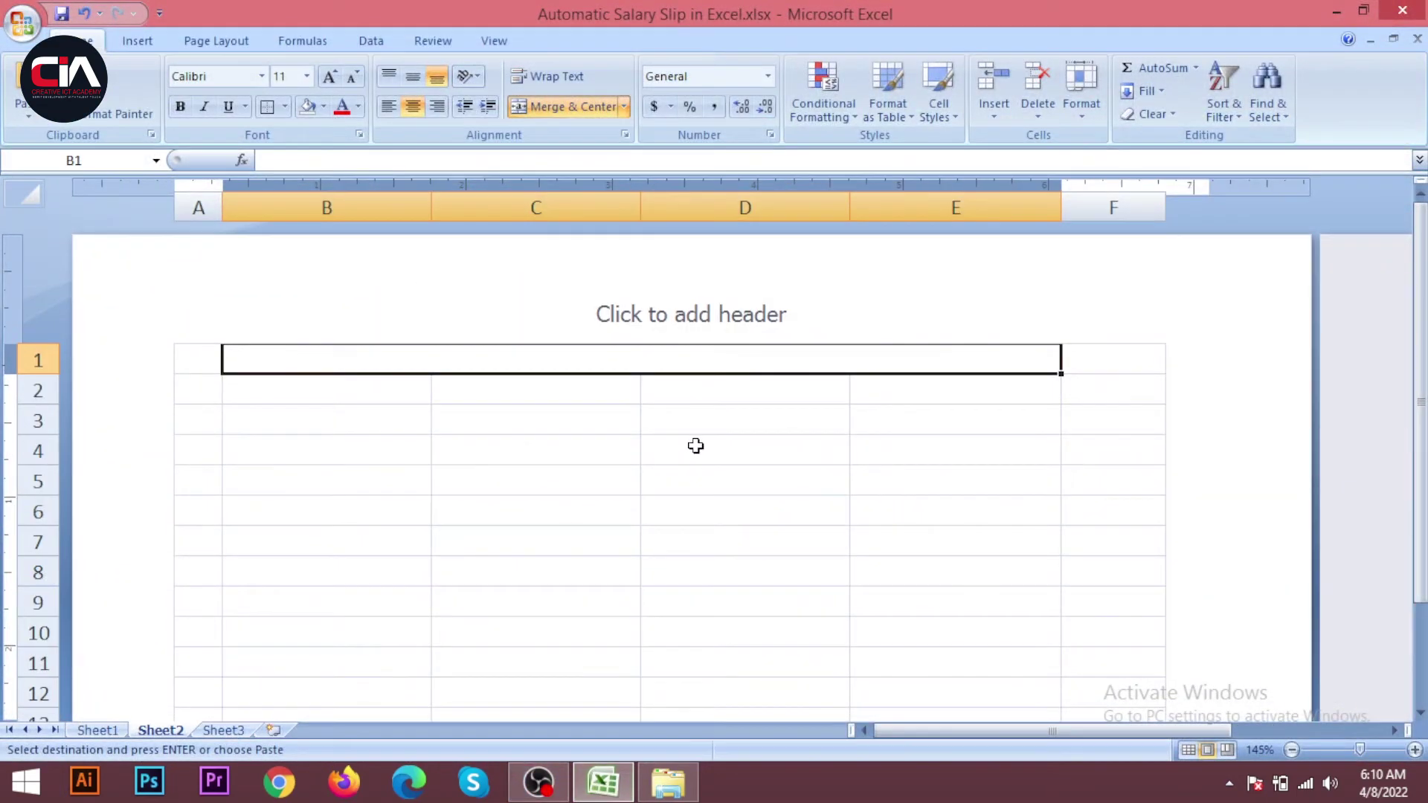
key("ctrl+v")
left_click(566, 399)
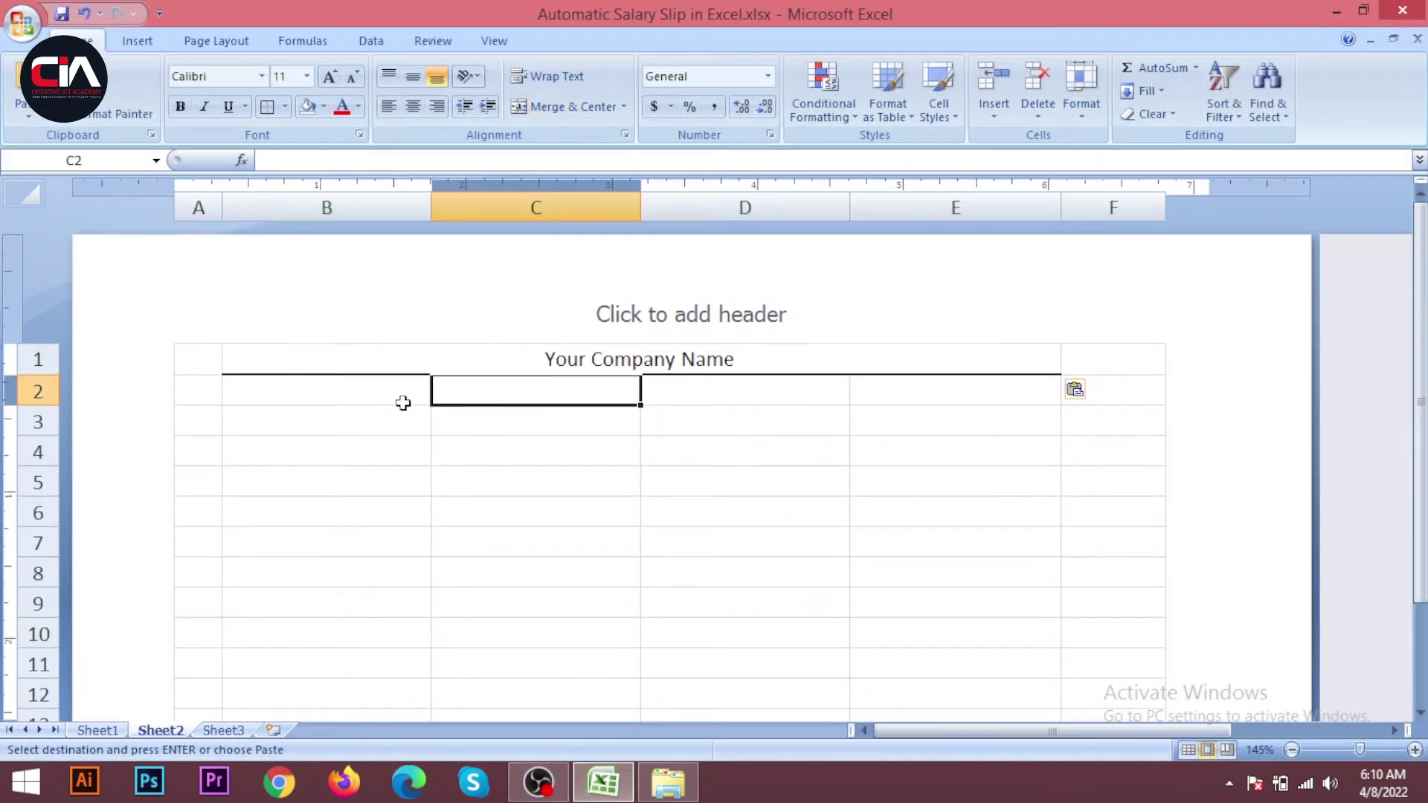
- Merge and center B2:E2 on Sheet2 and paste the company address line from row 3 of Sheet1 into it
left_click_drag(360, 392, 926, 391)
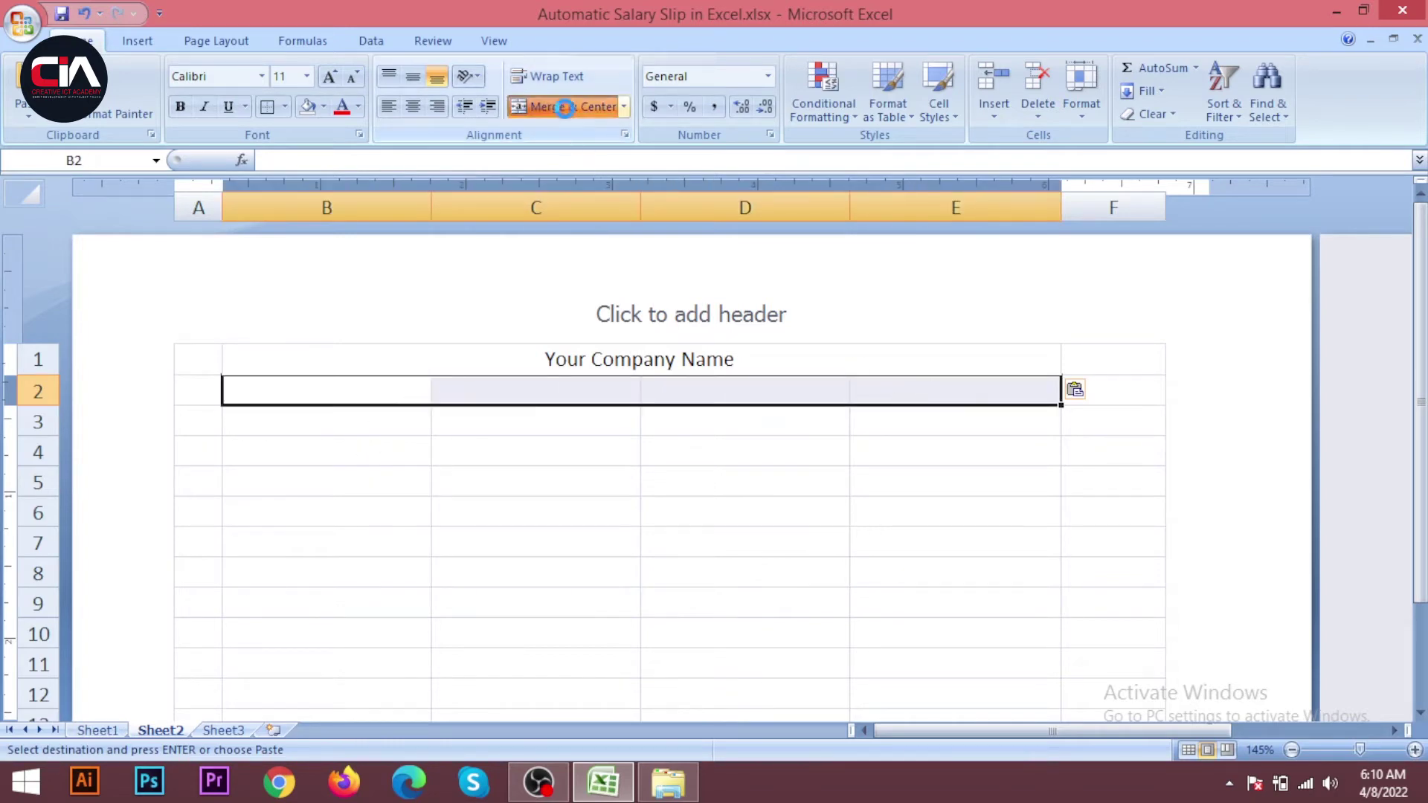
left_click(569, 106)
left_click(98, 730)
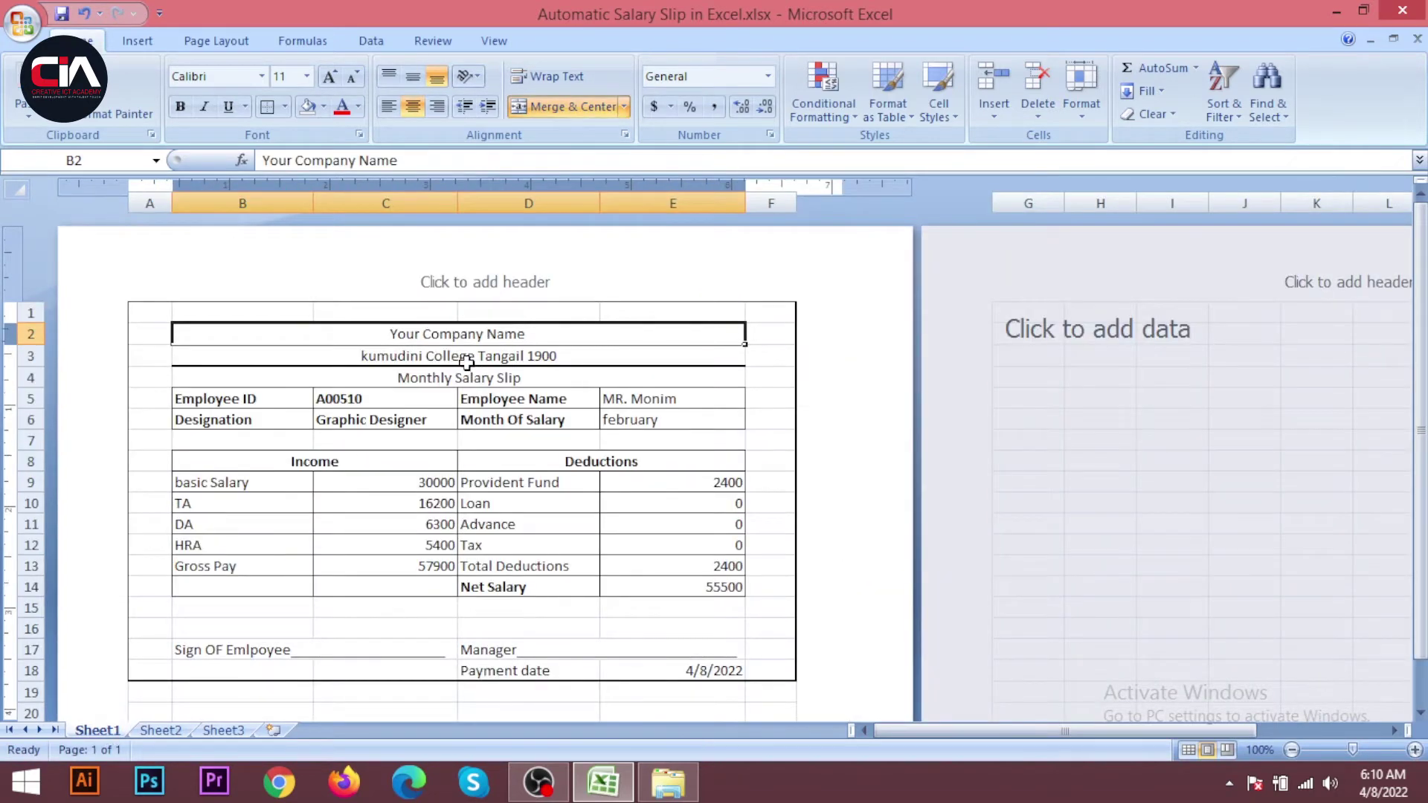
left_click(466, 362)
key("ctrl+c")
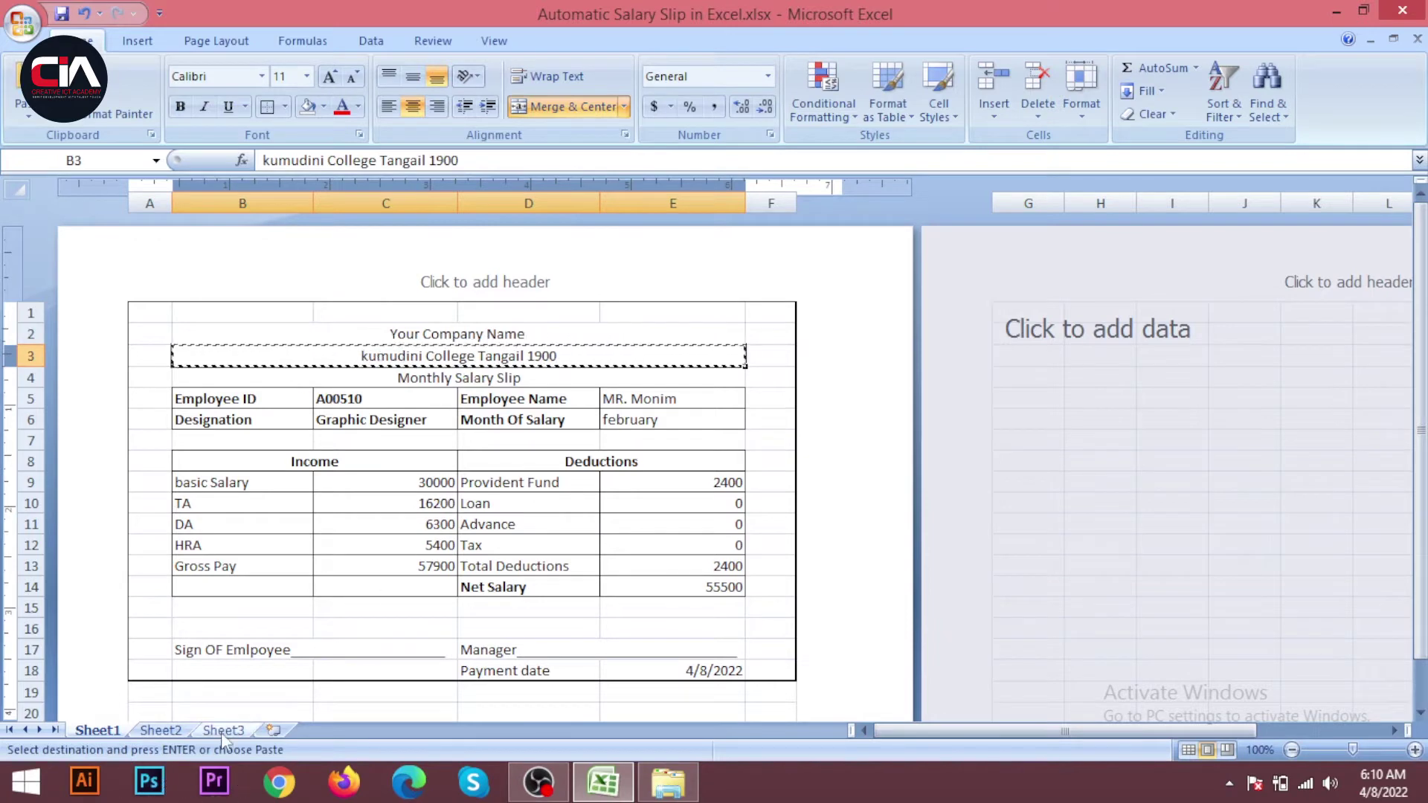
left_click(170, 731)
key("ctrl+v")
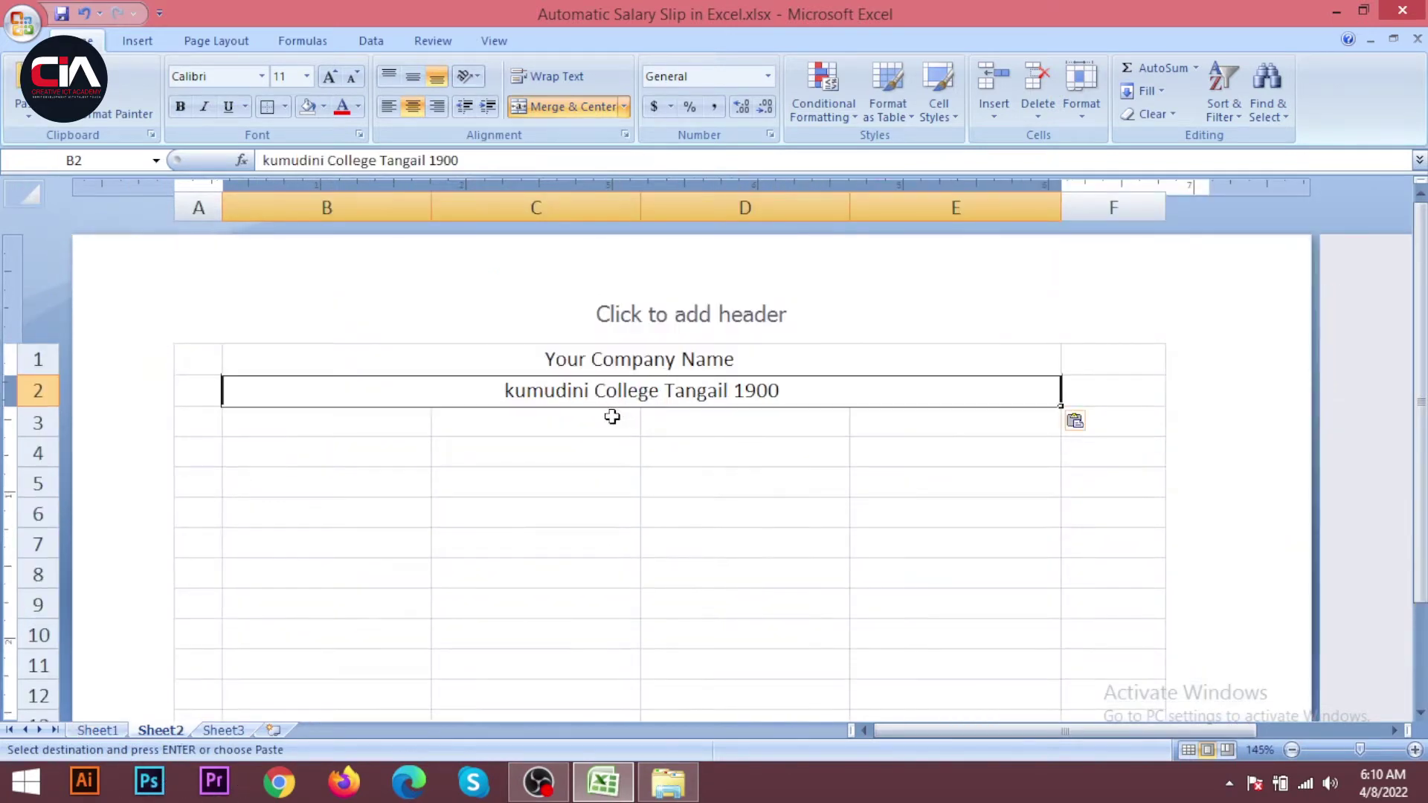
- Merge and center B3:E3 on Sheet2 and paste the "Monthly Salary Slip" title from row 4 of Sheet1 into it
left_click_drag(362, 424, 944, 419)
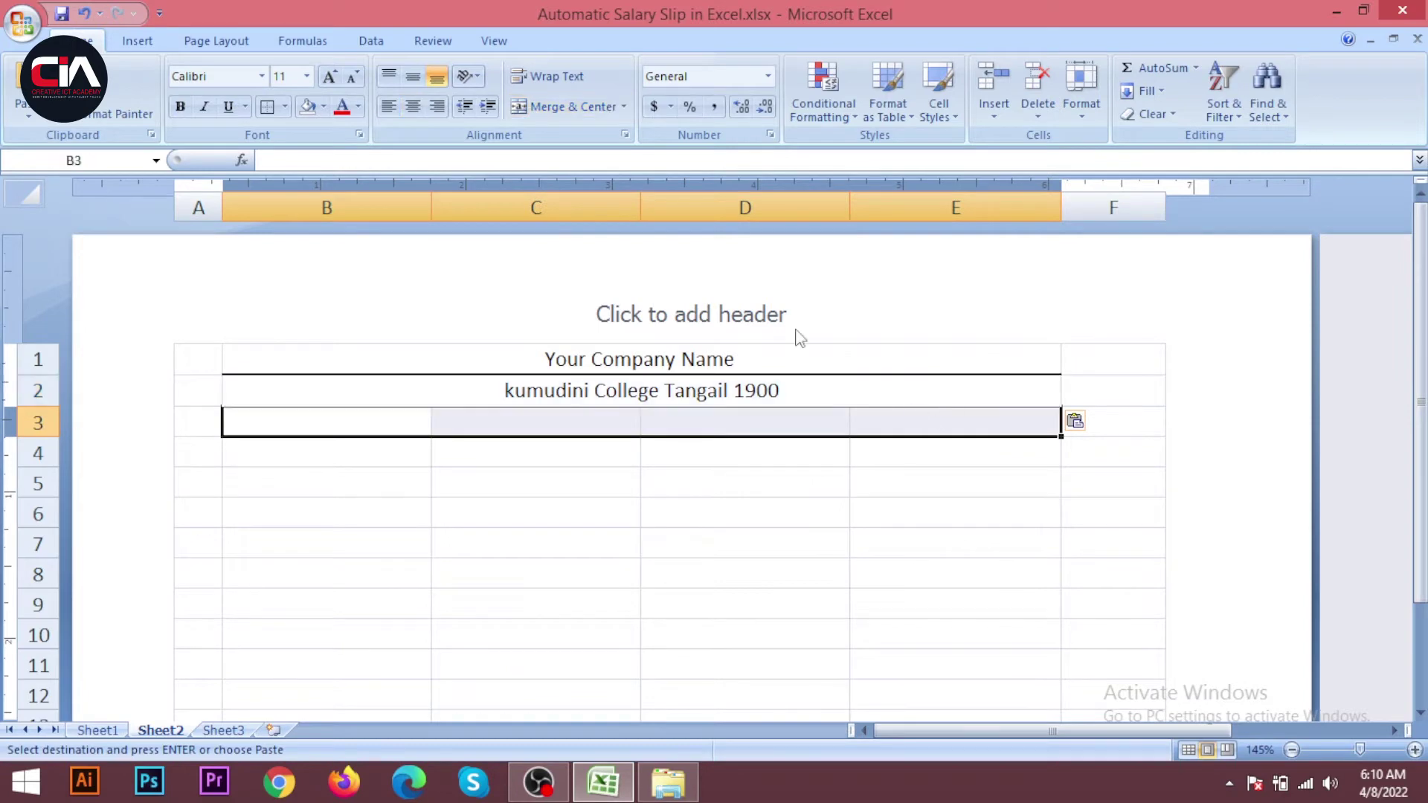
left_click(580, 106)
left_click(98, 730)
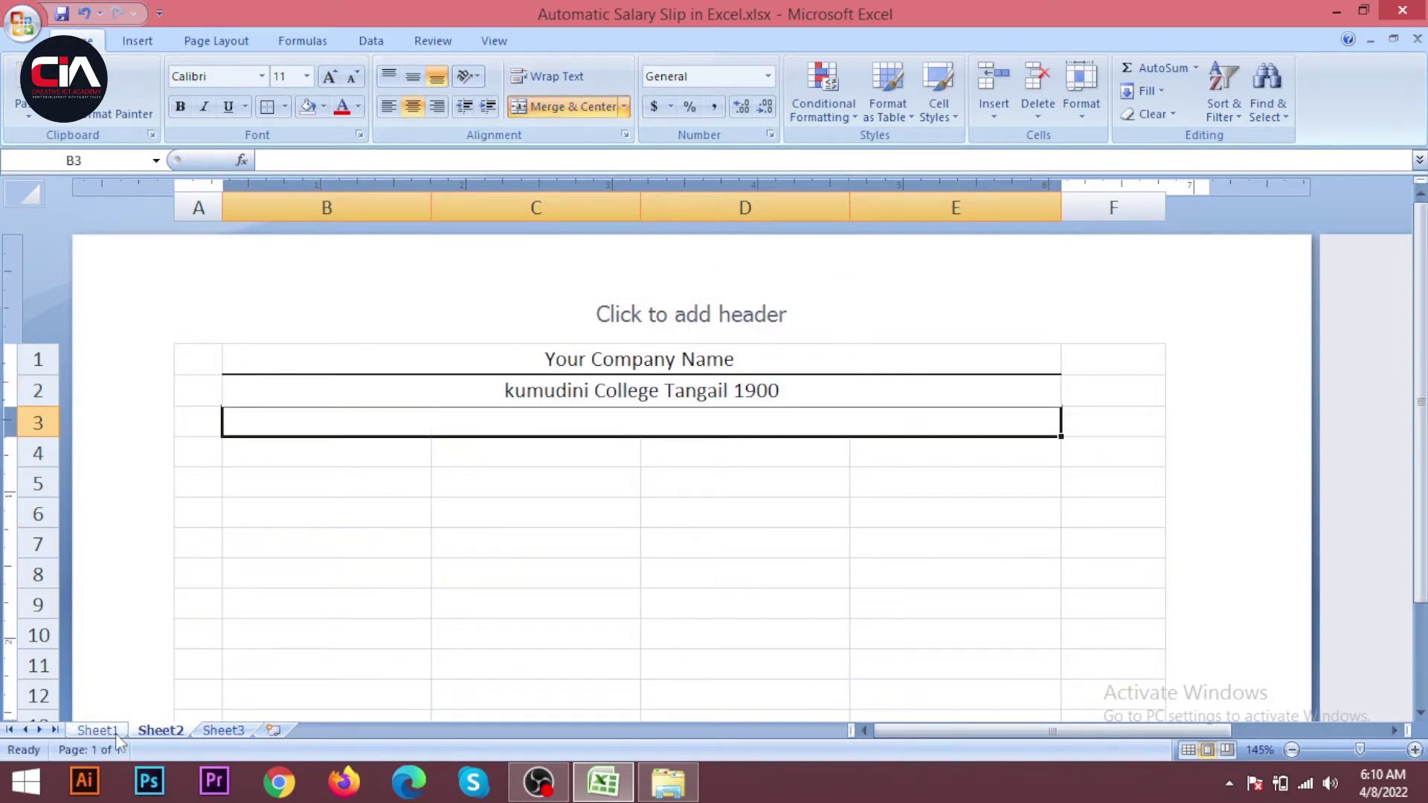
left_click(475, 378)
key("ctrl+c")
left_click(161, 731)
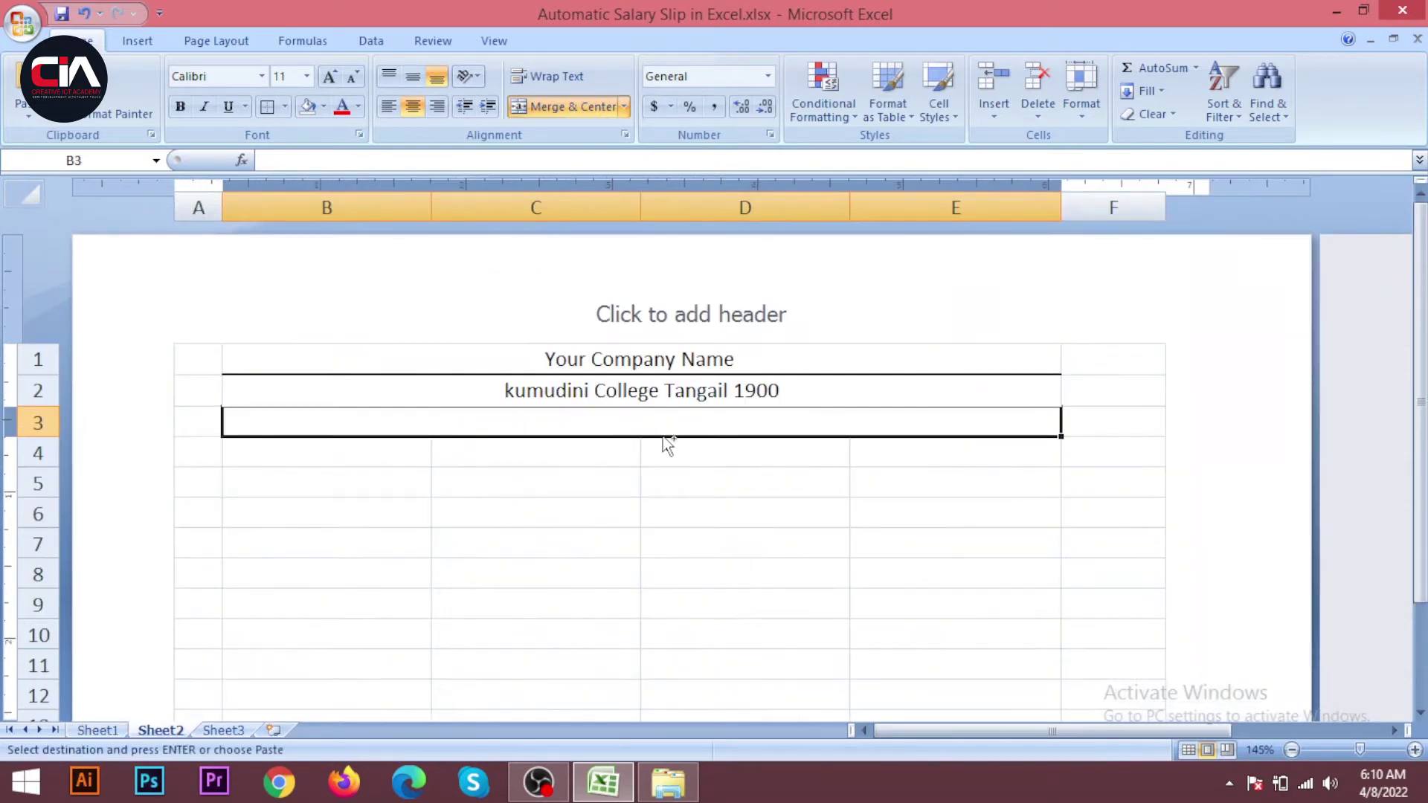
key("ctrl+v")
left_click(762, 485)
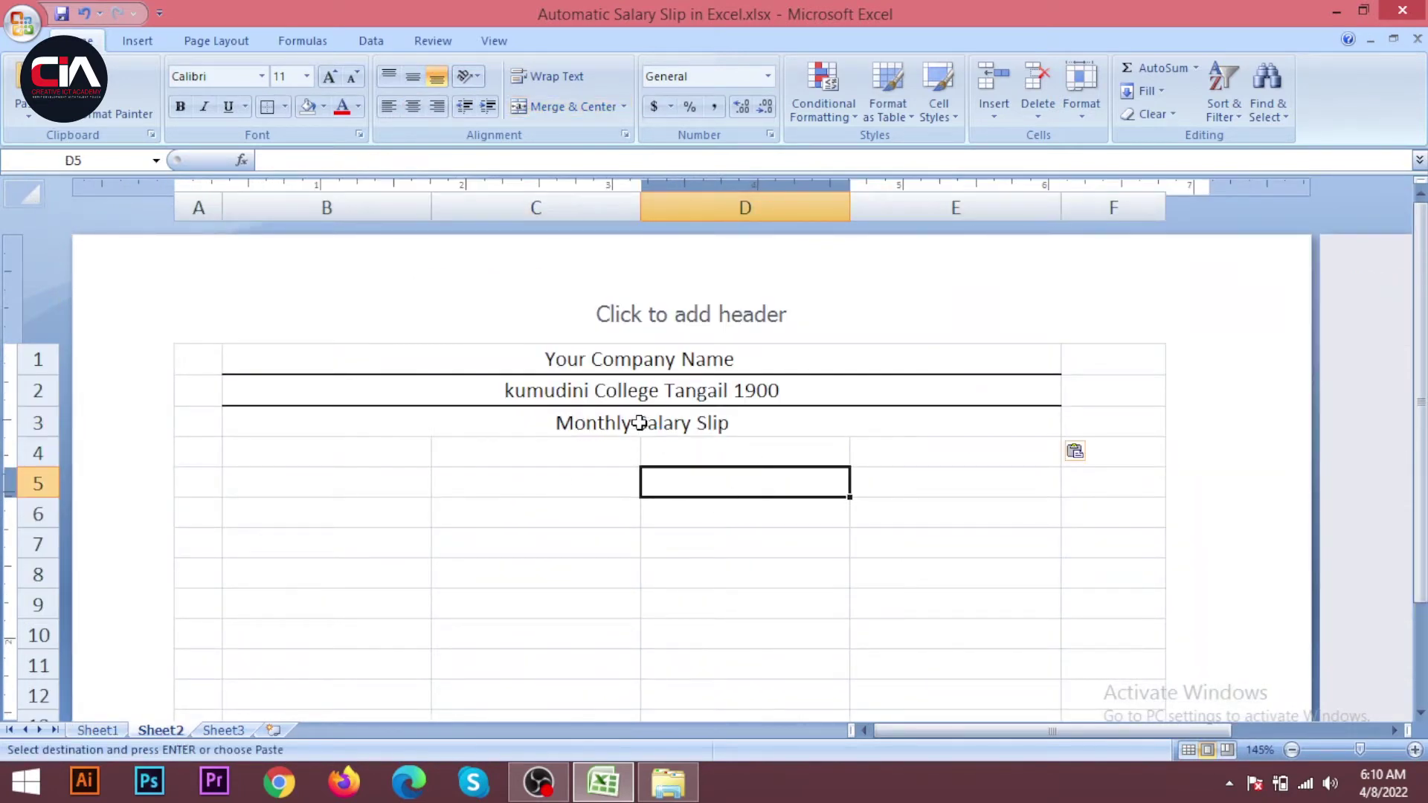
- Make the company name, address line and "Monthly Salary Slip" title in rows 1 to 3 bold
left_click(630, 362)
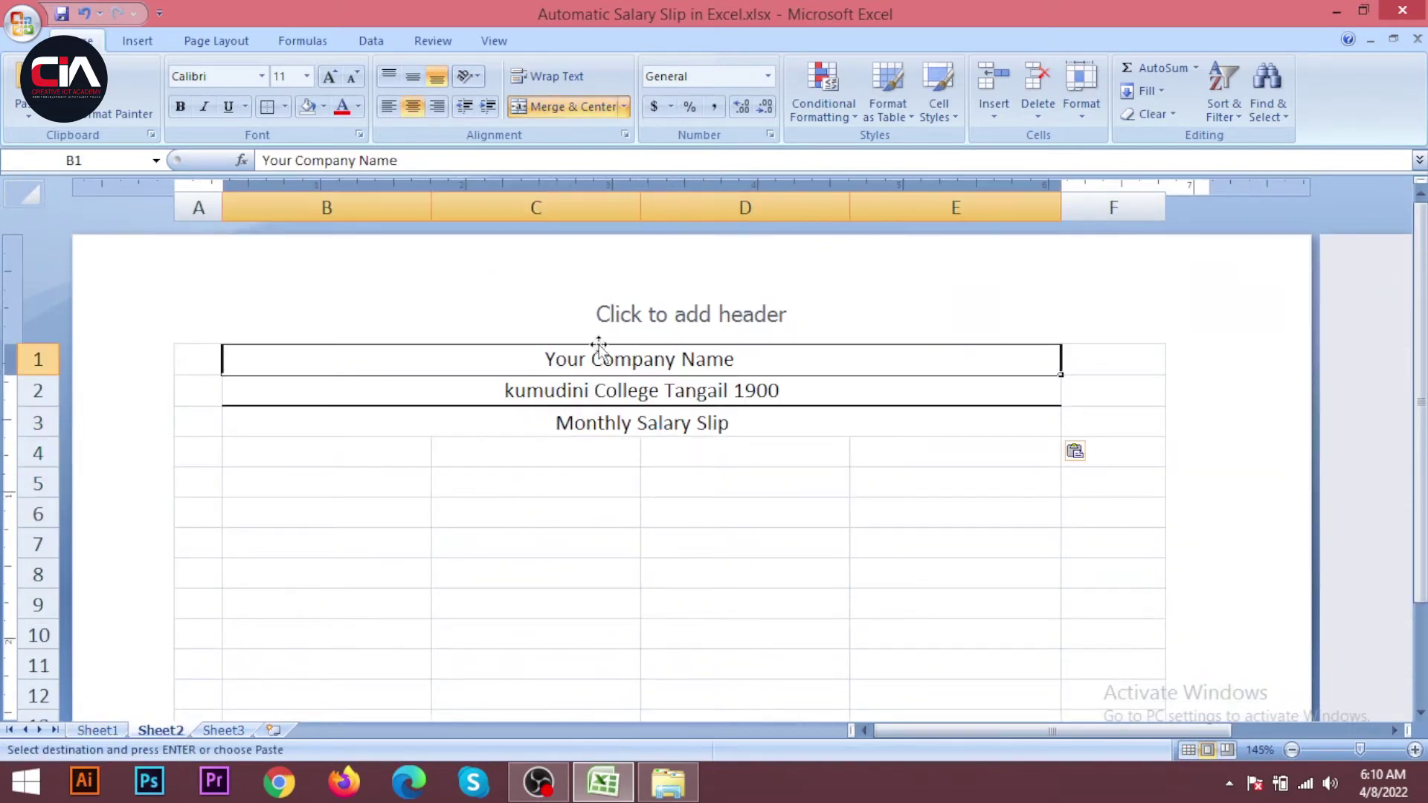
left_click(178, 109)
key("Down")
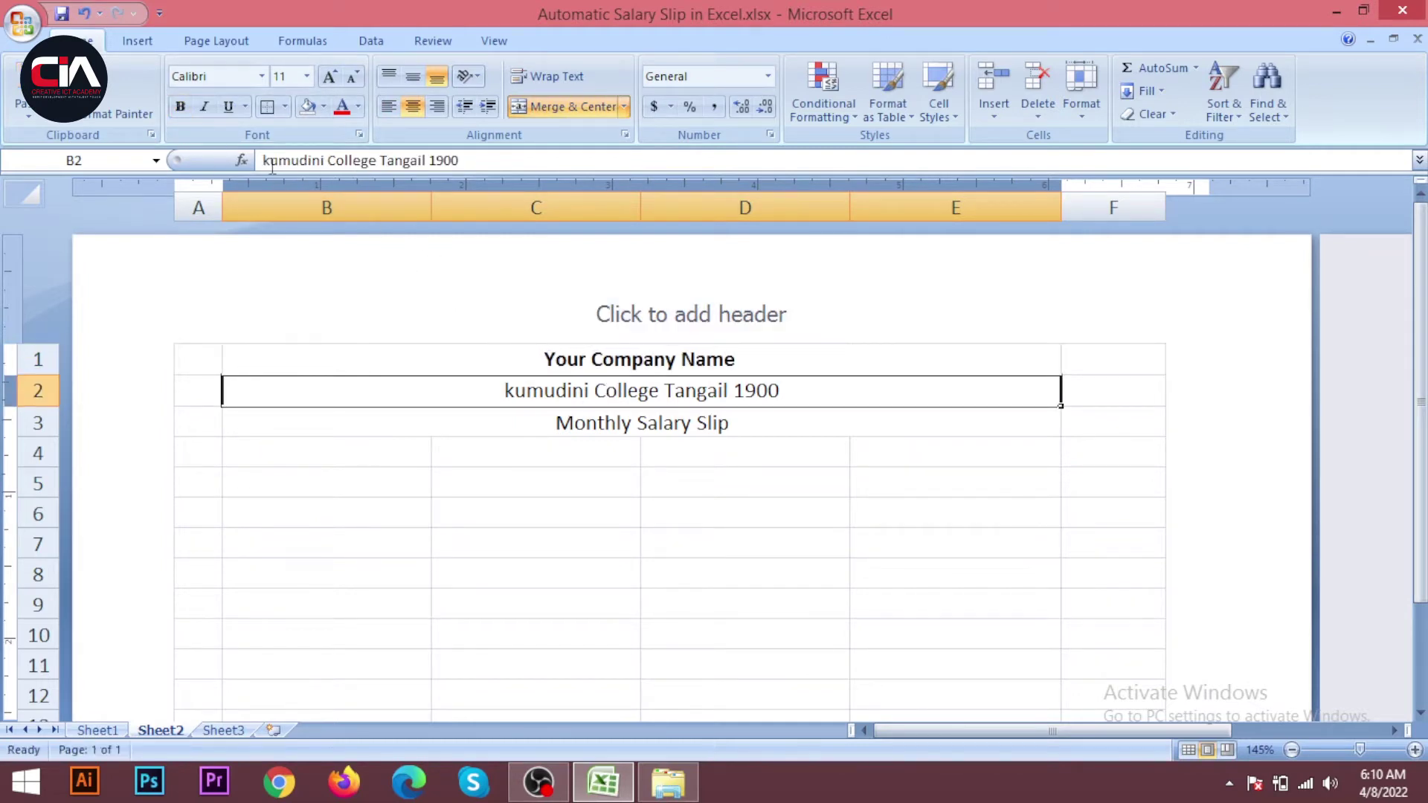
left_click(180, 109)
left_click(720, 424)
left_click(180, 107)
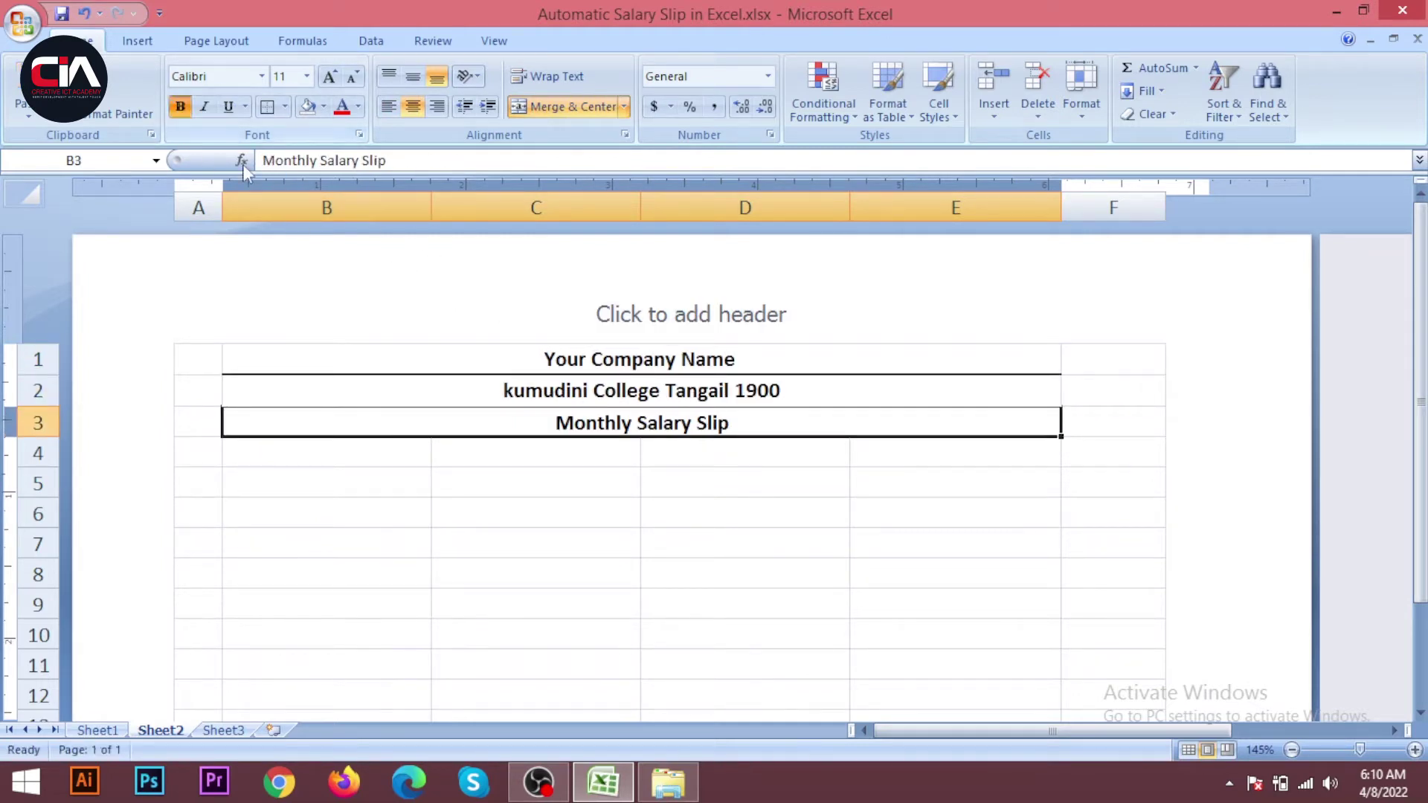
- Increase the font size of the "Your Company Name" heading in row 1 to 16
left_click(612, 357)
left_click(632, 392)
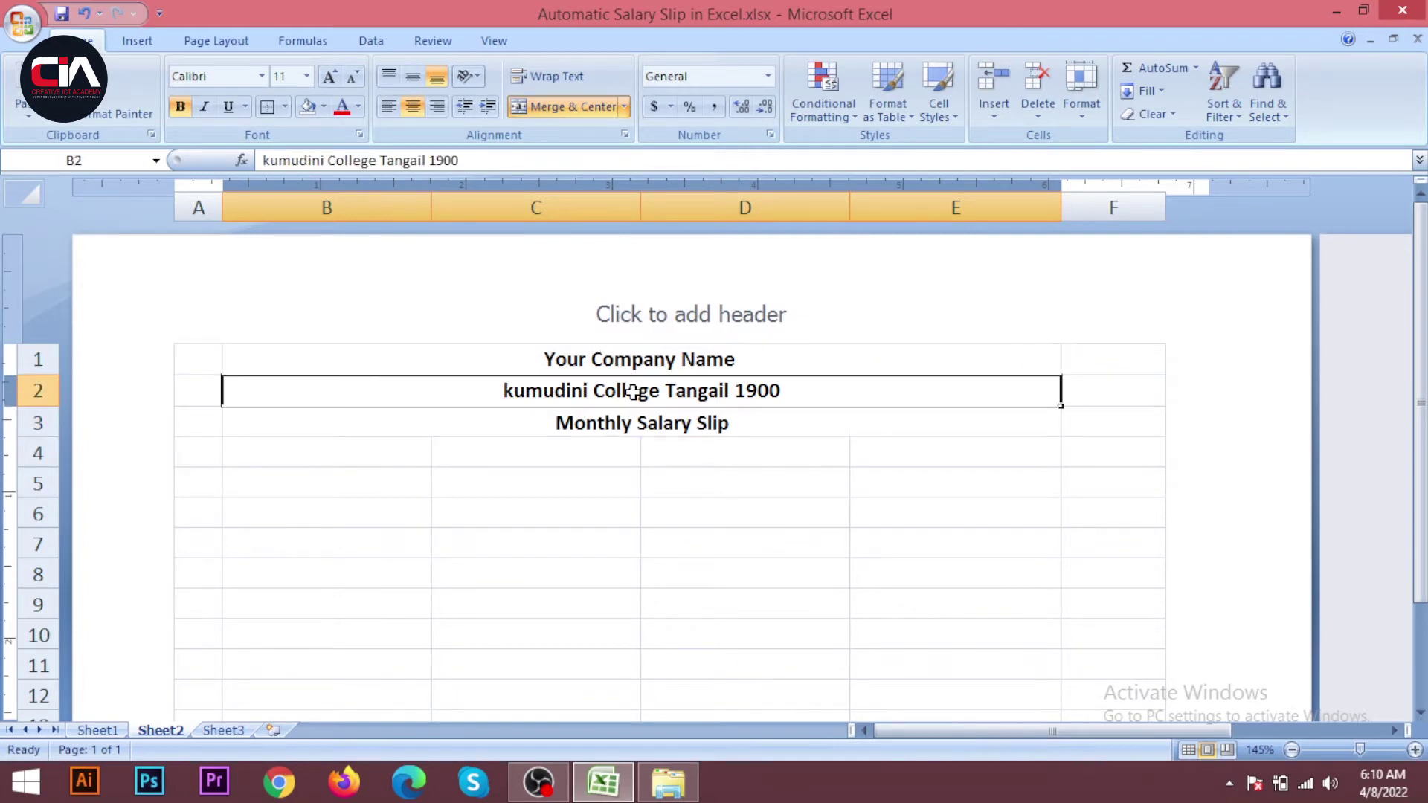
left_click(632, 362)
left_click(330, 78)
left_click(330, 78)
left_click(331, 77)
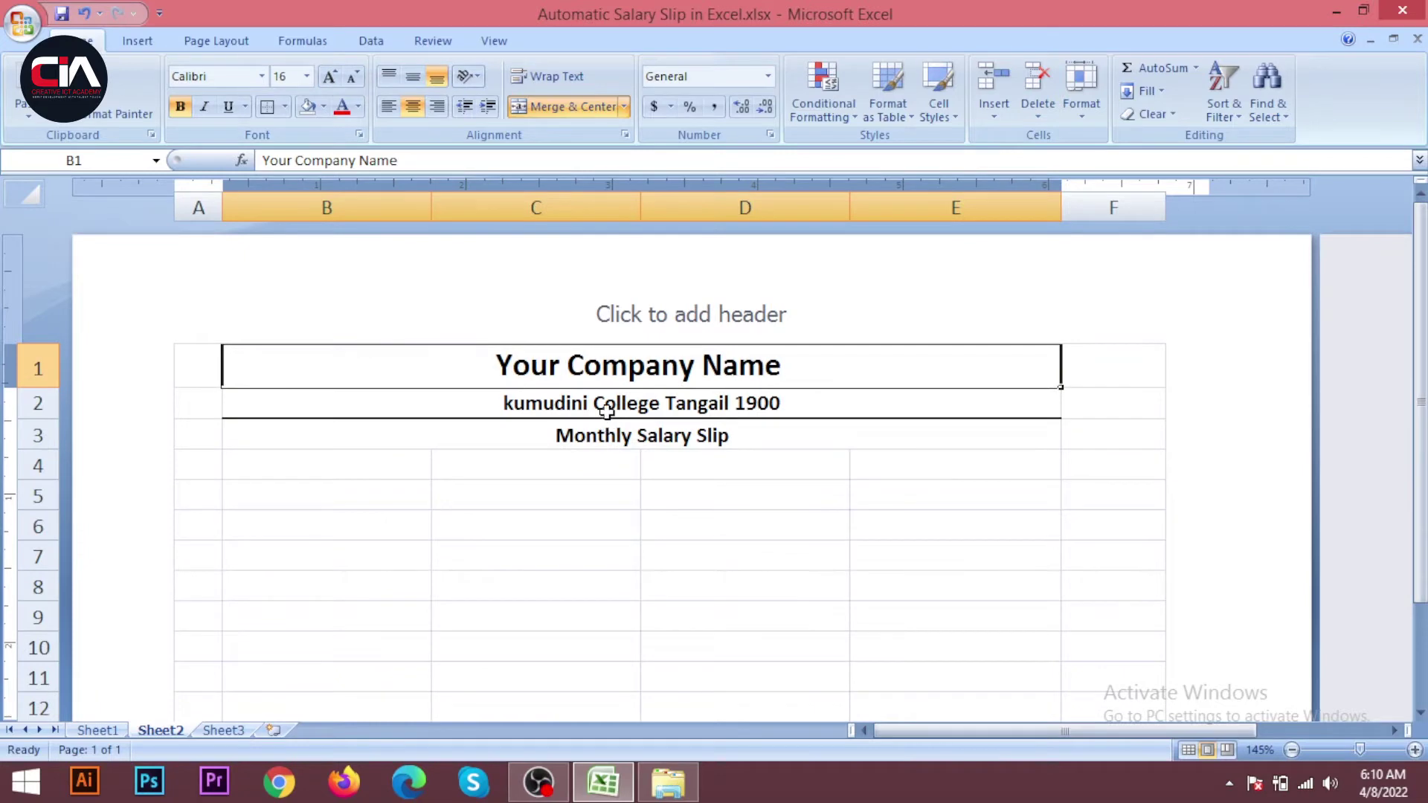
- Check the layout of the employee detail and income rows on Sheet1, and return to Sheet2
left_click_drag(633, 496, 645, 496)
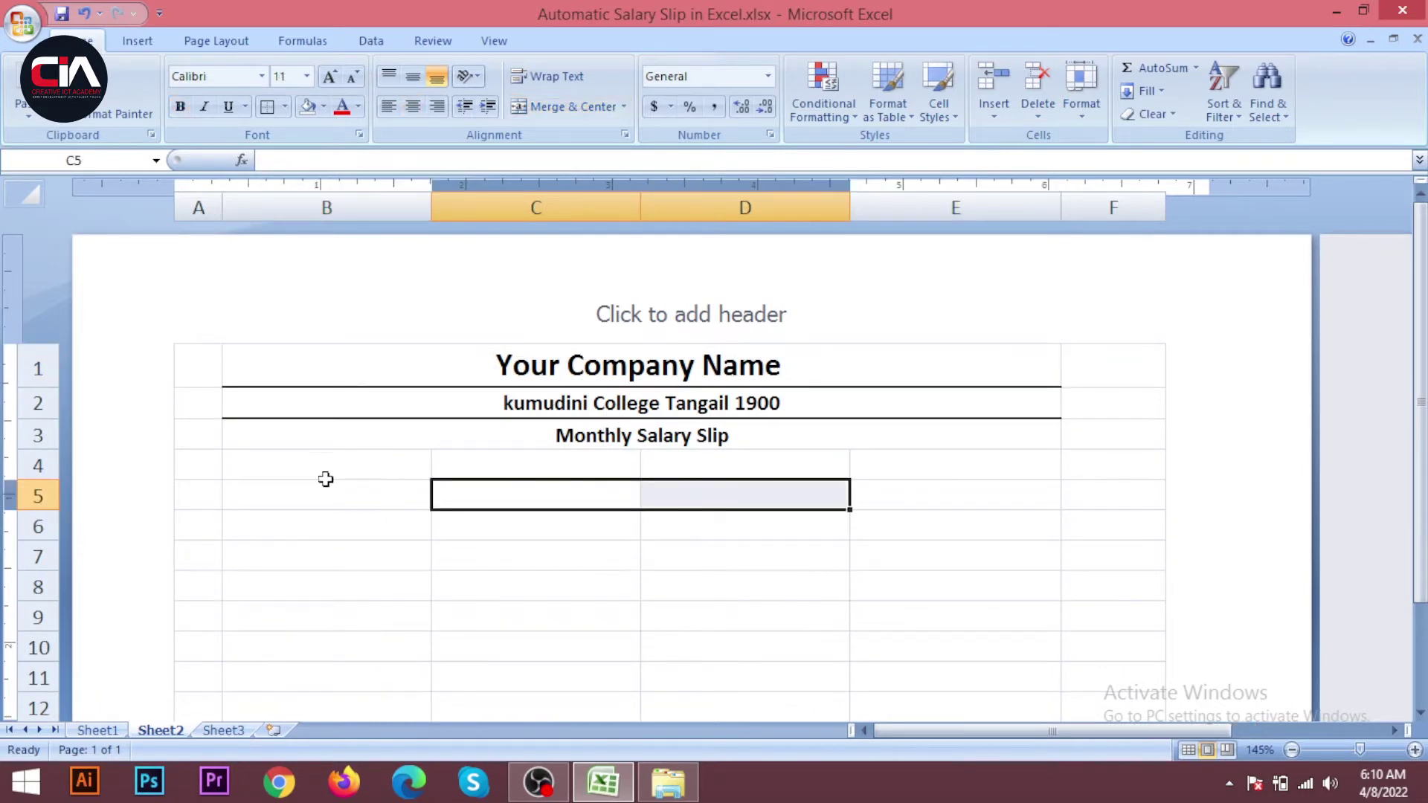
left_click(326, 476)
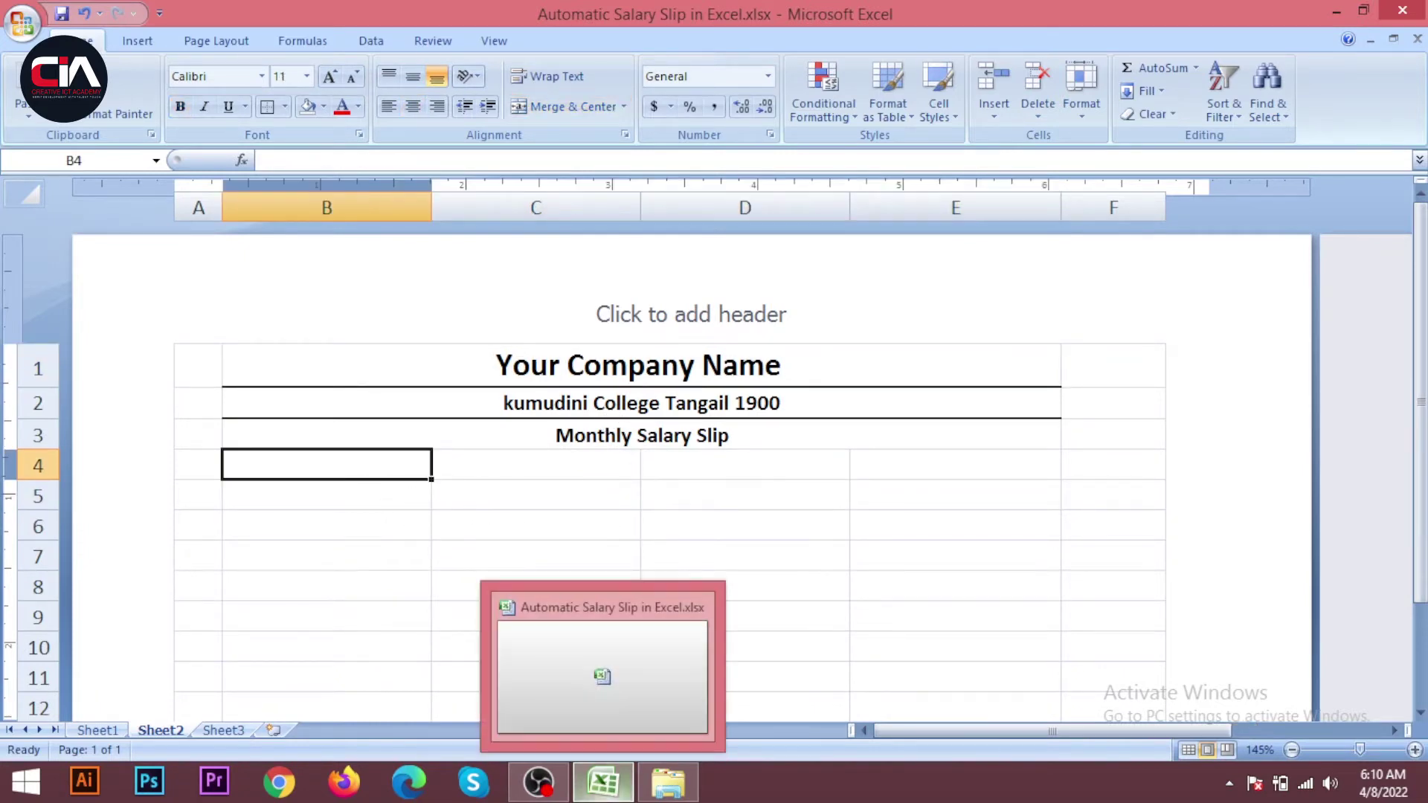
left_click(108, 731)
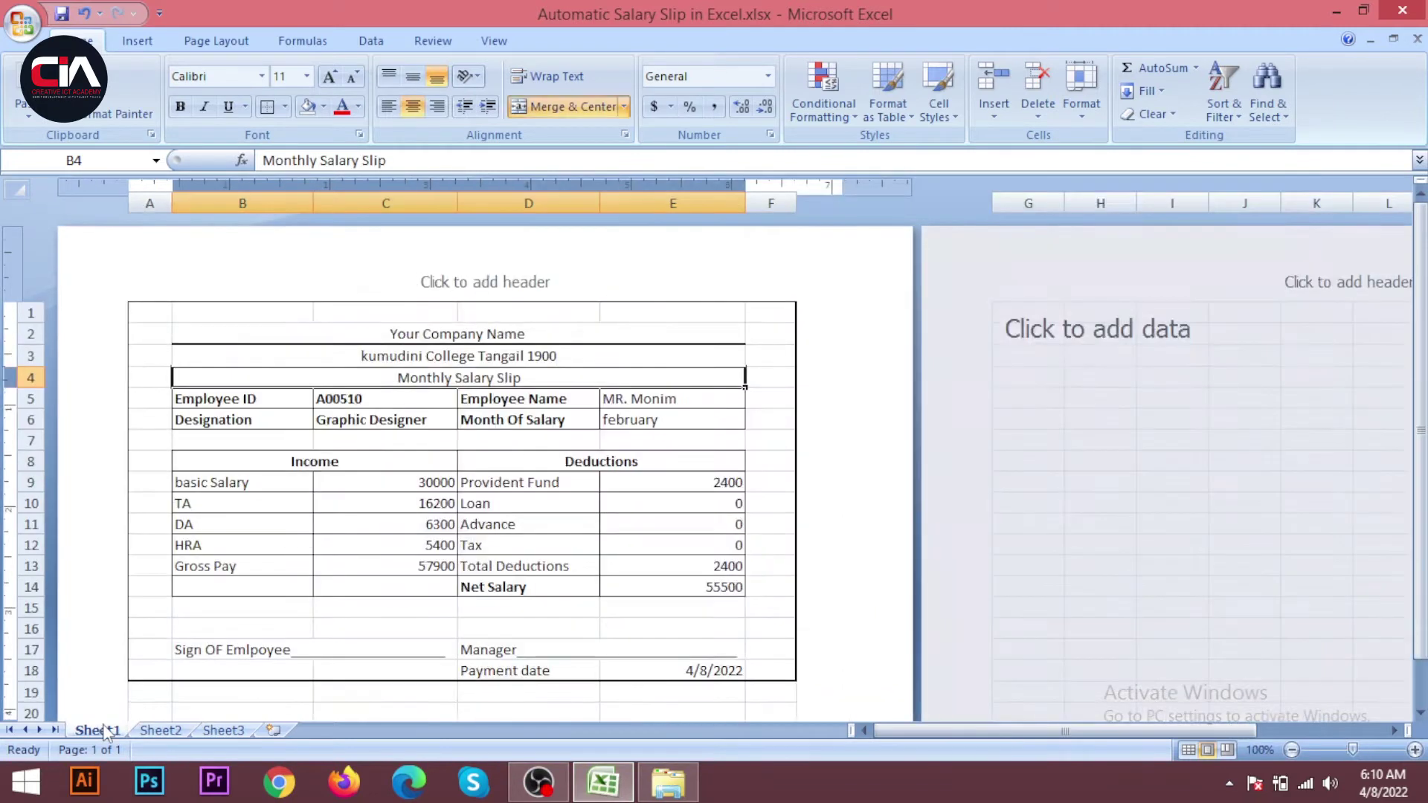
left_click(356, 502)
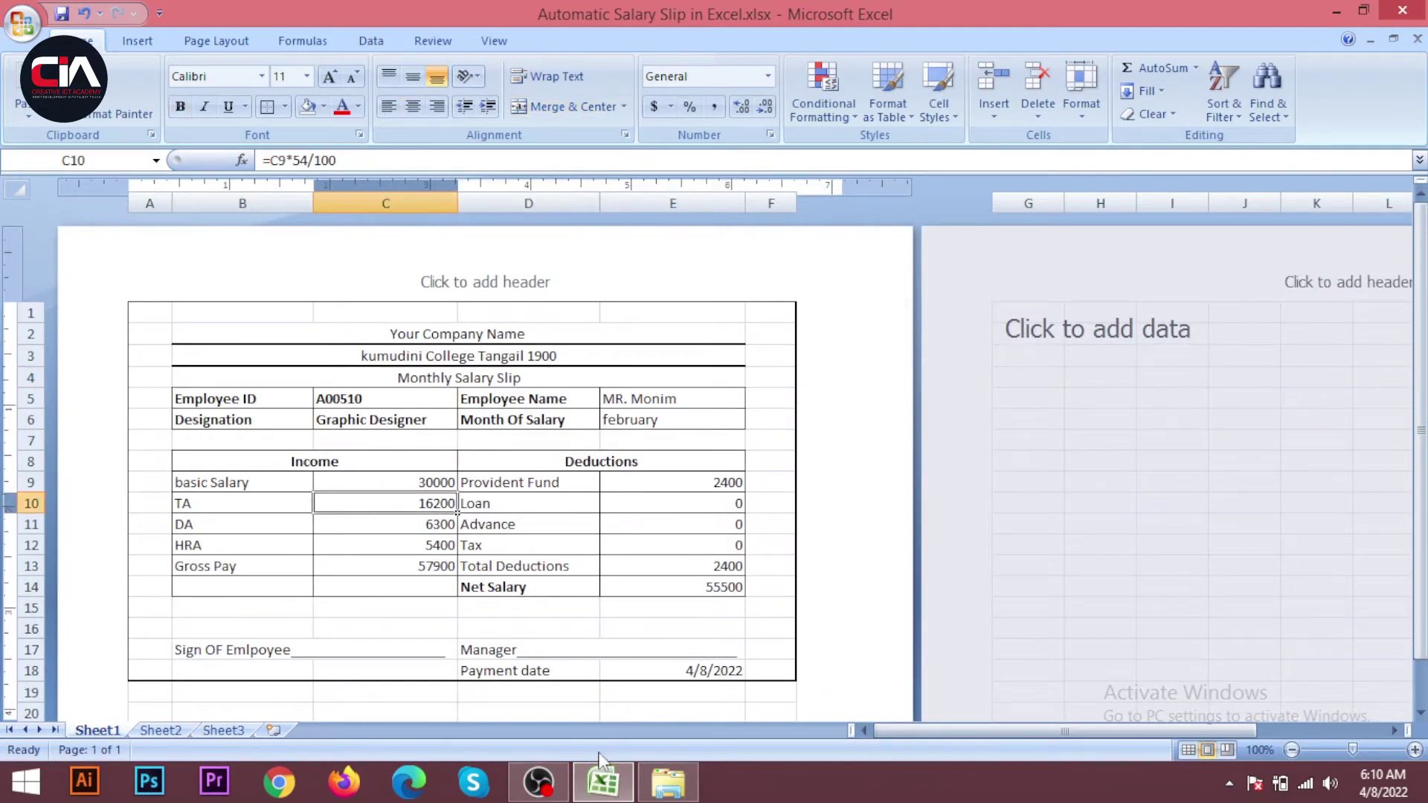
left_click(604, 782)
left_click(604, 783)
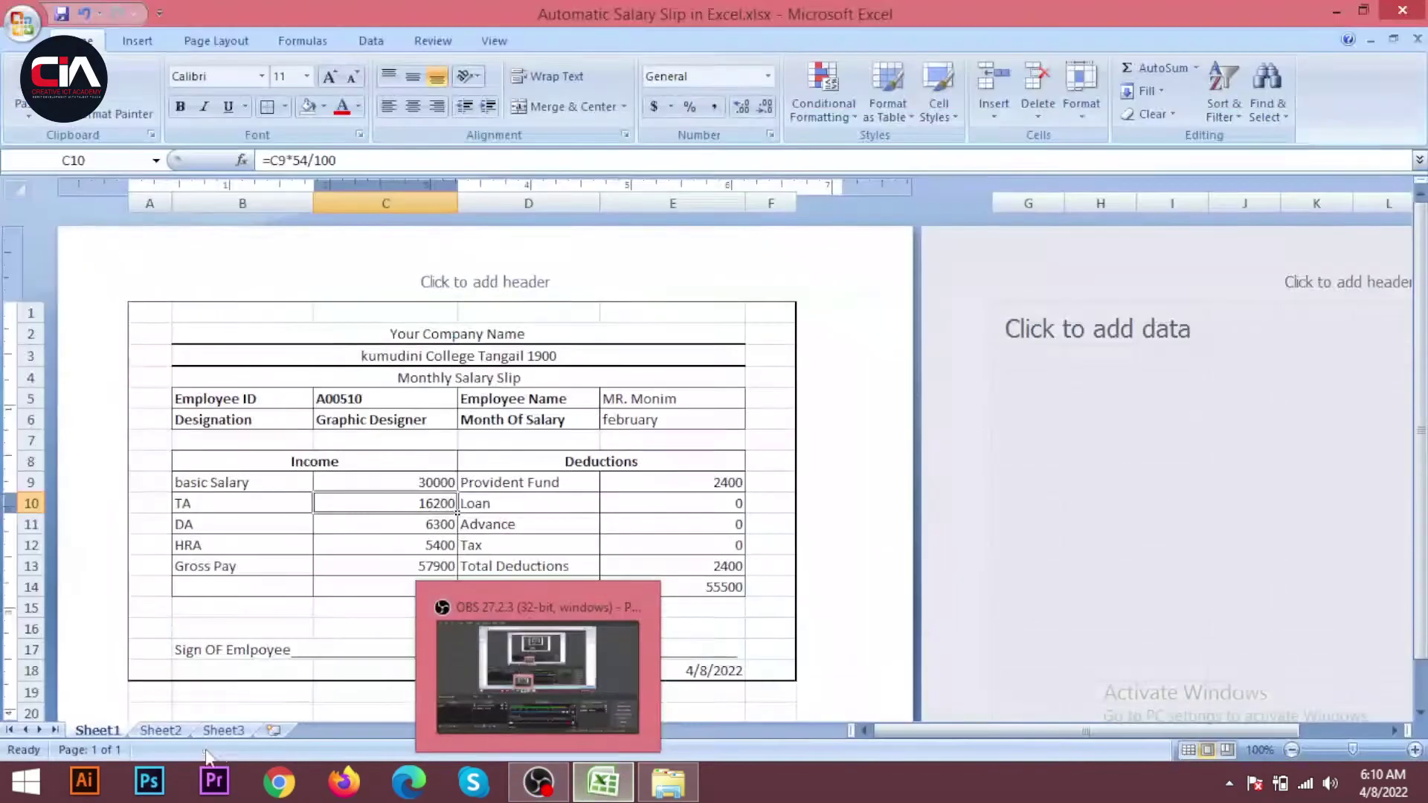
left_click(179, 730)
left_click(359, 491)
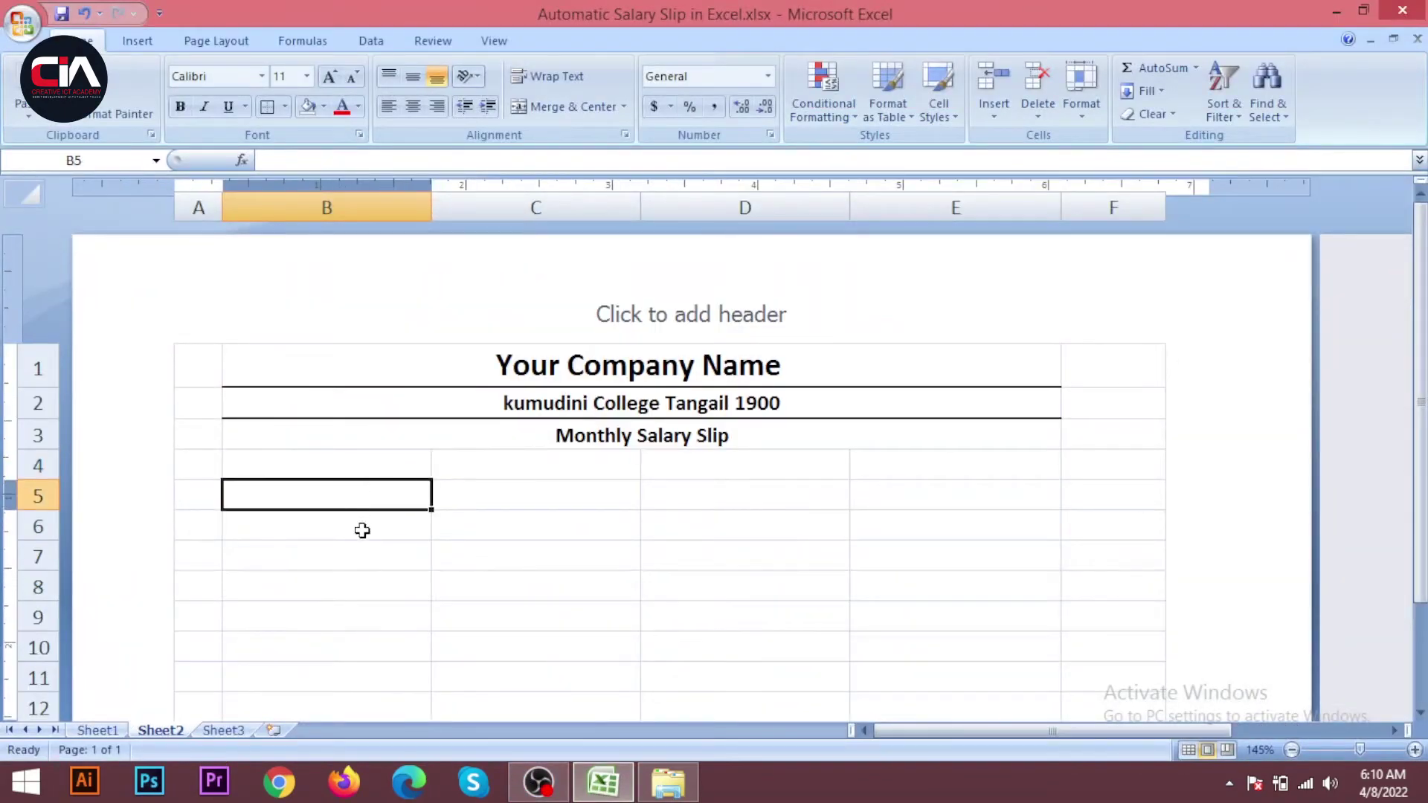
left_click_drag(402, 469, 625, 476)
left_click(556, 553)
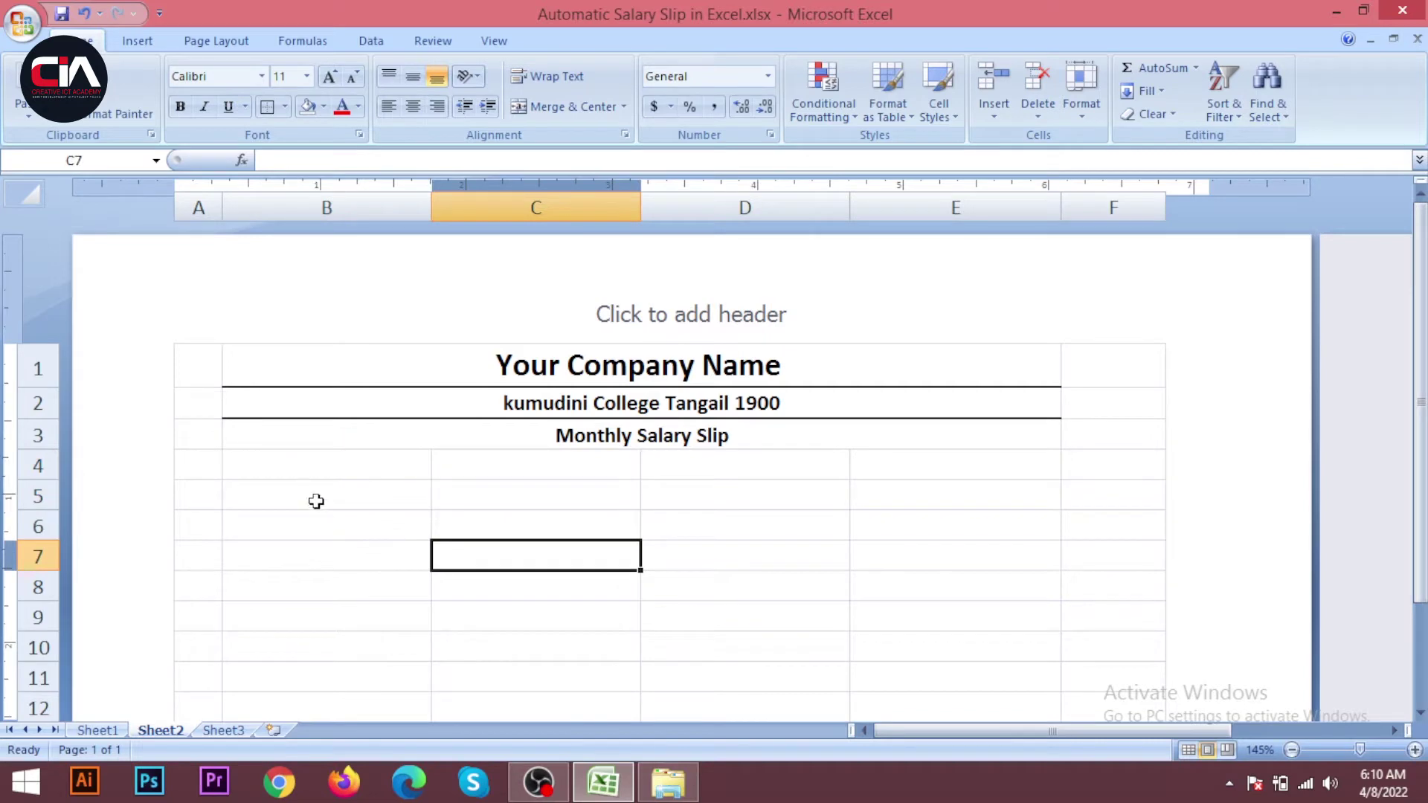
- Enter the labels "Employee ID" in B5 and "Employe name" in D5 on Sheet2
left_click(317, 500)
type("E")
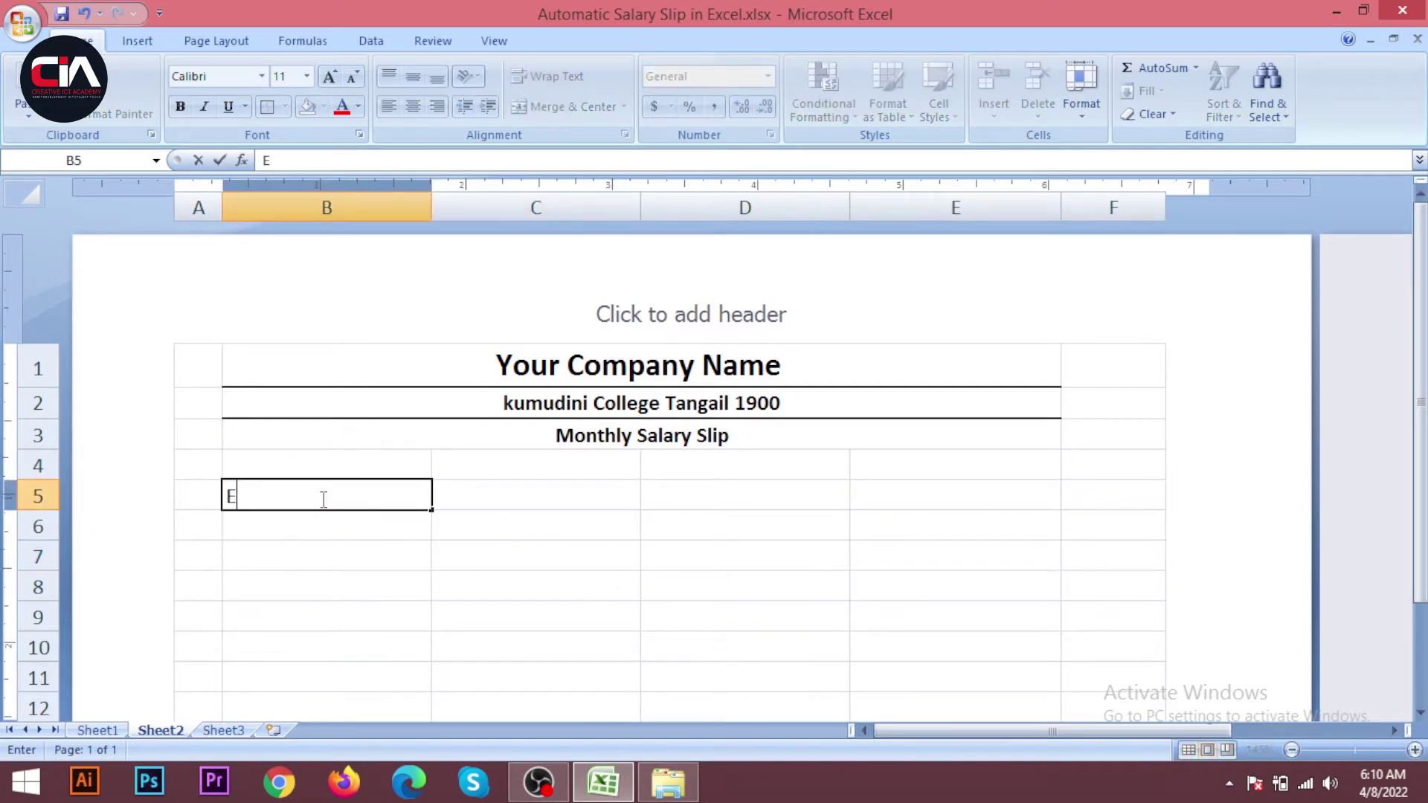
type("mployee ID")
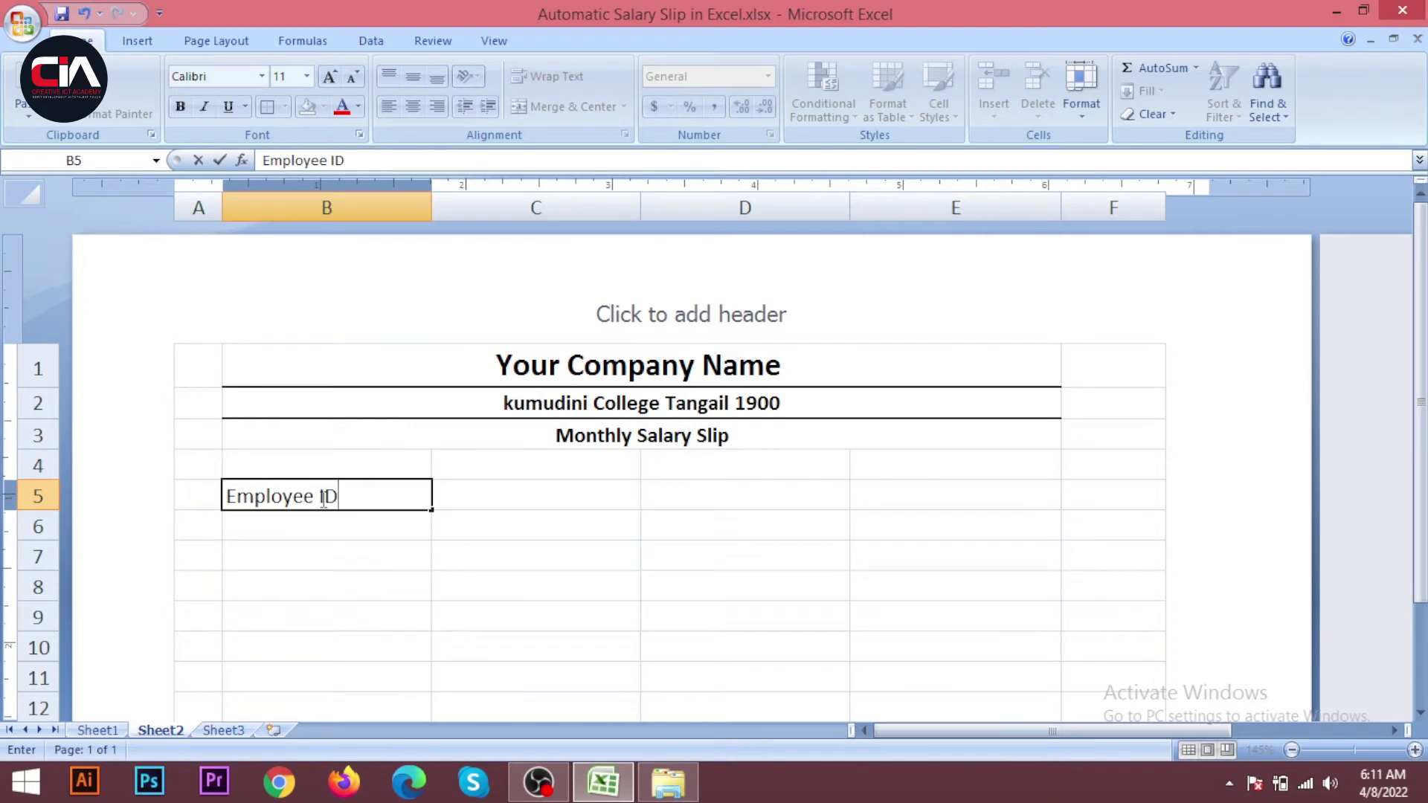
key("Tab")
key("Tab")
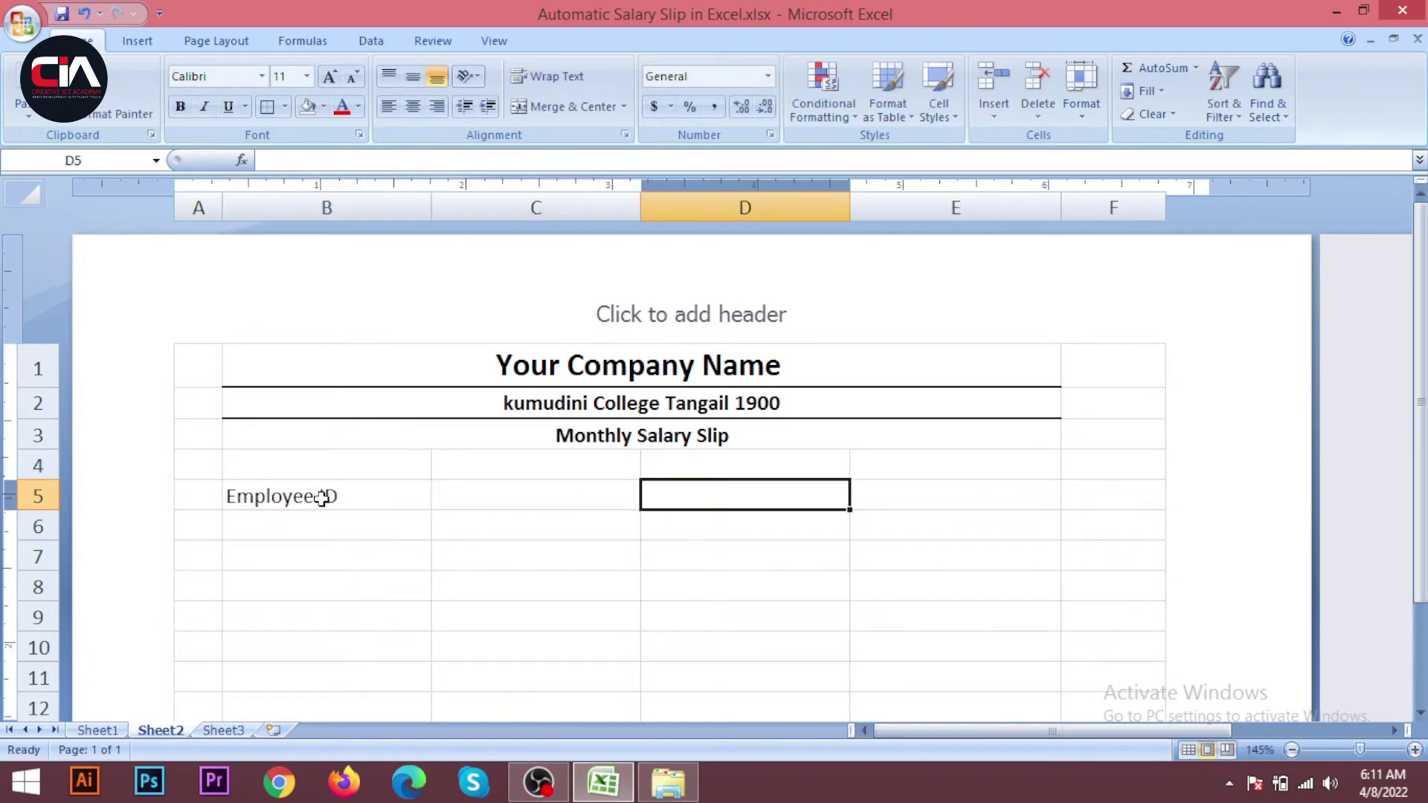
type("E")
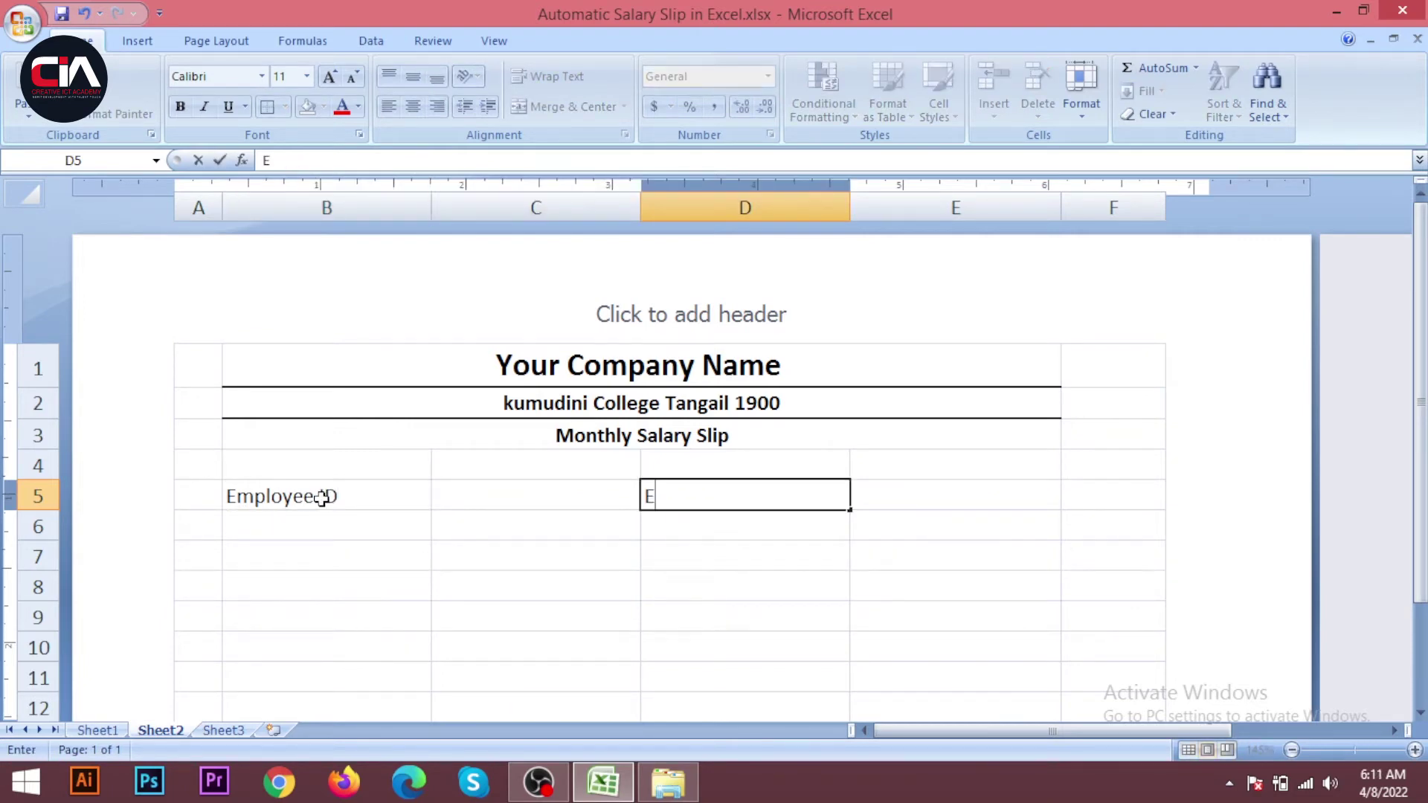
type("mploye name")
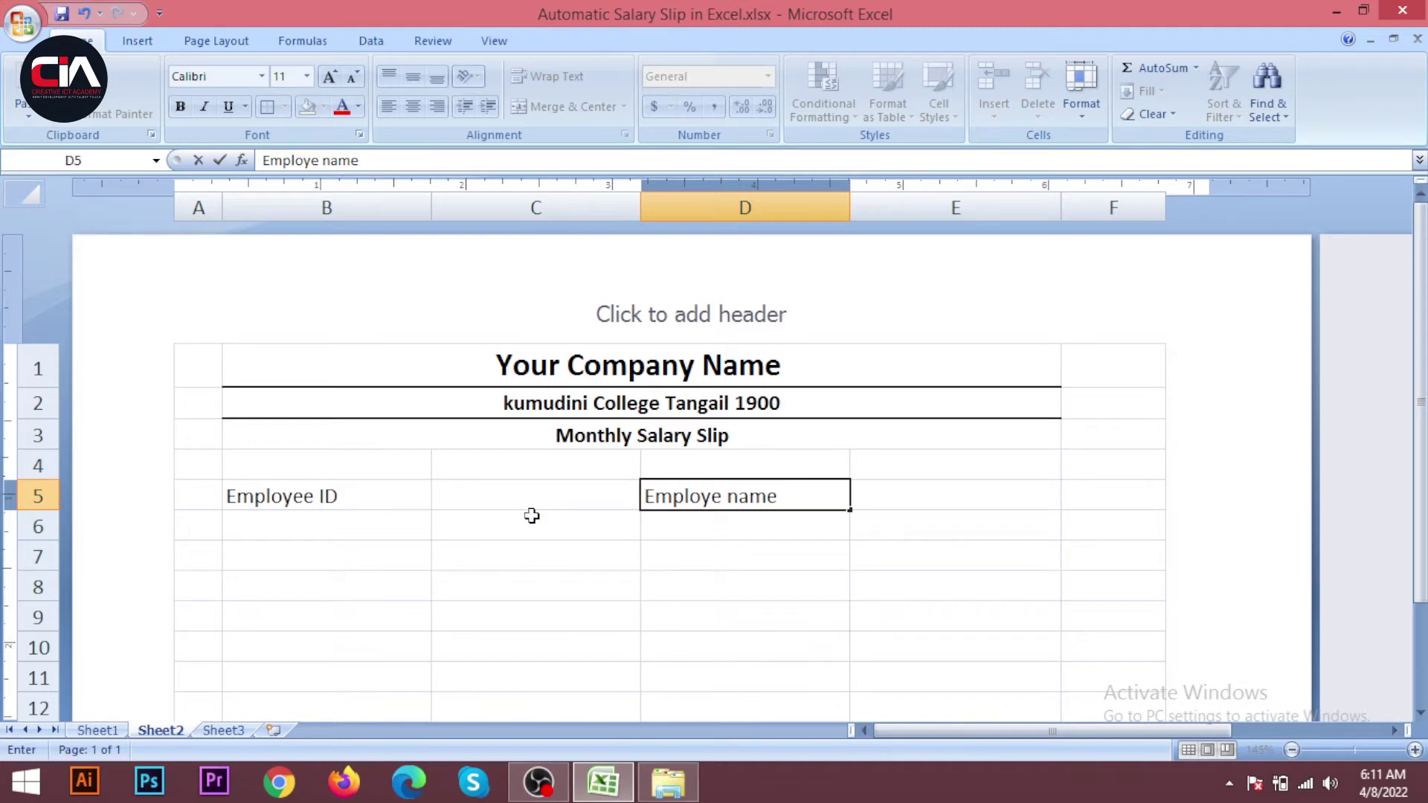
left_click(743, 546)
left_click(902, 498)
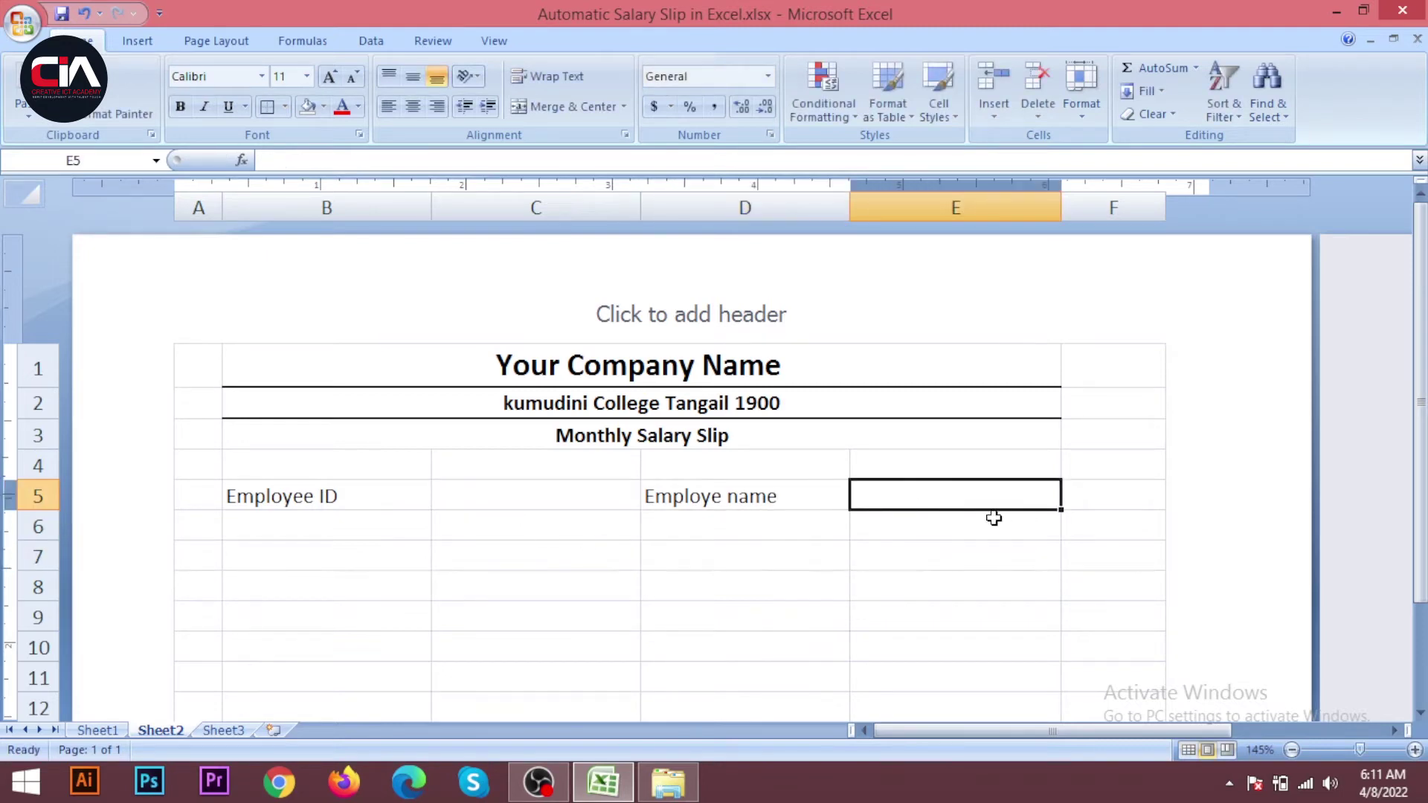
- Enter the labels "Designation" in B6 and "Month Of Salary" in D6, checking the wording on Sheet1
left_click(359, 534)
type("D")
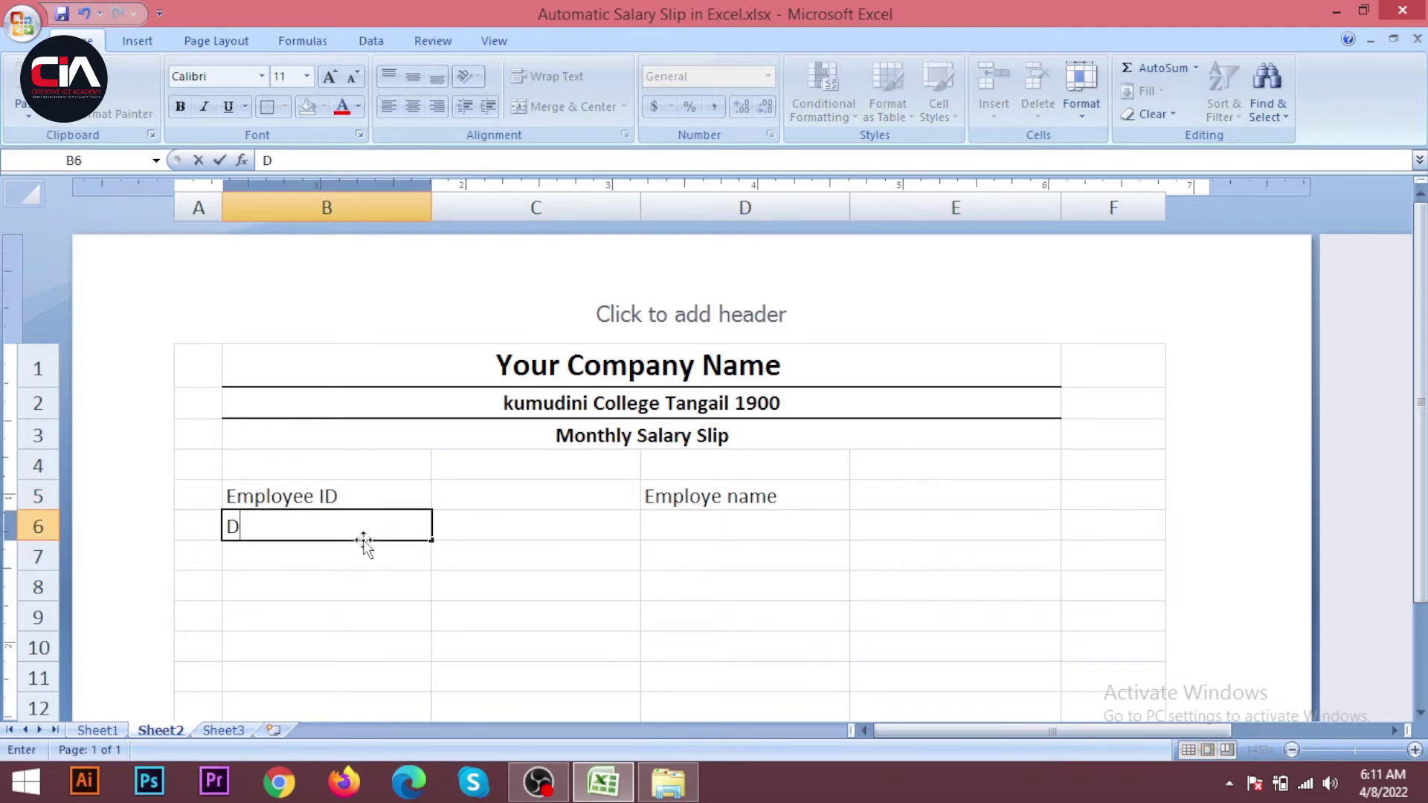
type("esignation")
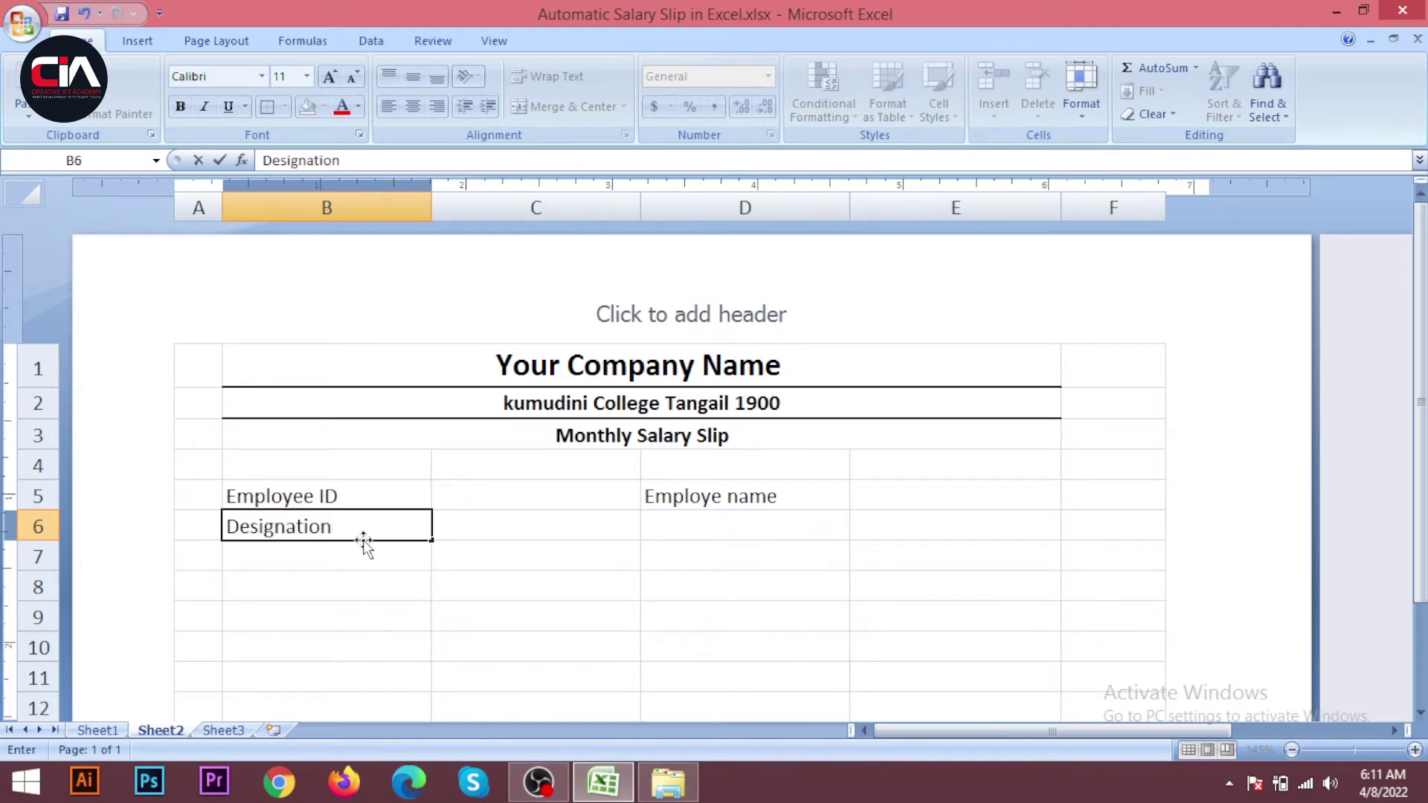
key("Tab")
key("Tab")
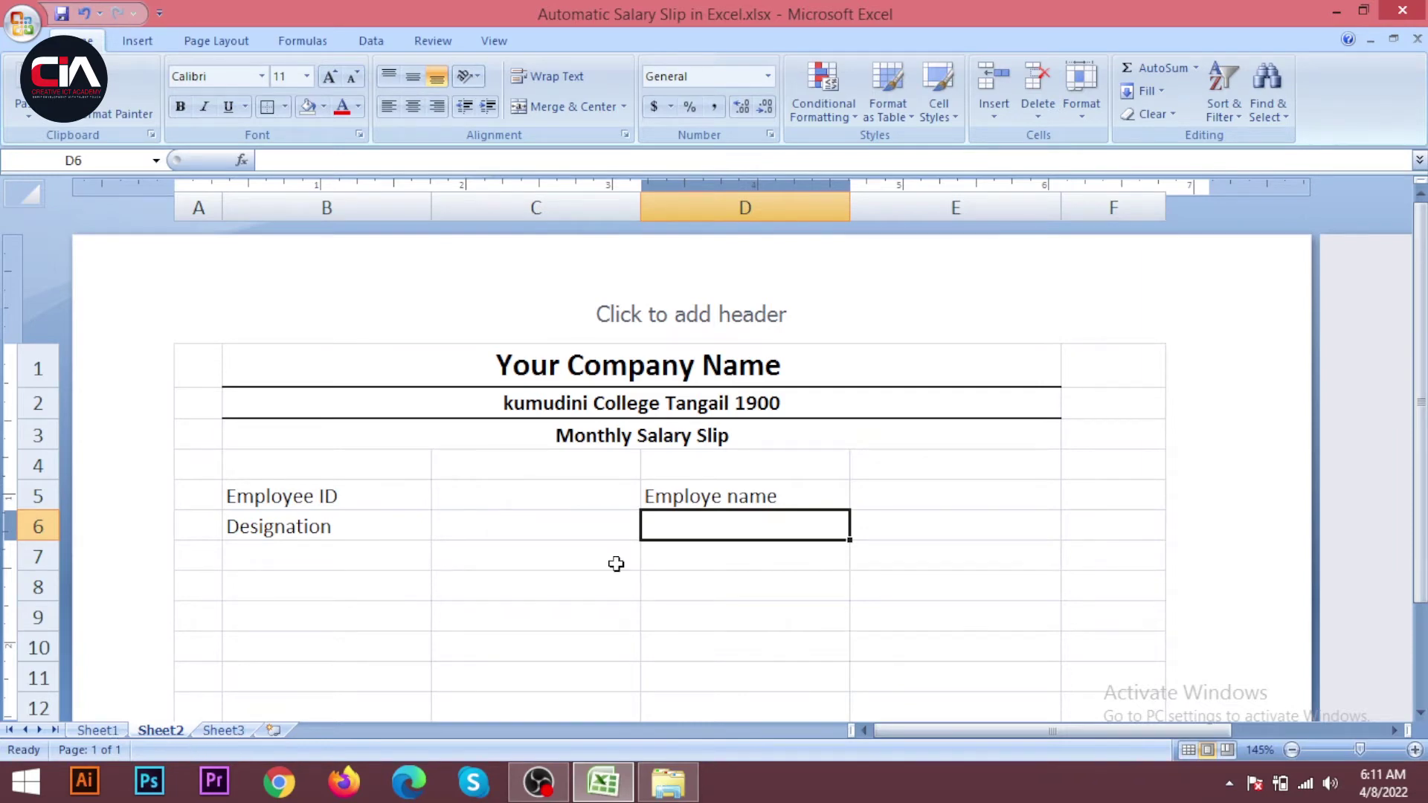
left_click(100, 730)
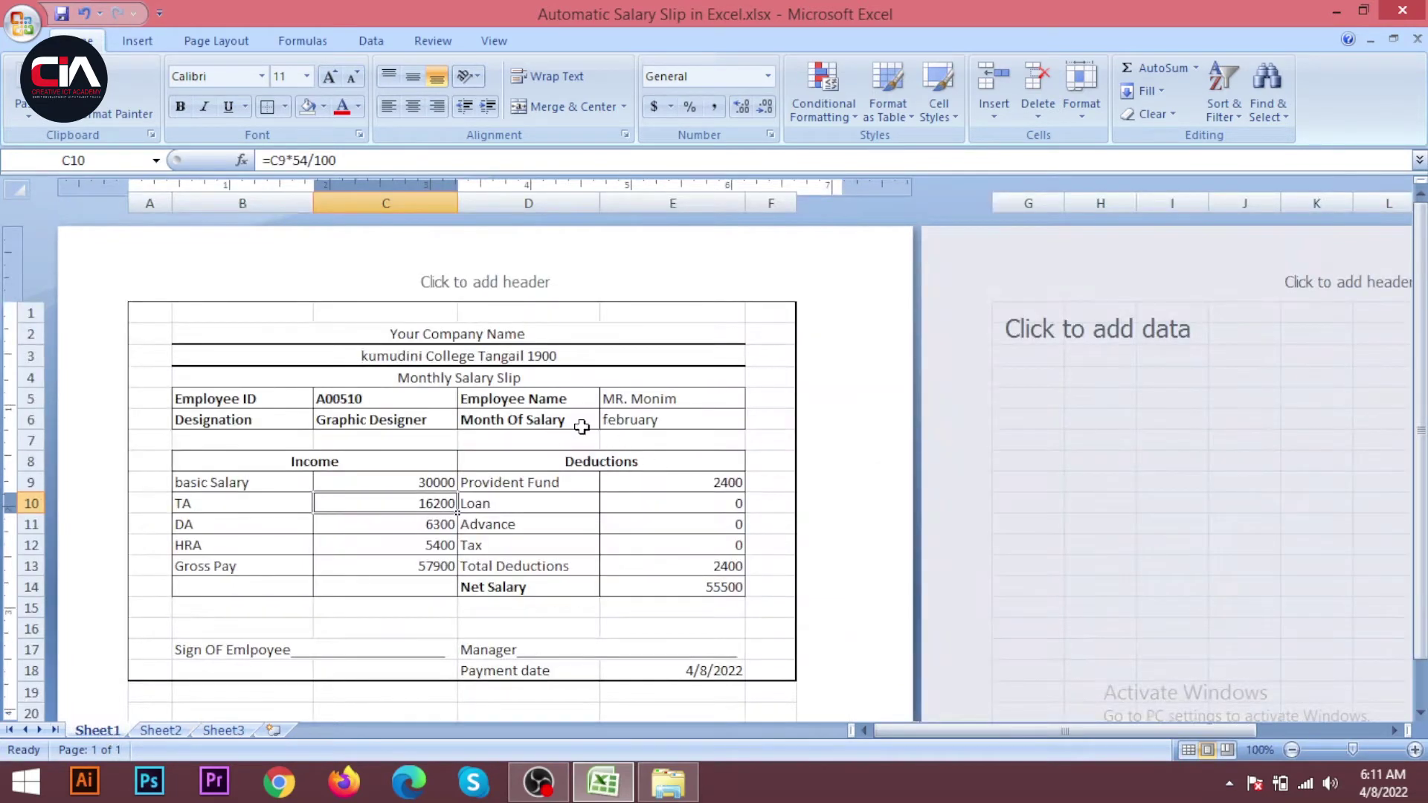
left_click(551, 422)
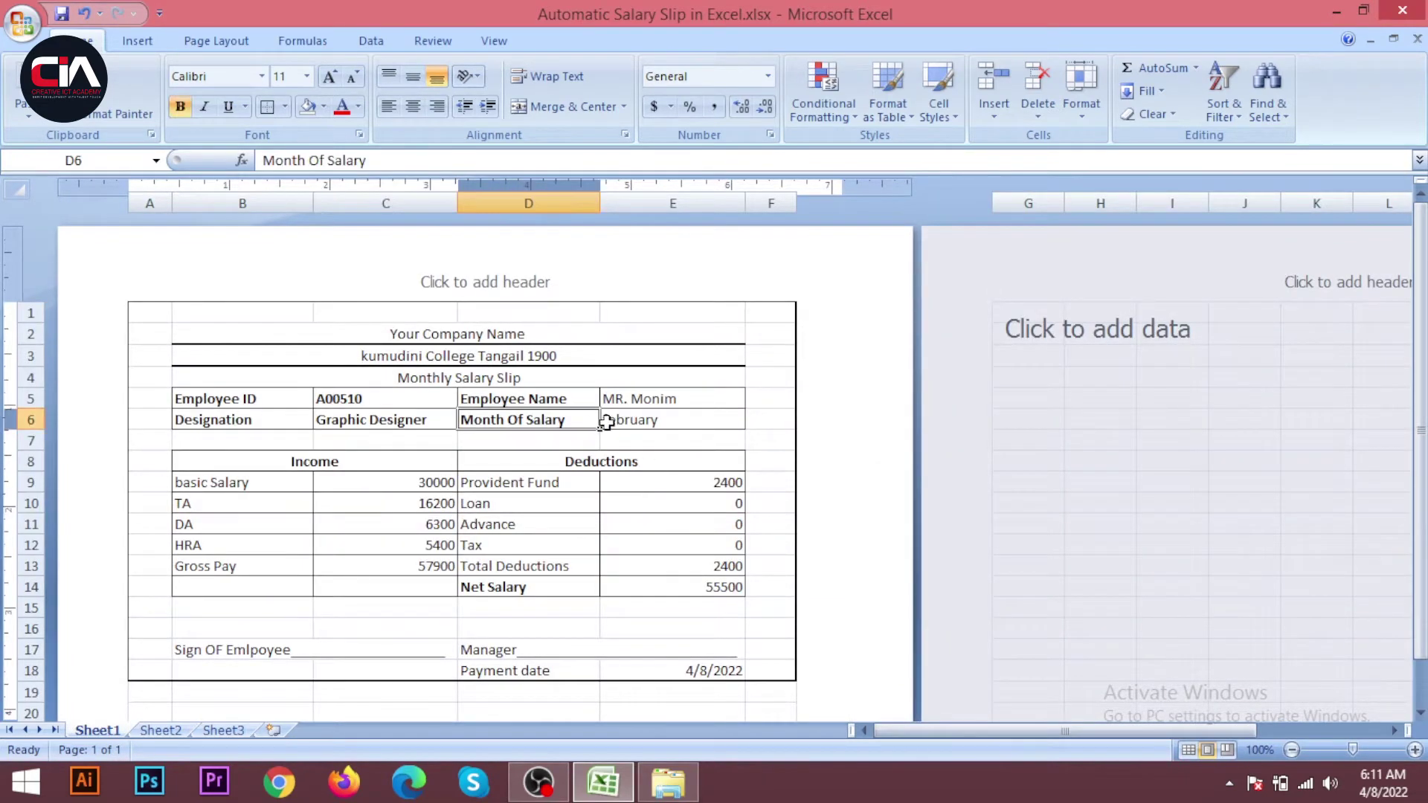
left_click(160, 730)
type("Mo")
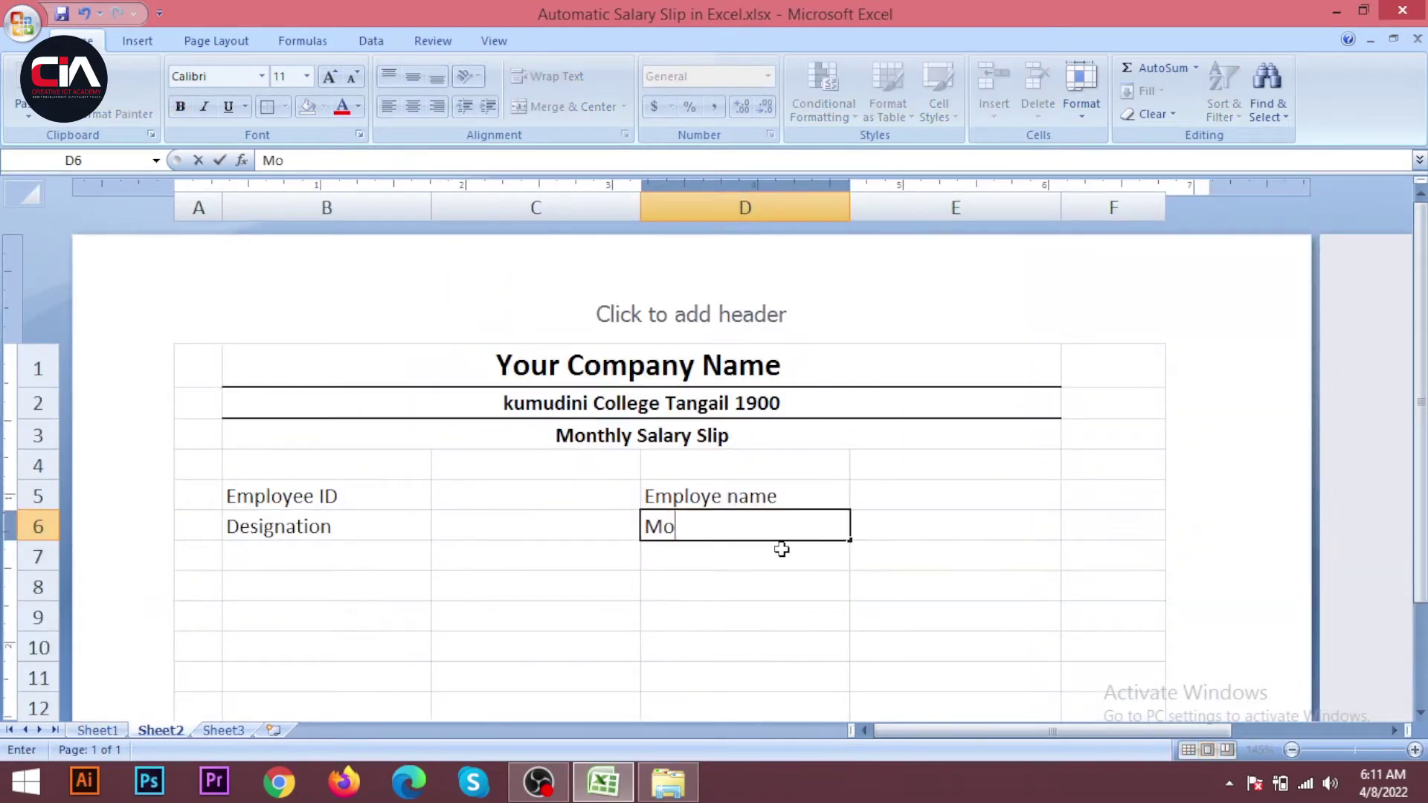
type("nth Of Salary")
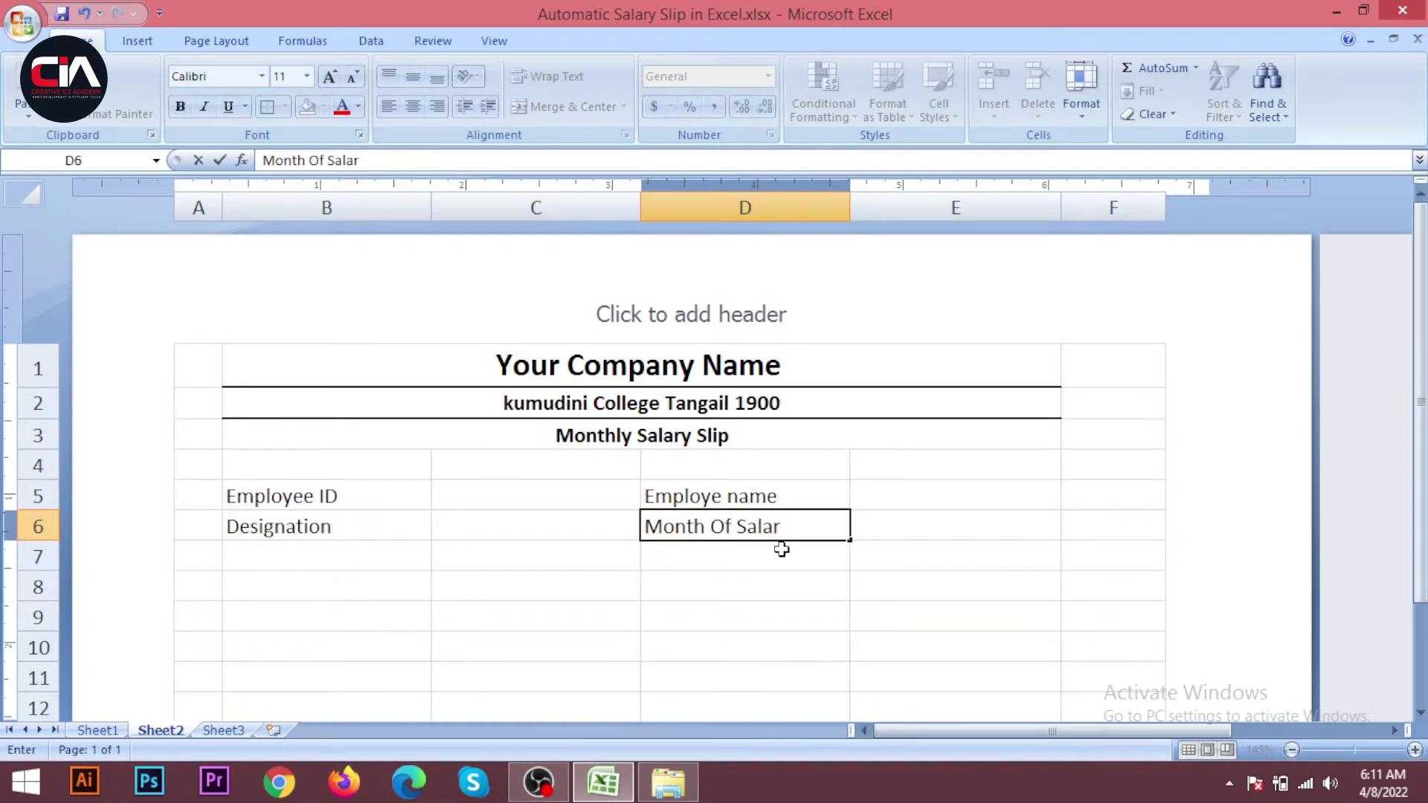
left_click(593, 556)
- Compare with the slip on Sheet1 and apply all borders to the employee detail block B5:E6 on Sheet2
left_click(97, 731)
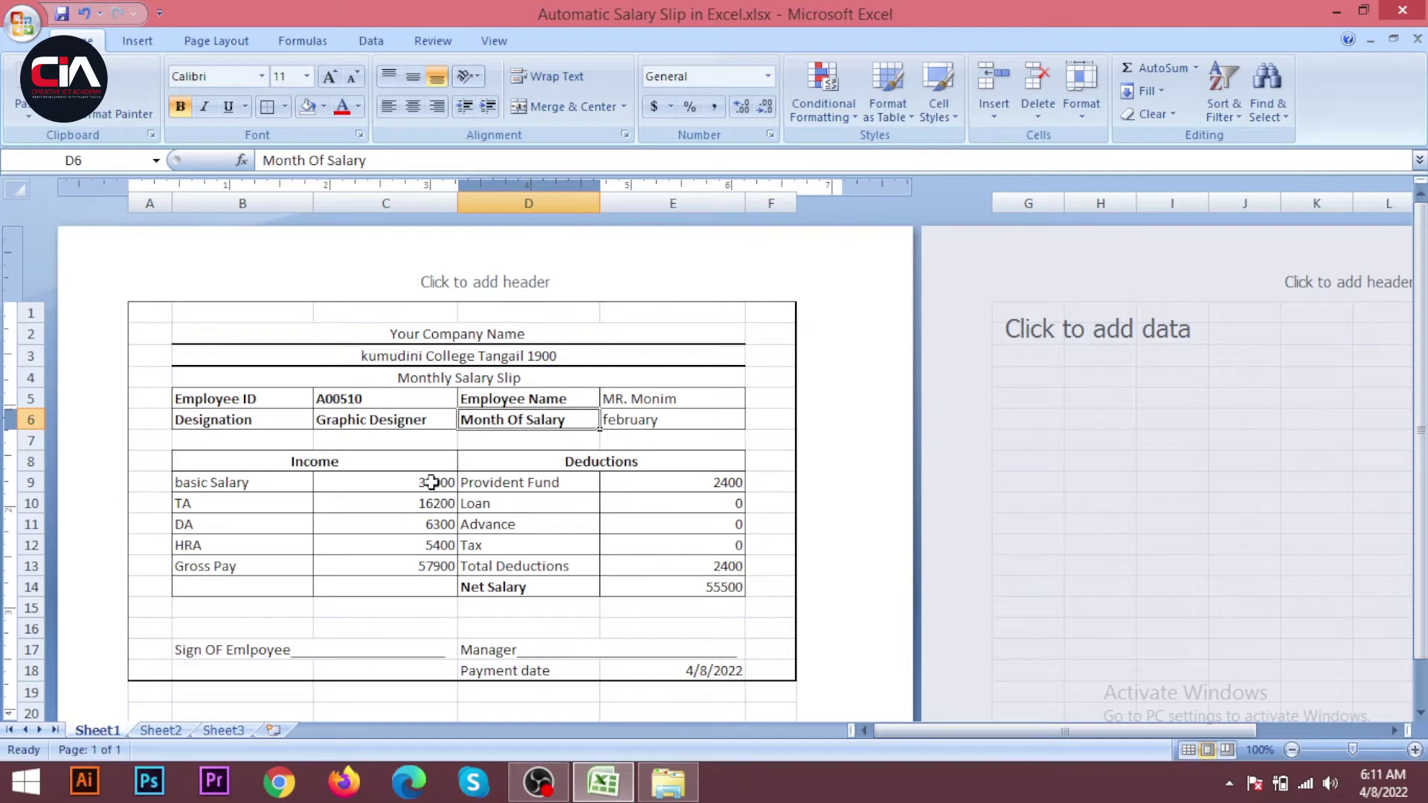
left_click(154, 731)
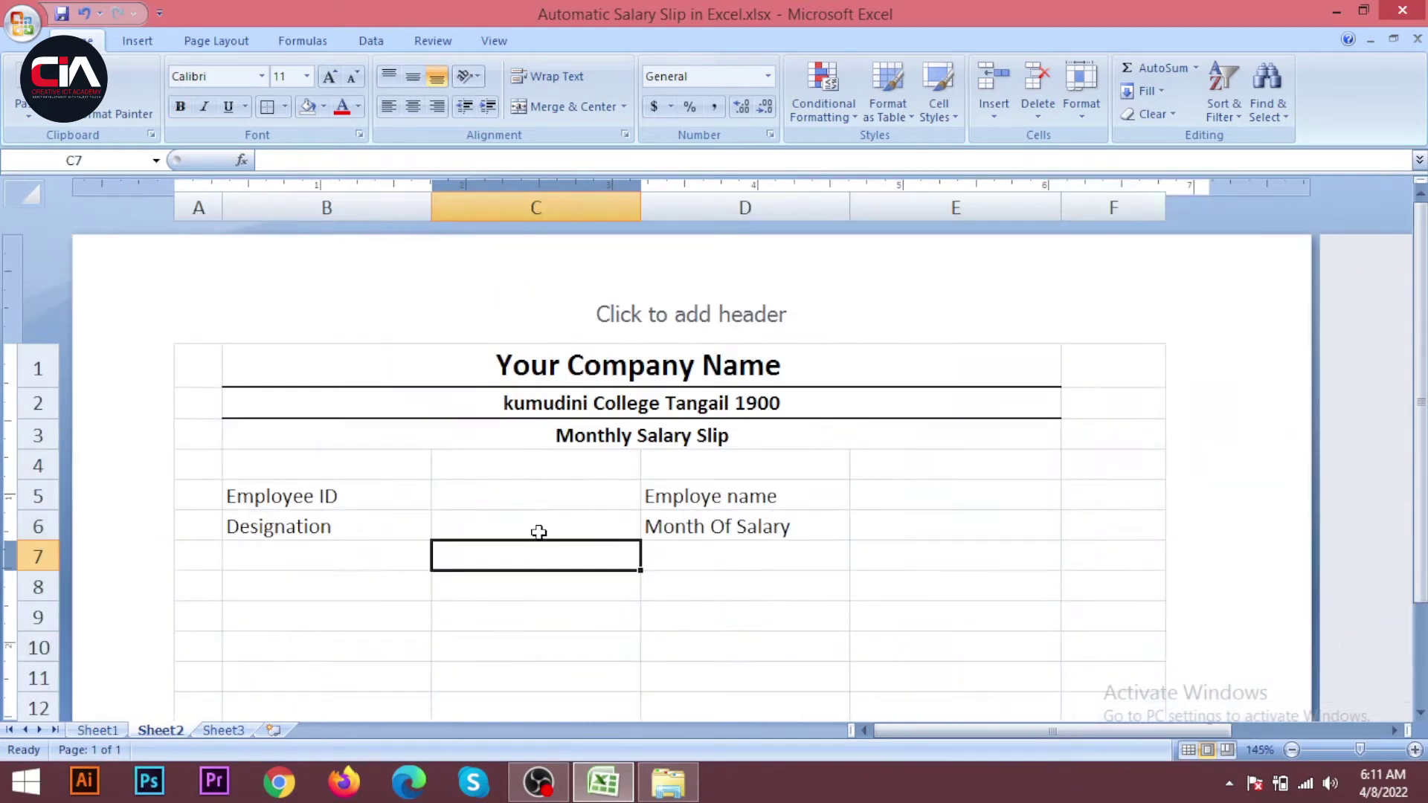
left_click_drag(312, 493, 1004, 527)
left_click(1004, 528)
left_click_drag(327, 497, 953, 541)
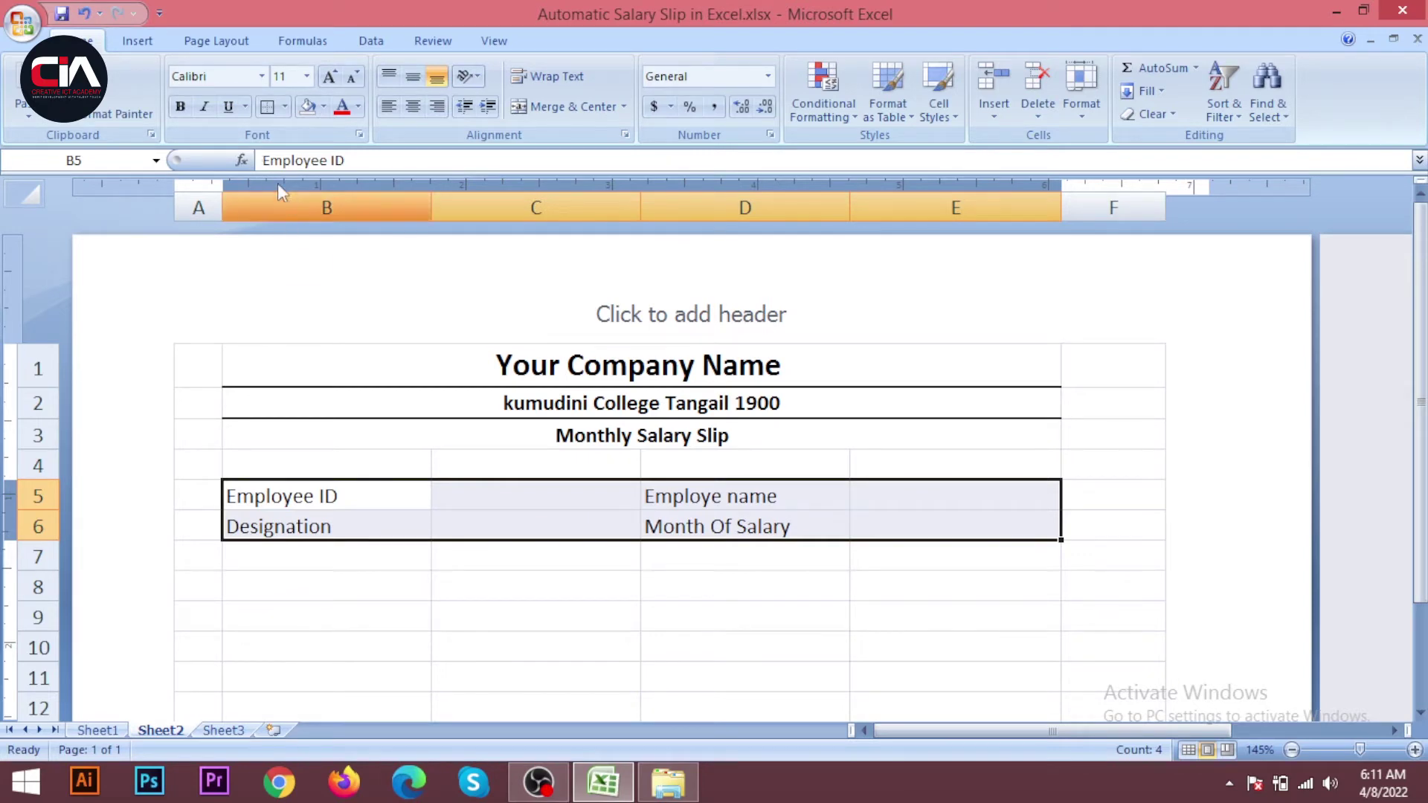
left_click(284, 109)
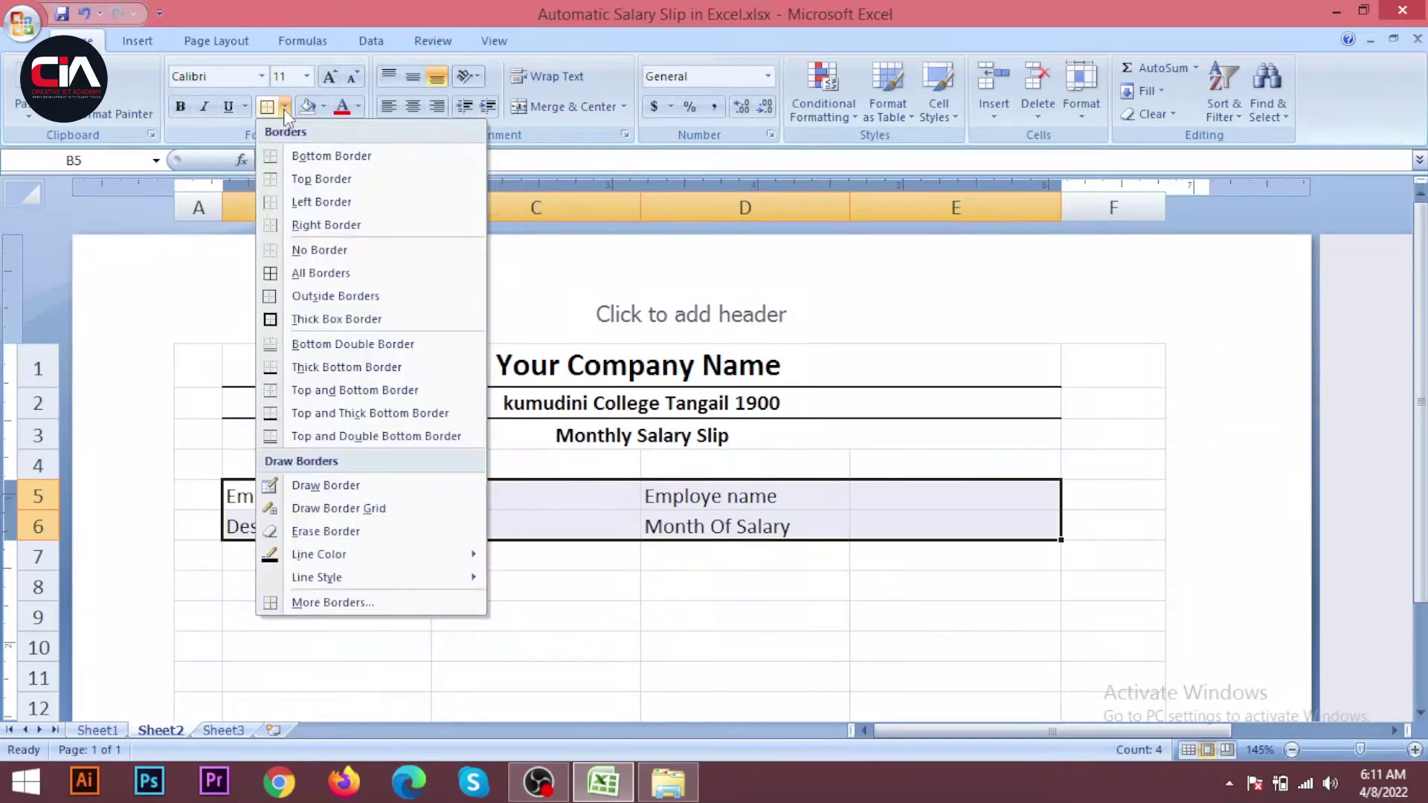
left_click(319, 273)
left_click(615, 621)
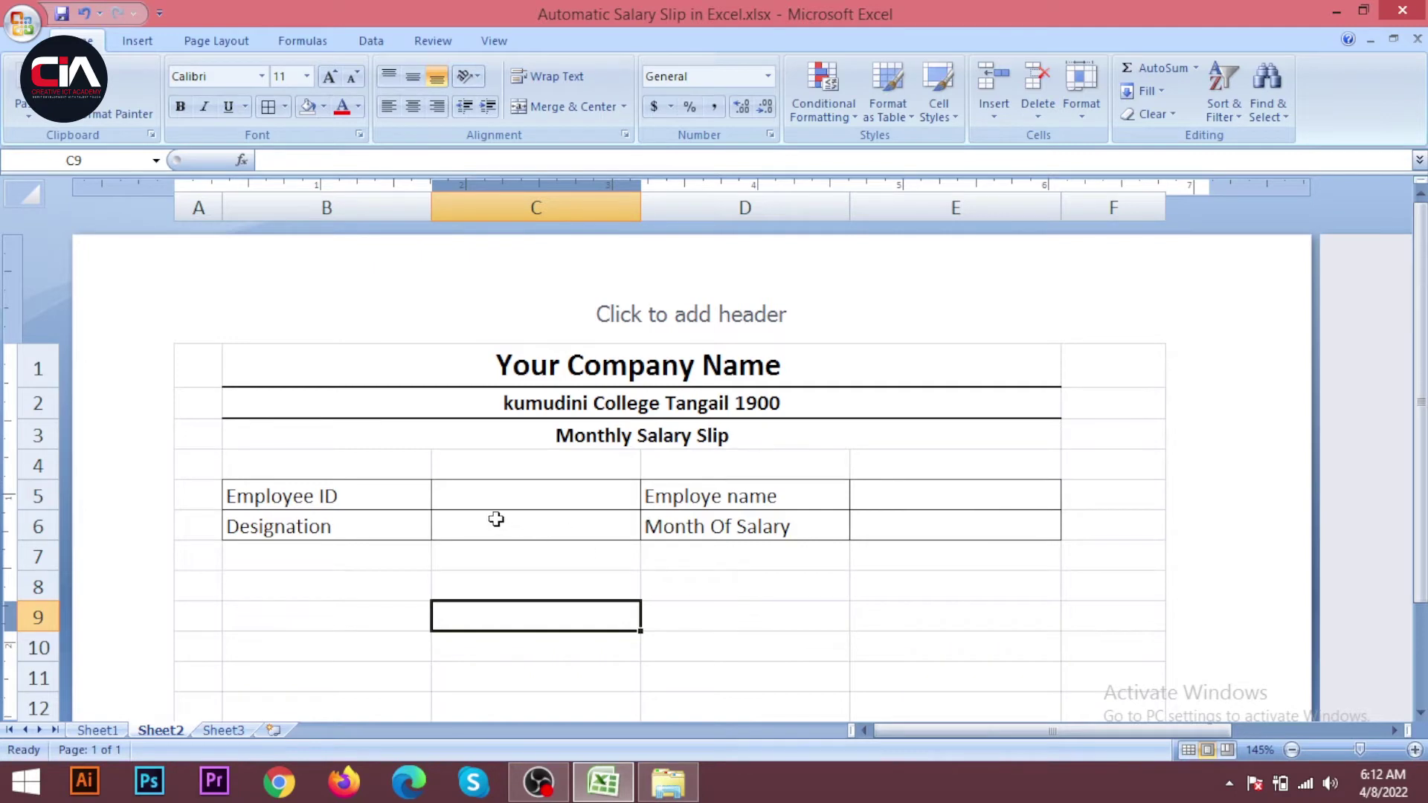
- Check the label formatting on Sheet1 and make the labels in B5:B6 and D5:D6 on Sheet2 bold
left_click(98, 729)
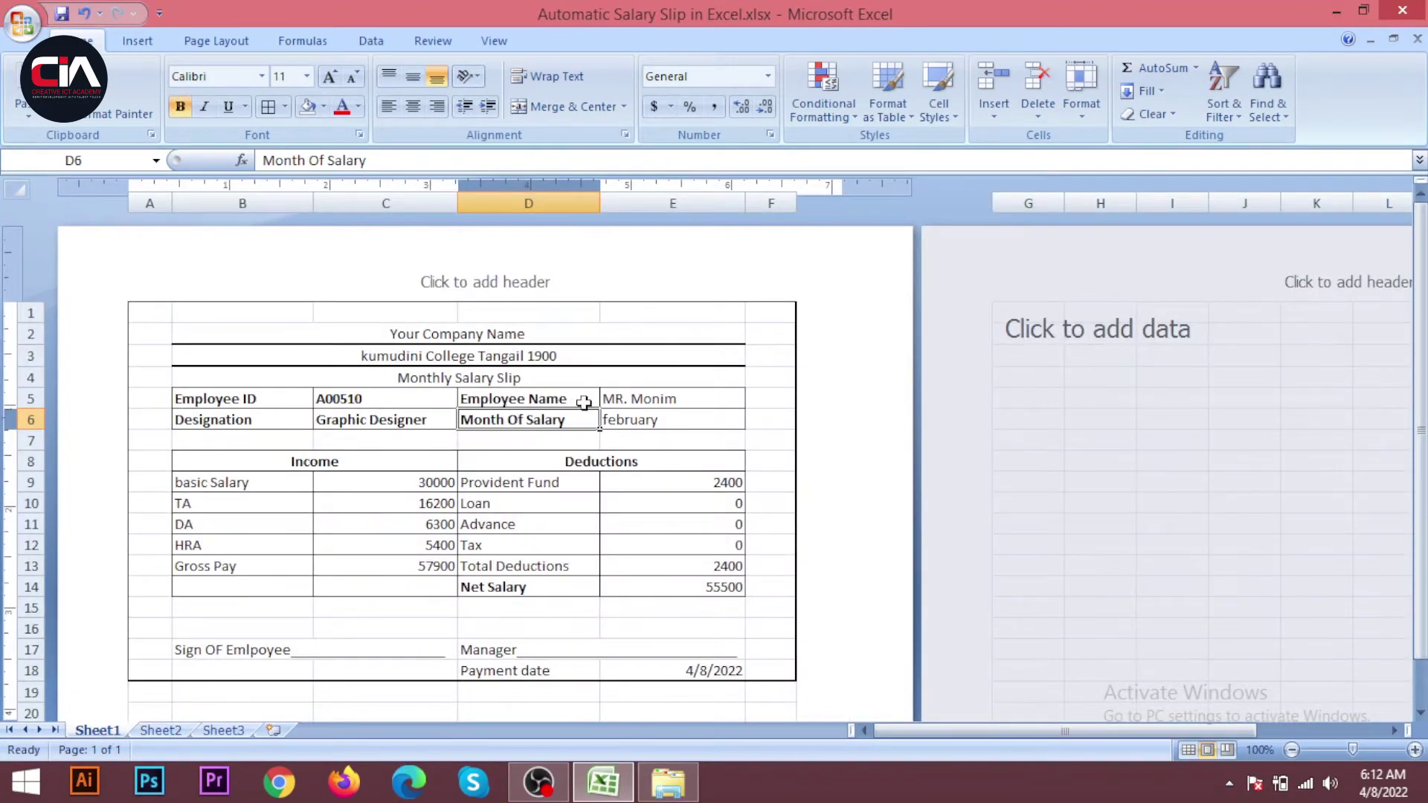
left_click(504, 414)
left_click(160, 730)
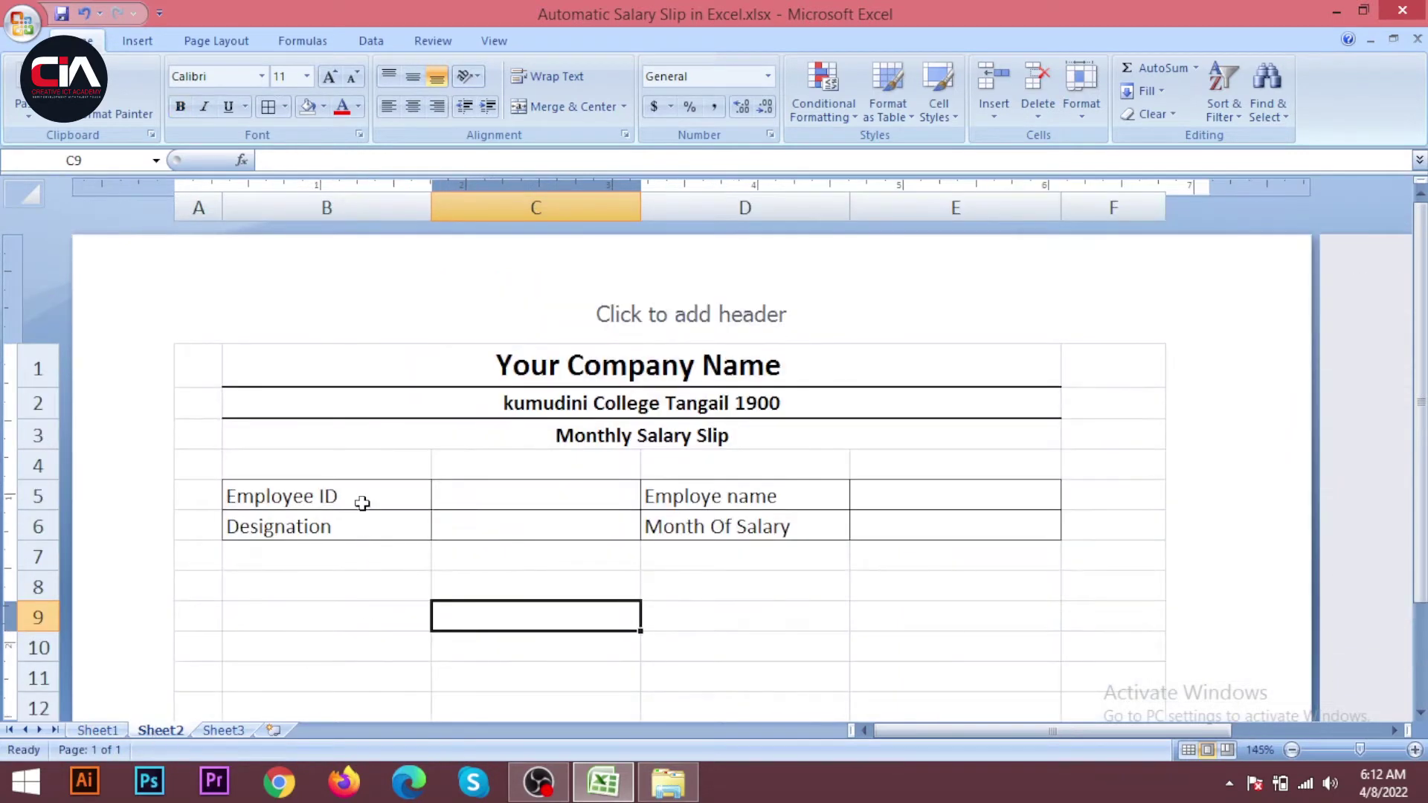
left_click_drag(361, 500, 362, 534)
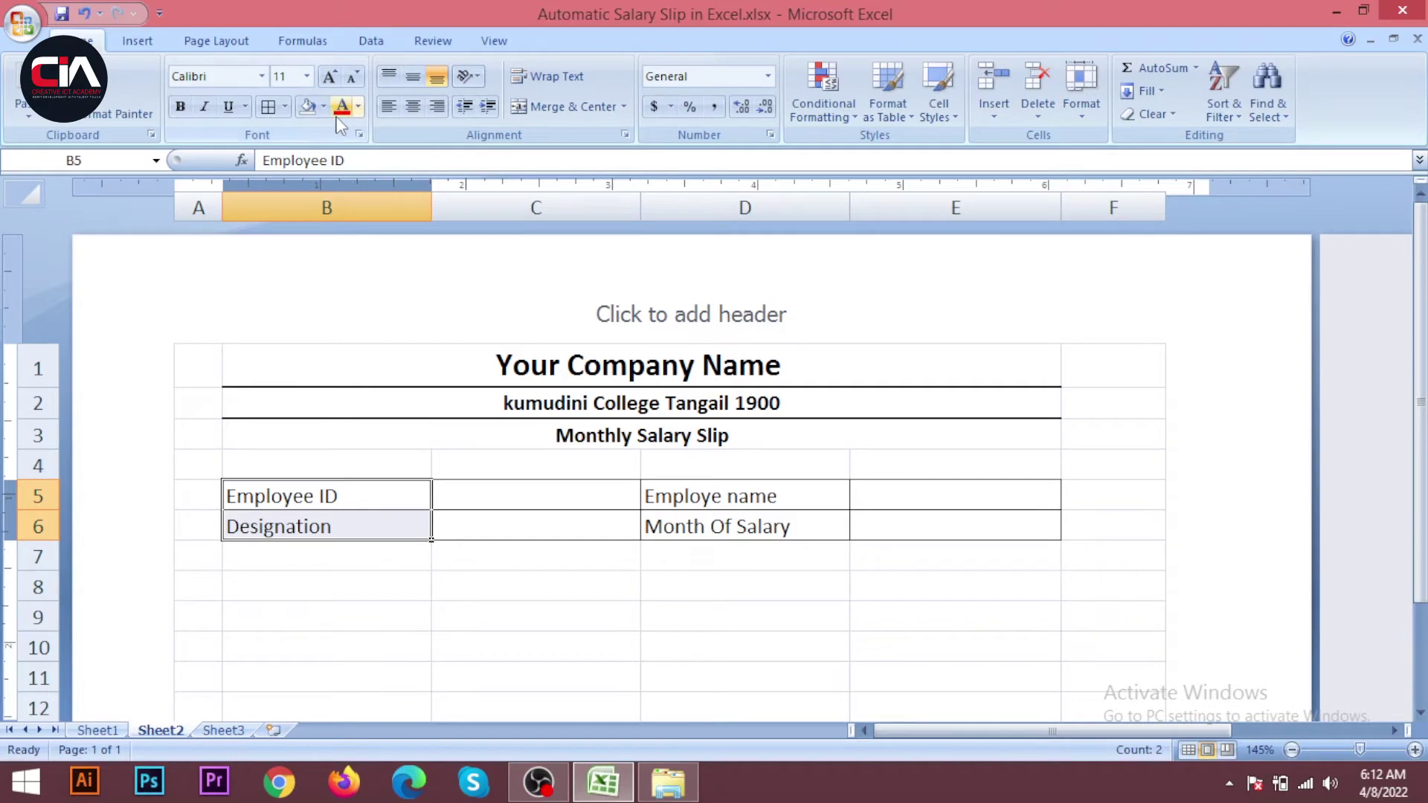
left_click(180, 106)
left_click_drag(783, 496, 781, 530)
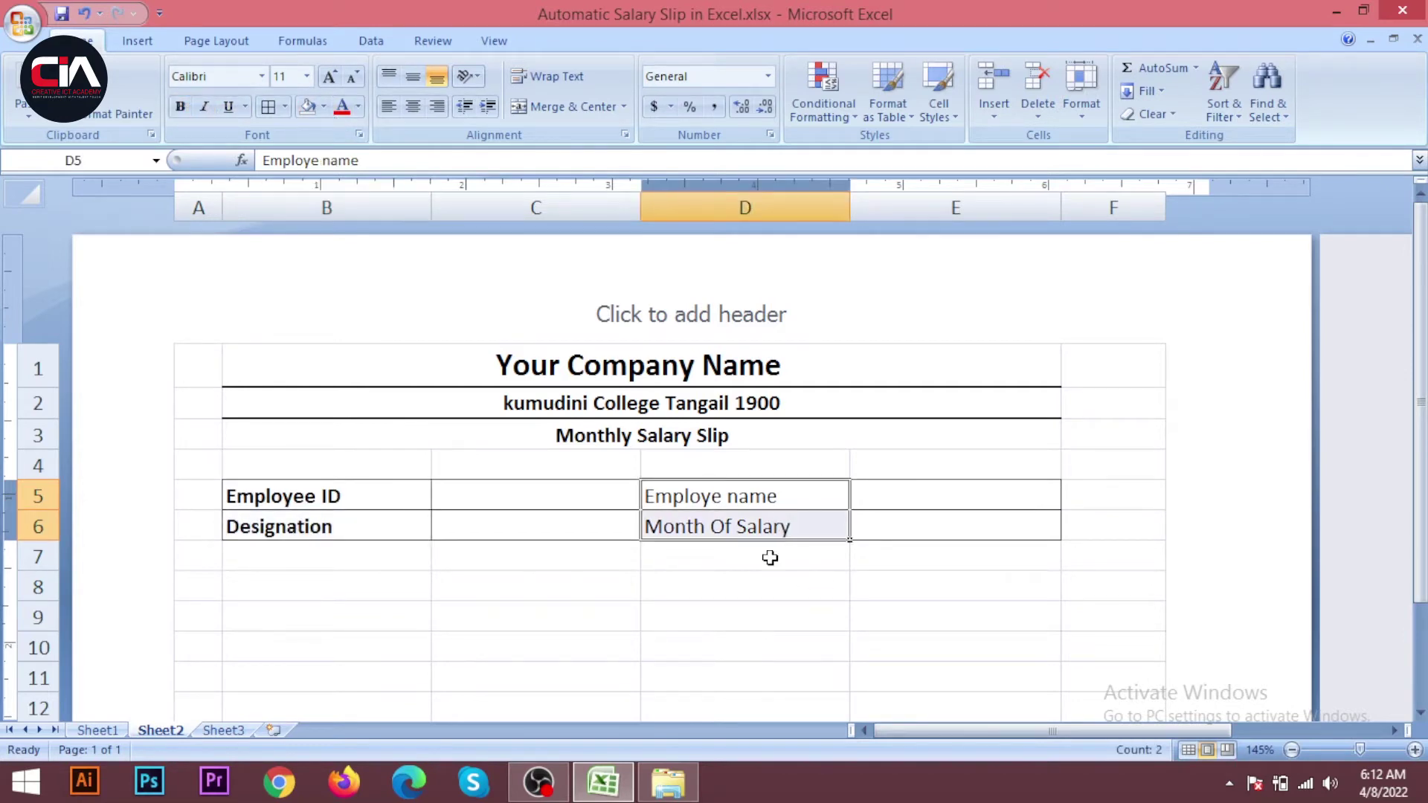
left_click(181, 107)
left_click_drag(389, 520, 429, 533)
left_click(569, 610)
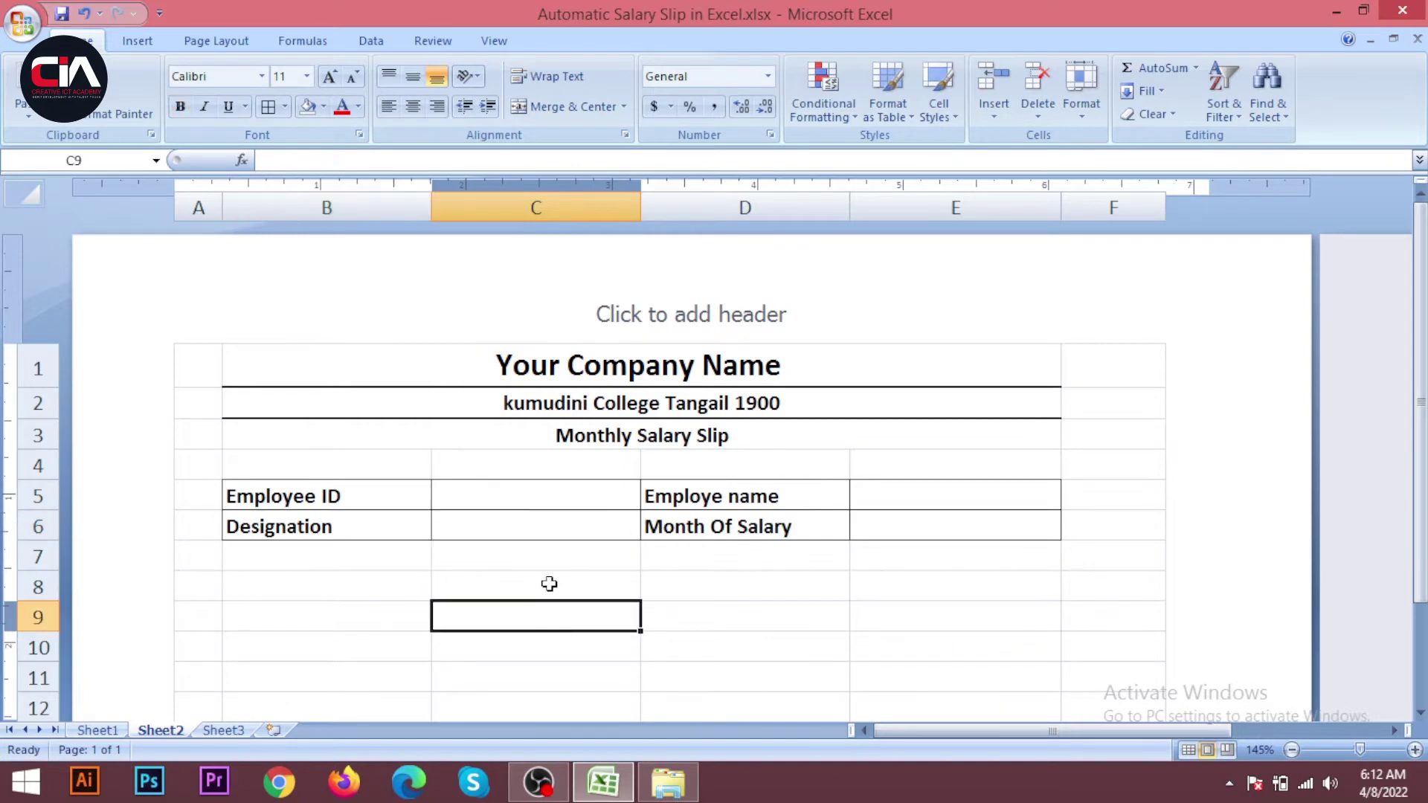
- Merge and center B8:C8 on Sheet2 with the heading "Income", and merge and center D8:E8 beside it
left_click(97, 730)
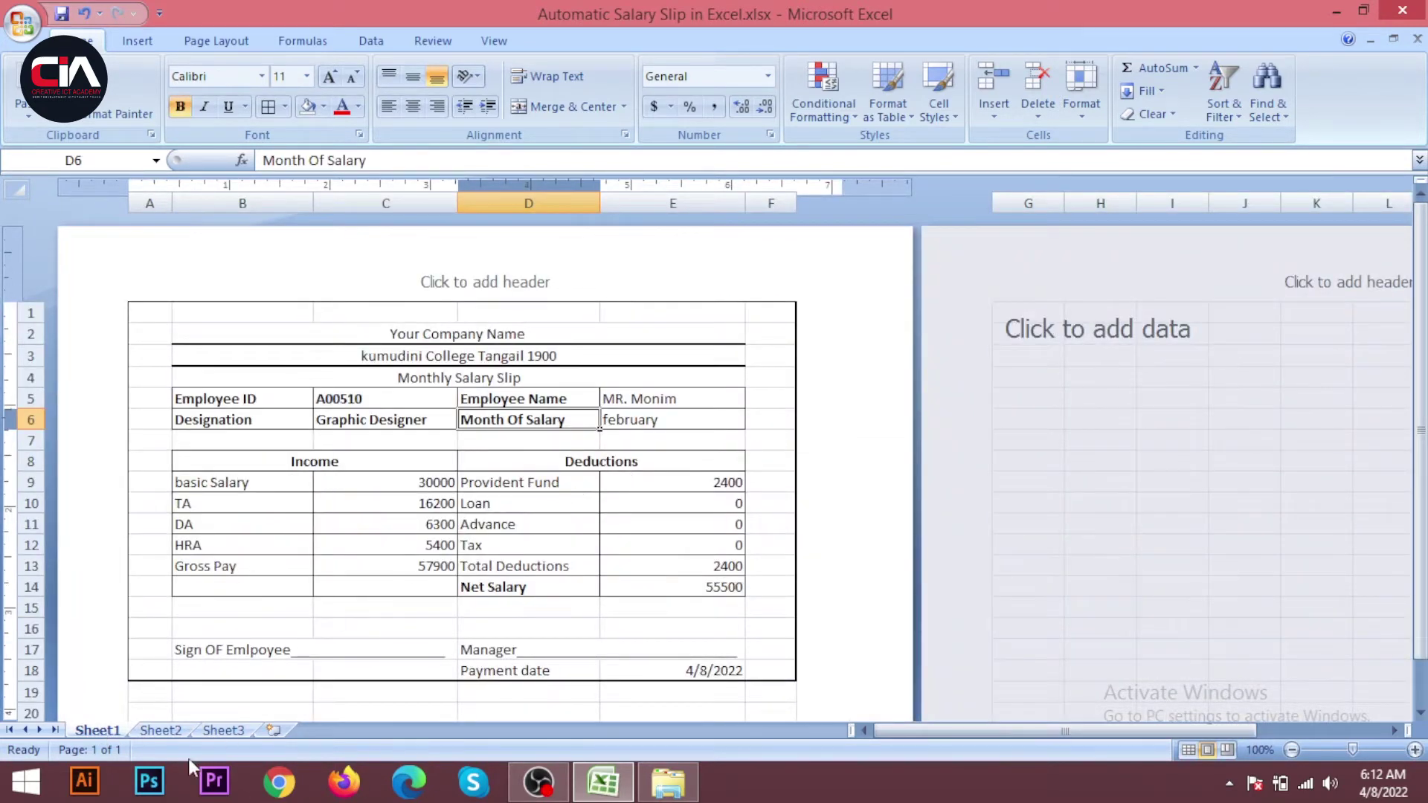
left_click(161, 731)
scroll(446, 580, "down", 1)
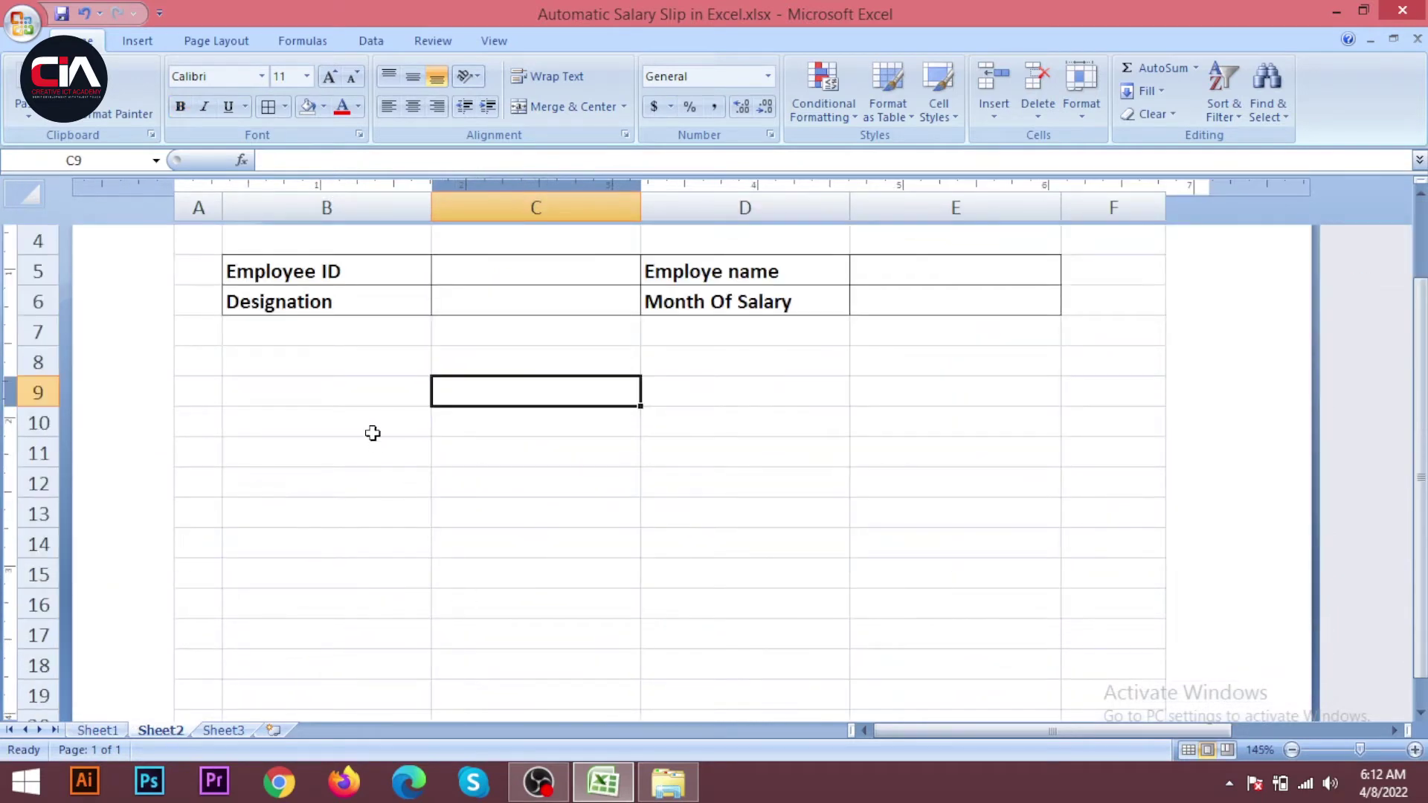
left_click_drag(318, 360, 494, 368)
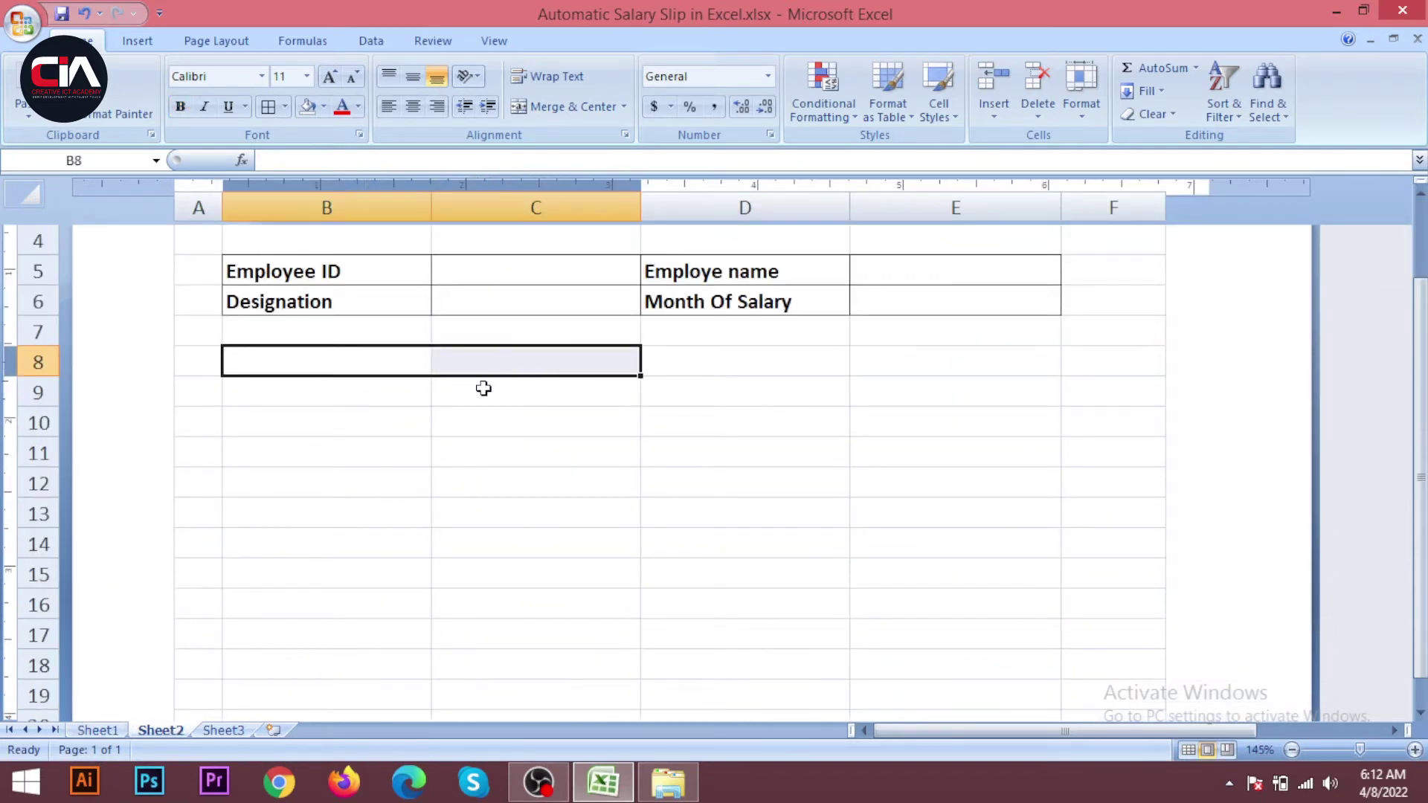
left_click(563, 106)
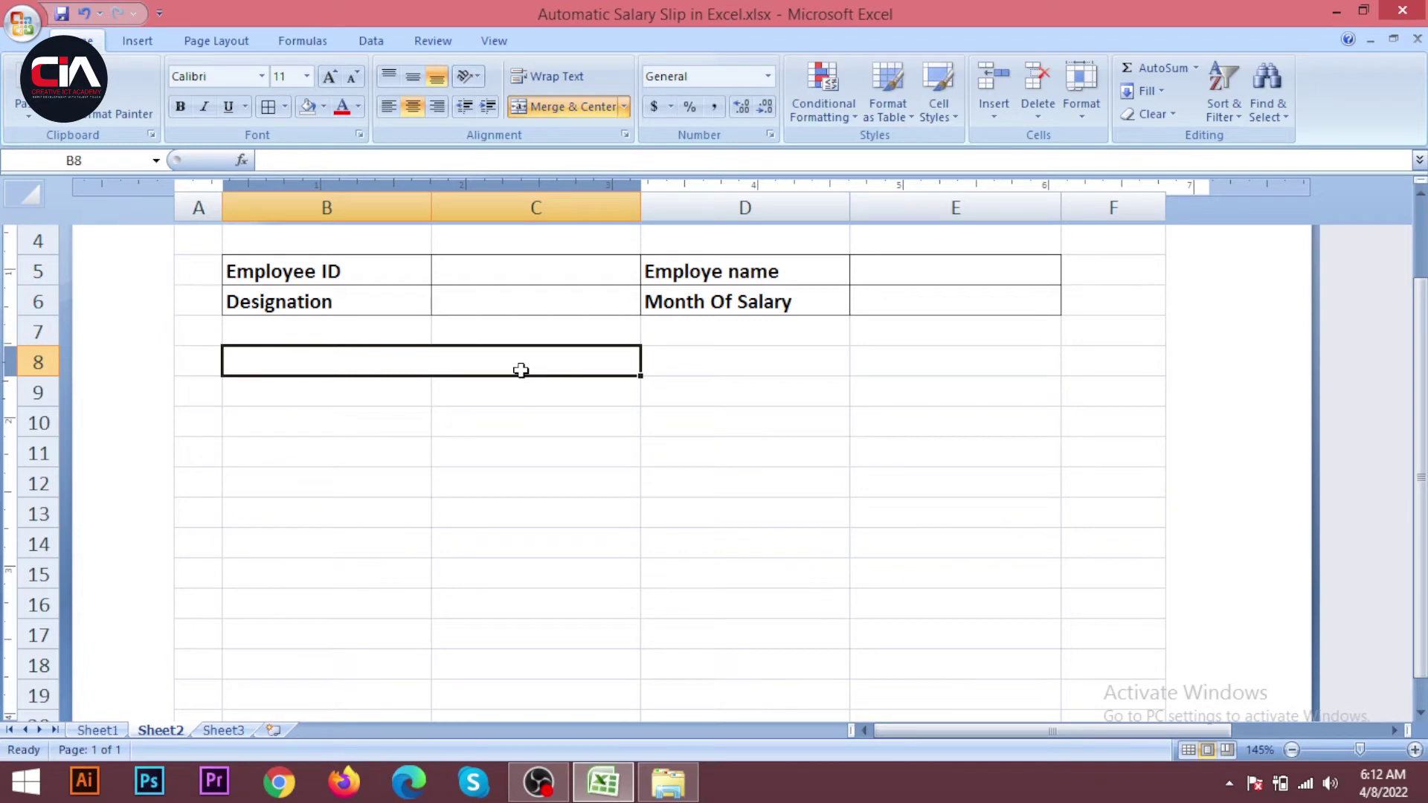
type("Income")
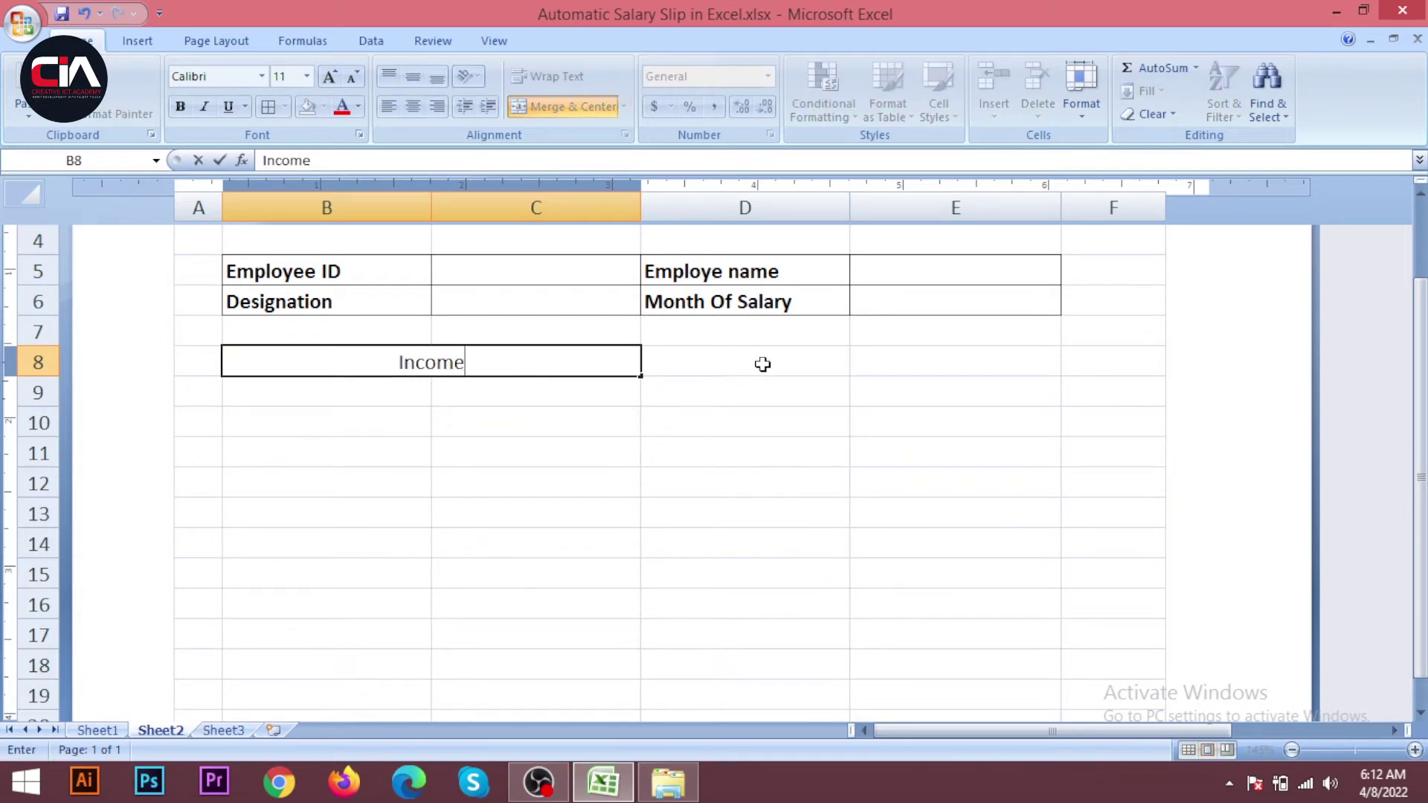
left_click_drag(759, 361, 919, 364)
left_click(543, 108)
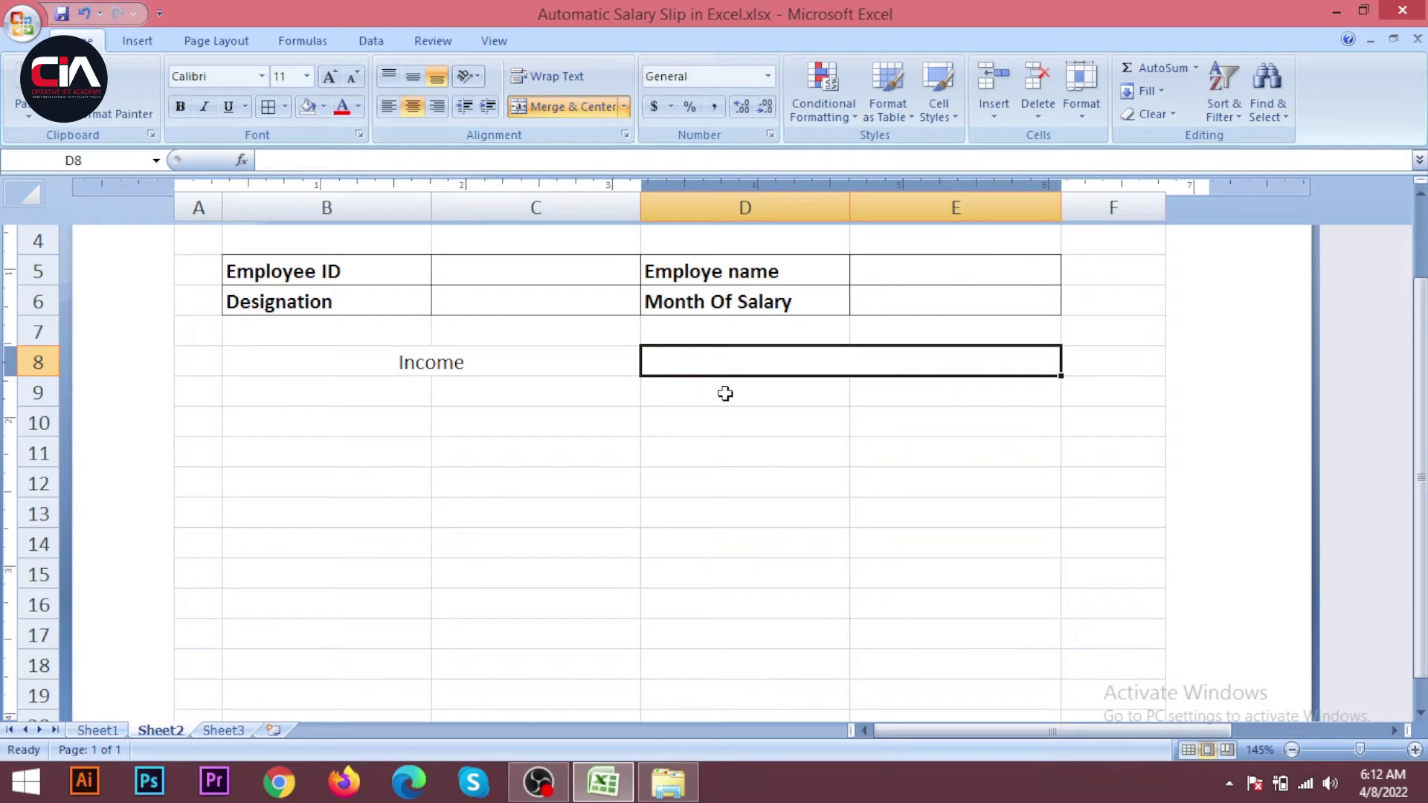
type("Dedu")
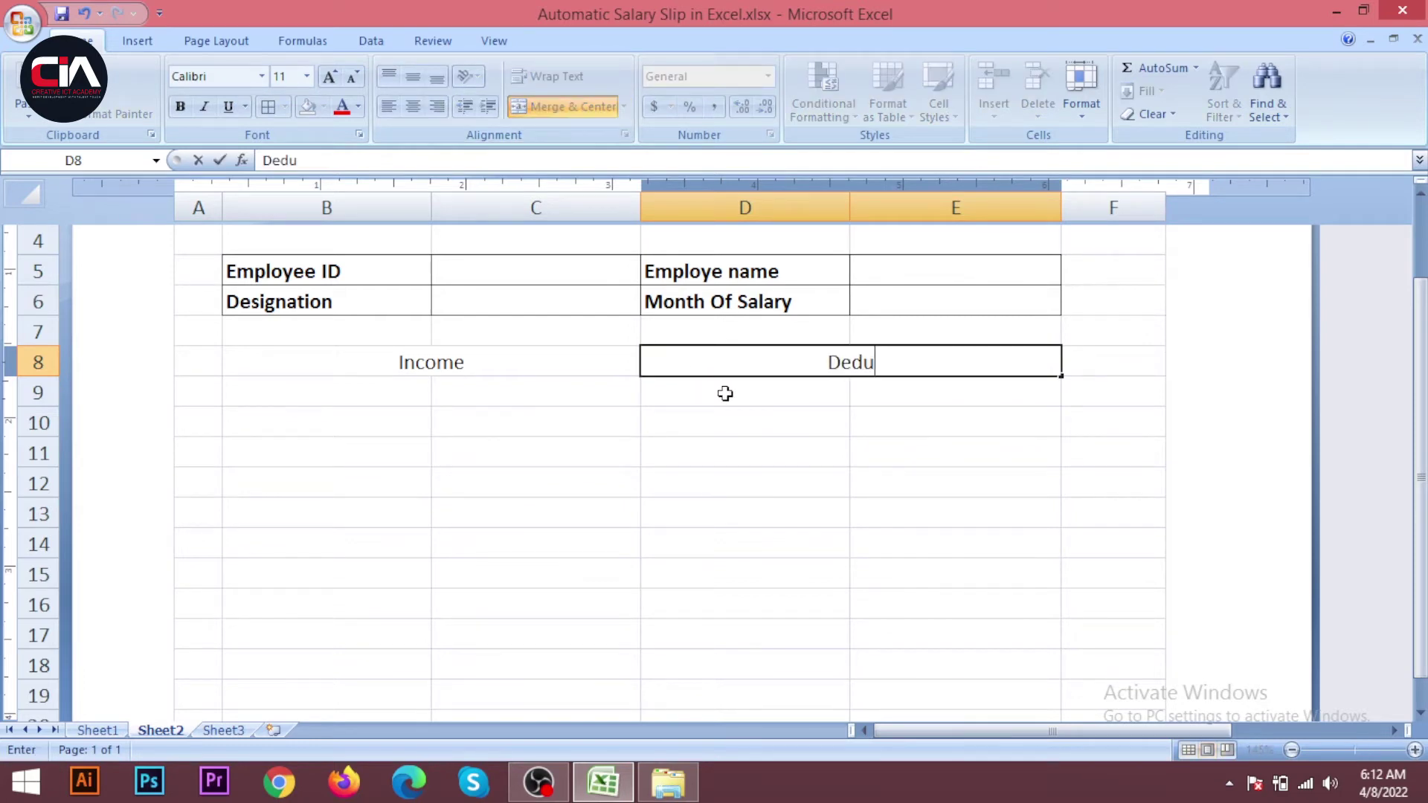
type("ction")
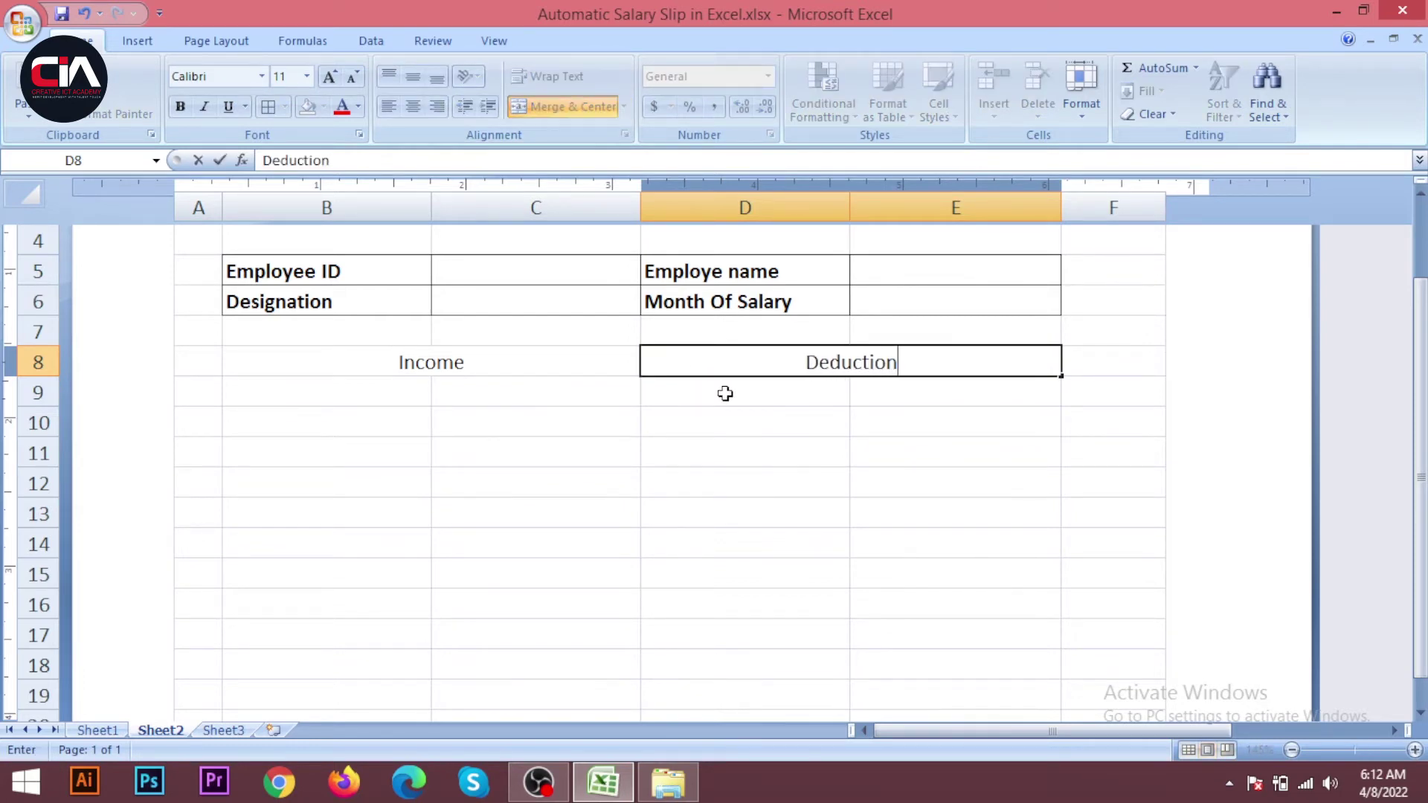
key("BackSpace")
key("BackSpace")
key("BackSpace")
key("BackSpace")
key("BackSpace")
key("BackSpace")
key("BackSpace")
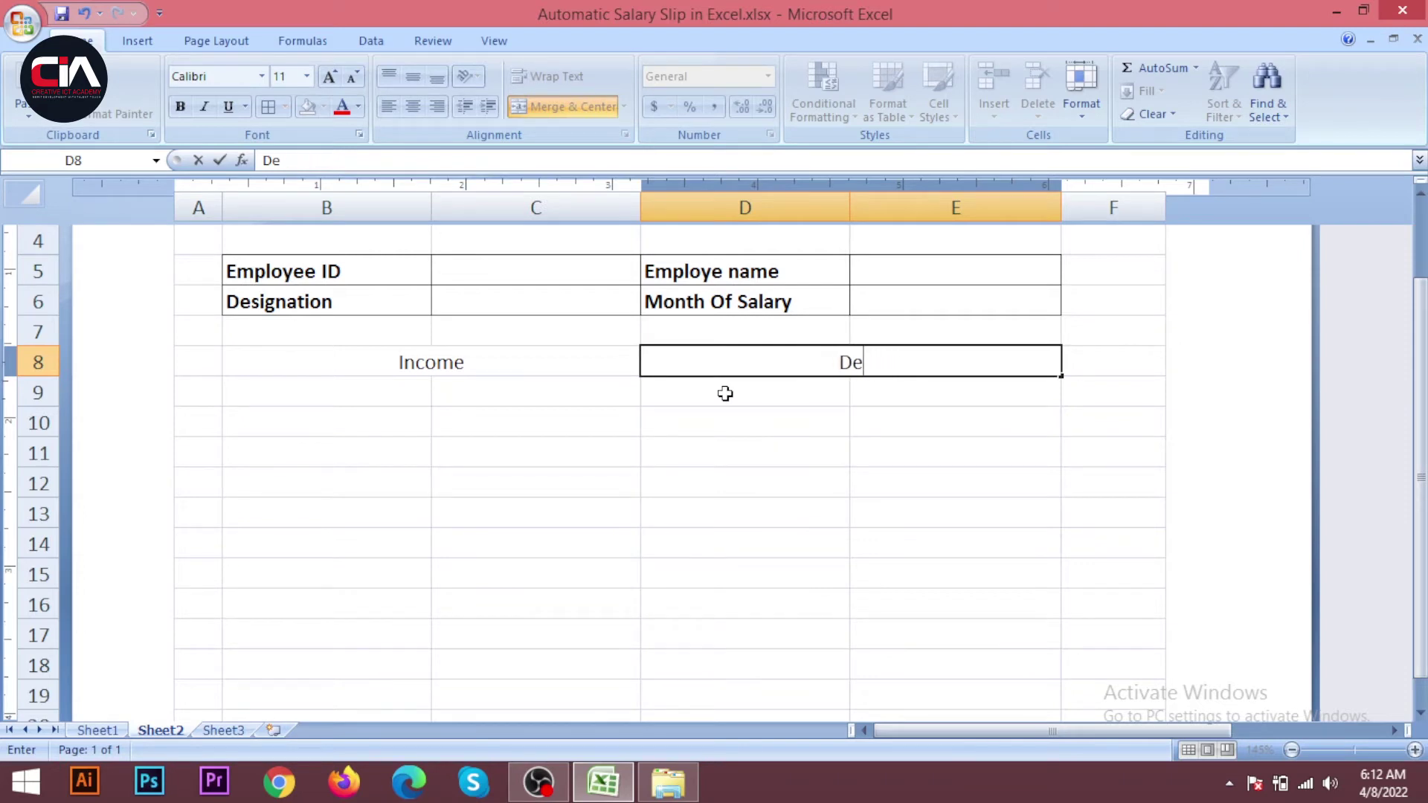
- Try to copy the "Deductions" heading from Sheet1 into the merged cell D8:E8 on Sheet2
left_click(98, 731)
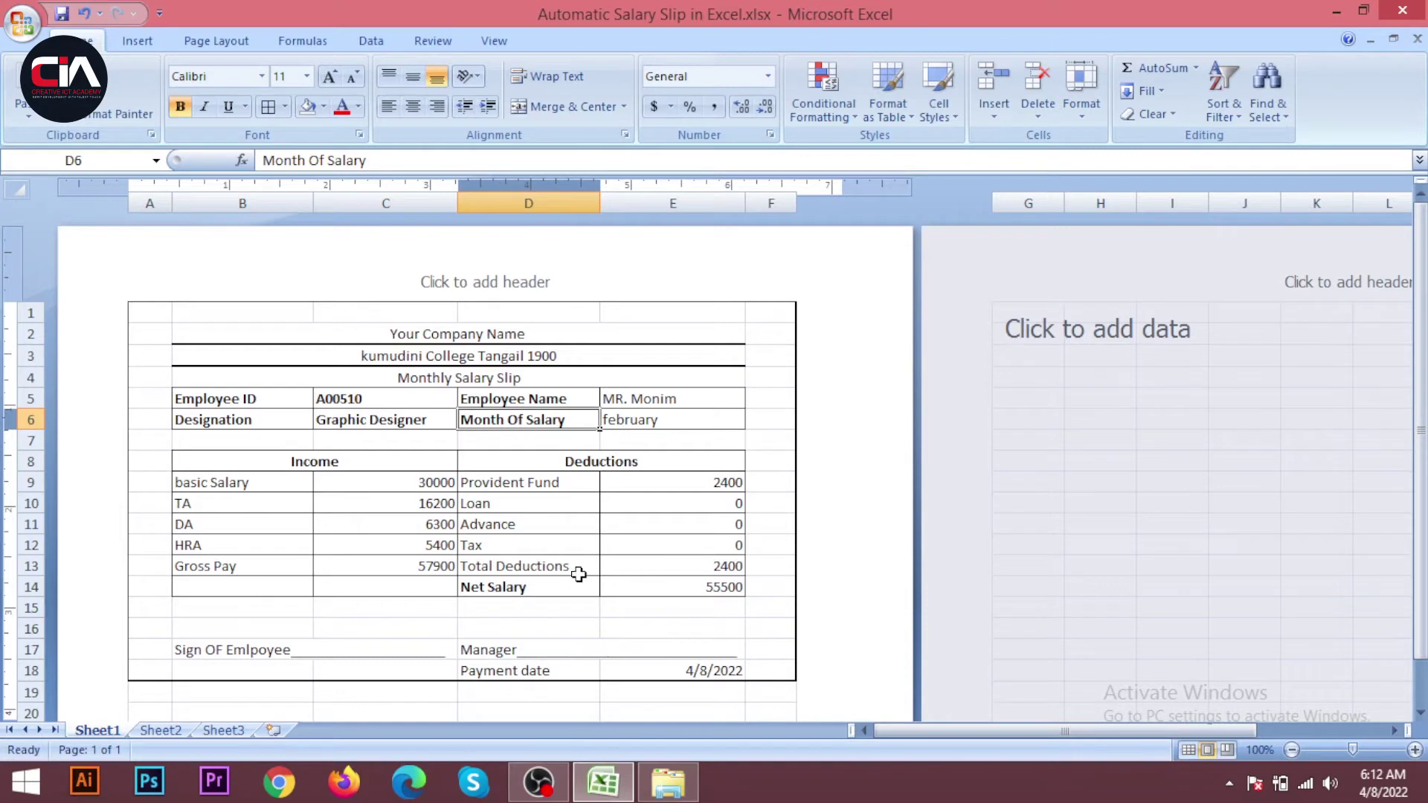
left_click(650, 467)
key("ctrl+c")
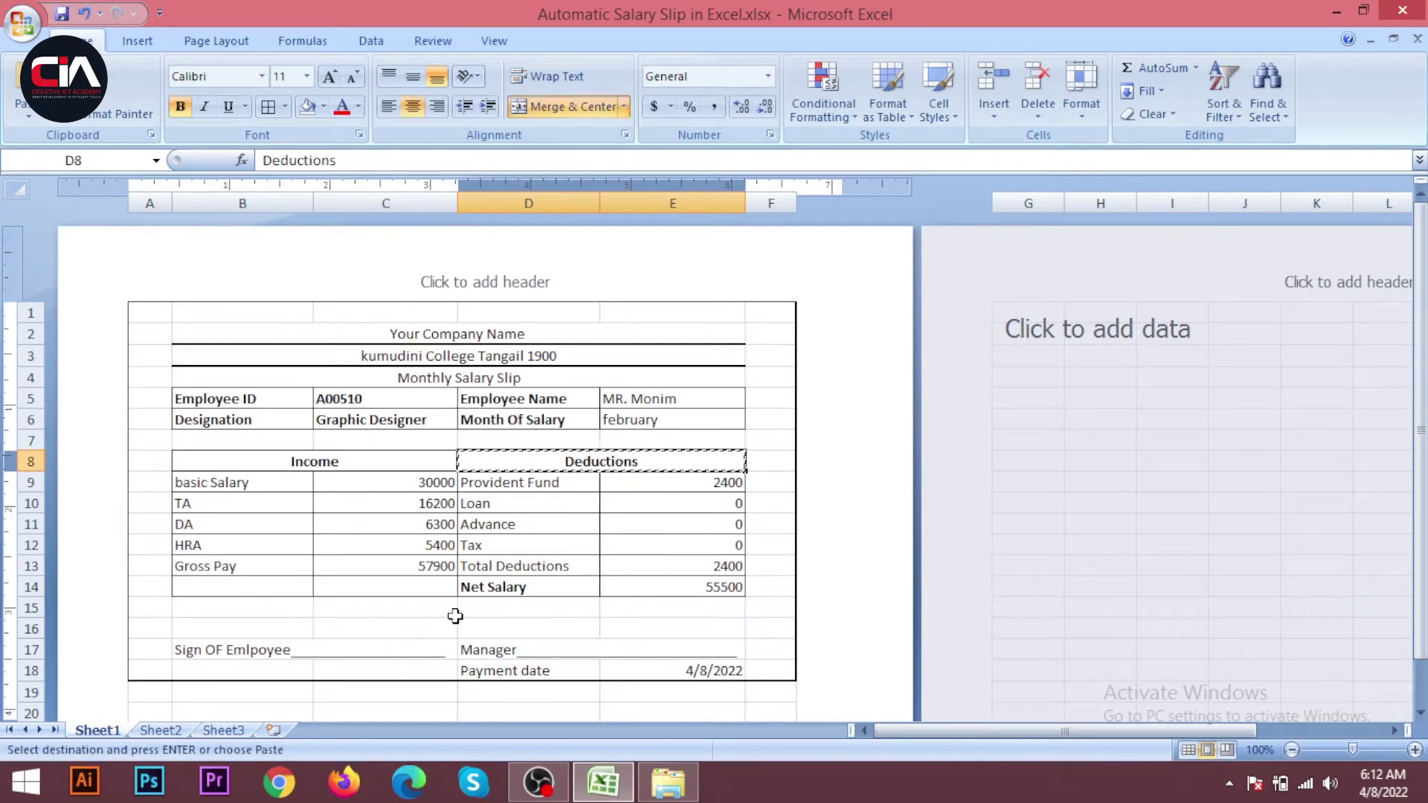
left_click(160, 731)
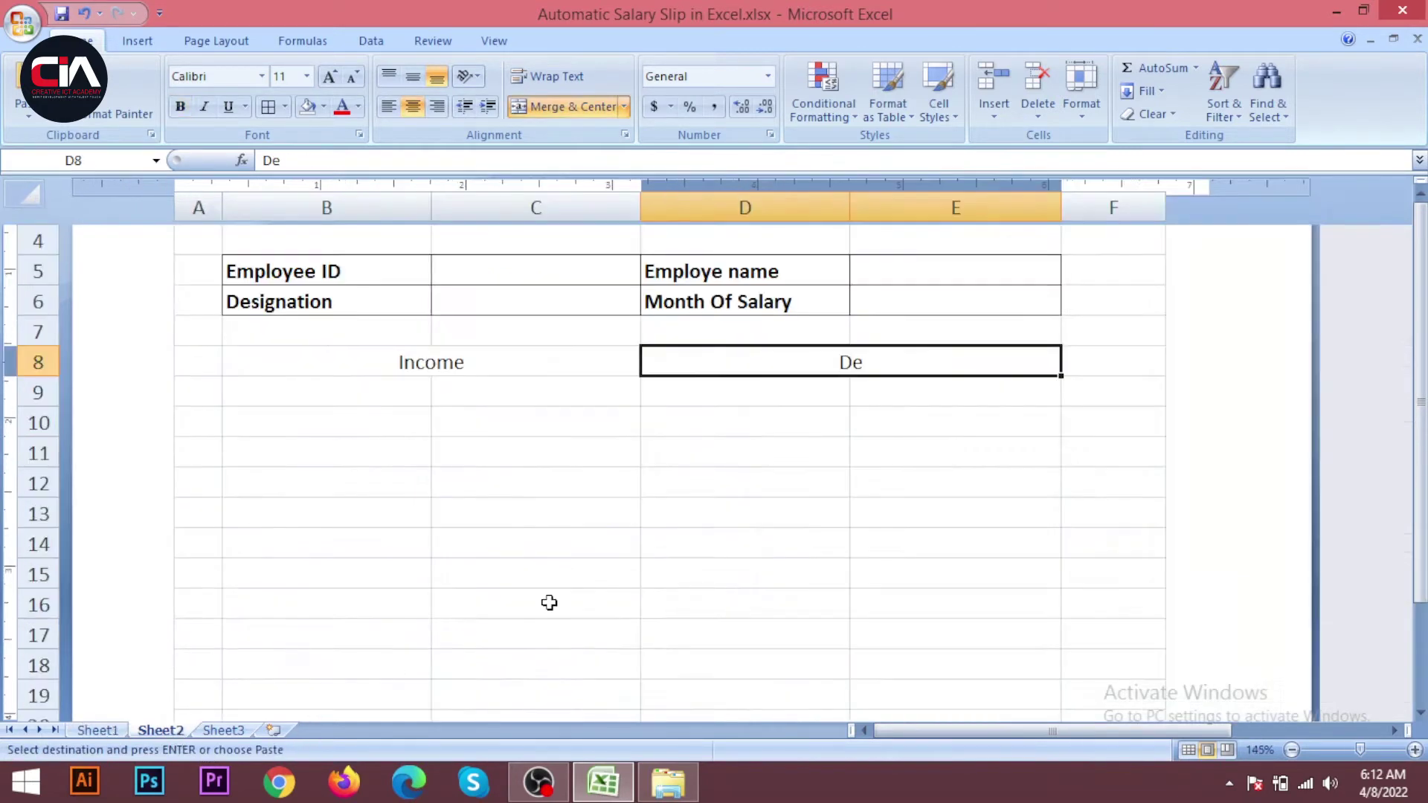
double_click(918, 365)
left_click_drag(919, 366, 766, 372)
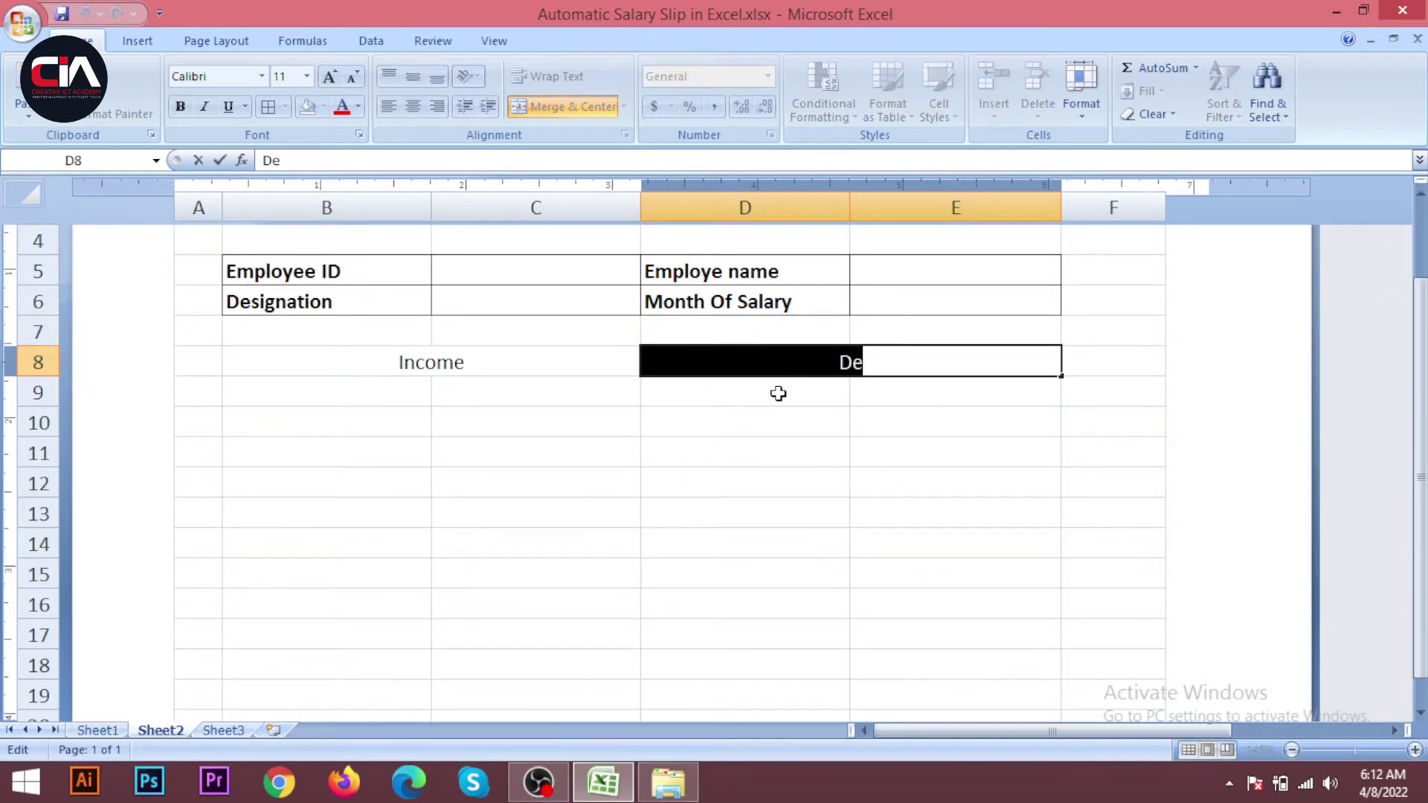
left_click(856, 386)
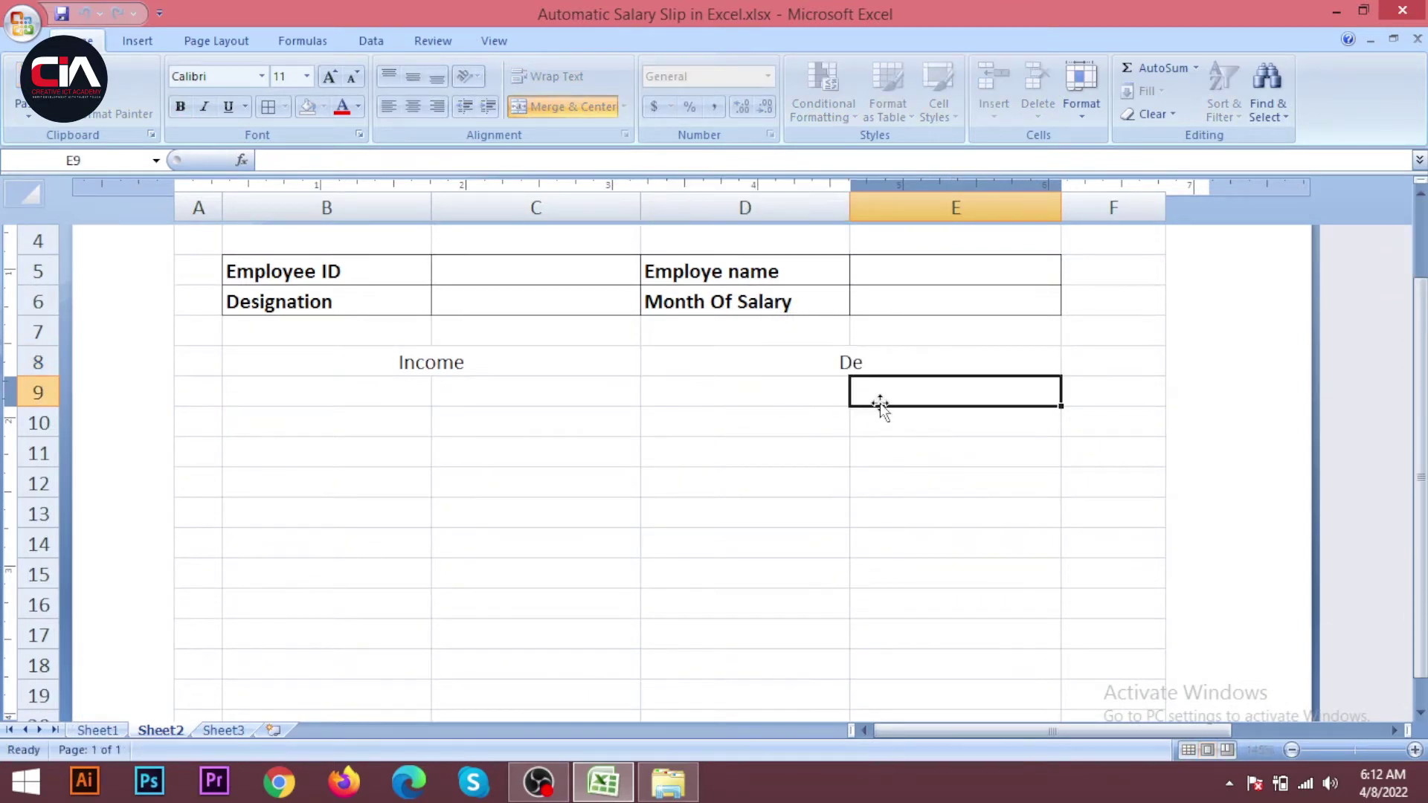
- Clear the partial text in merged cell D8:E8 on Sheet2 and enter the heading "deductions", checking the wording on Sheet1
left_click(850, 363)
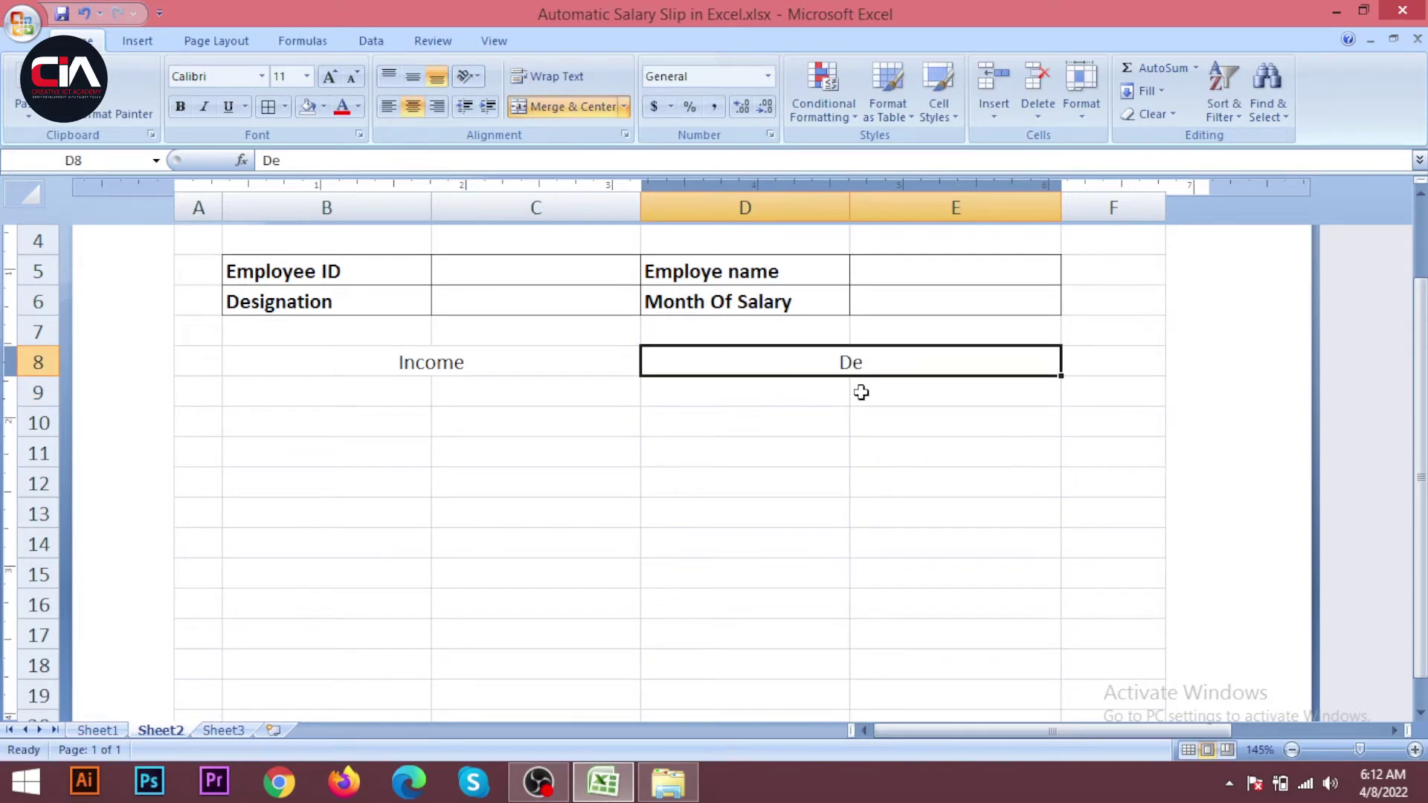
key("Delete")
left_click(855, 415)
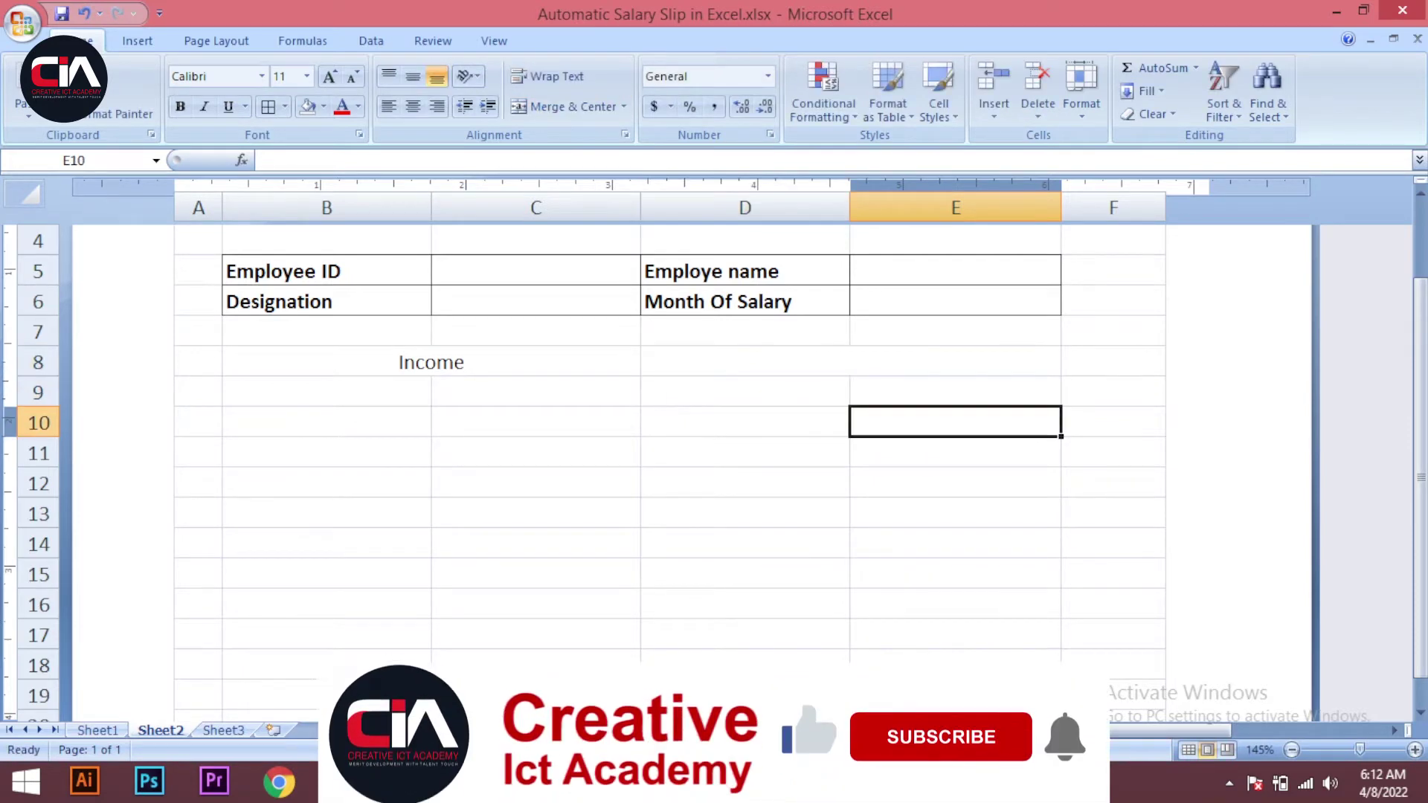
left_click(119, 729)
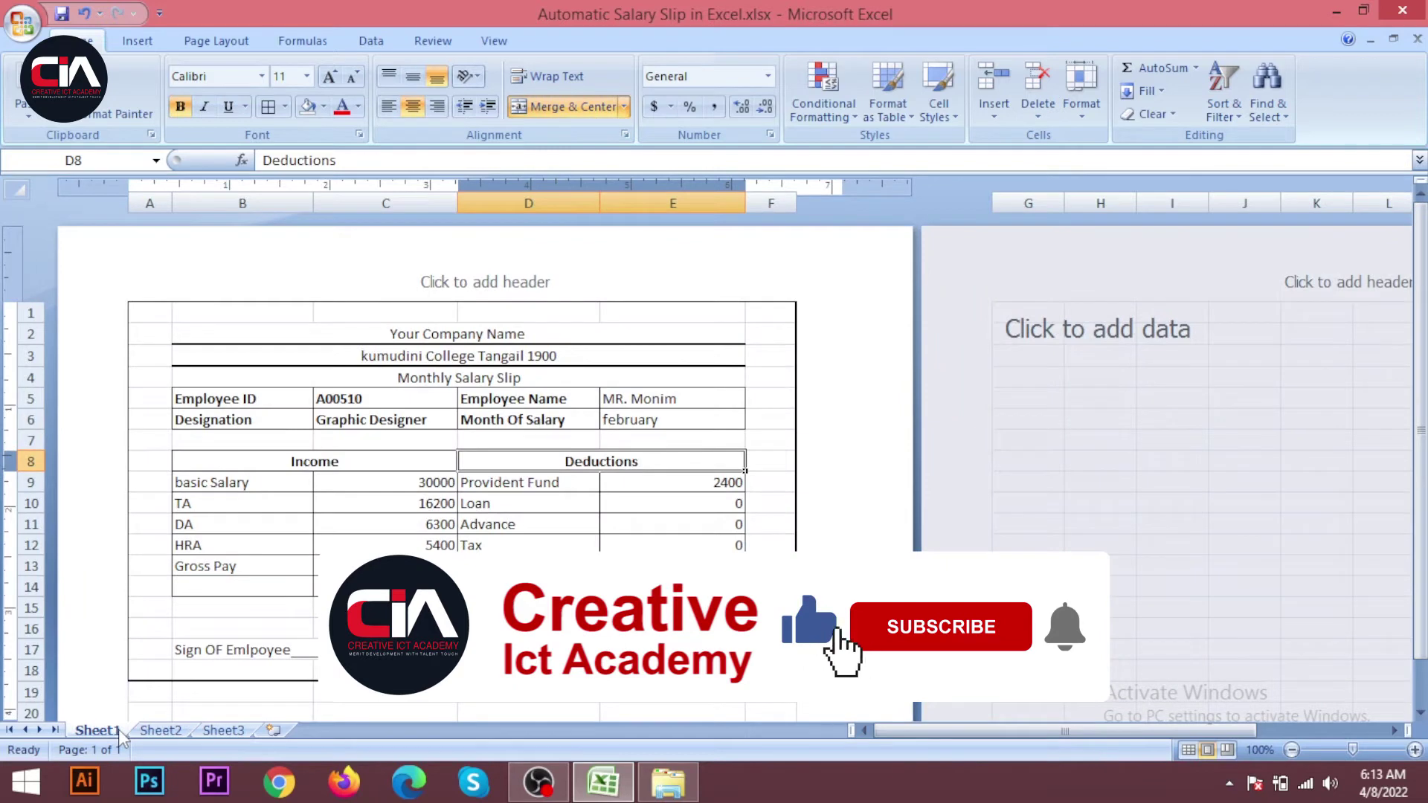
left_click(167, 731)
left_click(945, 369)
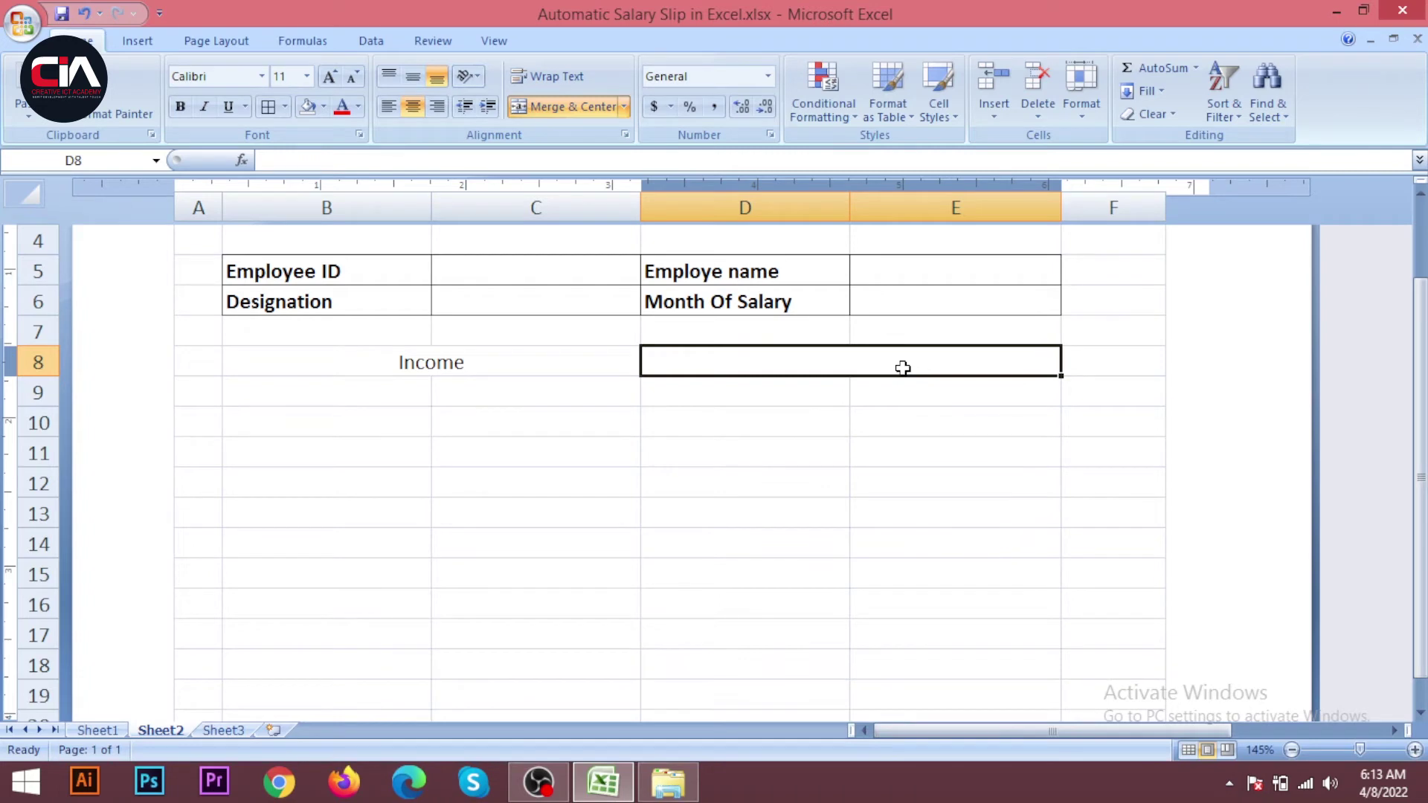
type("deductions")
left_click(904, 398)
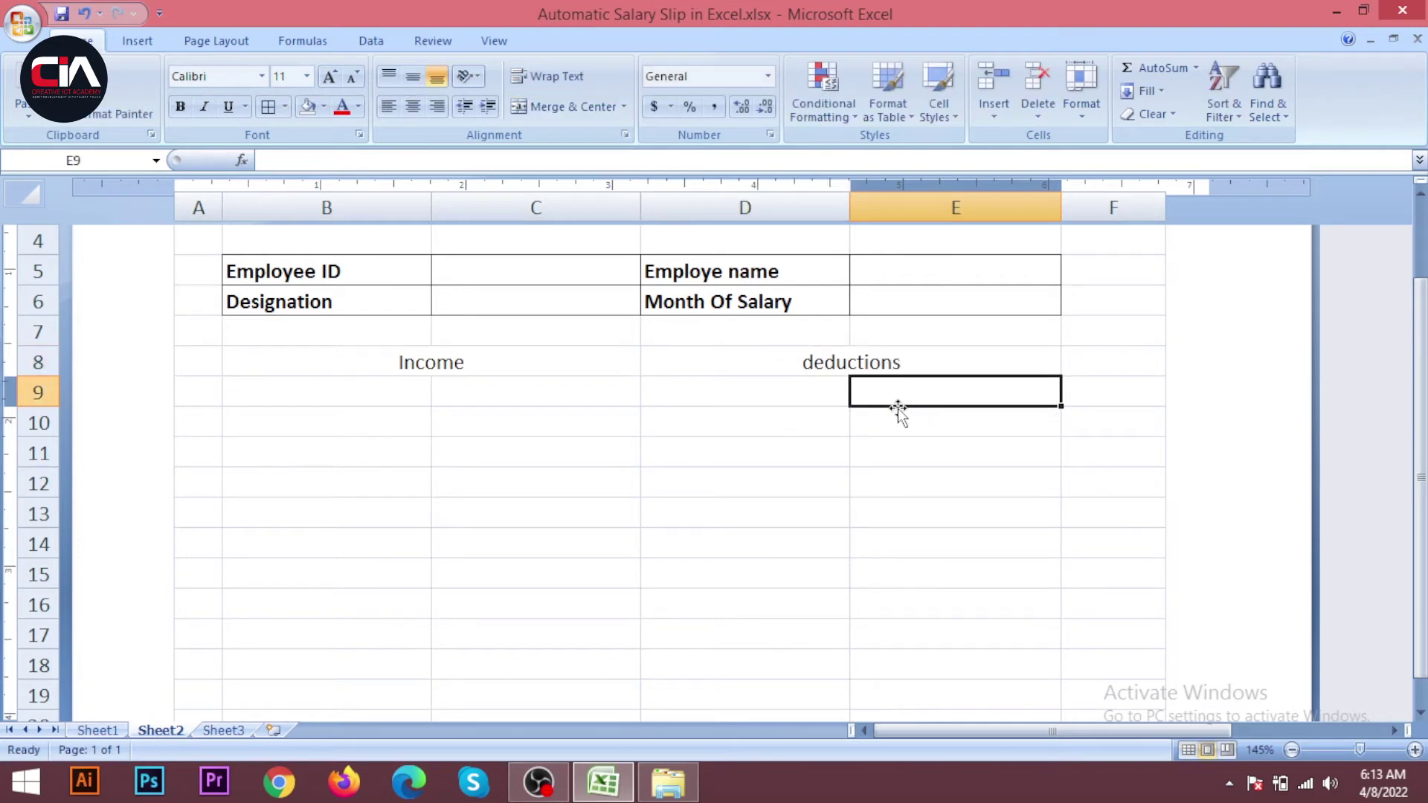
left_click(818, 413)
left_click(494, 358)
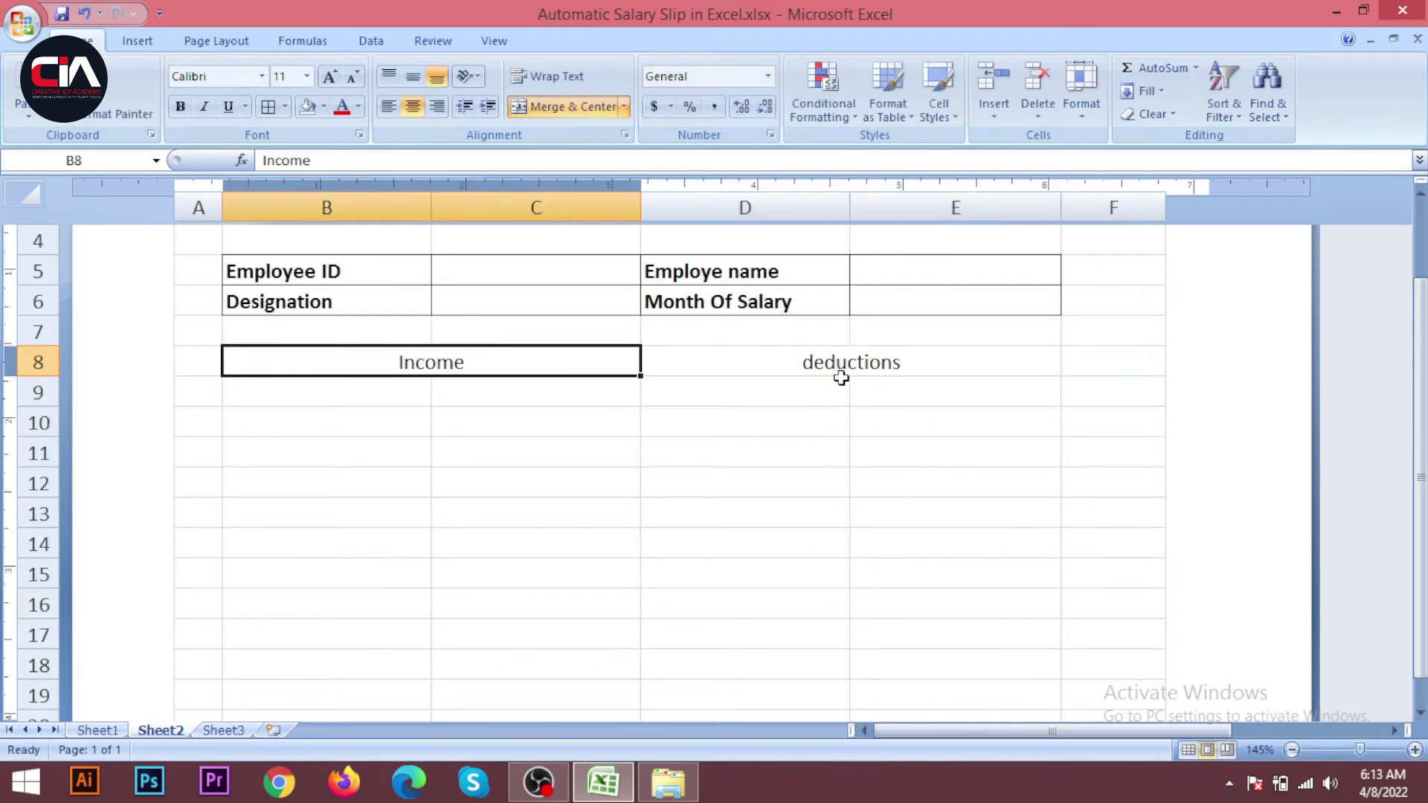
left_click(838, 374)
left_click(497, 396)
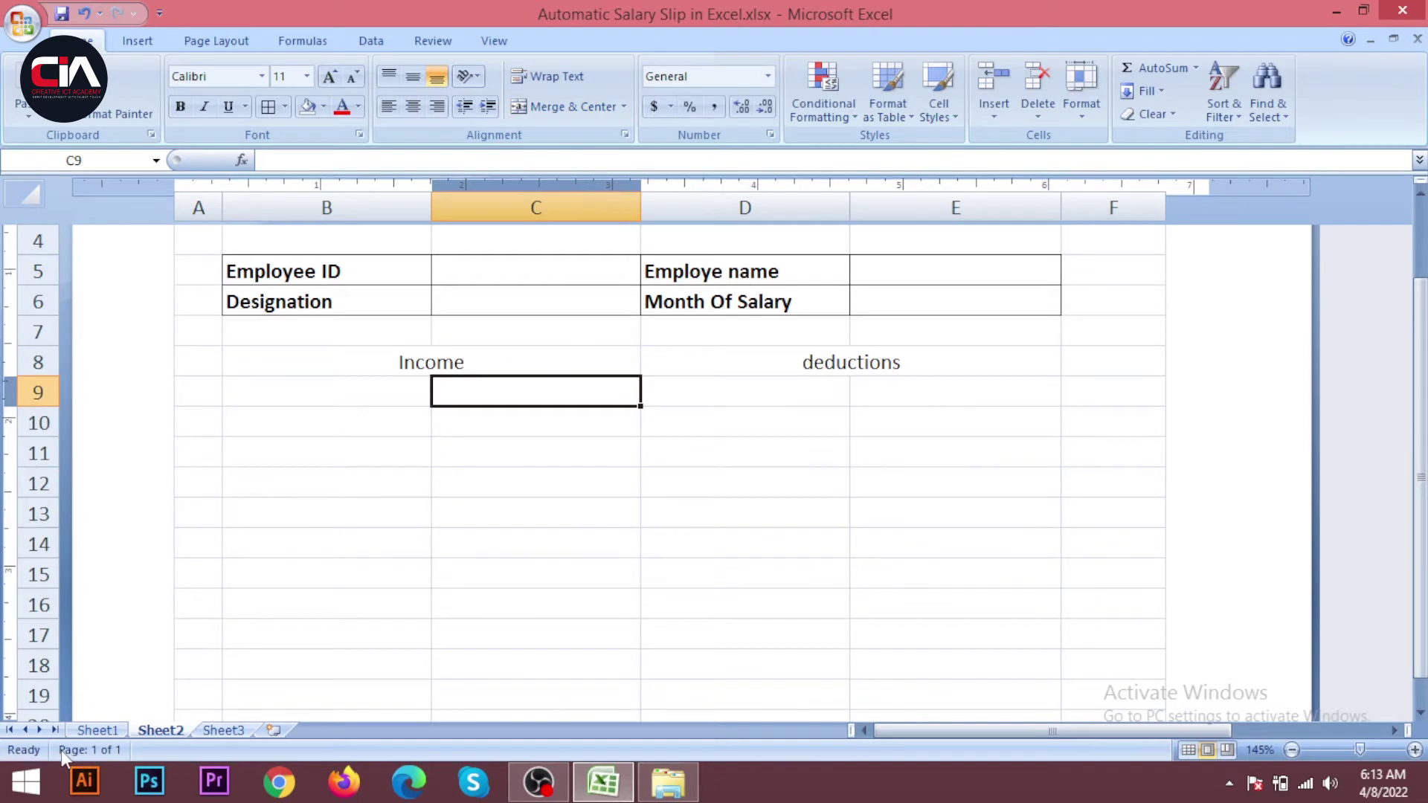
- Check the income items on Sheet1 and enter the label "Basic Salary" in B9 on Sheet2
left_click(96, 731)
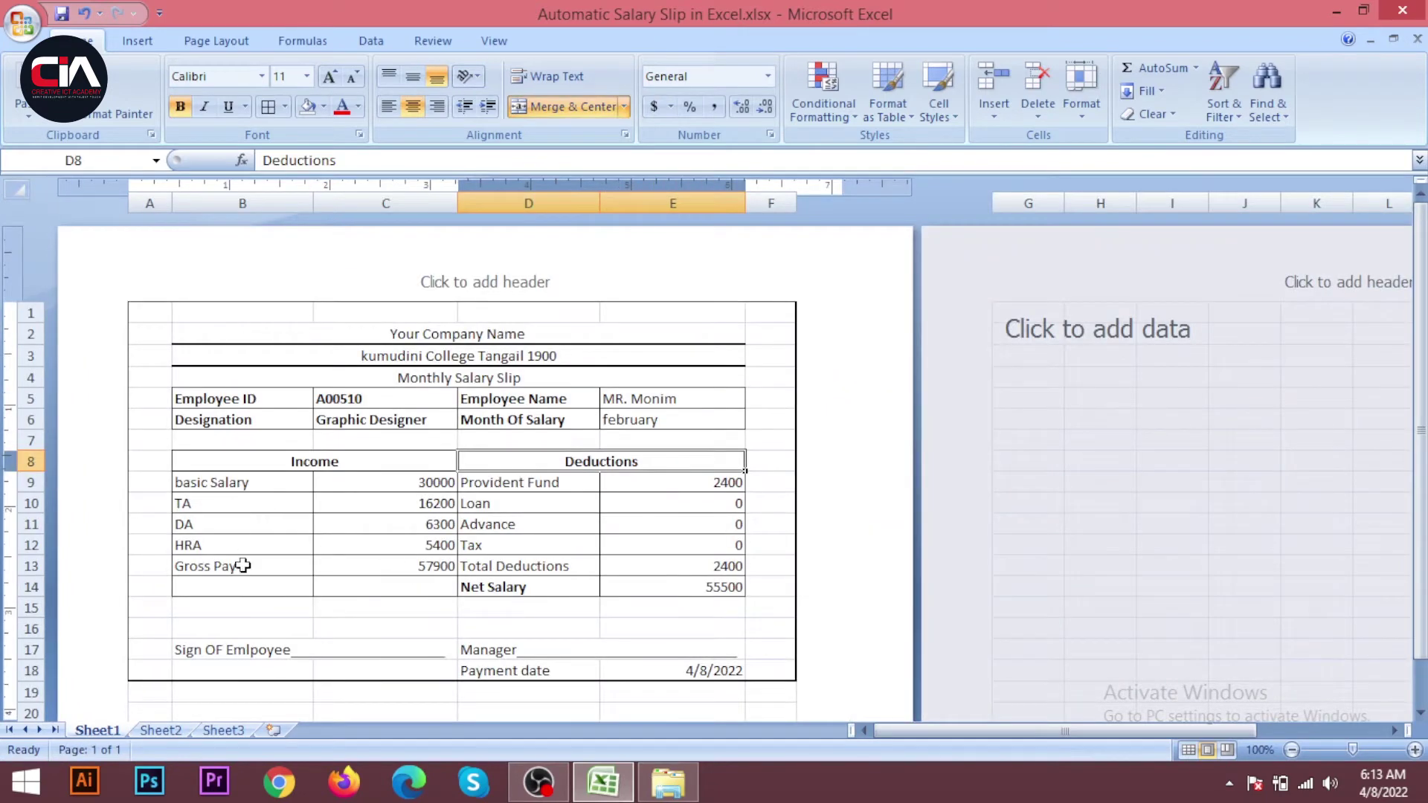
left_click(160, 731)
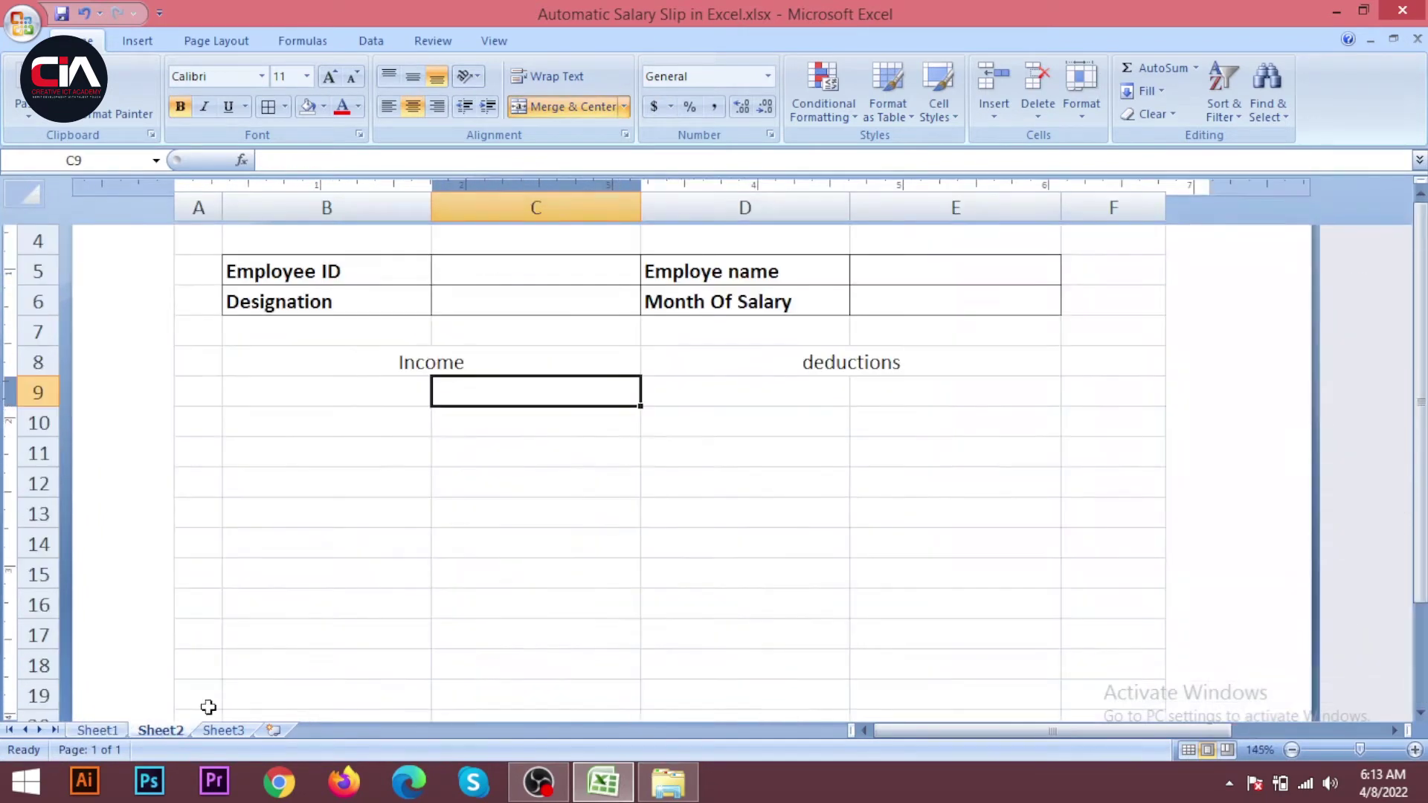
left_click(353, 414)
left_click(355, 400)
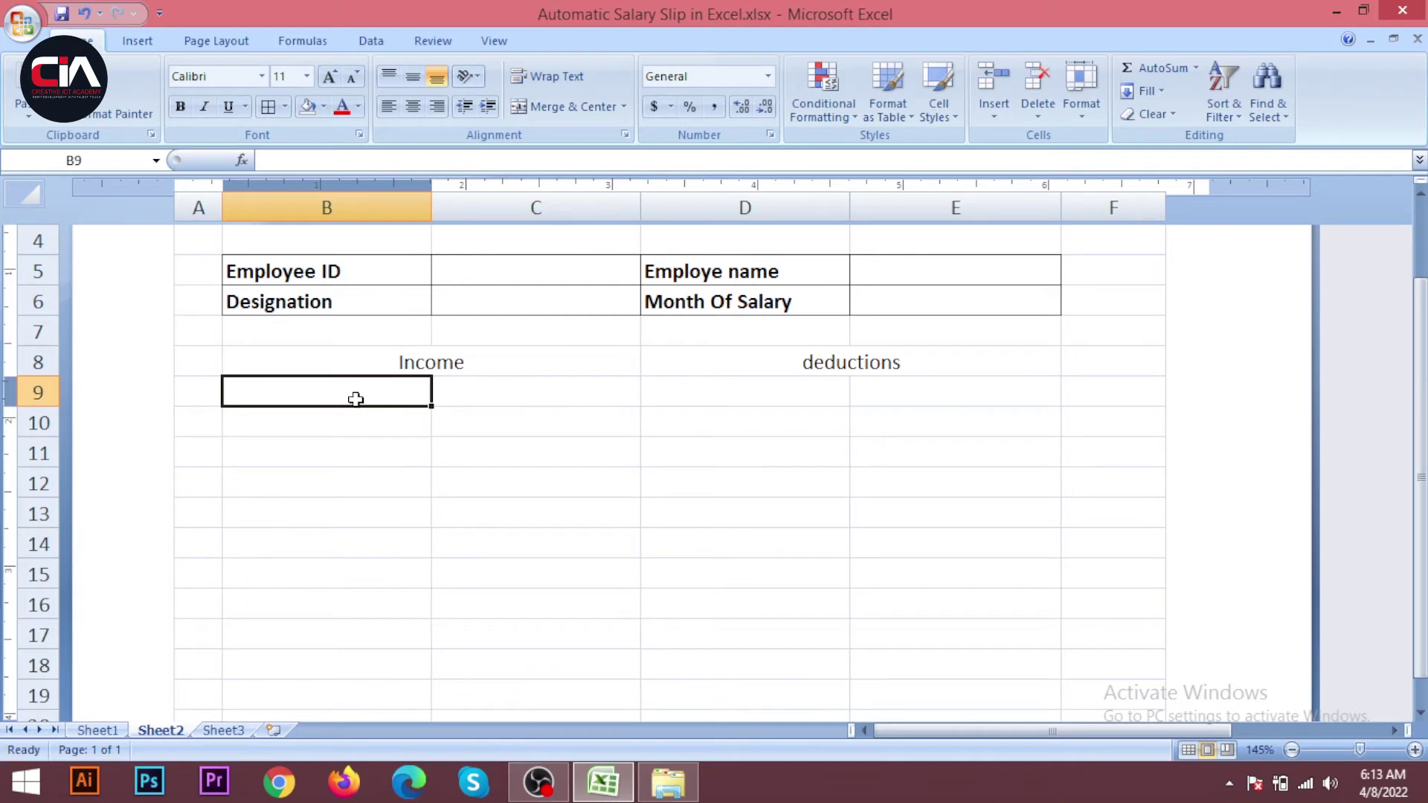
type("Basic Salary")
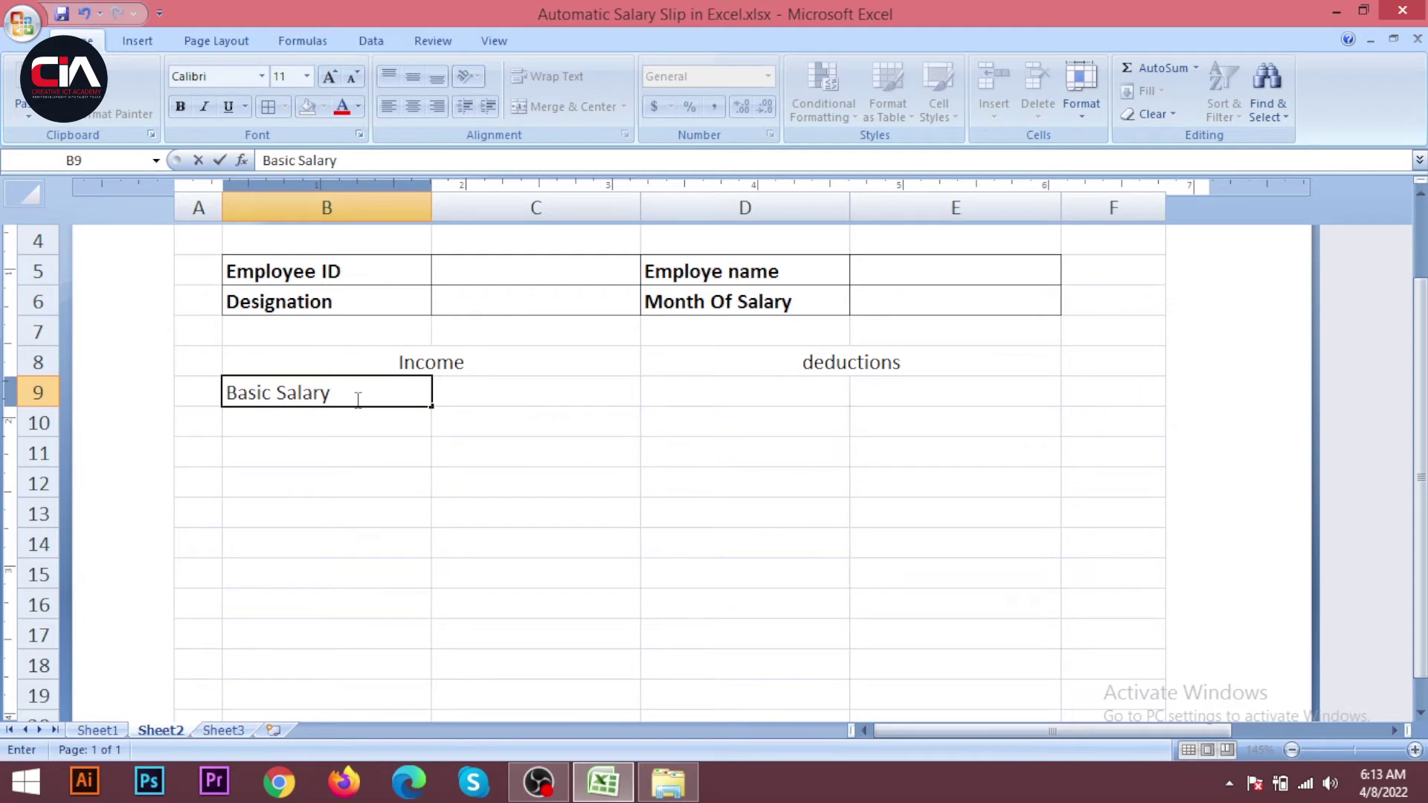
key("Return")
left_click(356, 399)
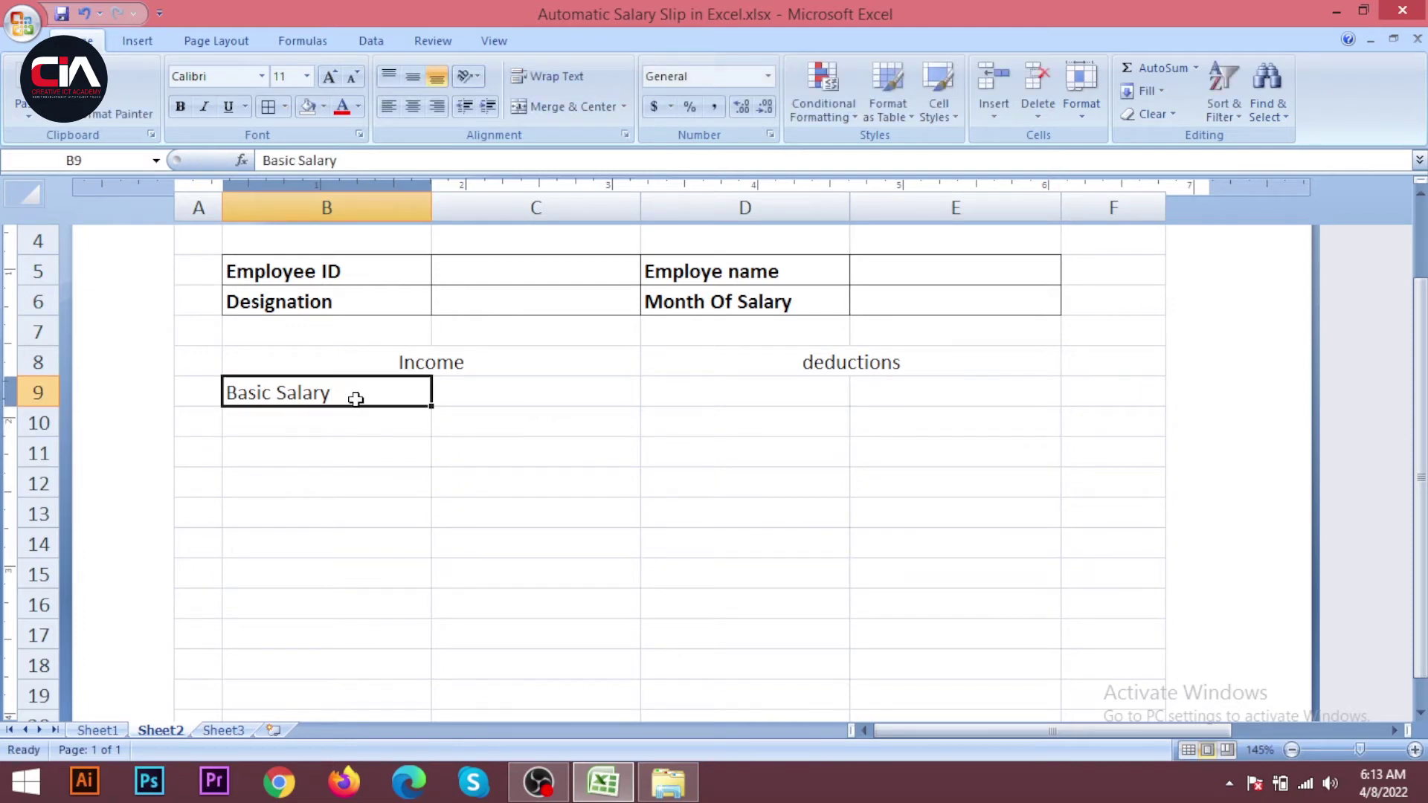
key("Return")
- Enter the income labels "House Rent" in B10 and "Medical Cost" in B11
type("H")
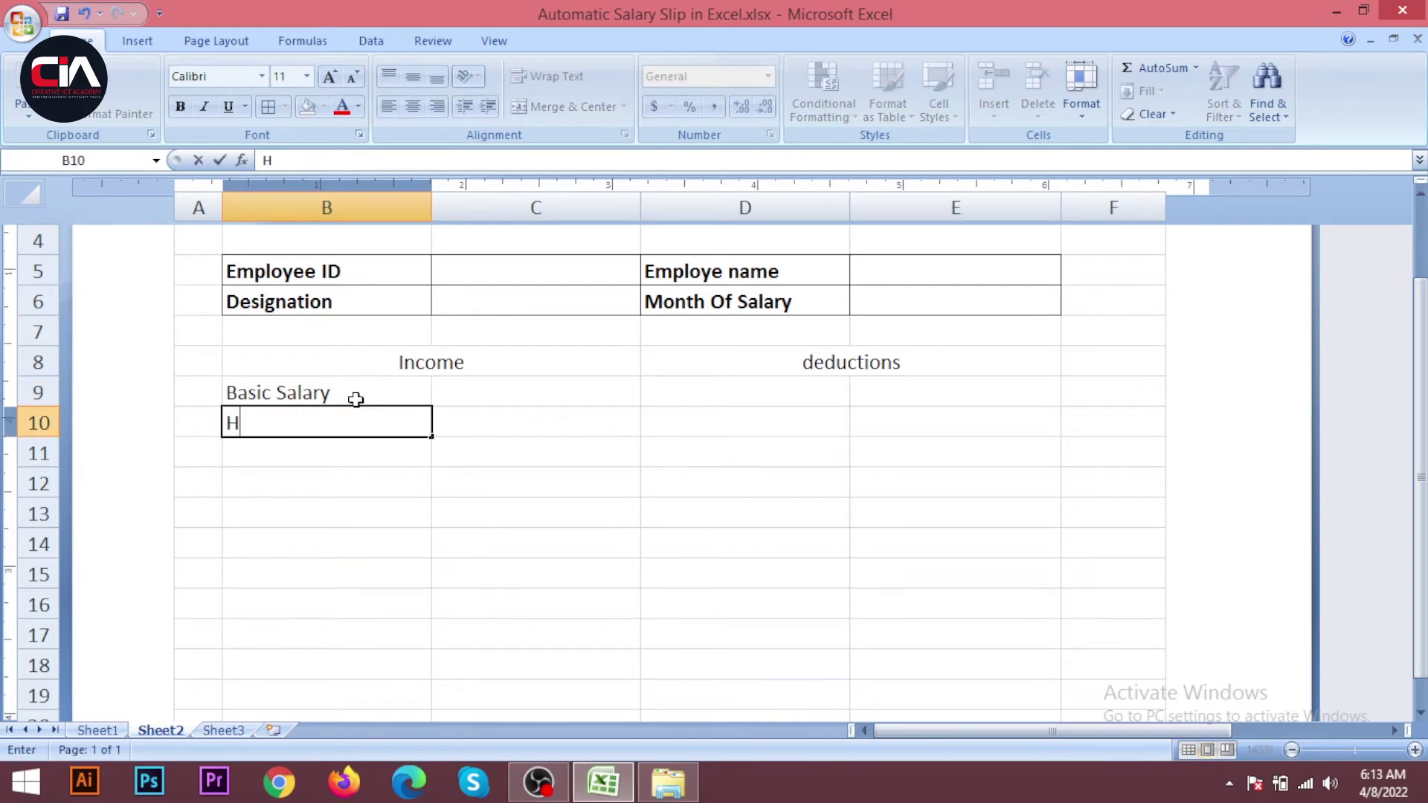
type("ouse Rent")
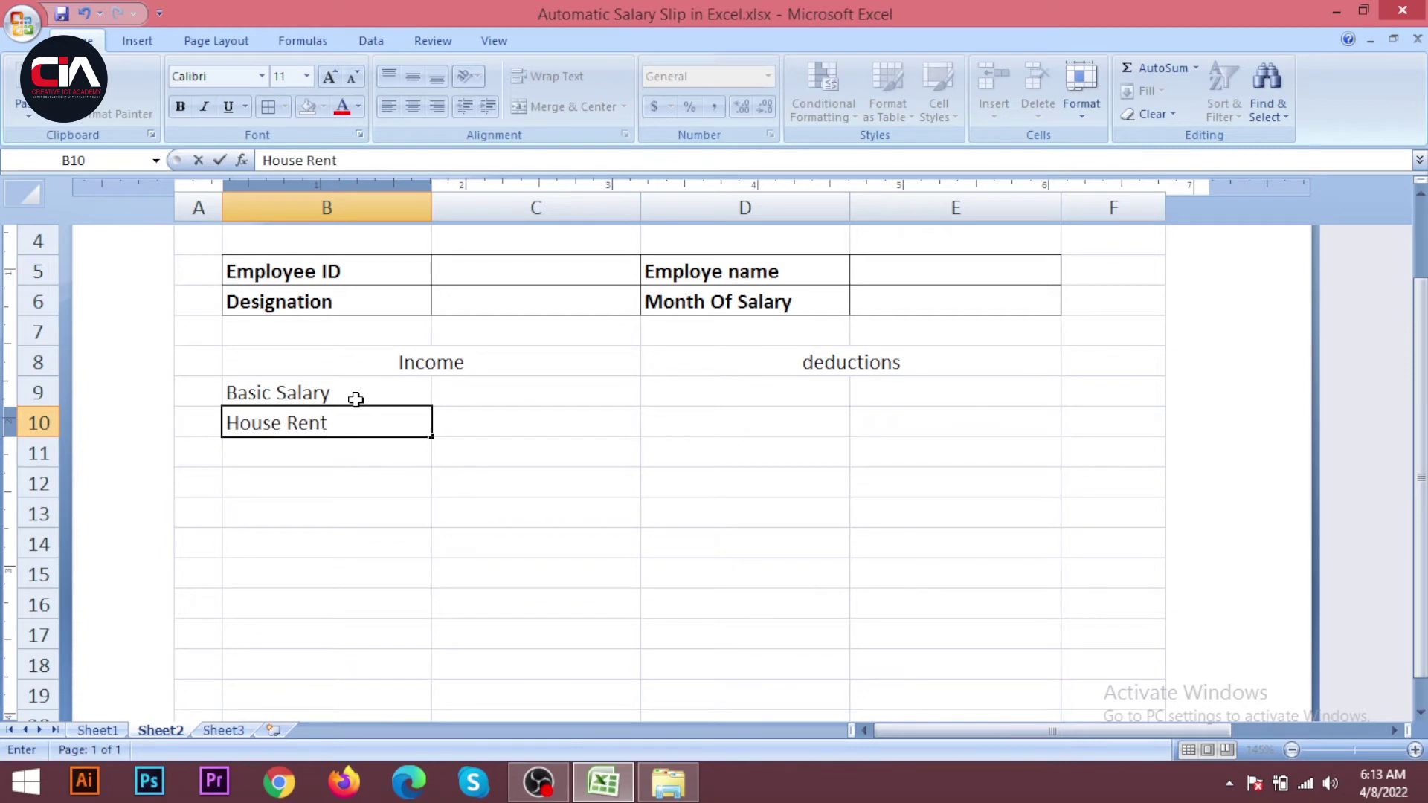
key("Return")
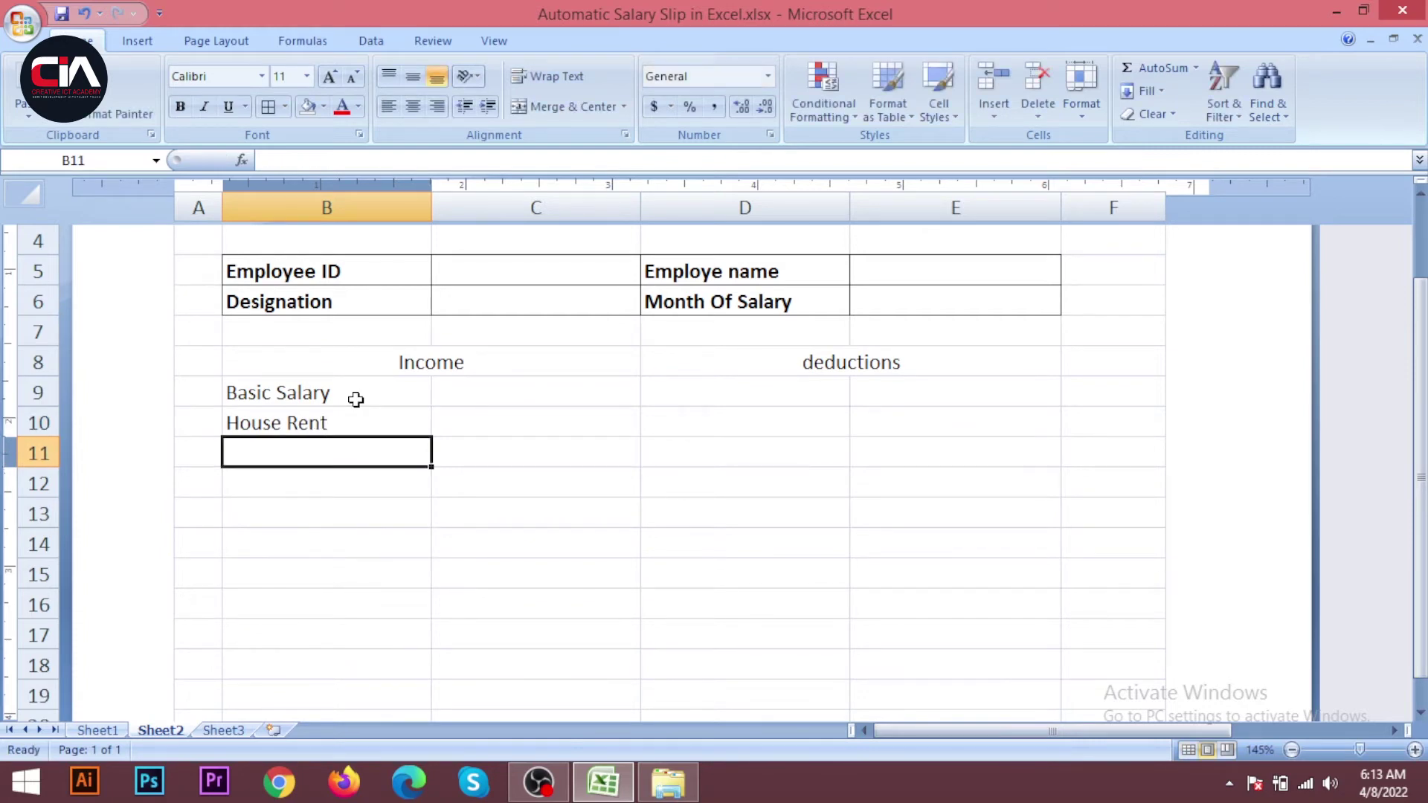
type("Medica")
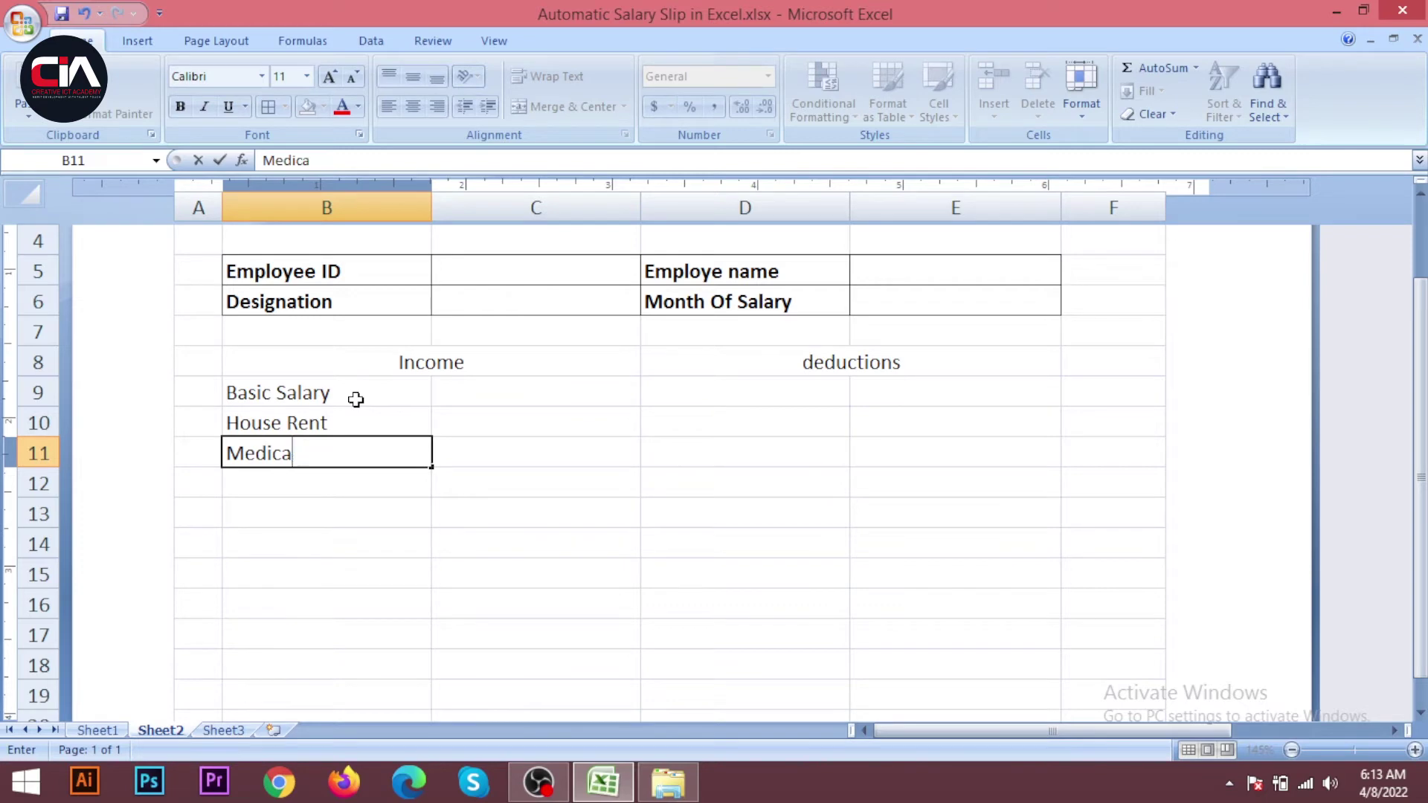
type("l Cost")
key("Return")
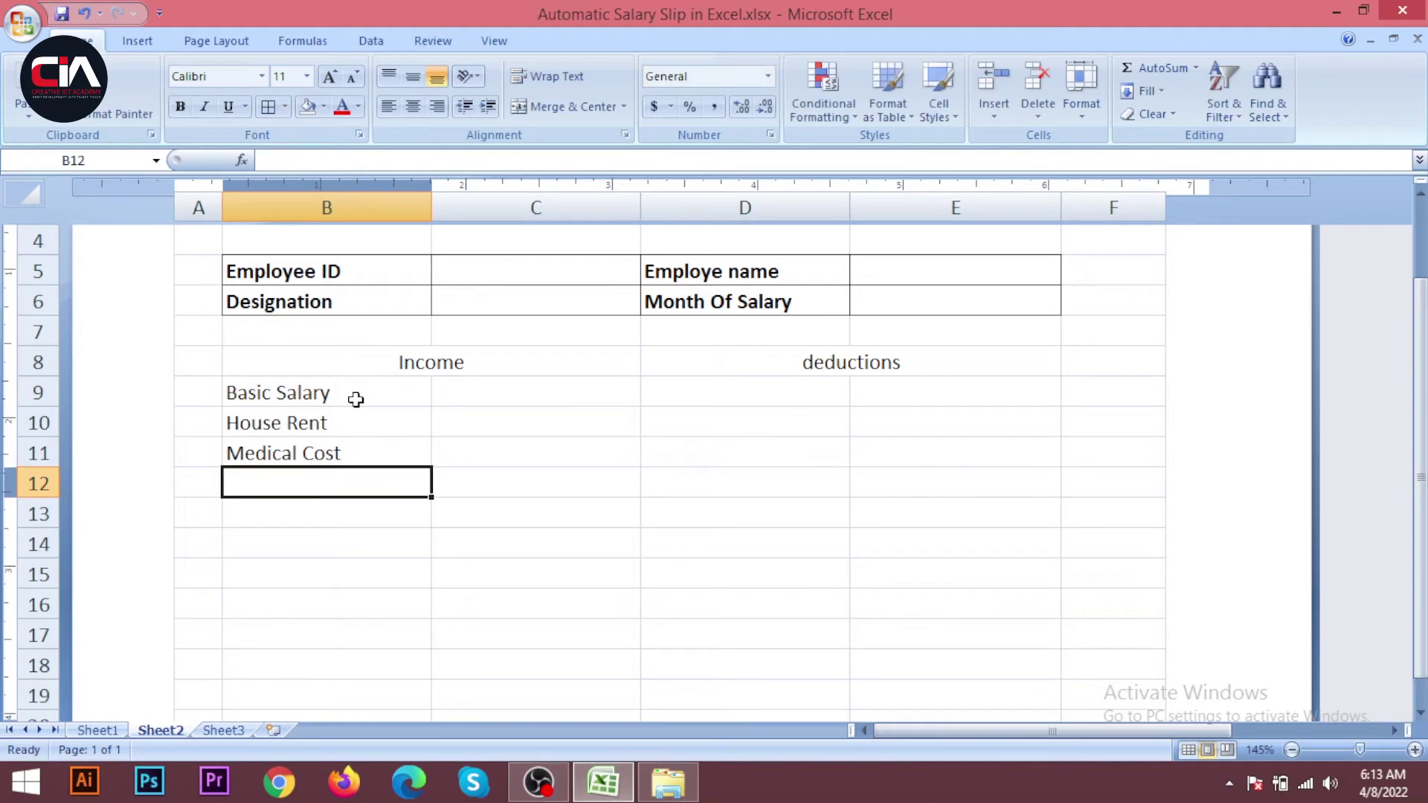
- Enter the labels "Trasportation" in B12 and "Gross pay" in B13 on Sheet2, consulting the income list on Sheet1
left_click(110, 737)
left_click(141, 732)
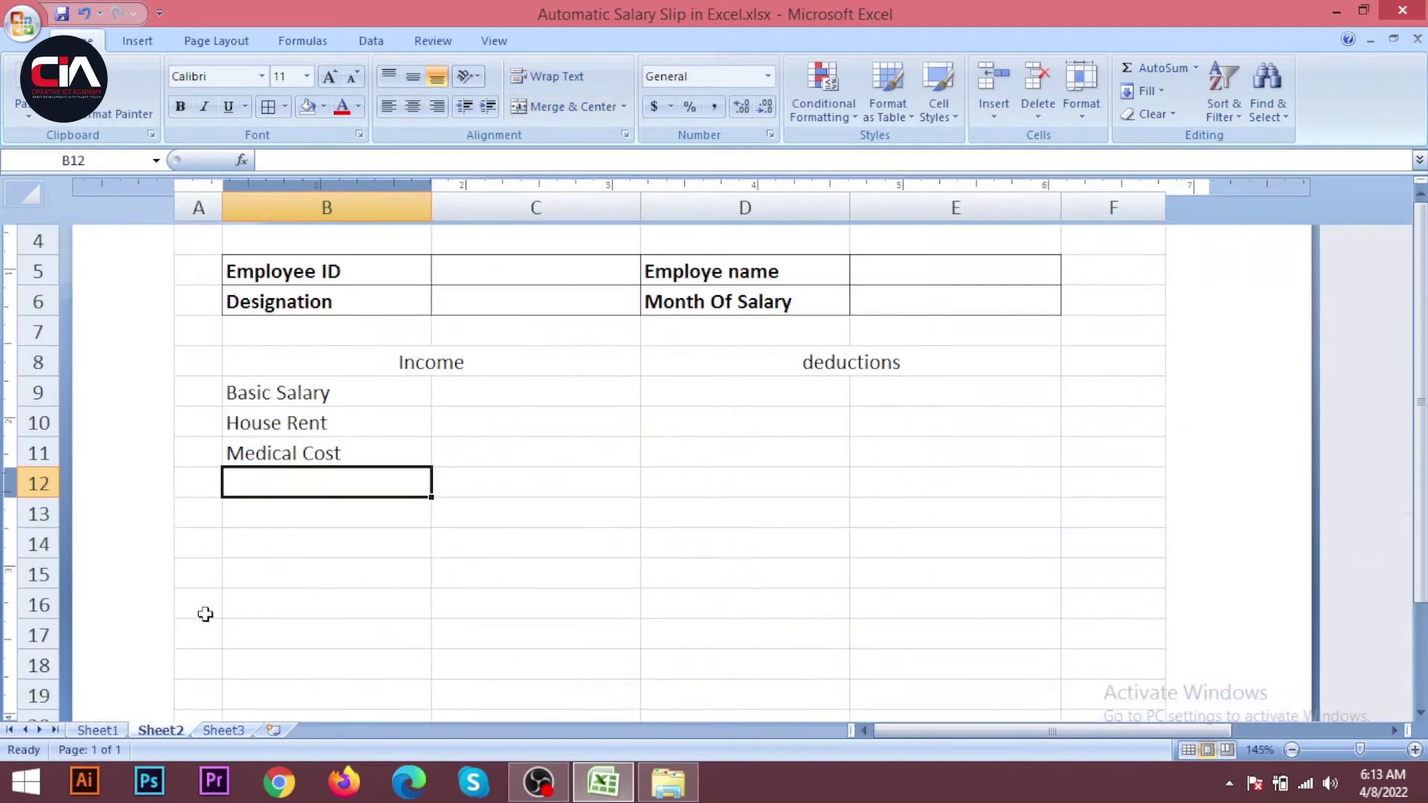
type("Tra")
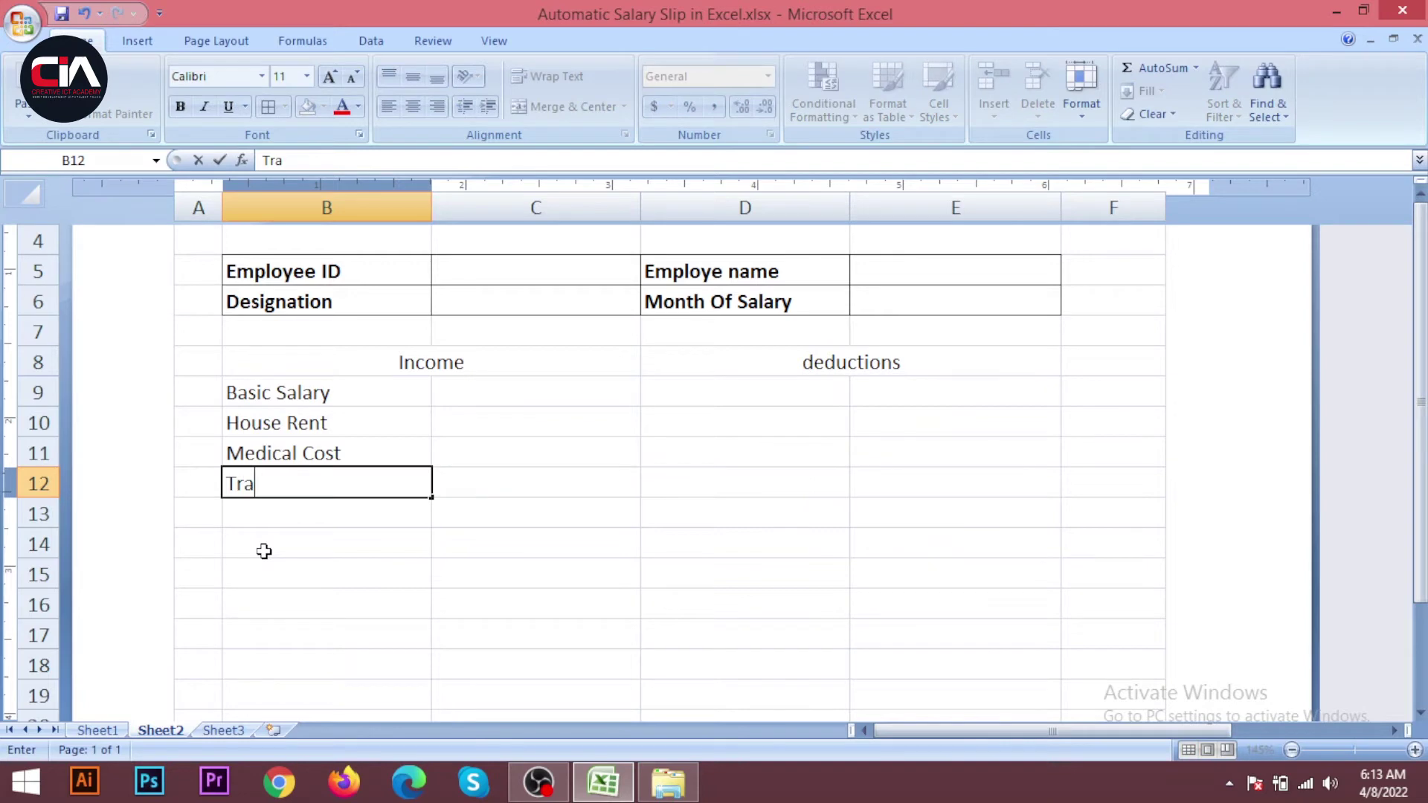
type("sportation")
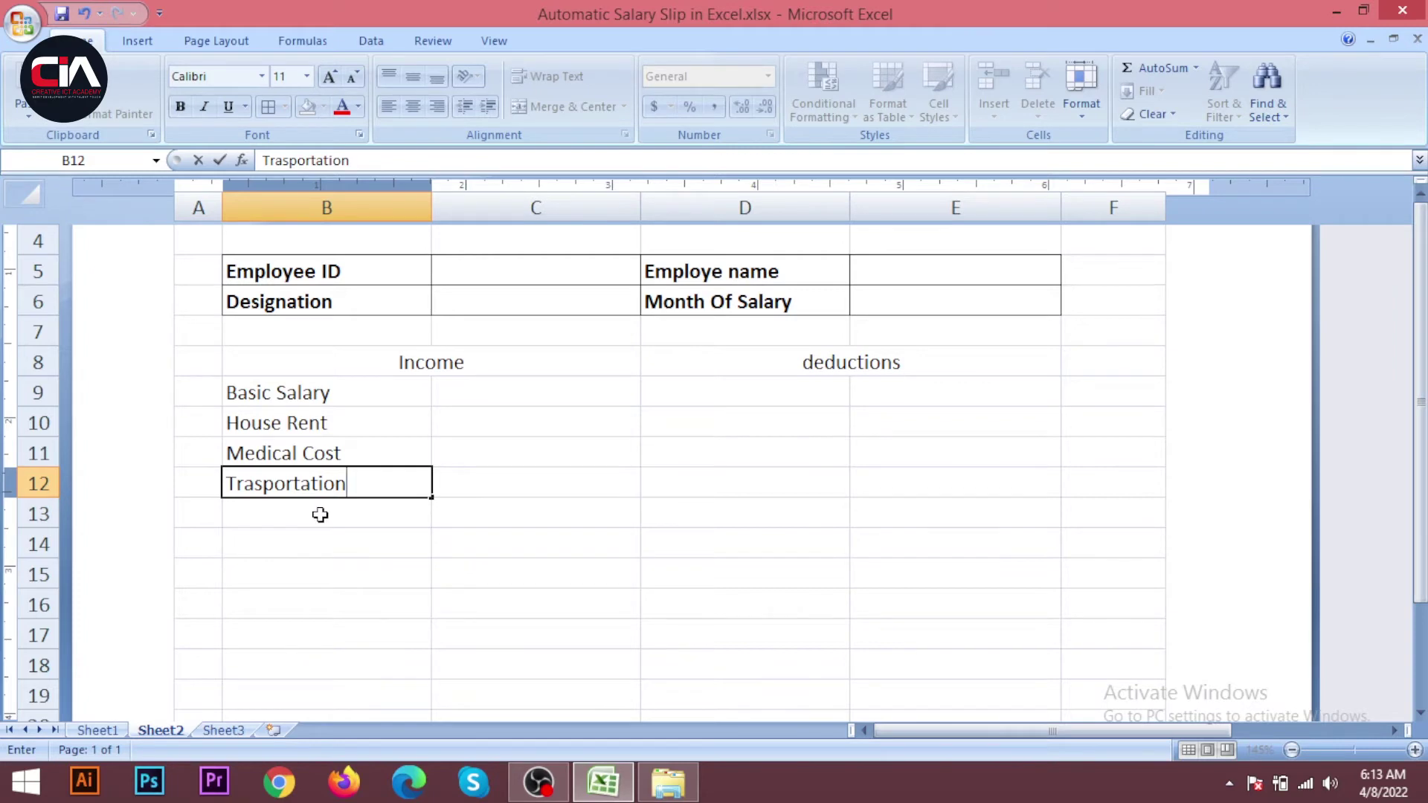
left_click(115, 729)
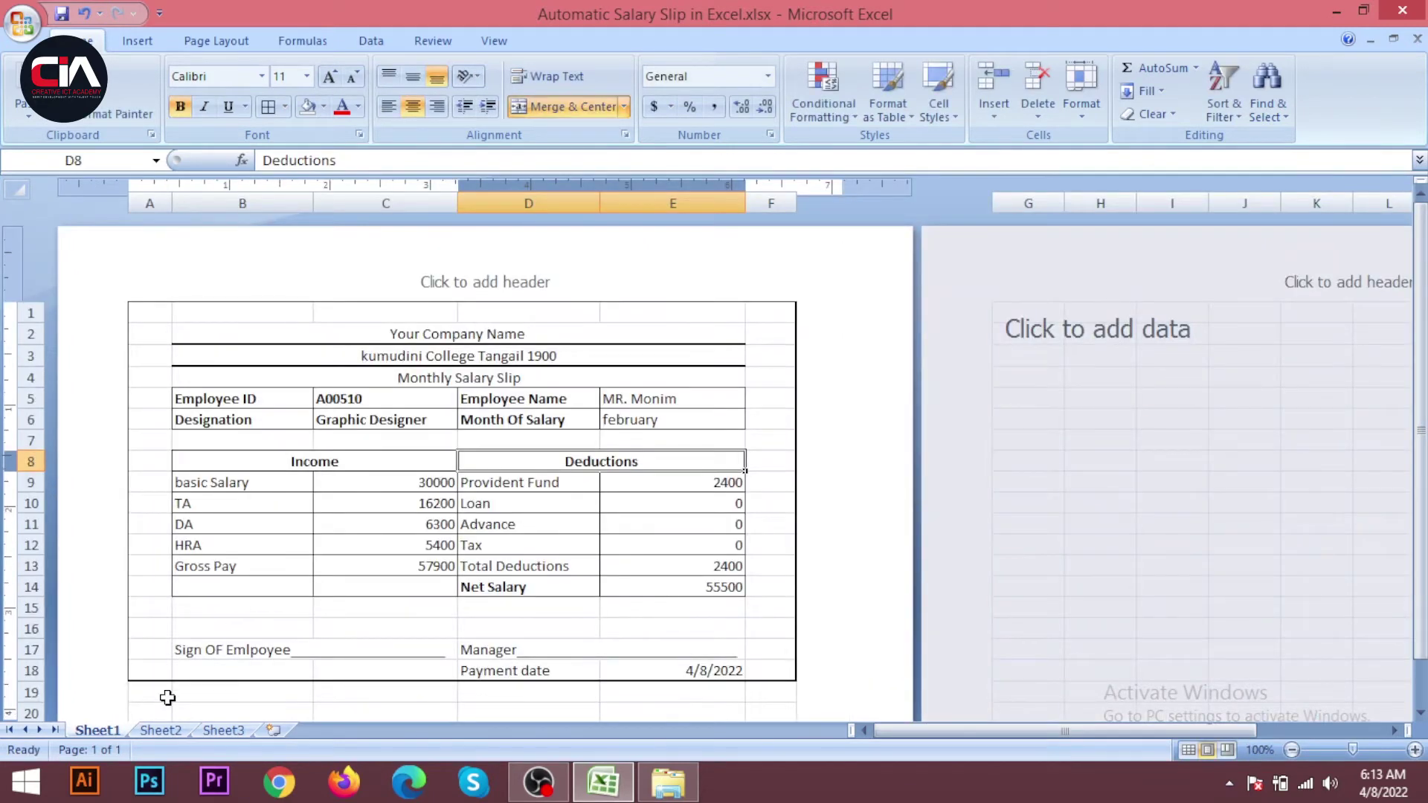
left_click(160, 729)
left_click(308, 515)
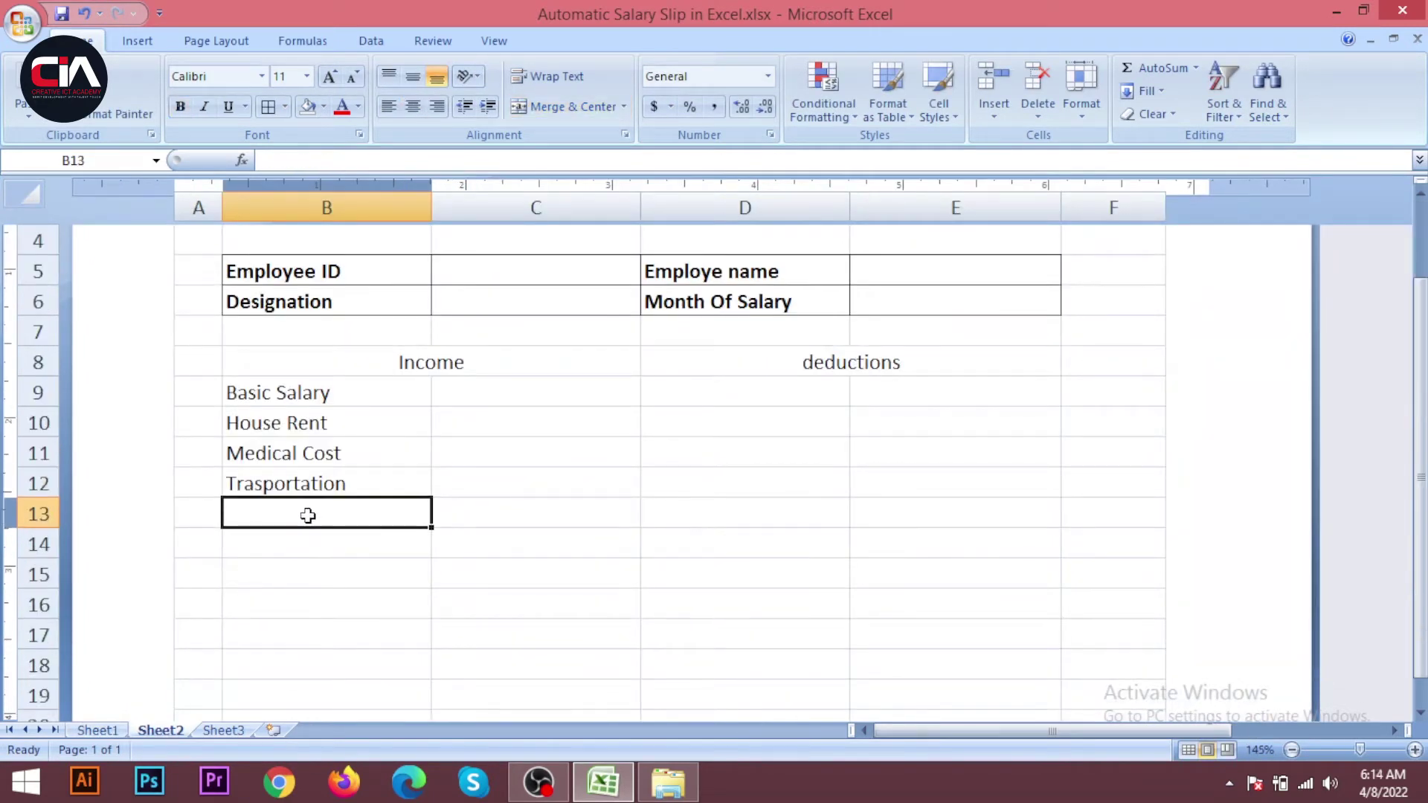
type("Gross pay")
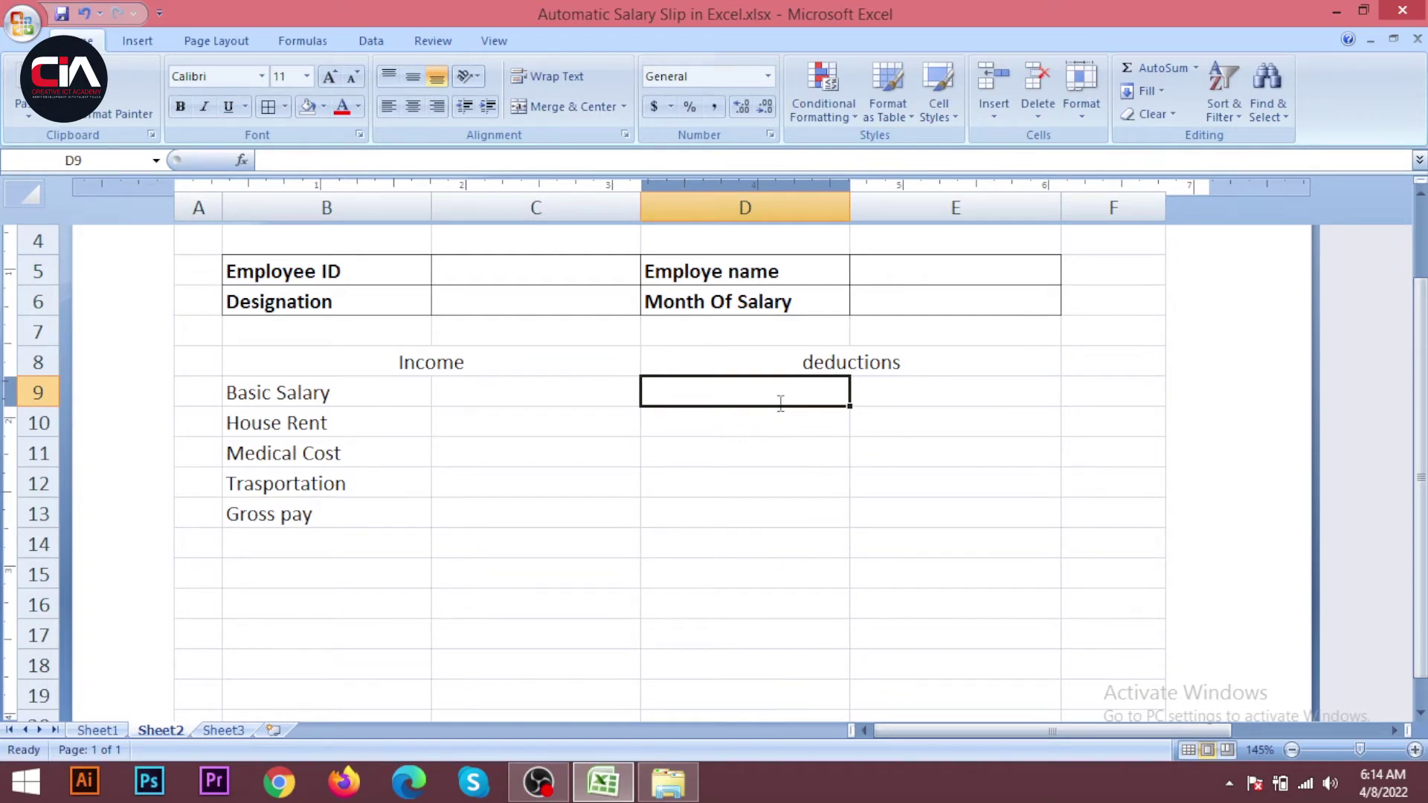
- Enter the deduction labels "PrvidentFund" in D9 and "Loan" in D10 on Sheet2, consulting the list on Sheet1
type("Providen")
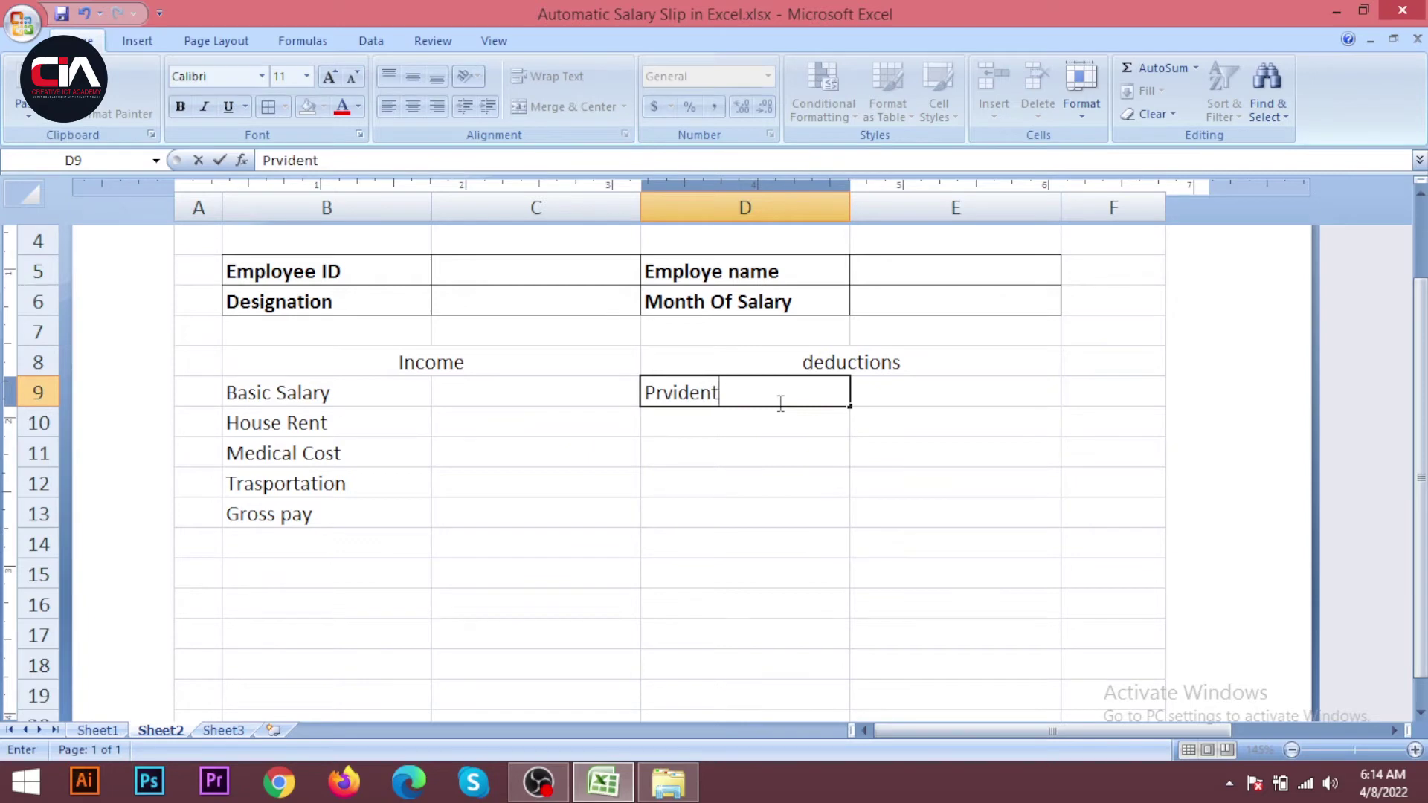
type("t Fund")
left_click(98, 730)
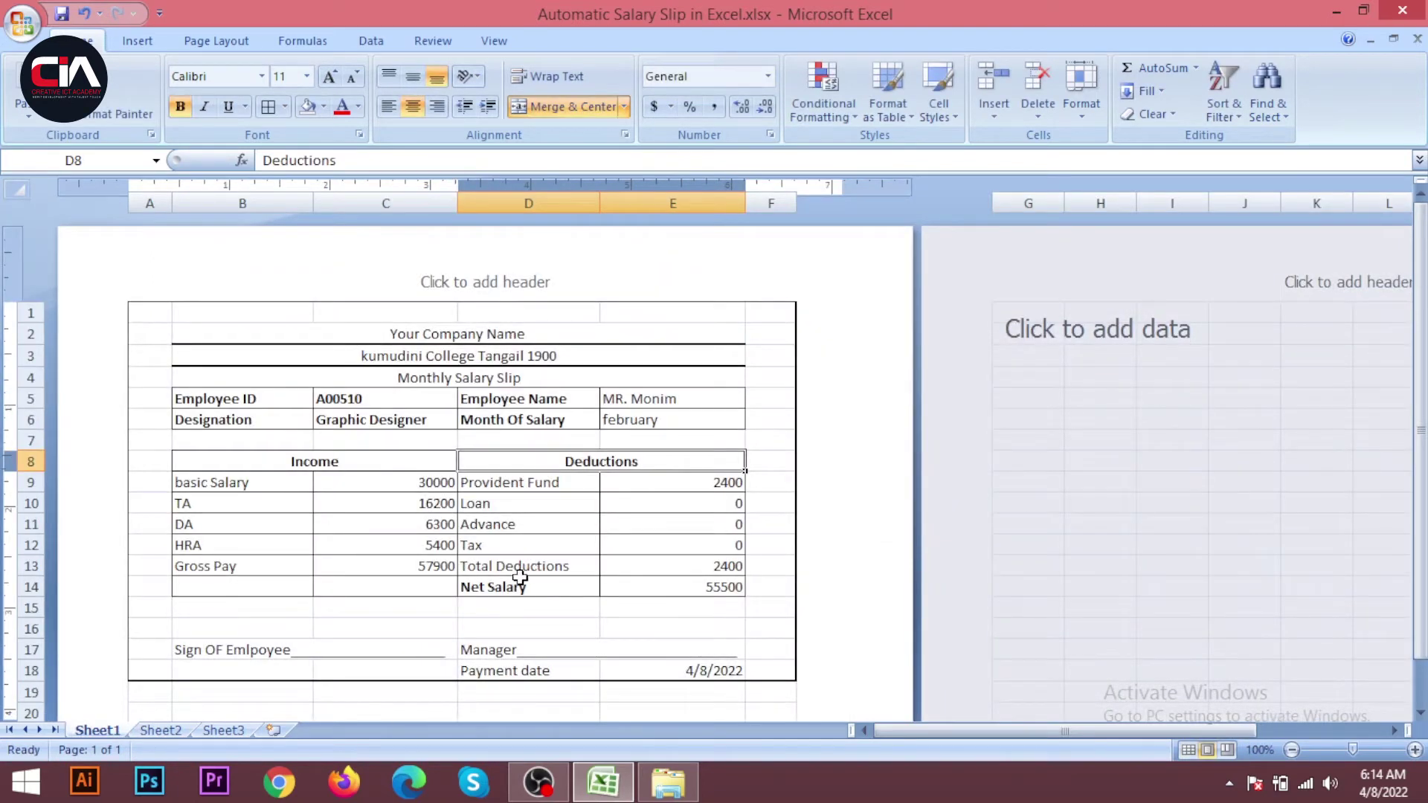
left_click(160, 732)
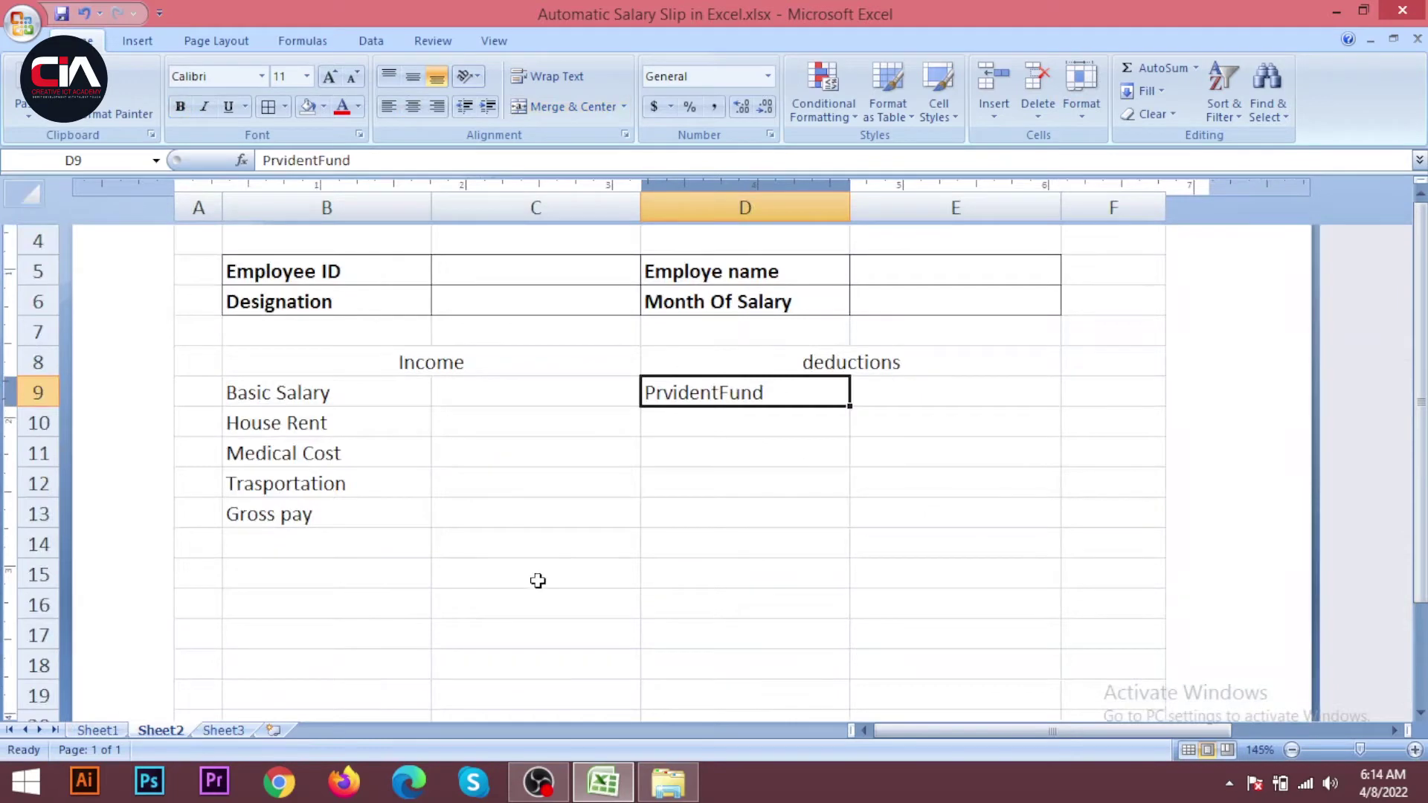
left_click(711, 420)
type("Loan")
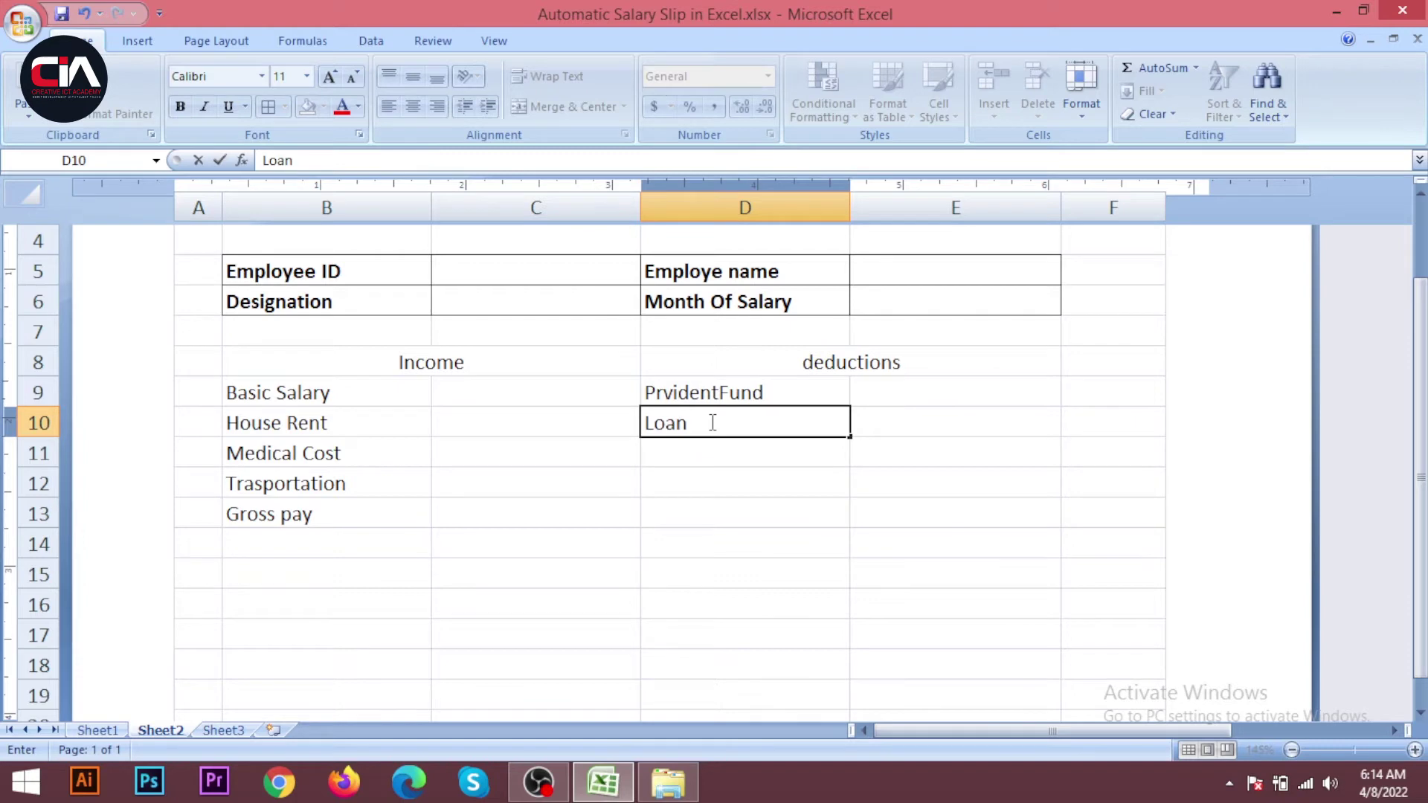
key("Return")
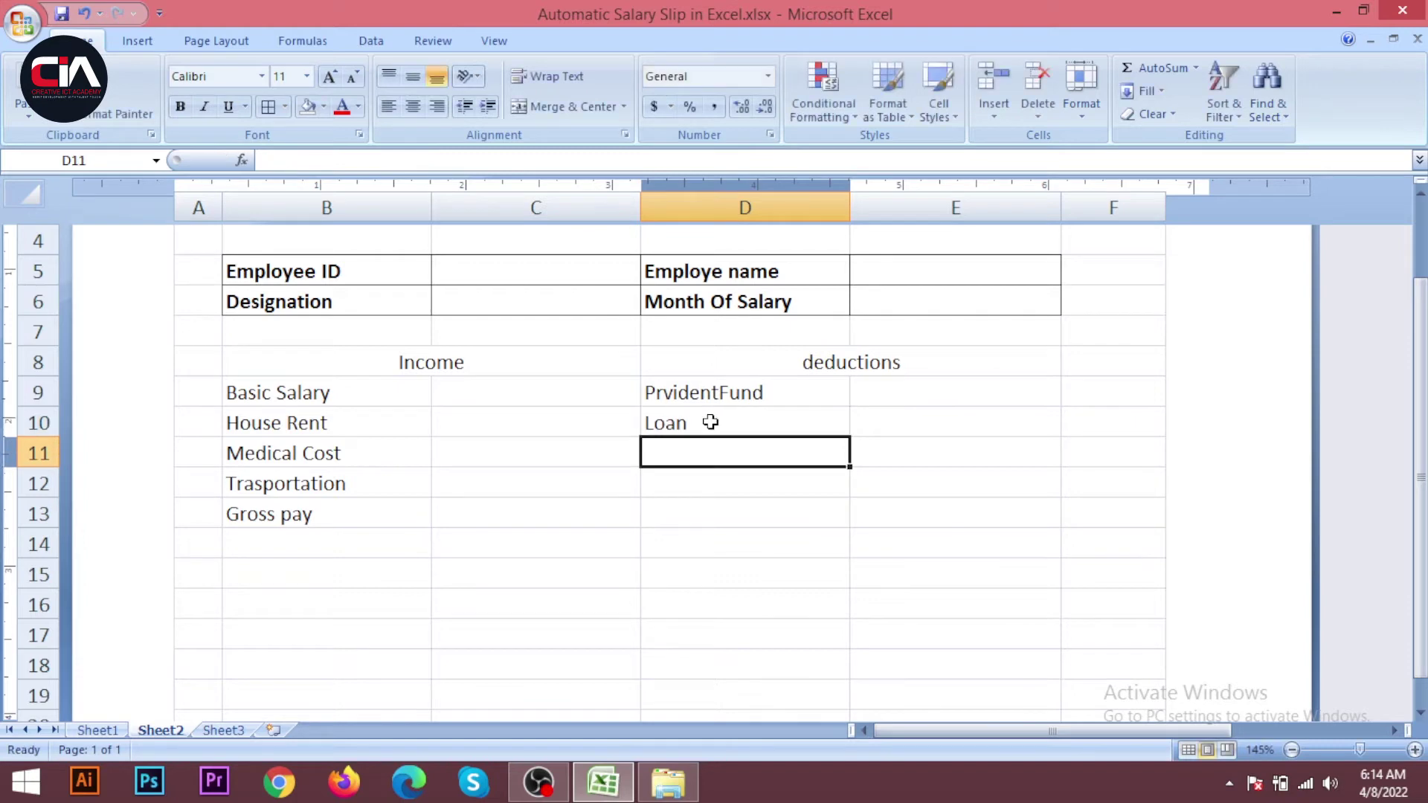
- Enter the deduction label "Advance" in D11
type("A")
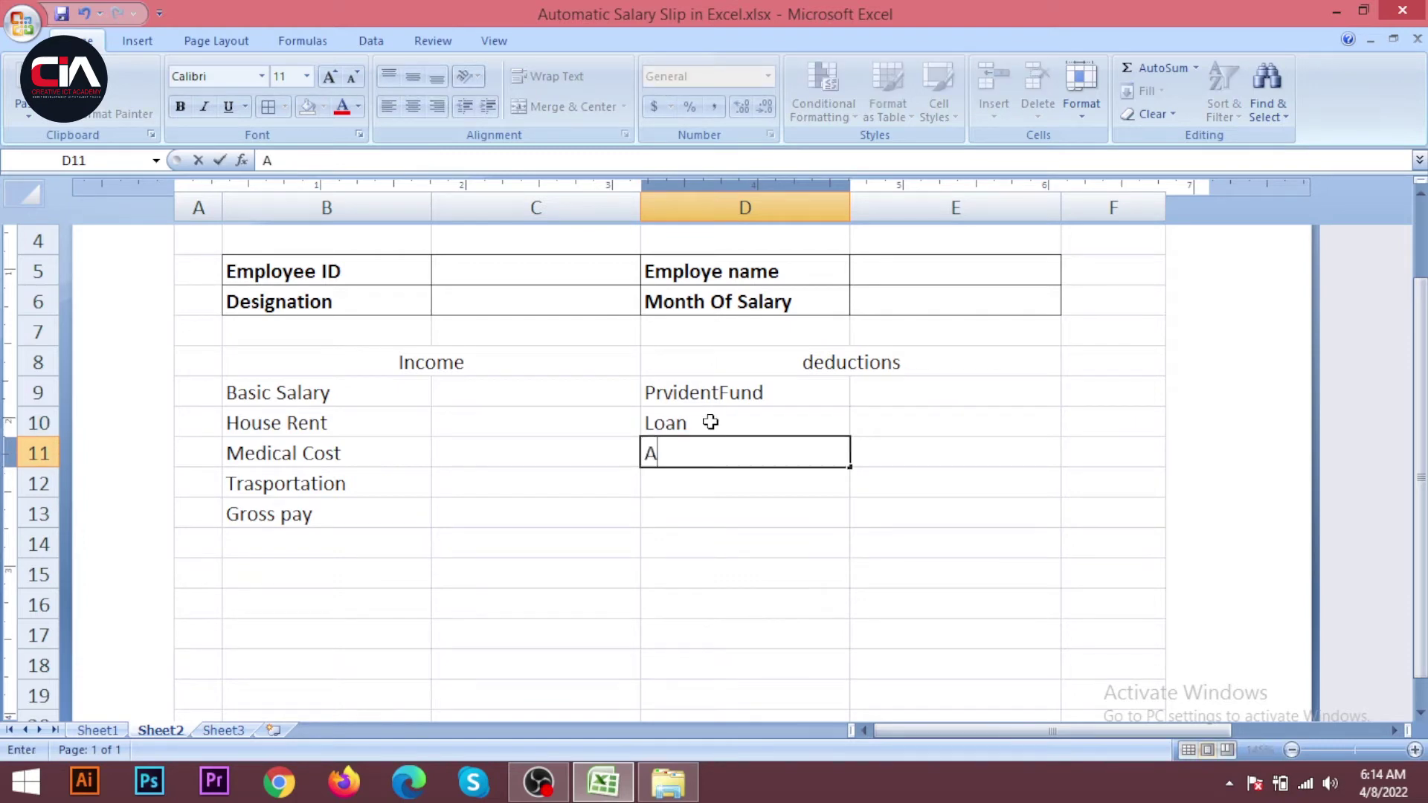
type("dve")
type("ance")
key("Return")
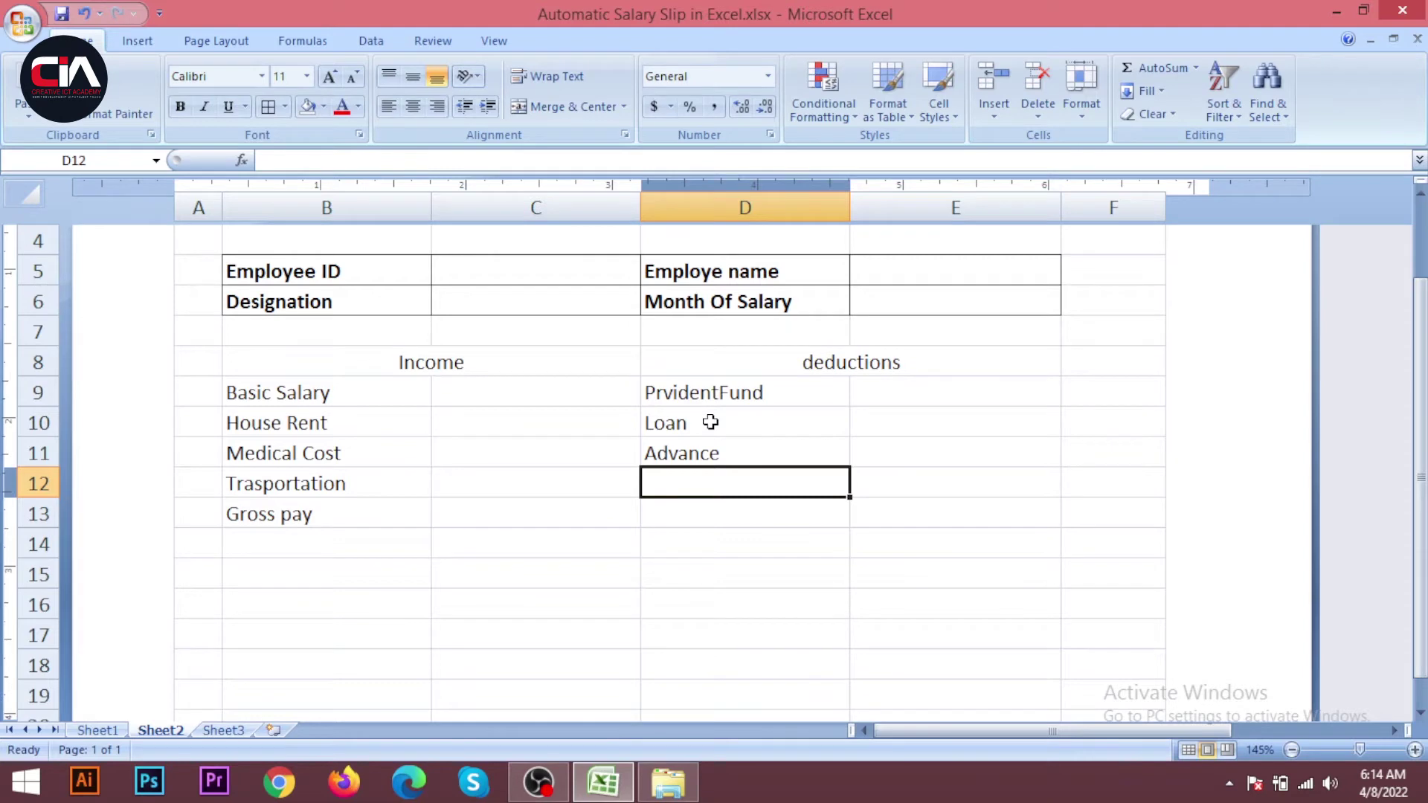
- Enter the deduction labels "tax" in D12 and "Total Deduction" in D13 on Sheet2, consulting the list on Sheet1
type("tax")
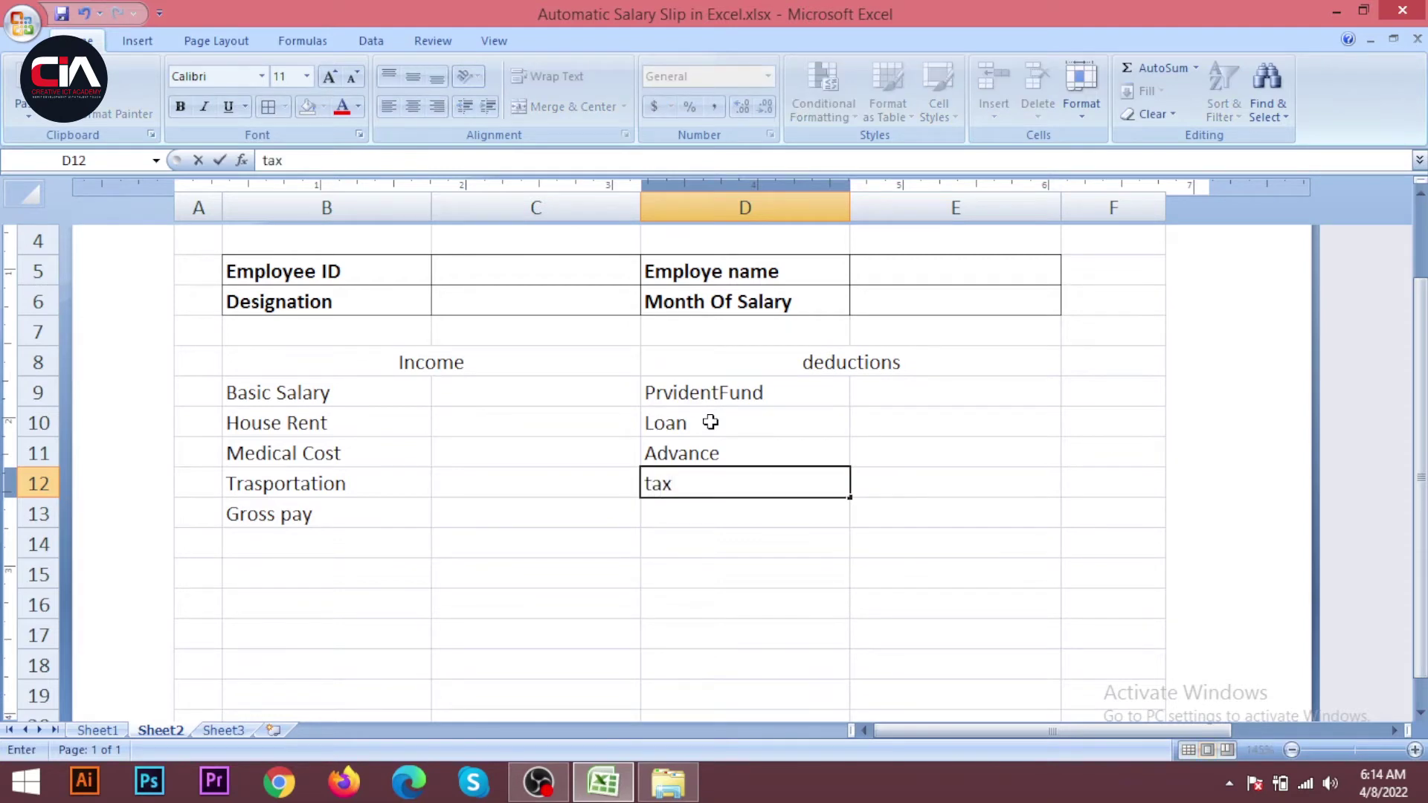
key("Return")
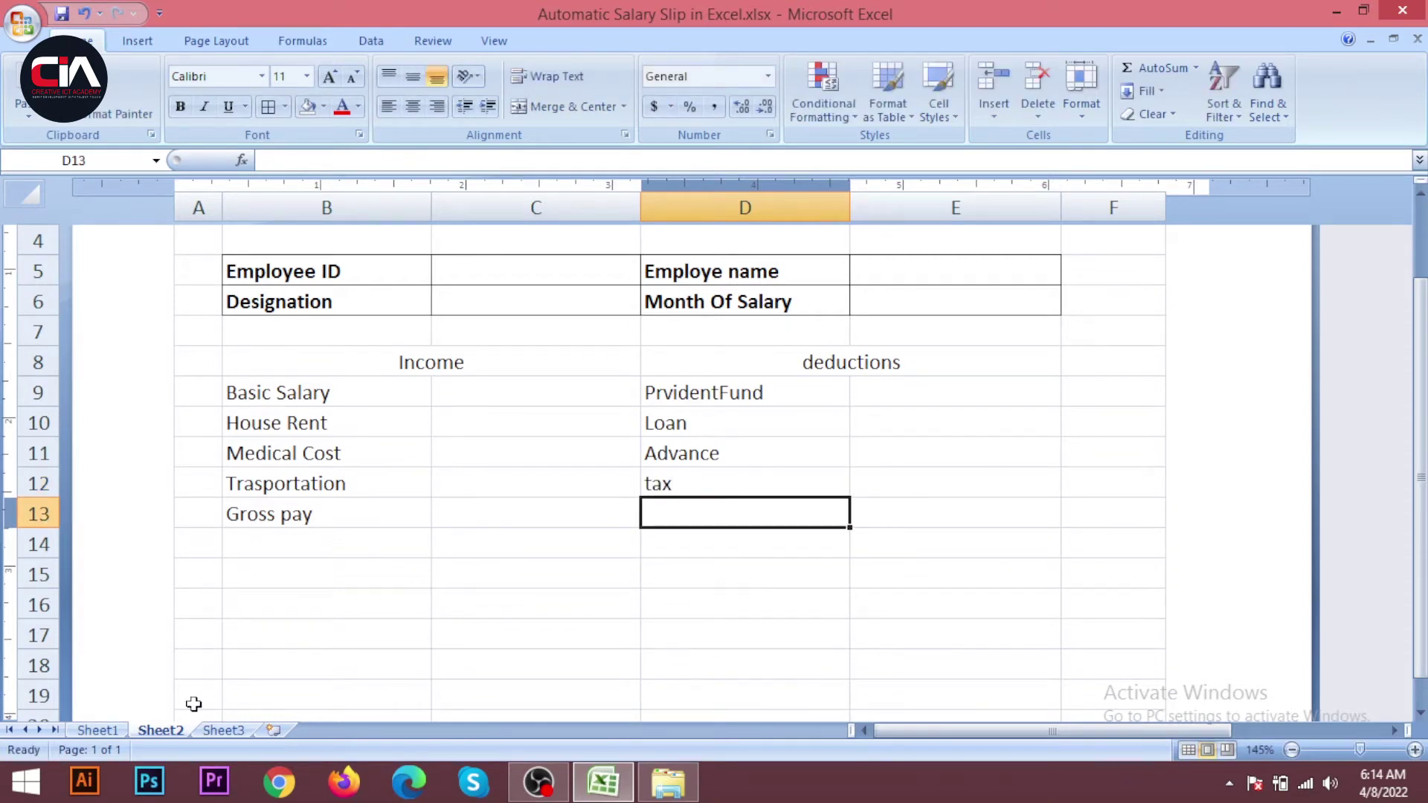
left_click(125, 732)
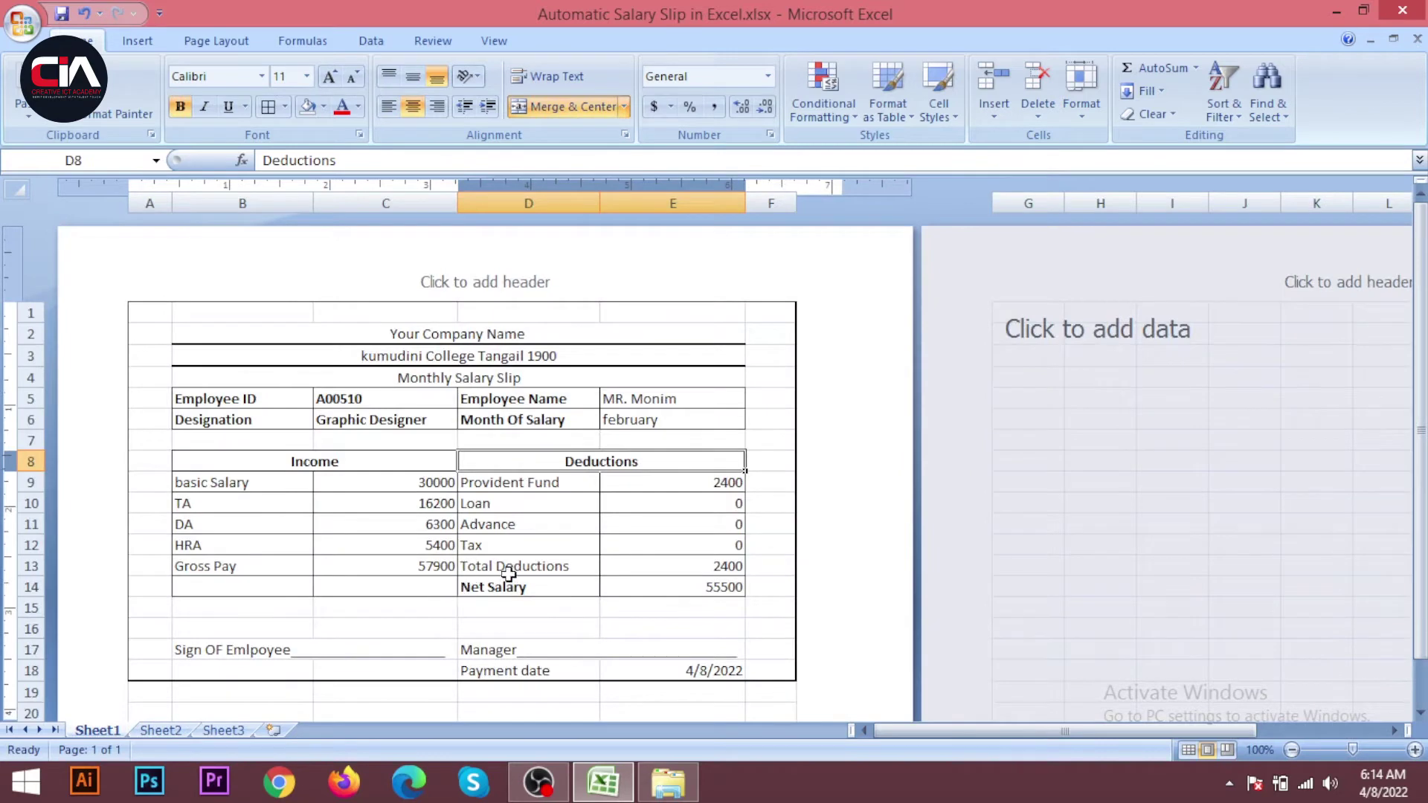
left_click(160, 730)
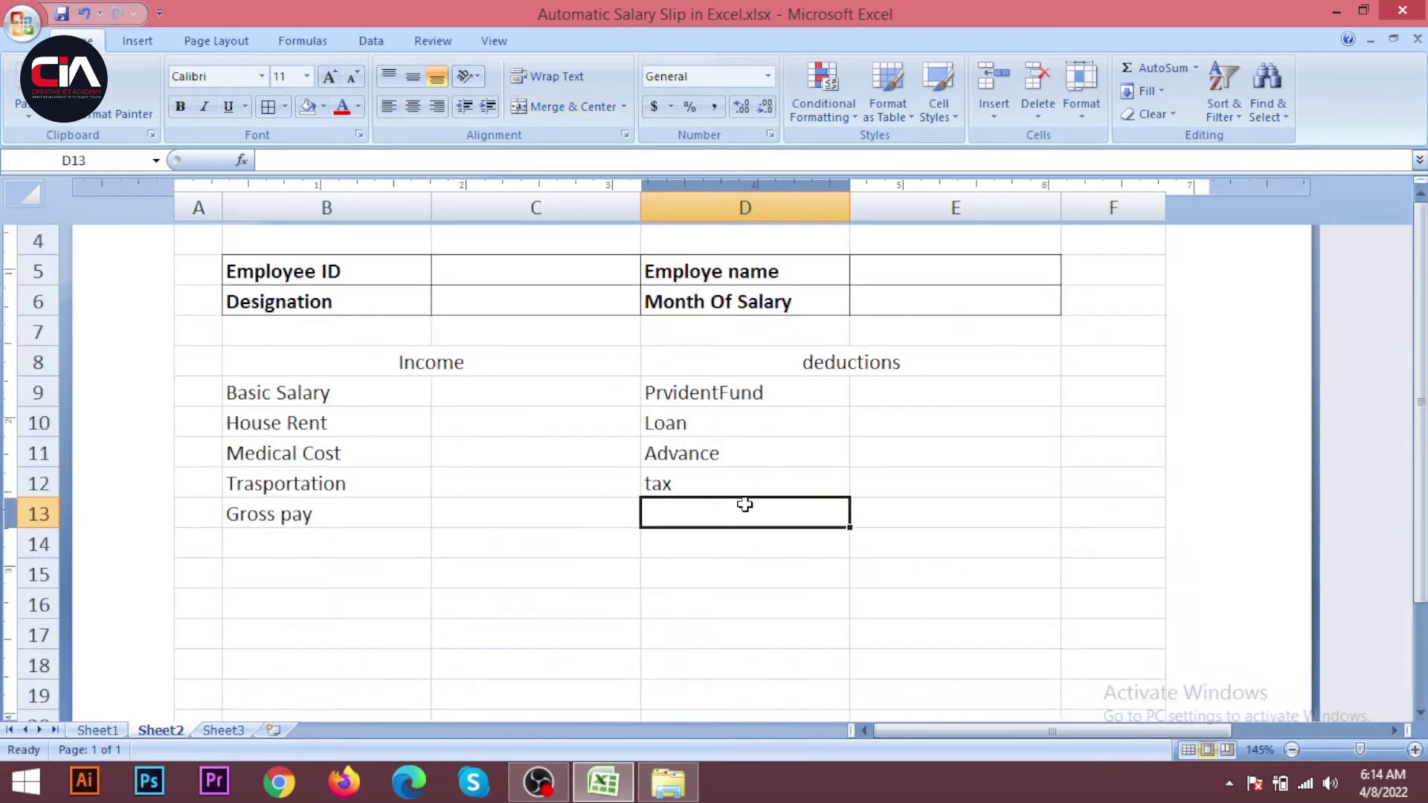
type("Tota")
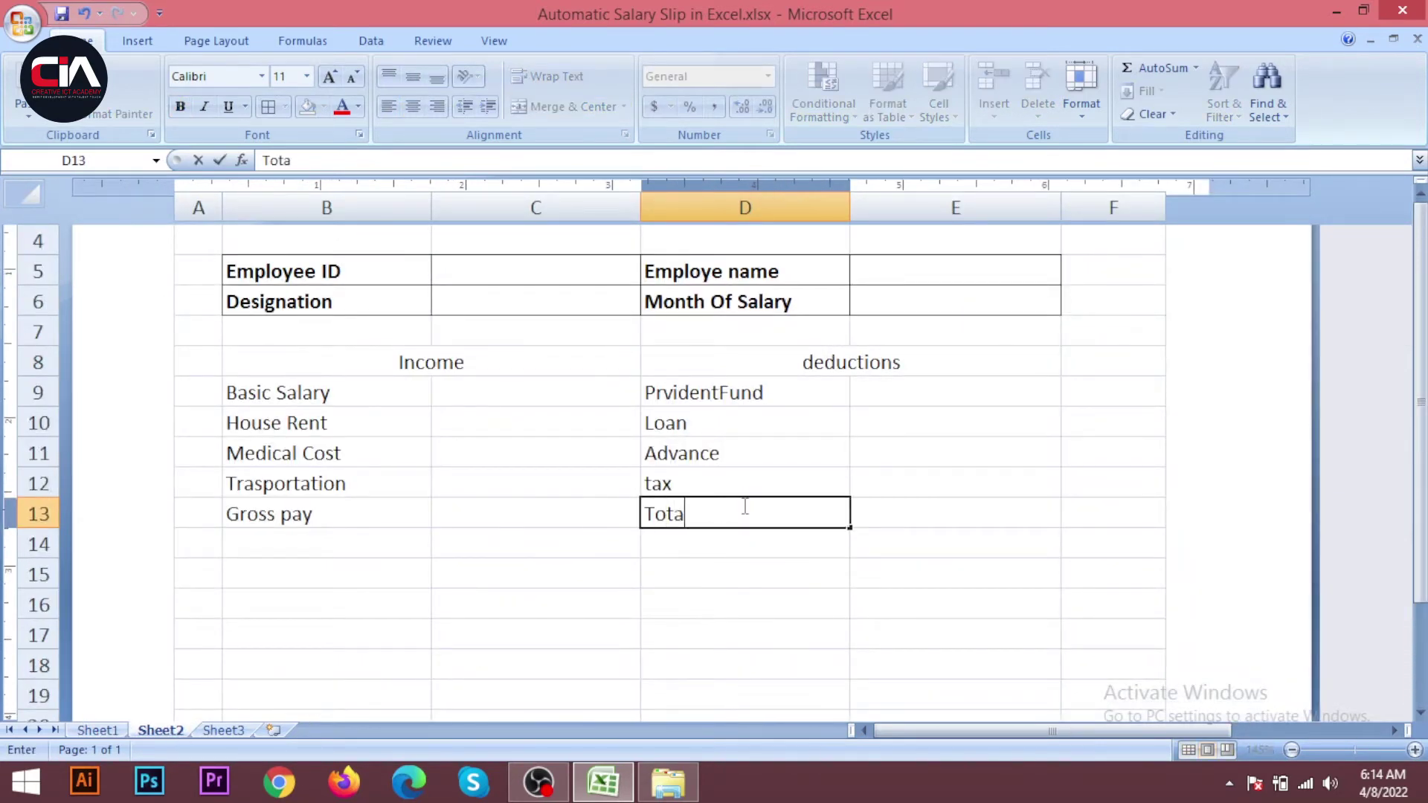
type("l Deduction")
left_click(956, 491)
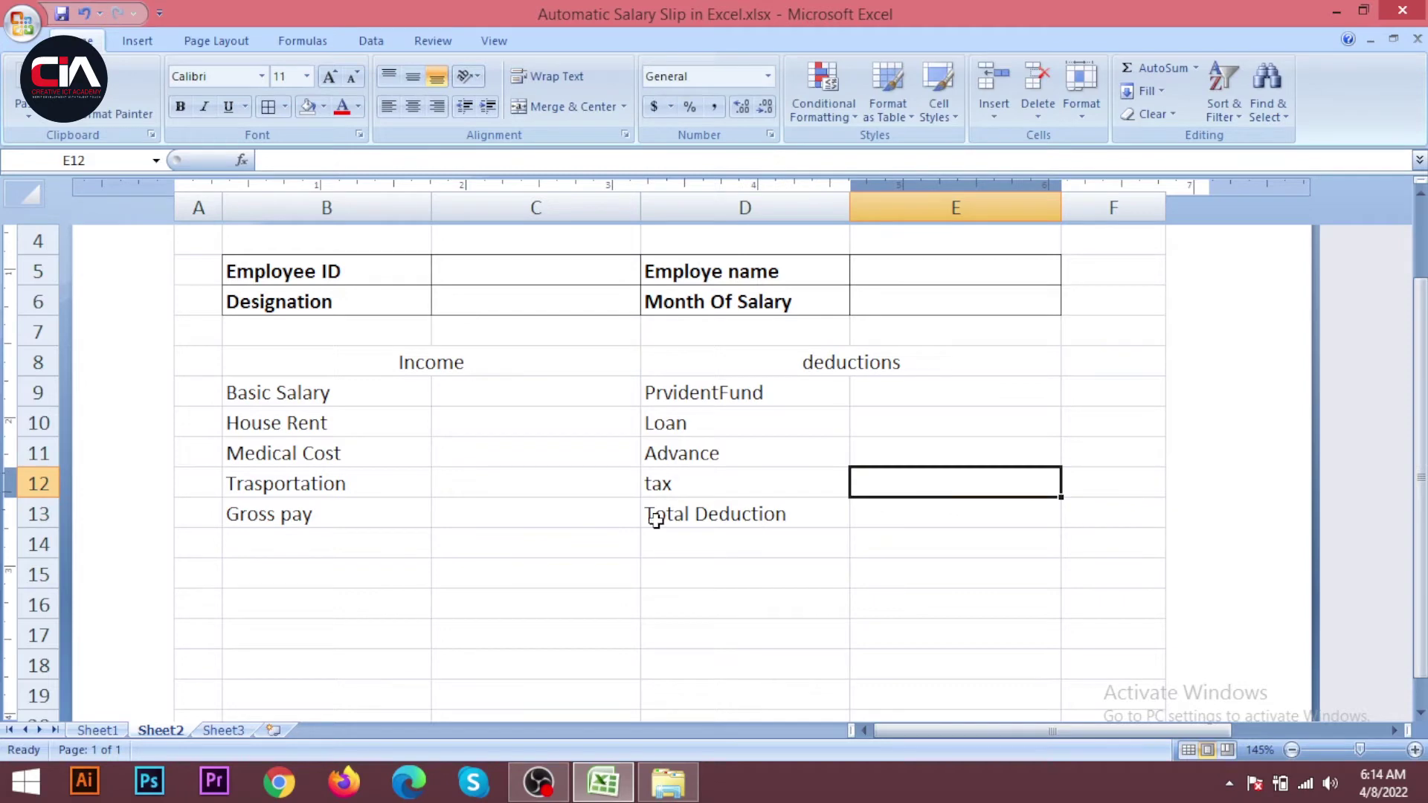
- Check the finished slip on Sheet1 and apply all borders to the income and deductions table B8:E13 on Sheet2
mouse_move(601, 781)
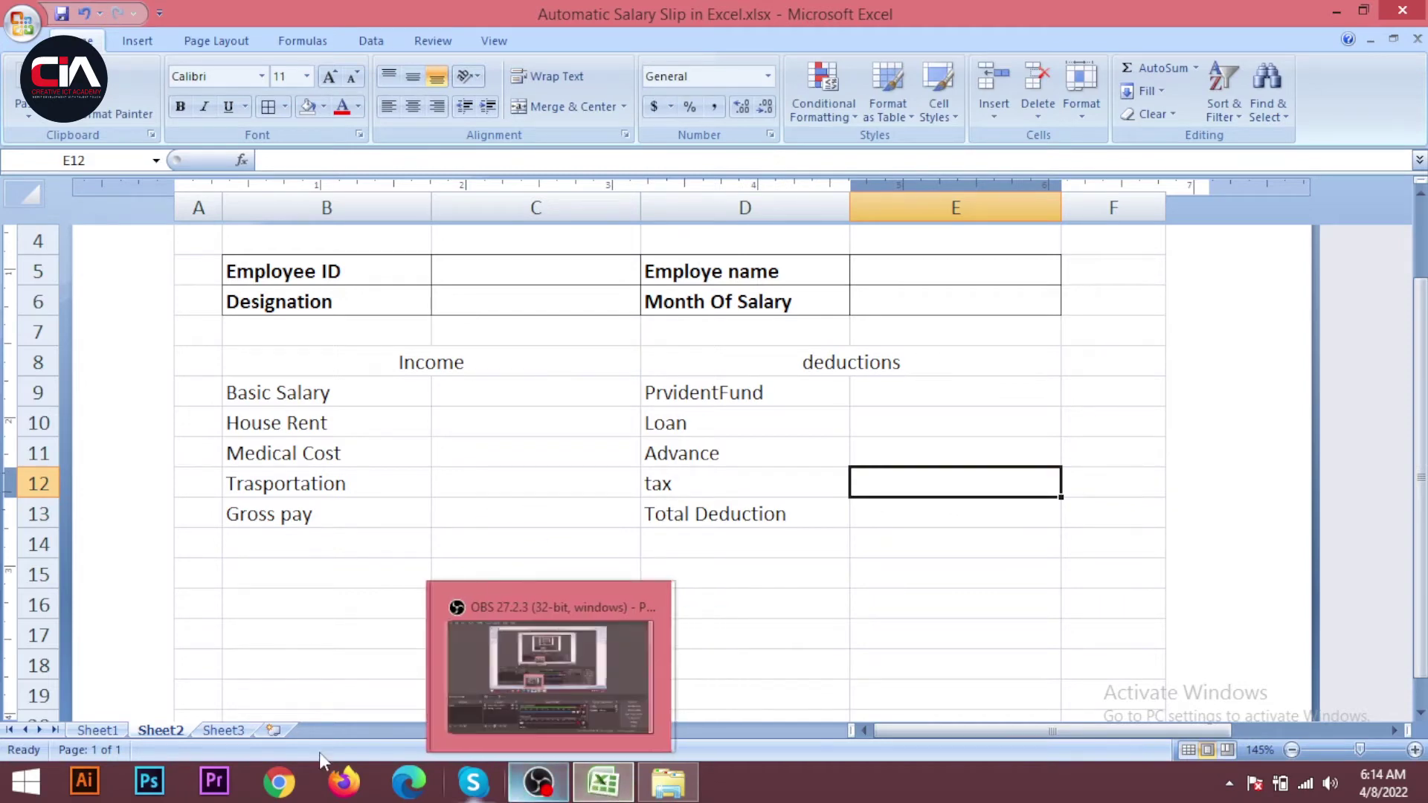
left_click(100, 730)
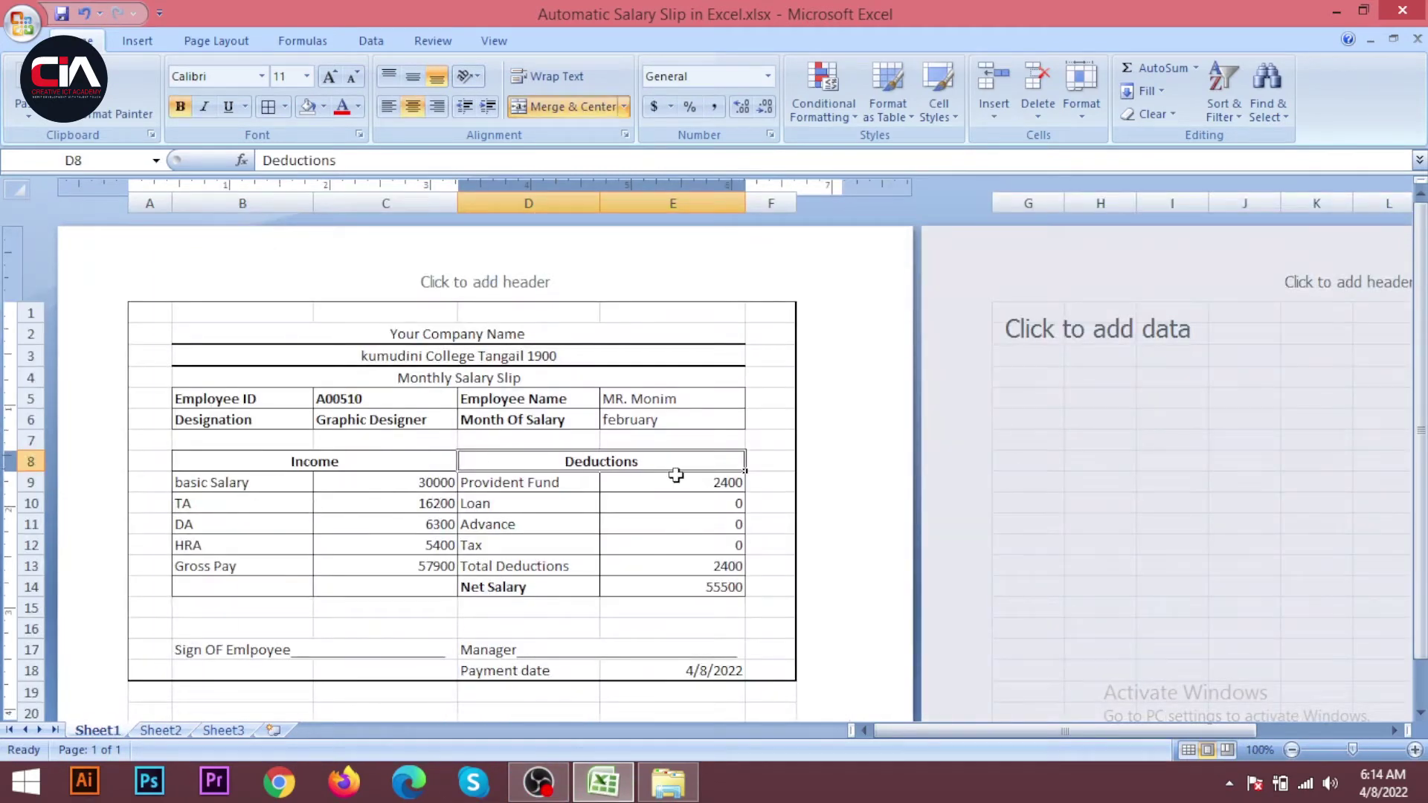
left_click(167, 730)
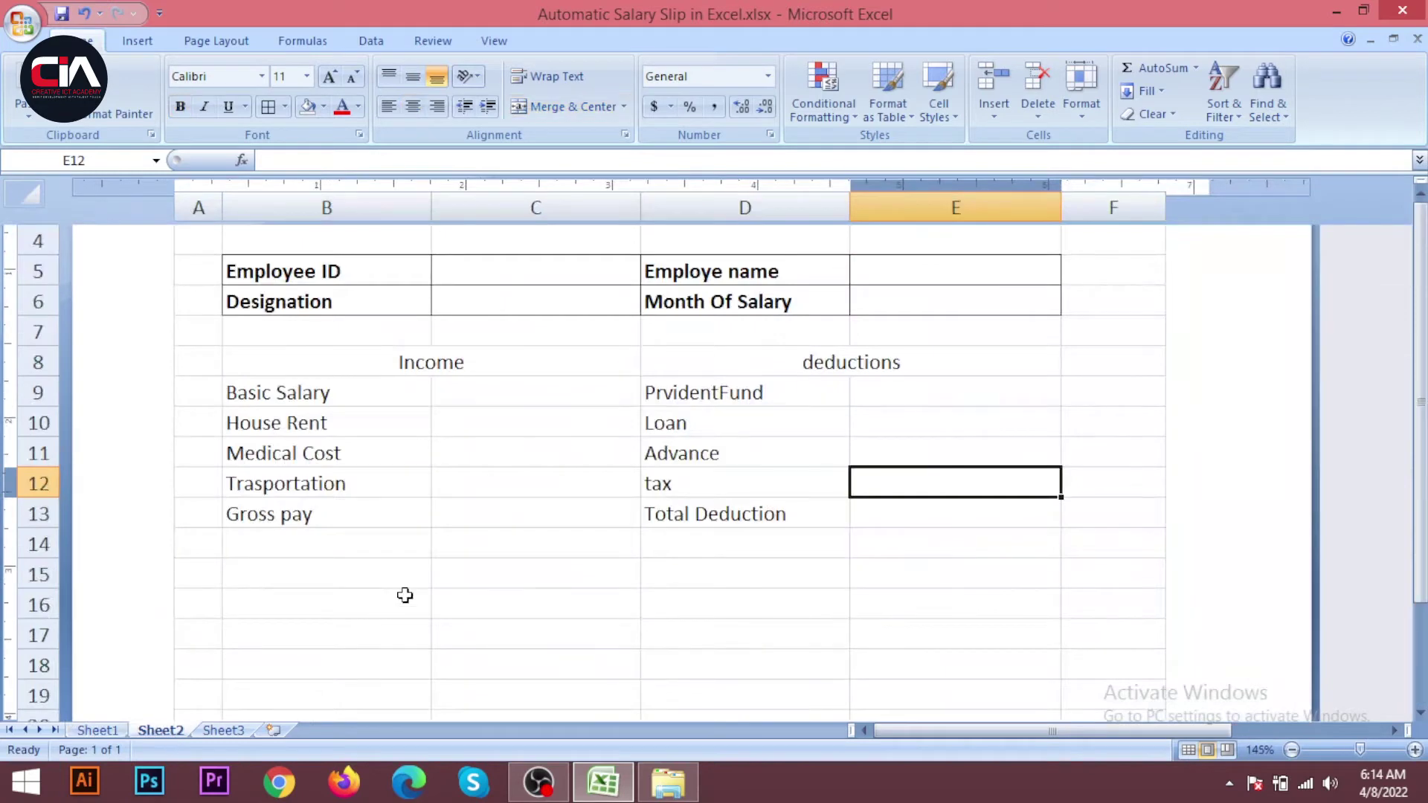
left_click(414, 399)
left_click_drag(342, 364, 853, 511)
left_click(284, 107)
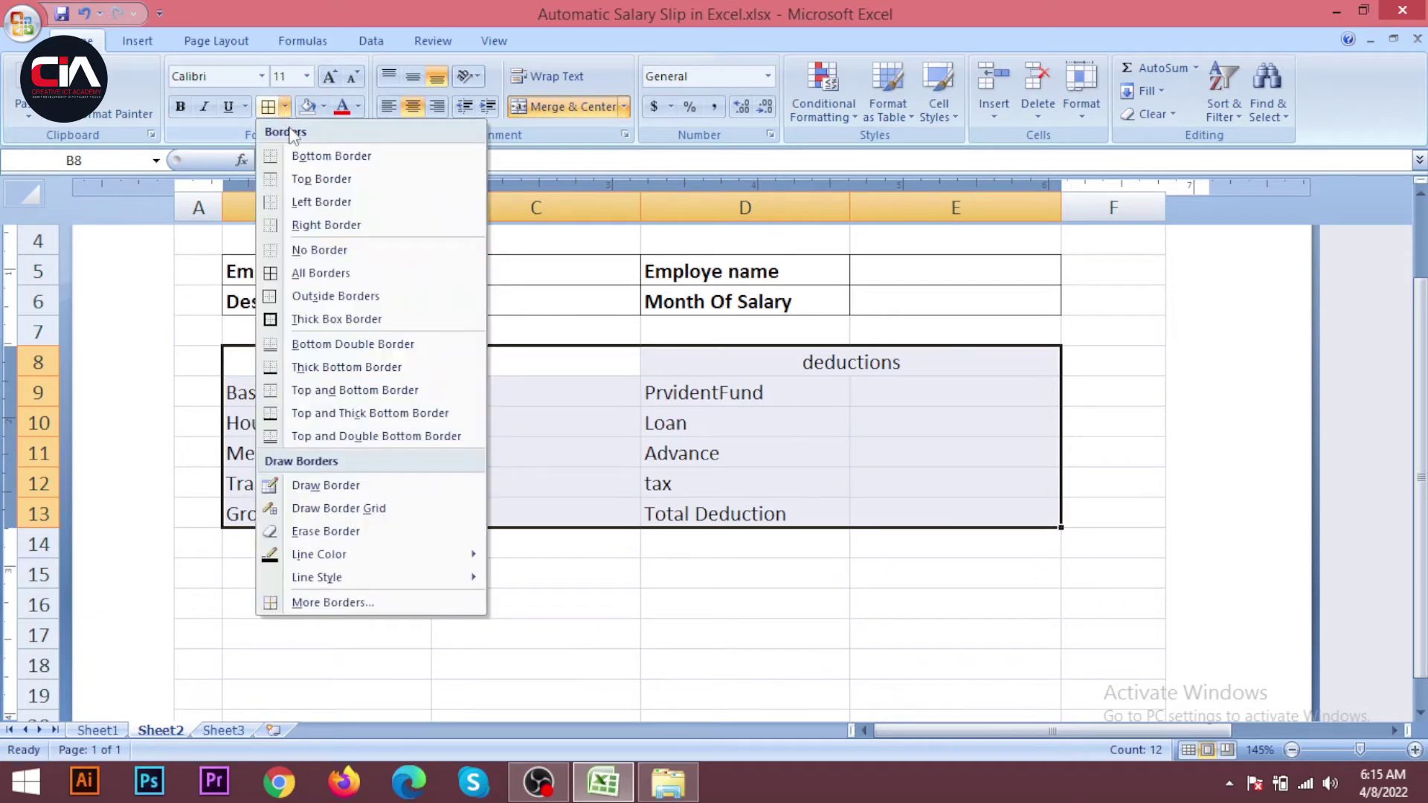
left_click(312, 275)
left_click(557, 611)
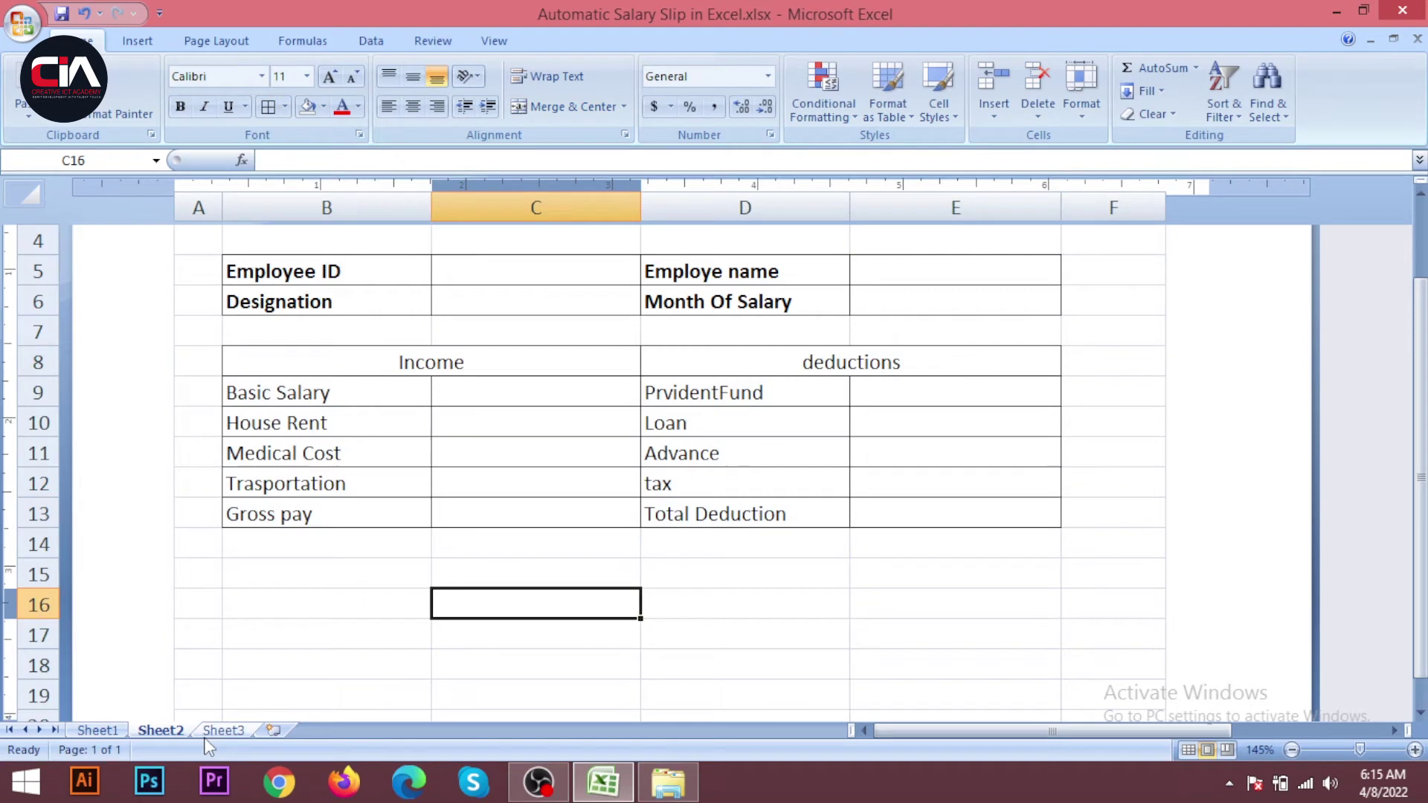
- Make the income labels in B9:B13 and the deduction labels in D9:D13 on Sheet2 bold, consulting Sheet1
left_click(116, 731)
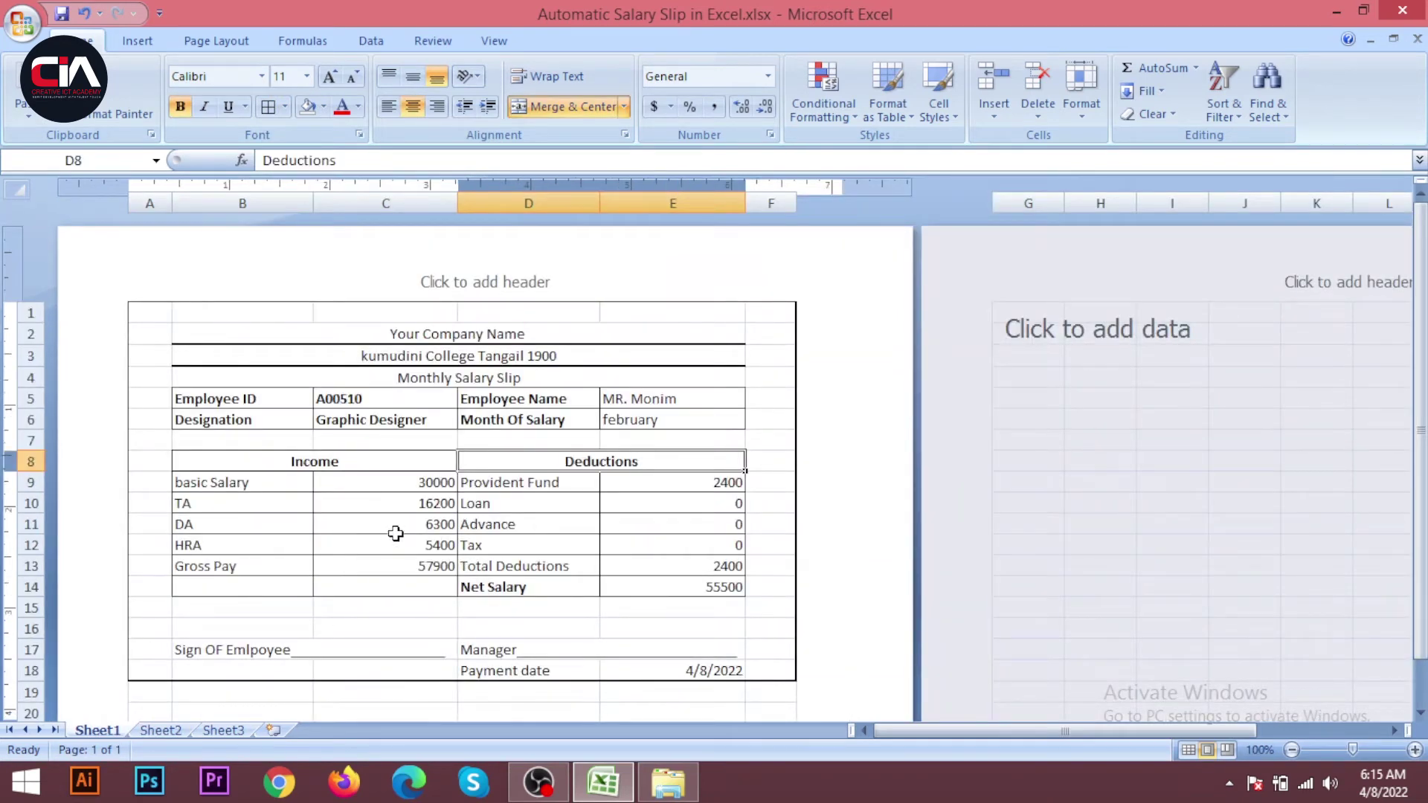
left_click(160, 731)
left_click_drag(342, 396, 727, 520)
left_click_drag(322, 391, 320, 525)
left_click(179, 107)
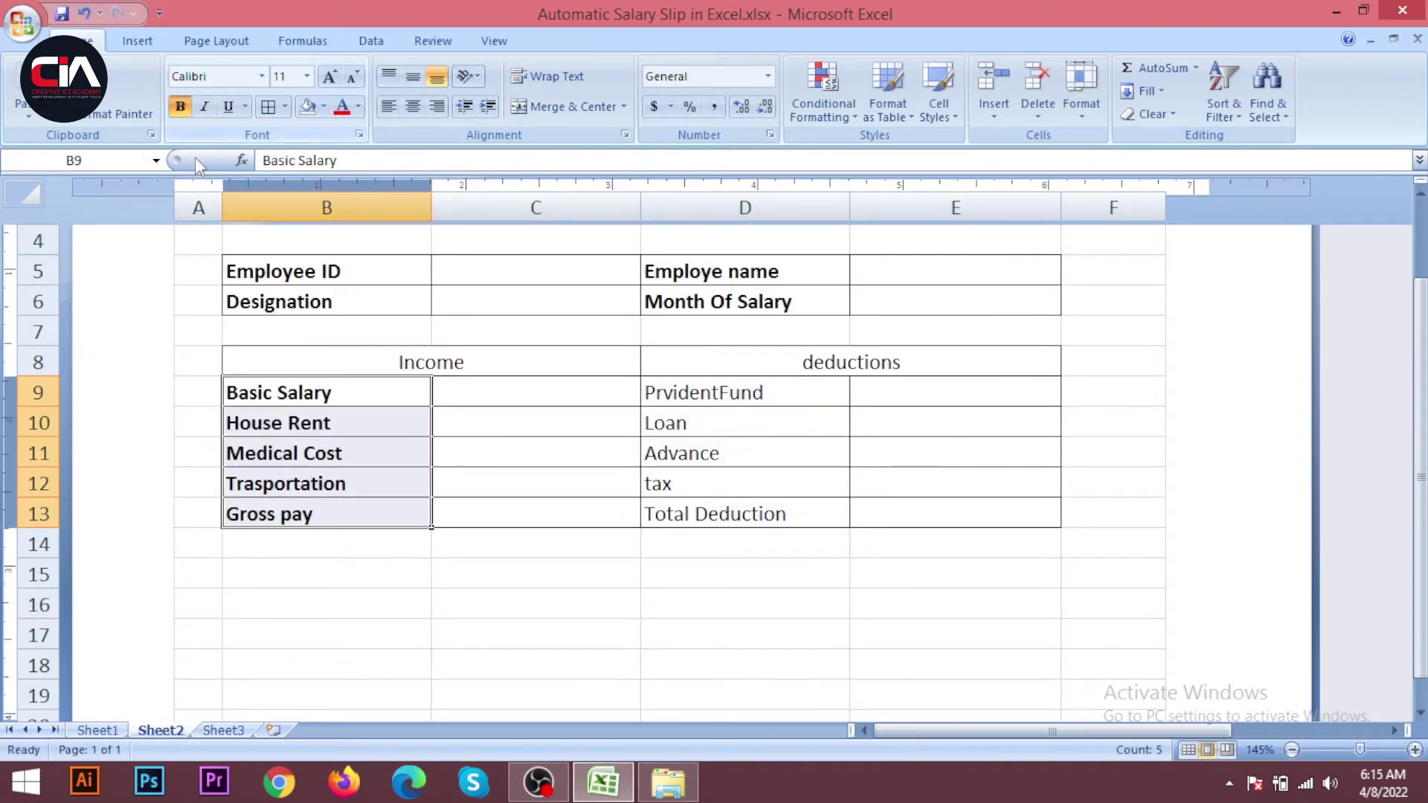
left_click_drag(772, 394, 771, 510)
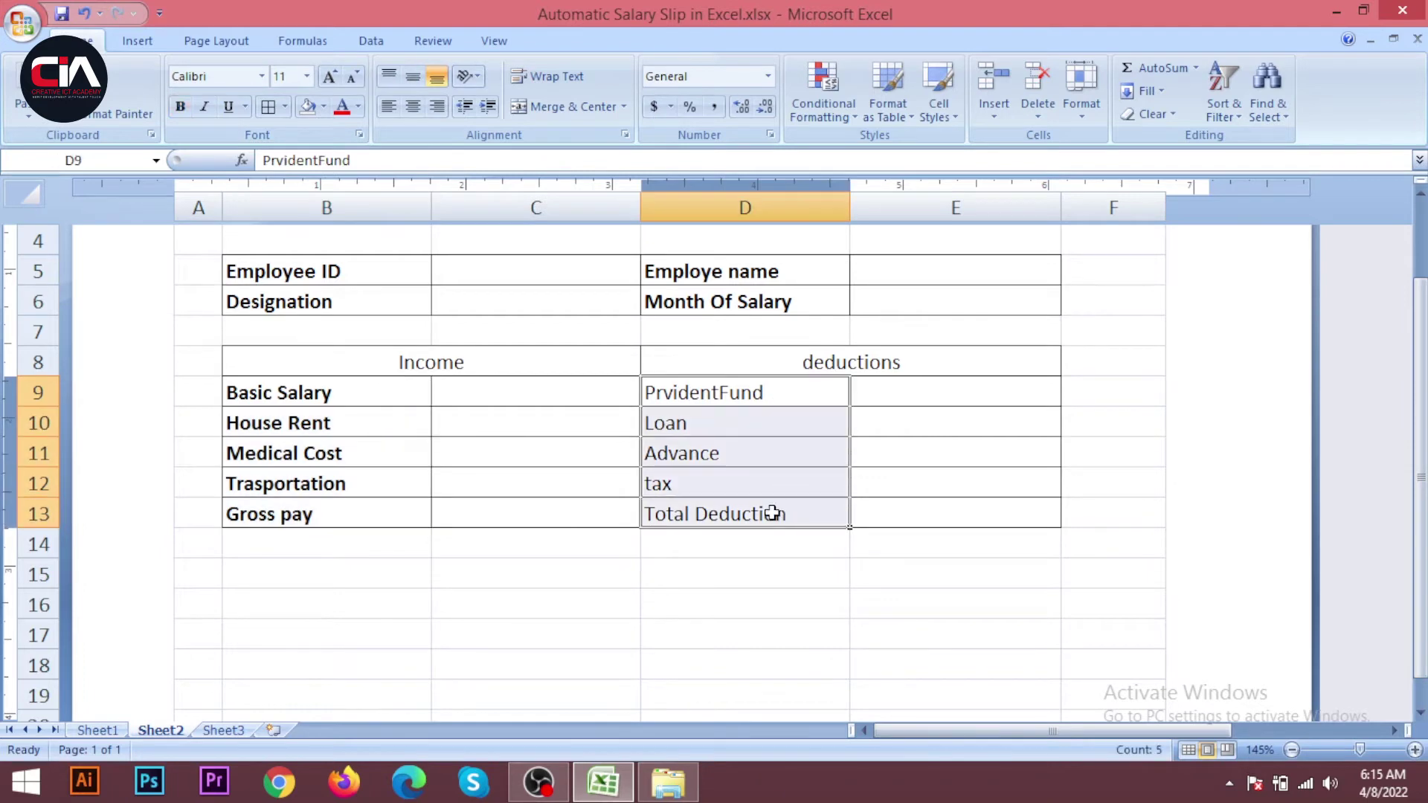
left_click(183, 108)
left_click(654, 506)
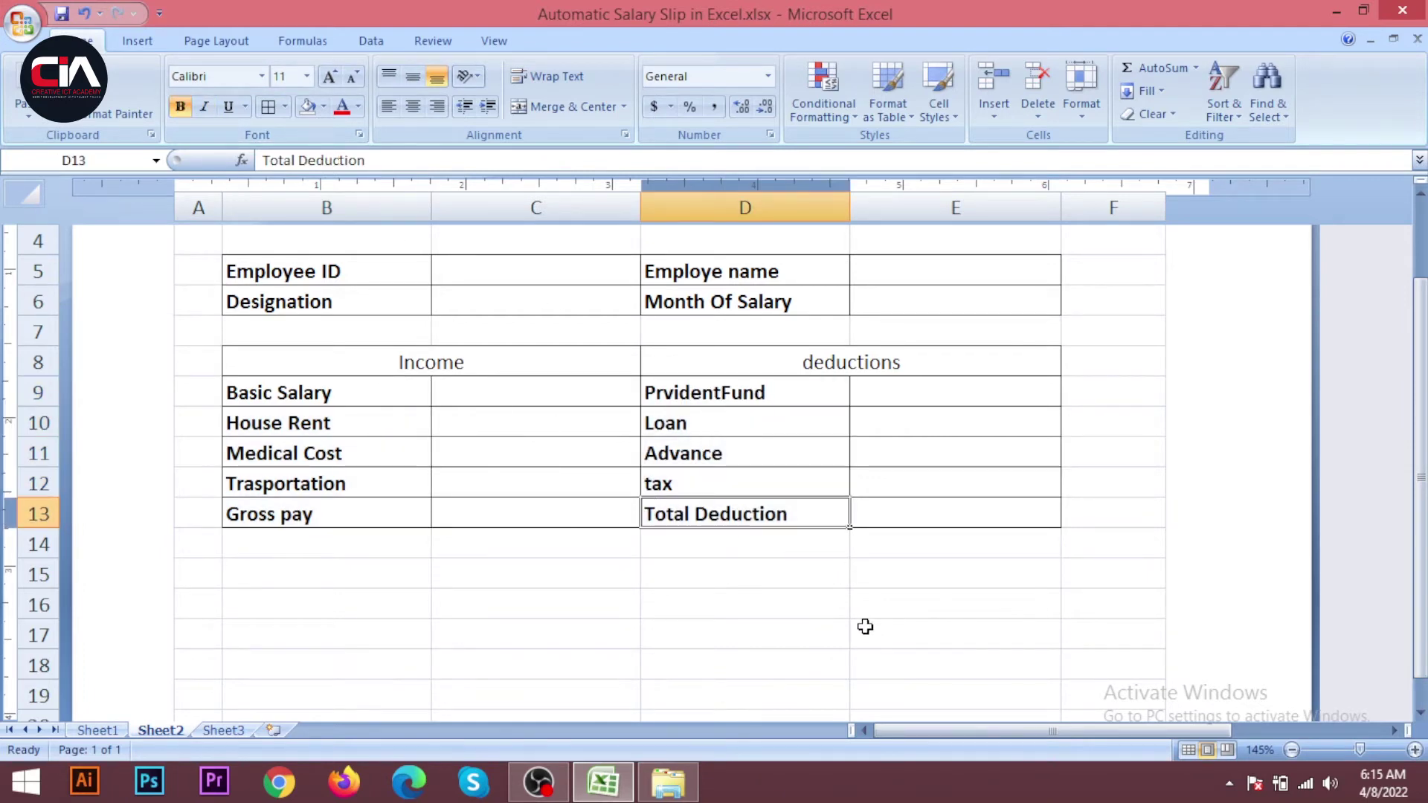
scroll(810, 610, "up", 1)
scroll(764, 593, "down", 1)
left_click(514, 395)
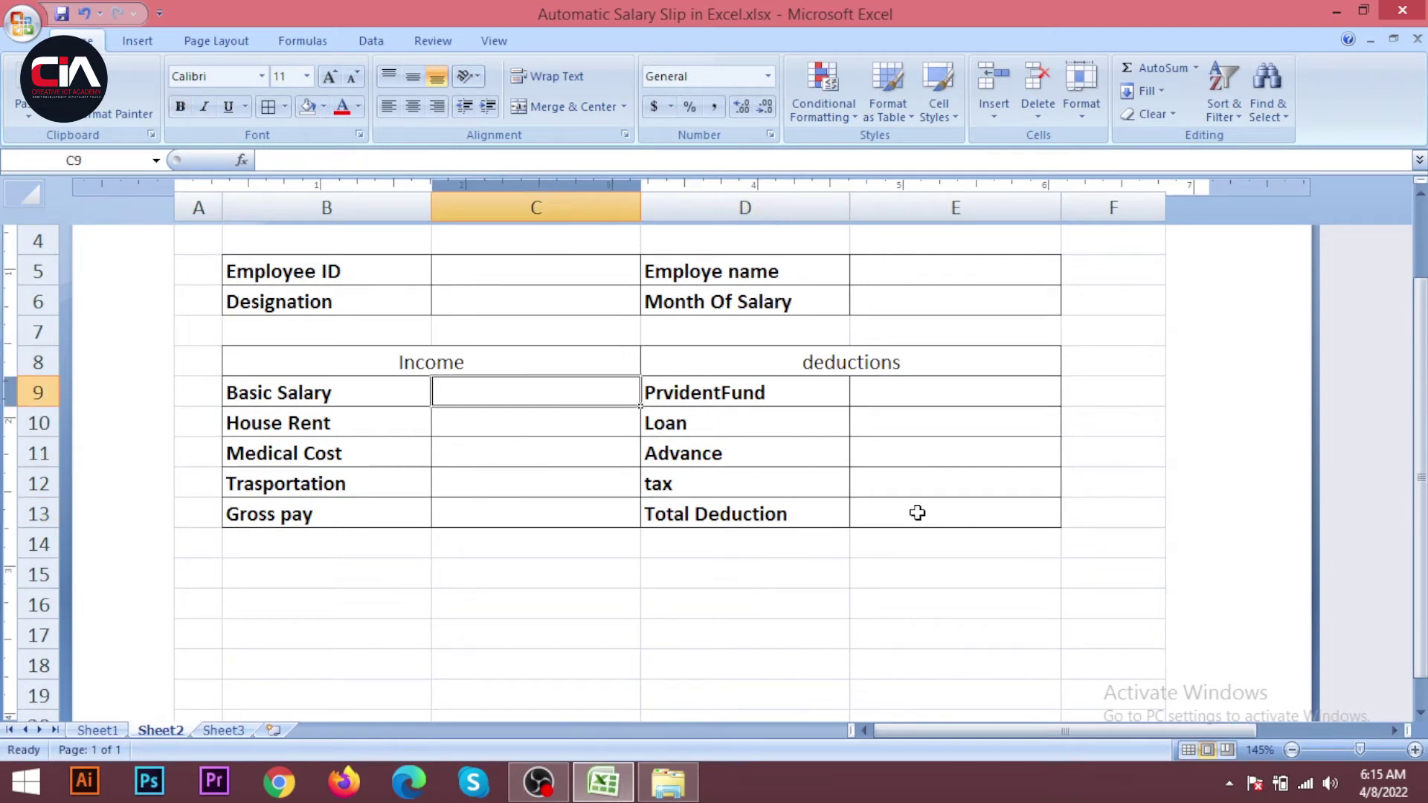
left_click(540, 429)
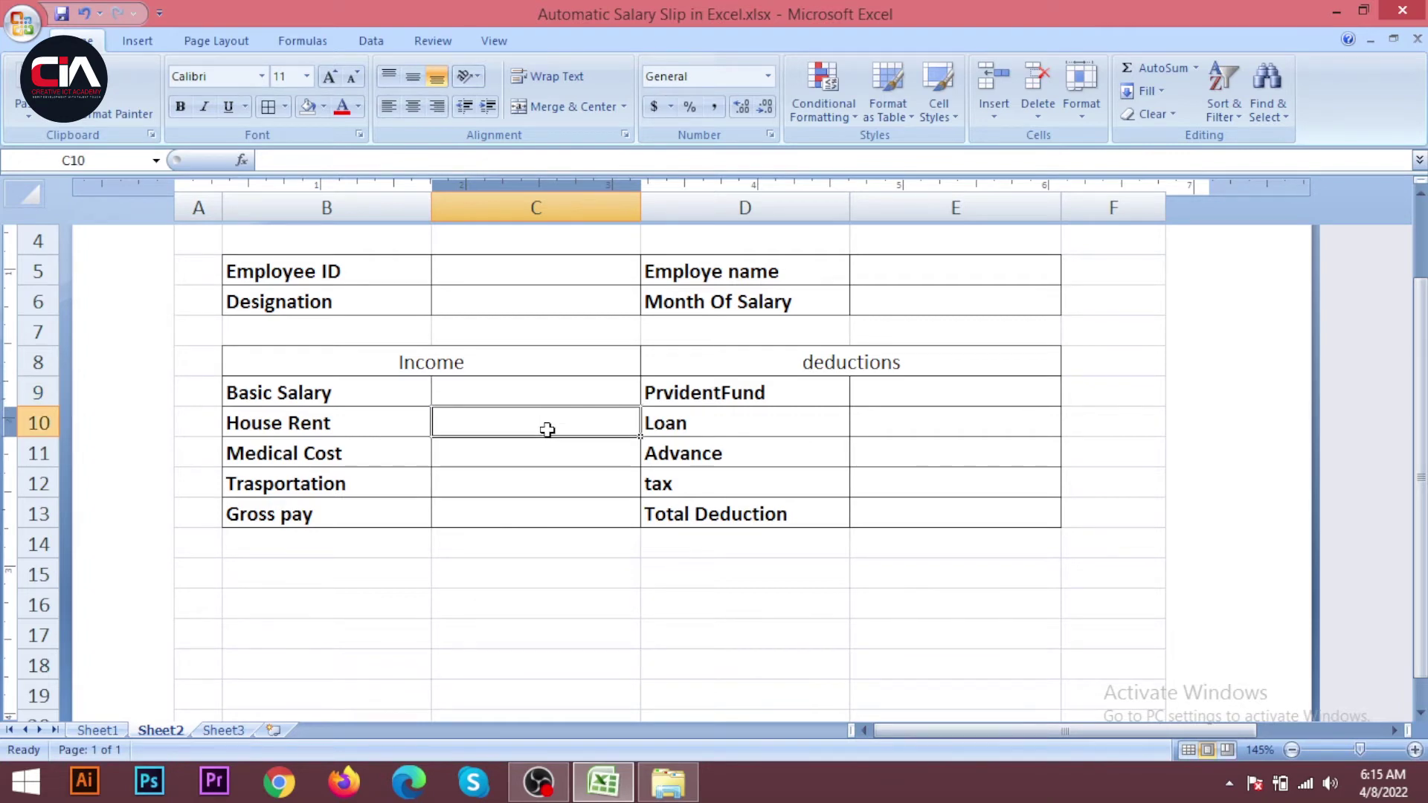
left_click(506, 392)
left_click(501, 440)
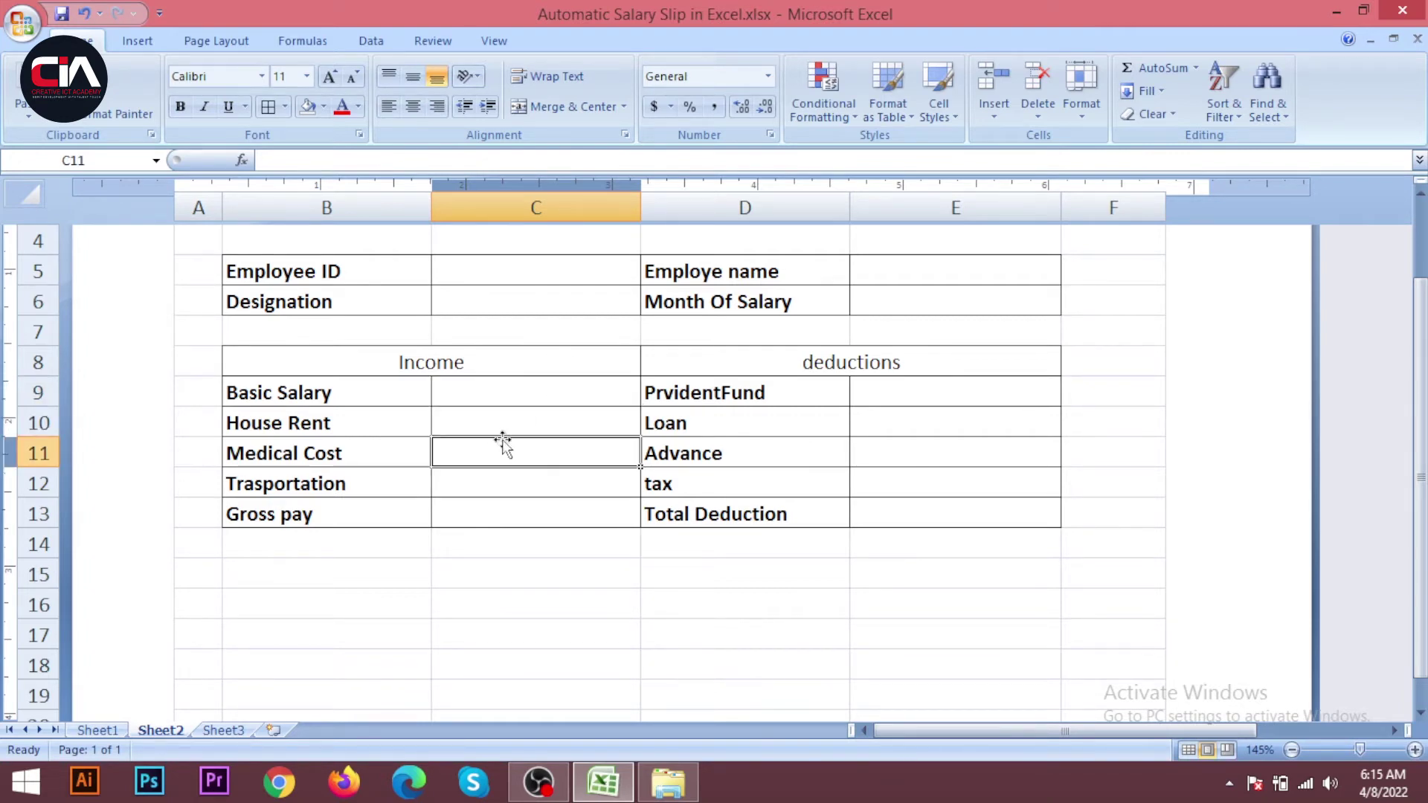
- Enter the House Rent formula =C9*30% in C10, calculating it from the basic salary
left_click(502, 428)
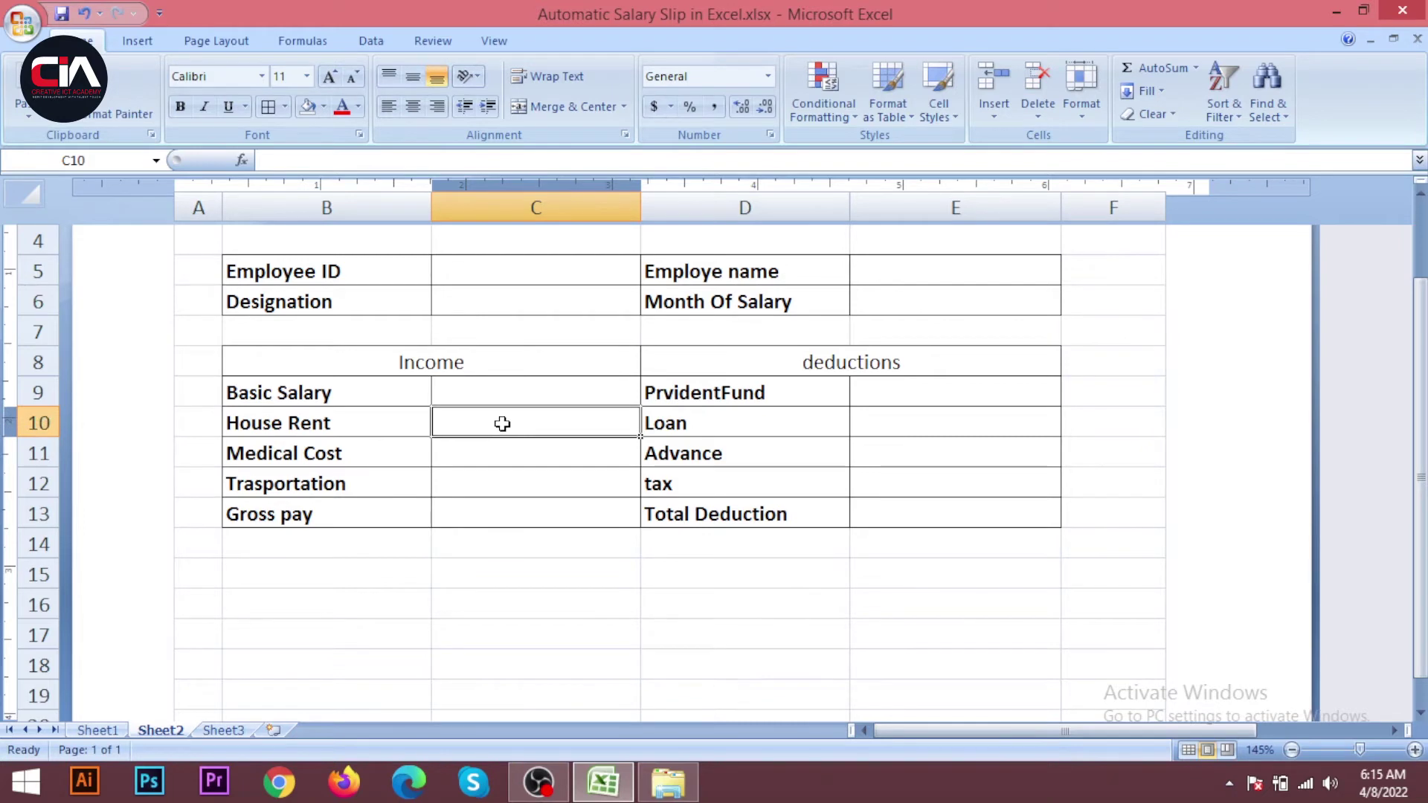
type("=")
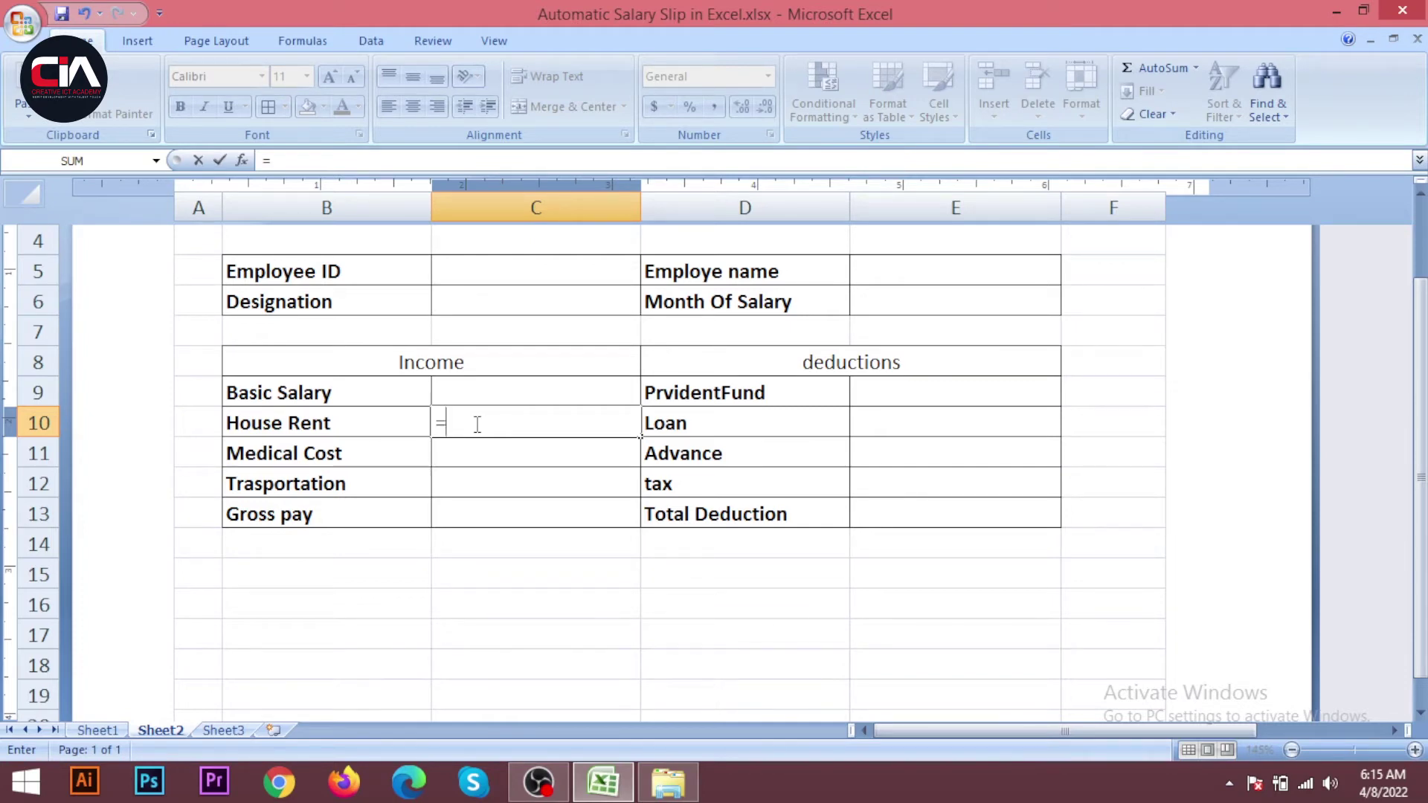
left_click(475, 389)
type("*30/100")
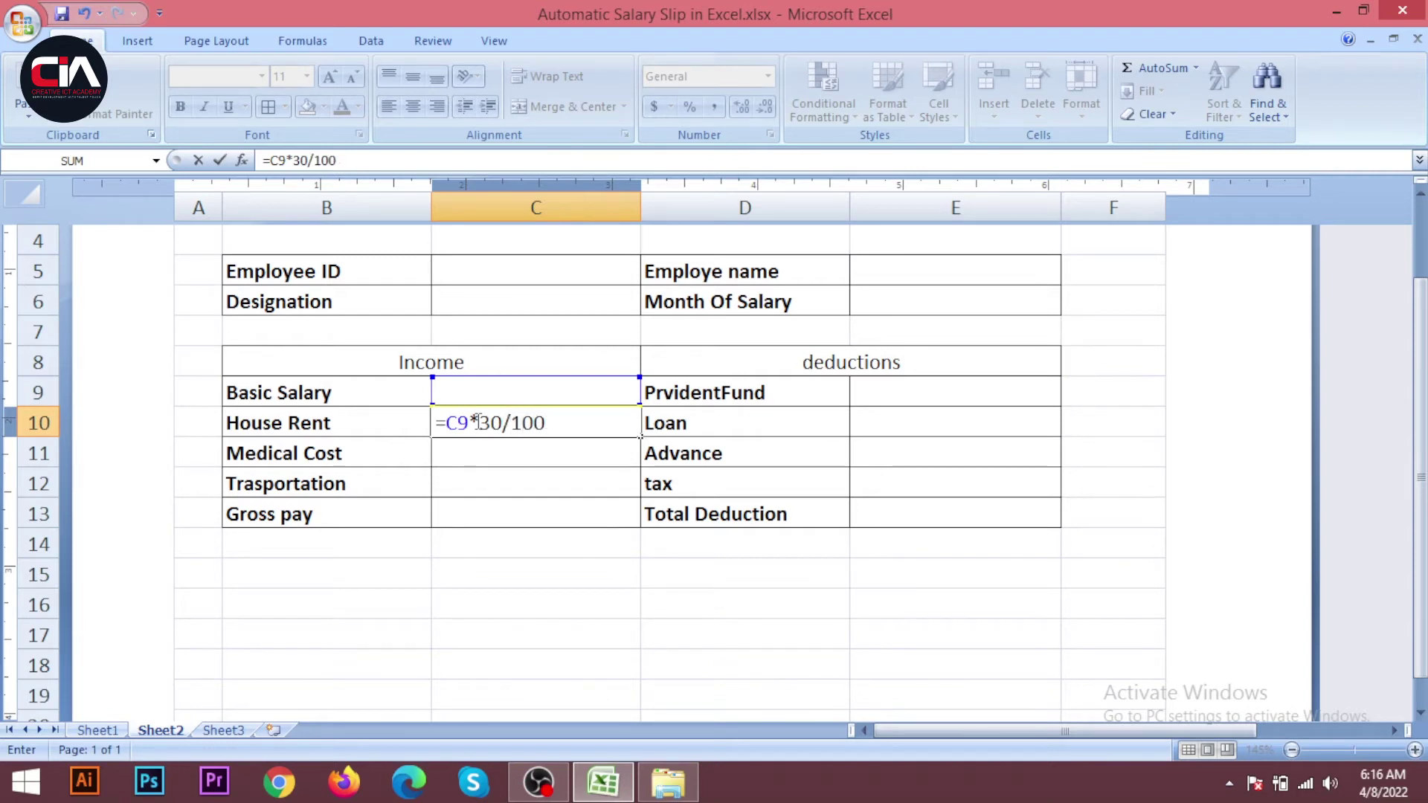
key("BackSpace")
key("BackSpace")
key("BackSpace")
key("BackSpace")
type("%")
key("Return")
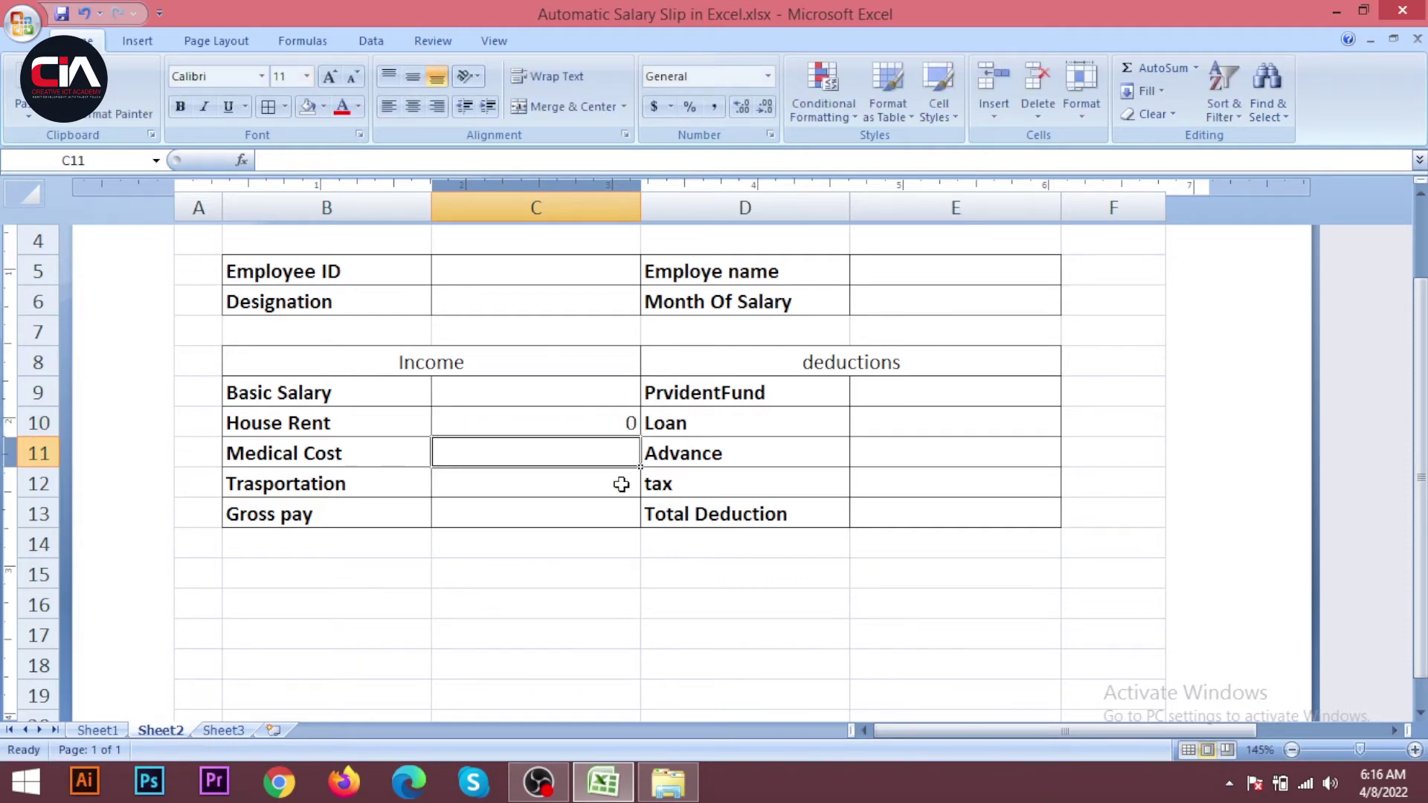
- Enter the Medical Cost formula =C9*12% in C11
left_click(621, 485)
left_click(612, 451)
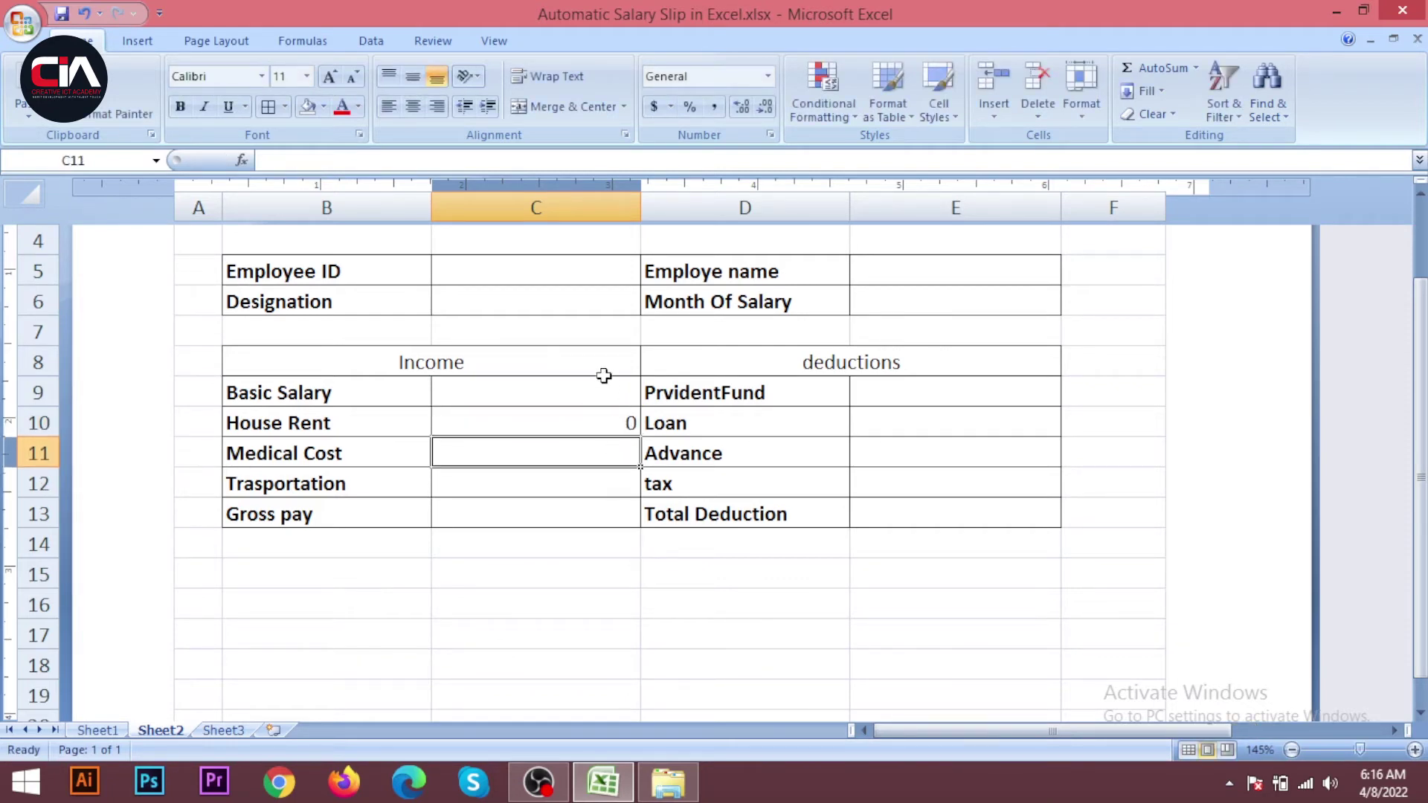
type("=")
left_click(566, 395)
type("*")
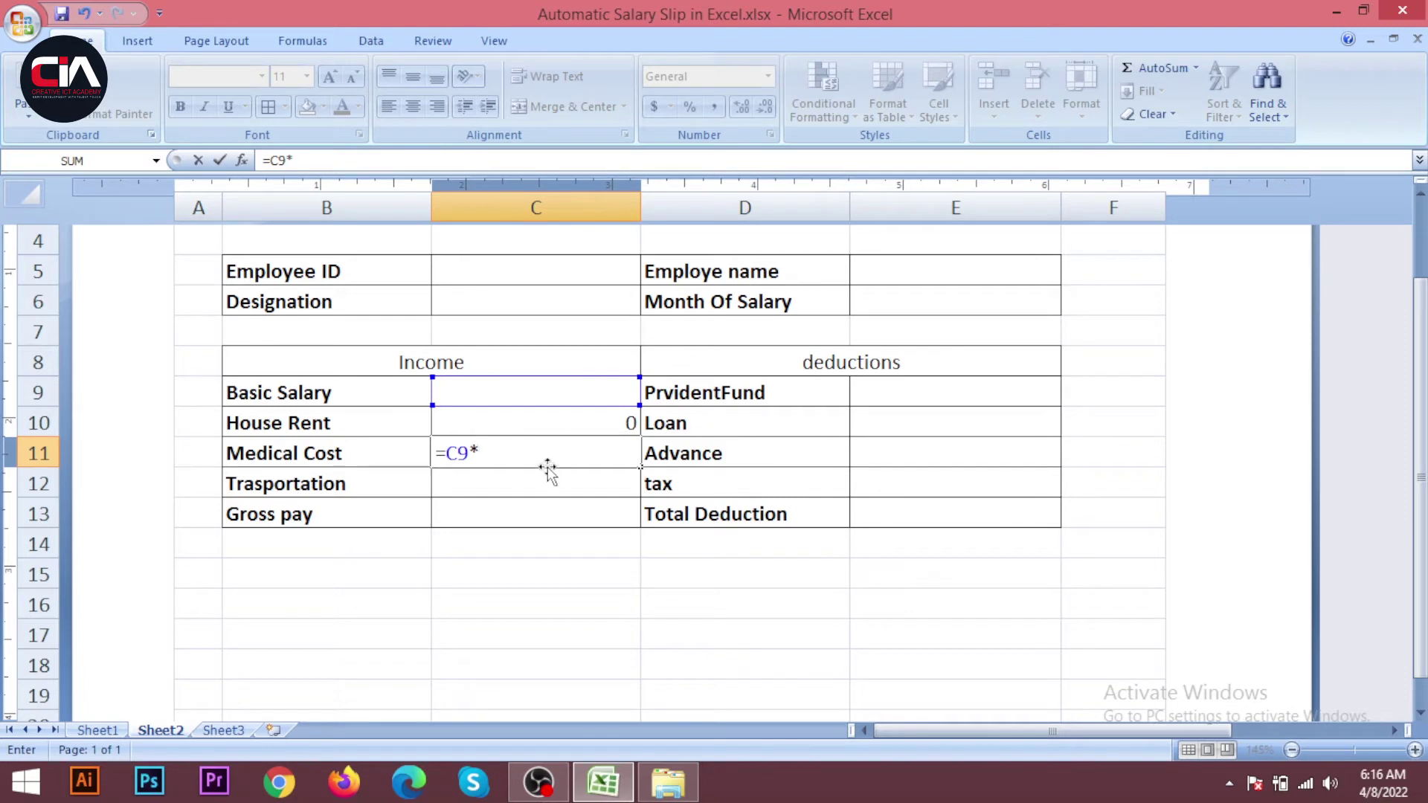
type("12%")
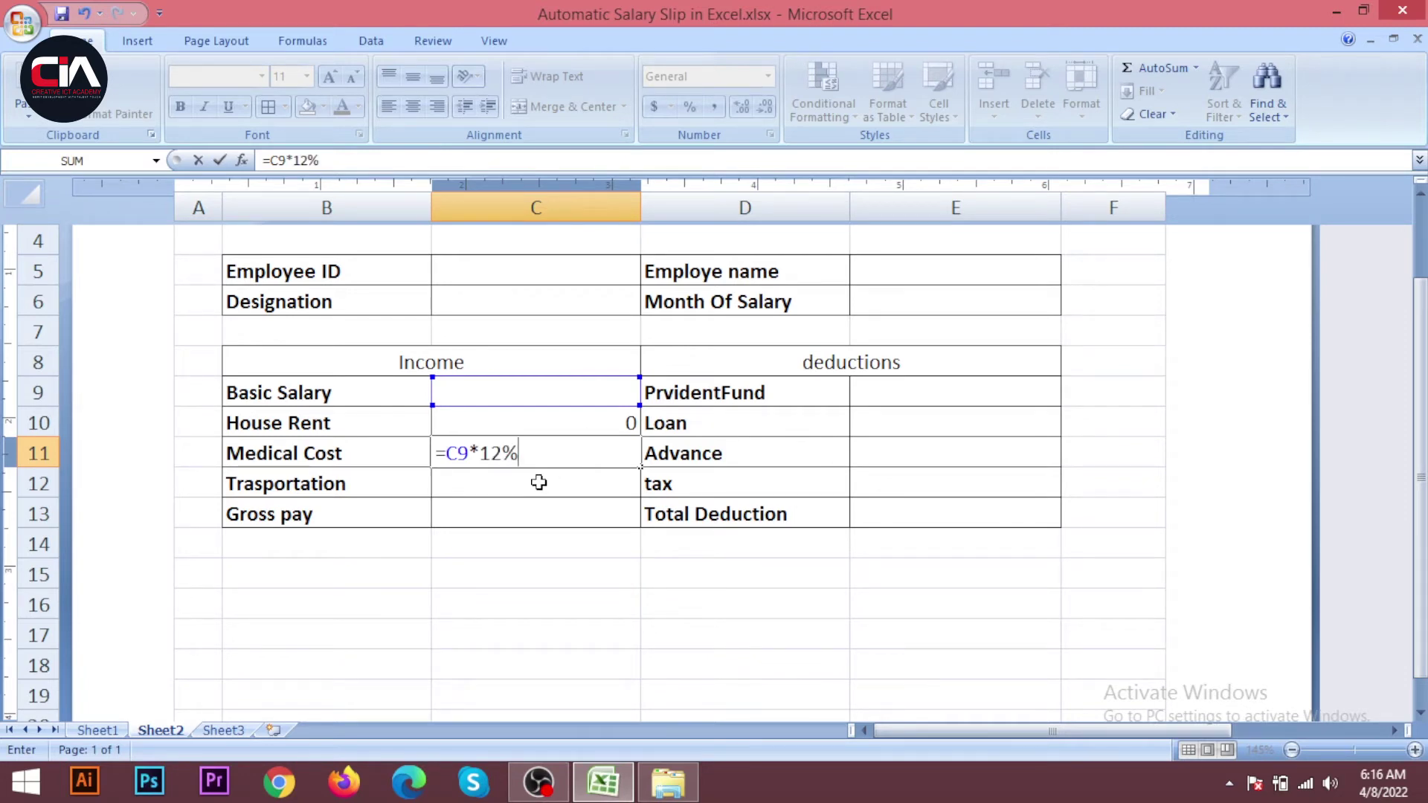
key("Return")
- Enter the transportation allowance formula =C9*7% in C12
left_click(547, 513)
left_click(569, 488)
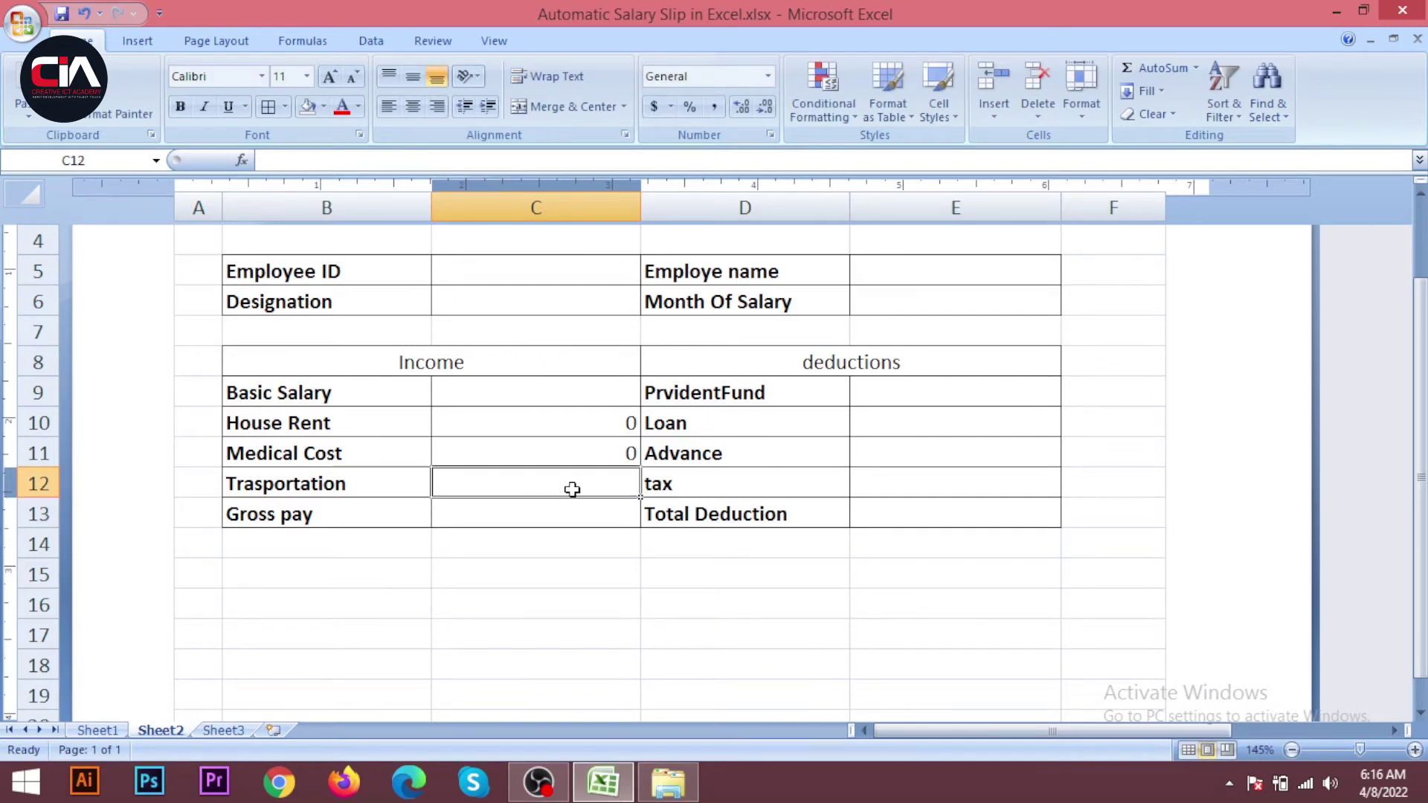
type("=")
left_click(584, 398)
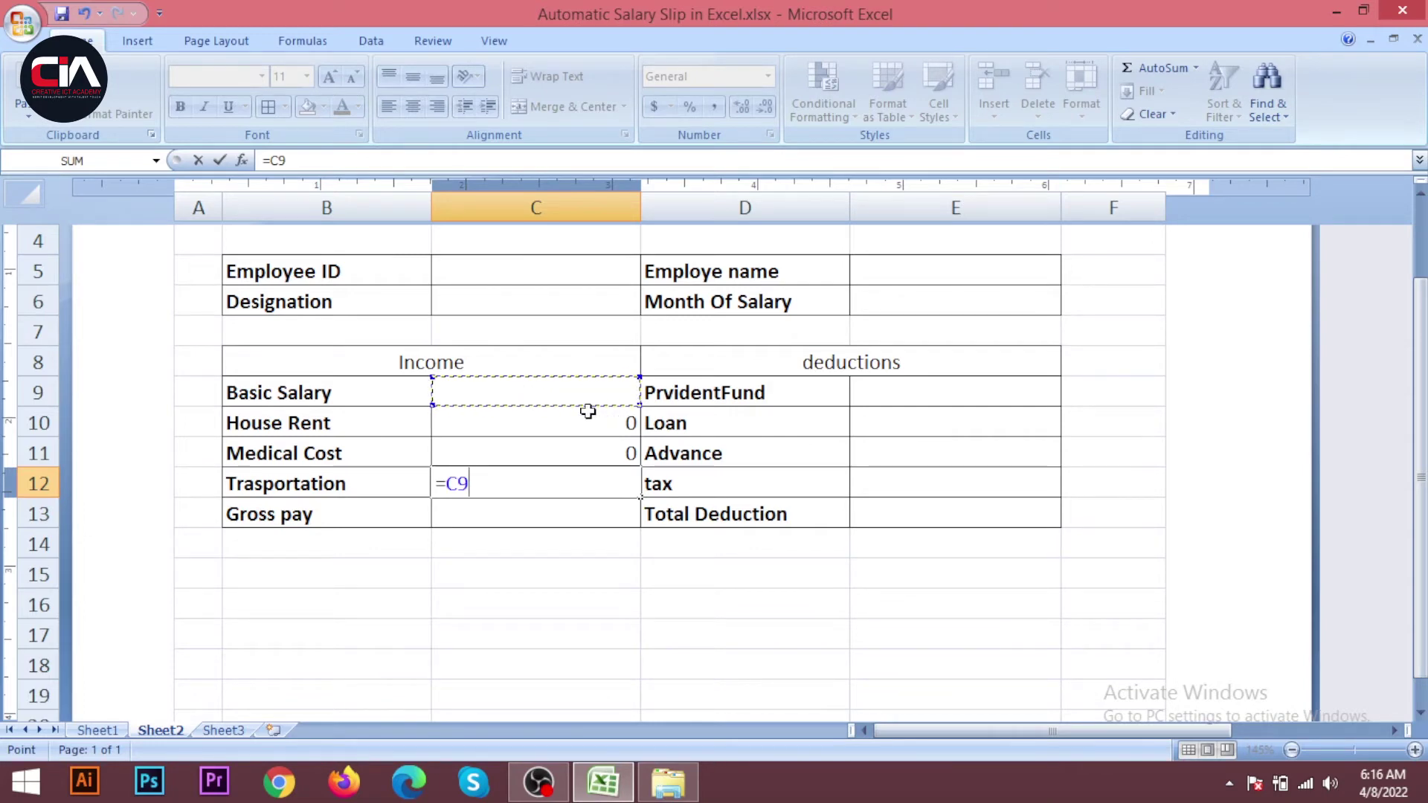
type("*7%")
key("Return")
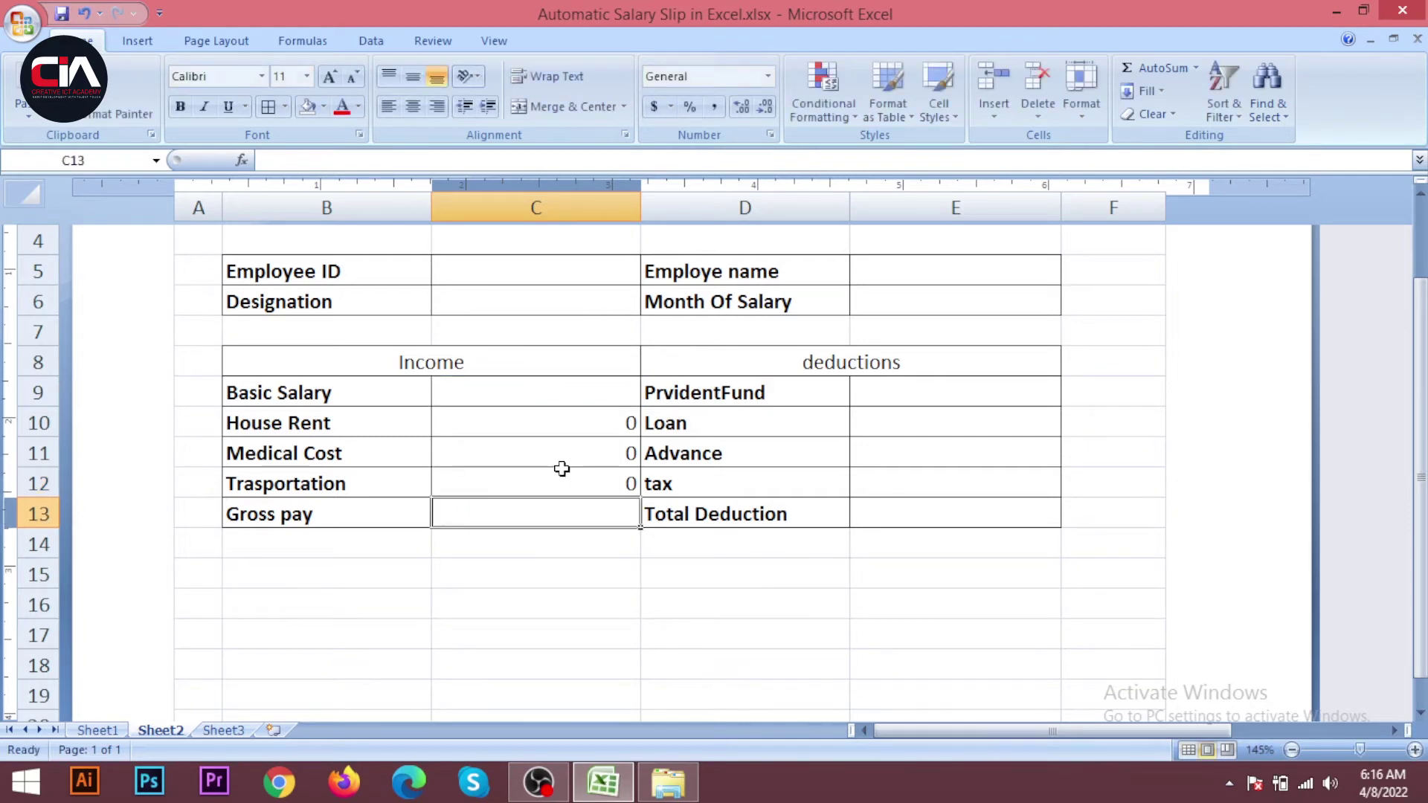
- Calculate the gross pay in C13 with the formula =SUM(C9:C12), adding up all income items
left_click(535, 556)
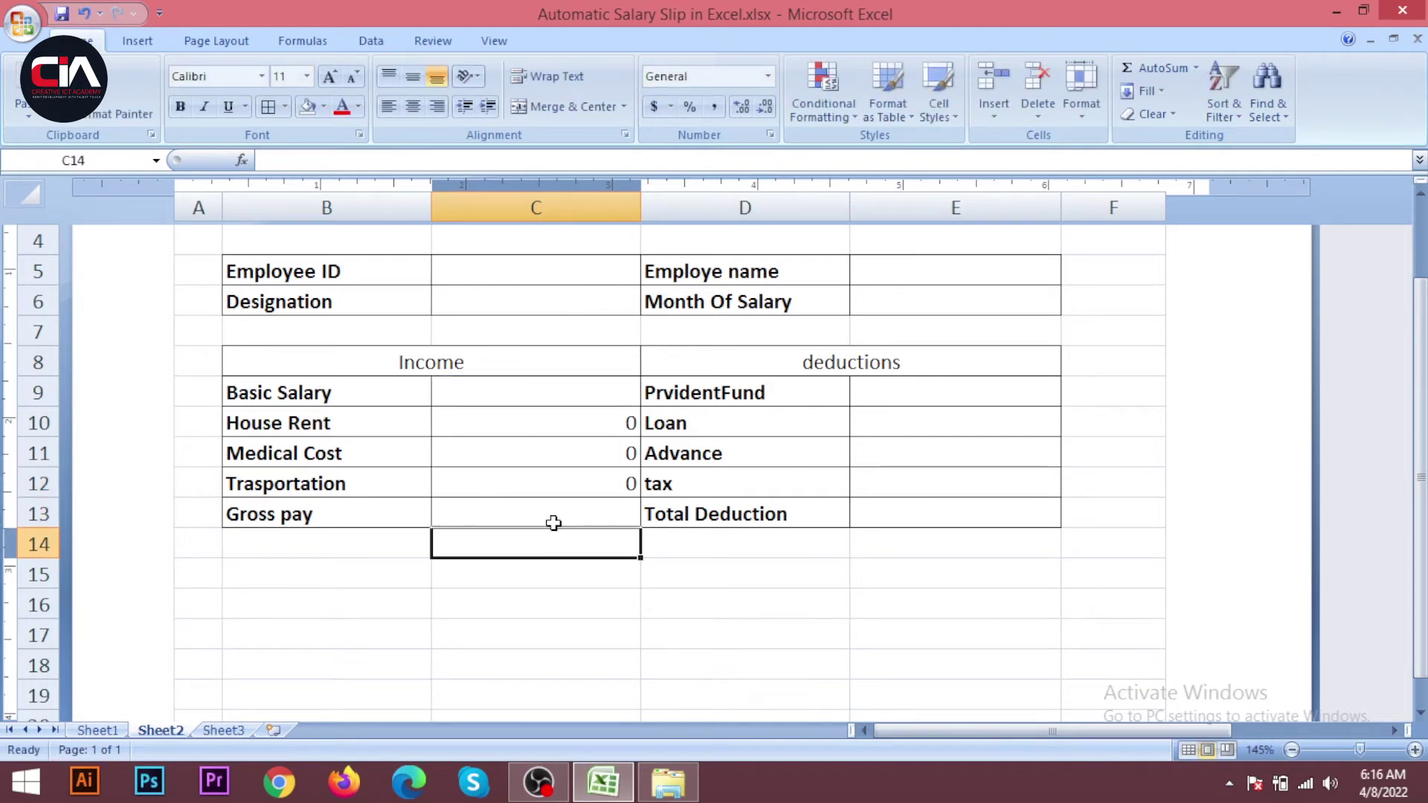
left_click(553, 523)
left_click(550, 532)
left_click(554, 503)
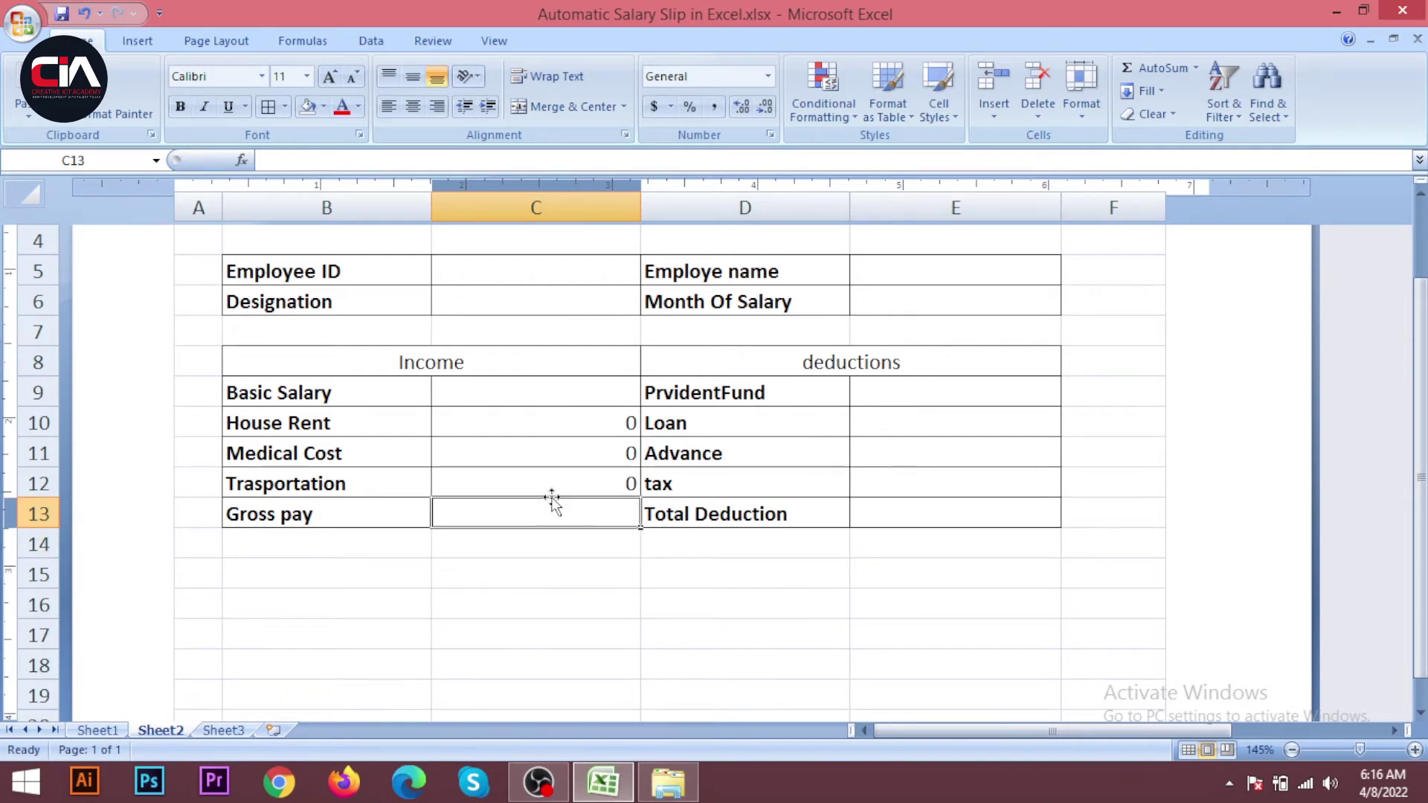
type("=")
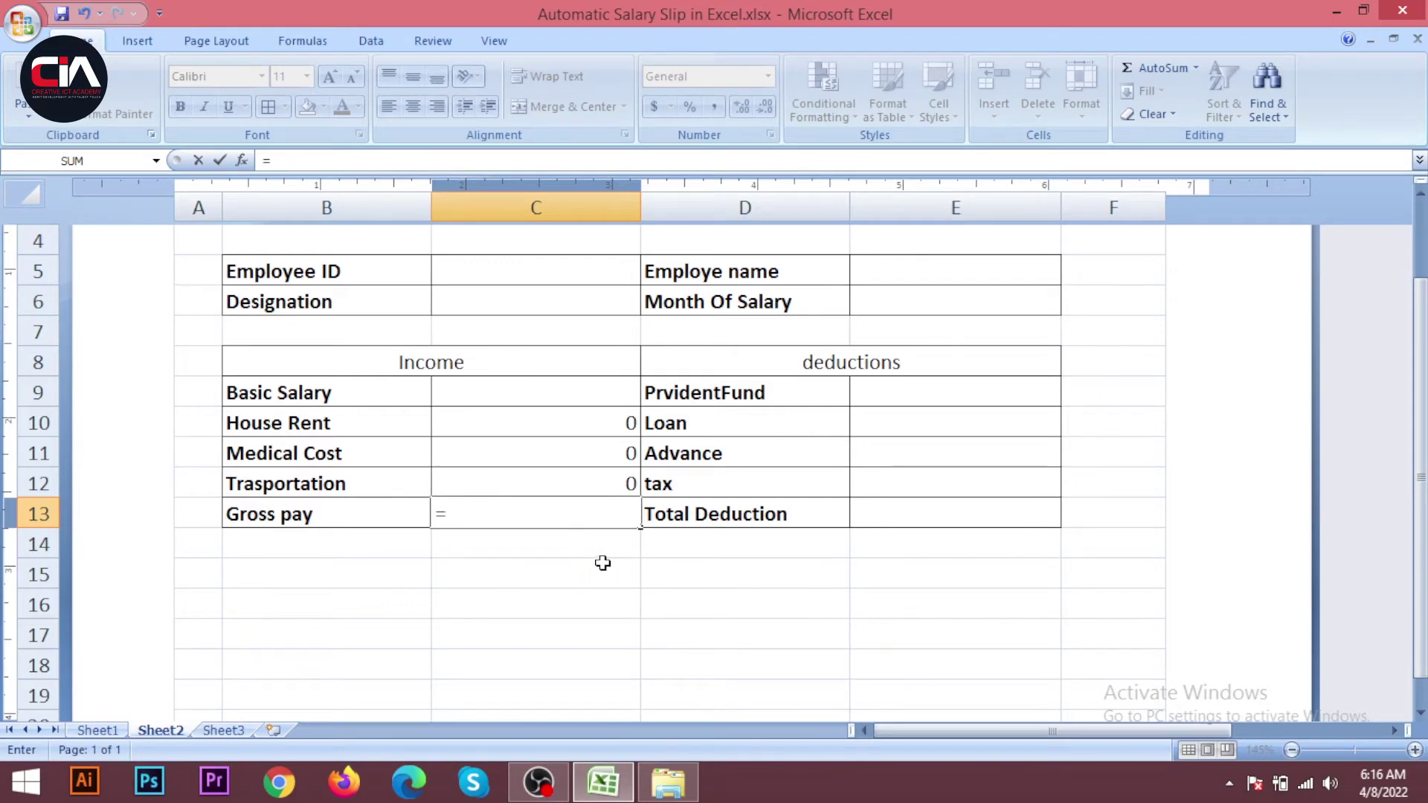
type("sum")
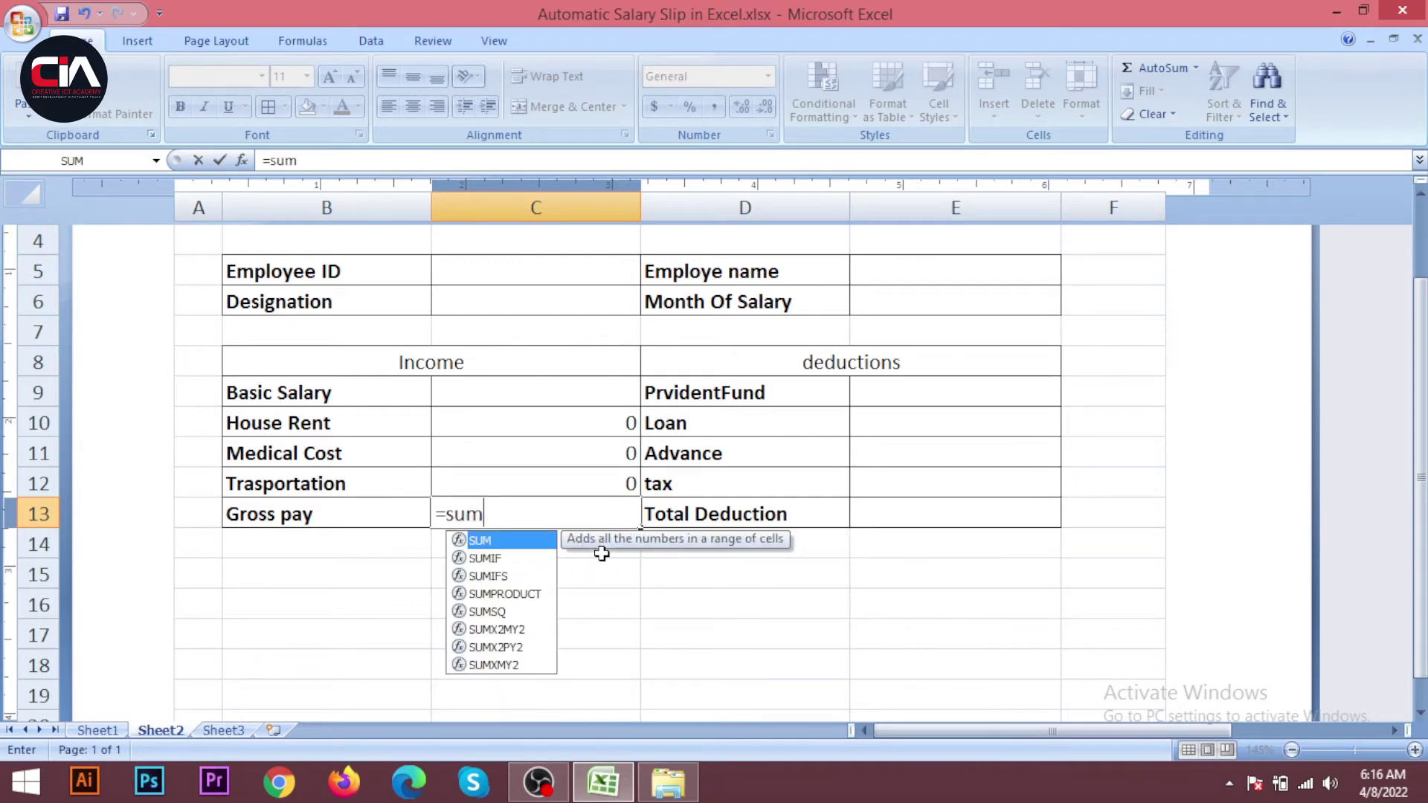
type("(")
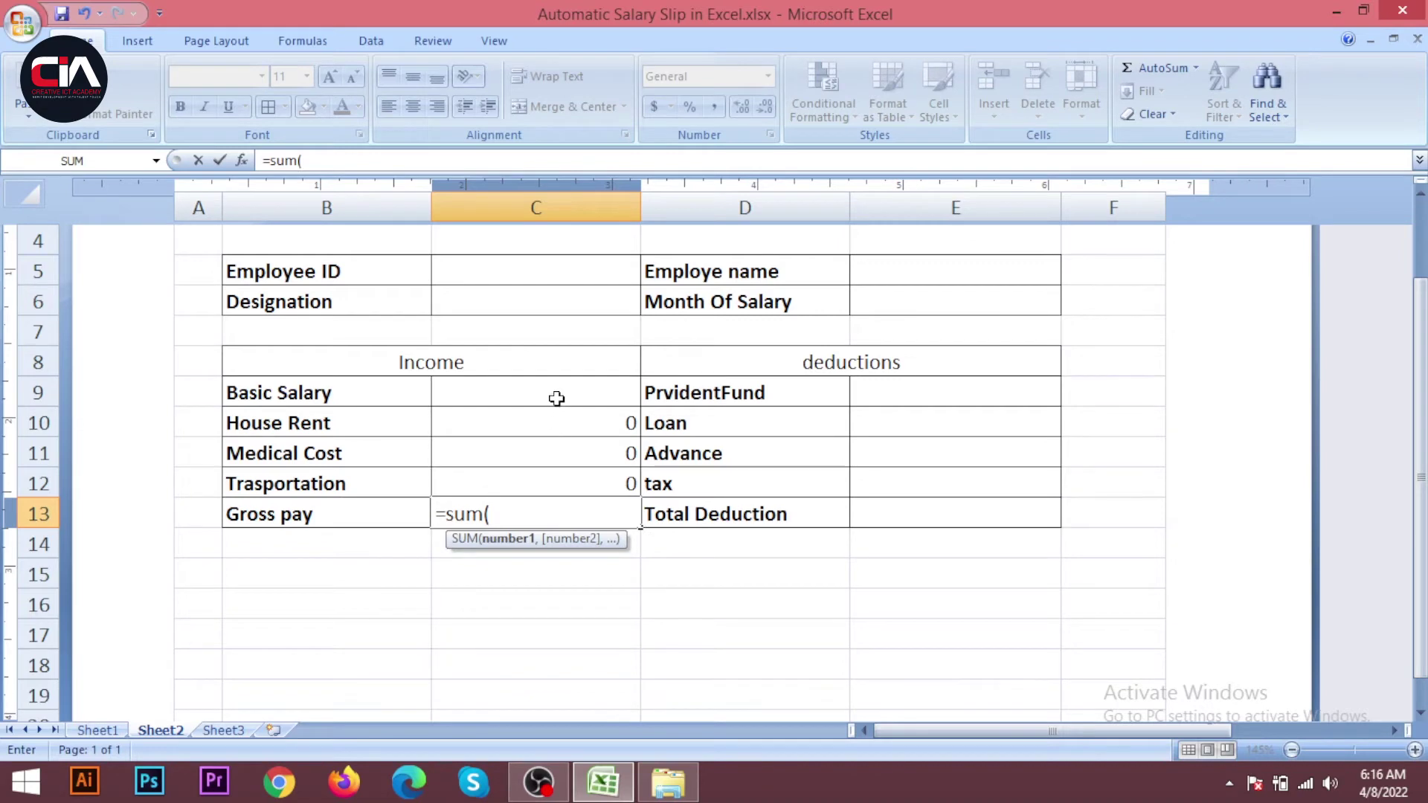
left_click_drag(556, 393, 557, 483)
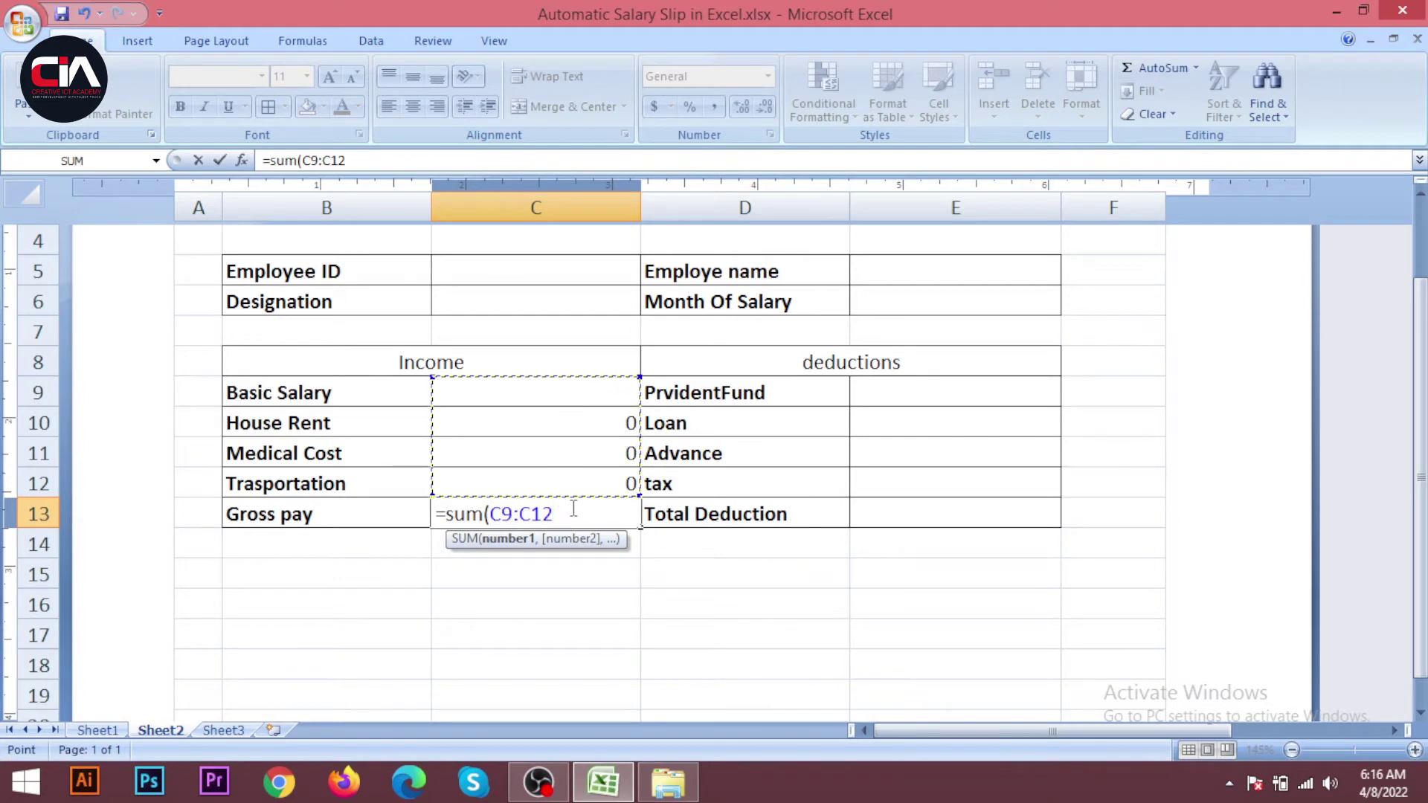
type(")")
key("Return")
left_click(572, 507)
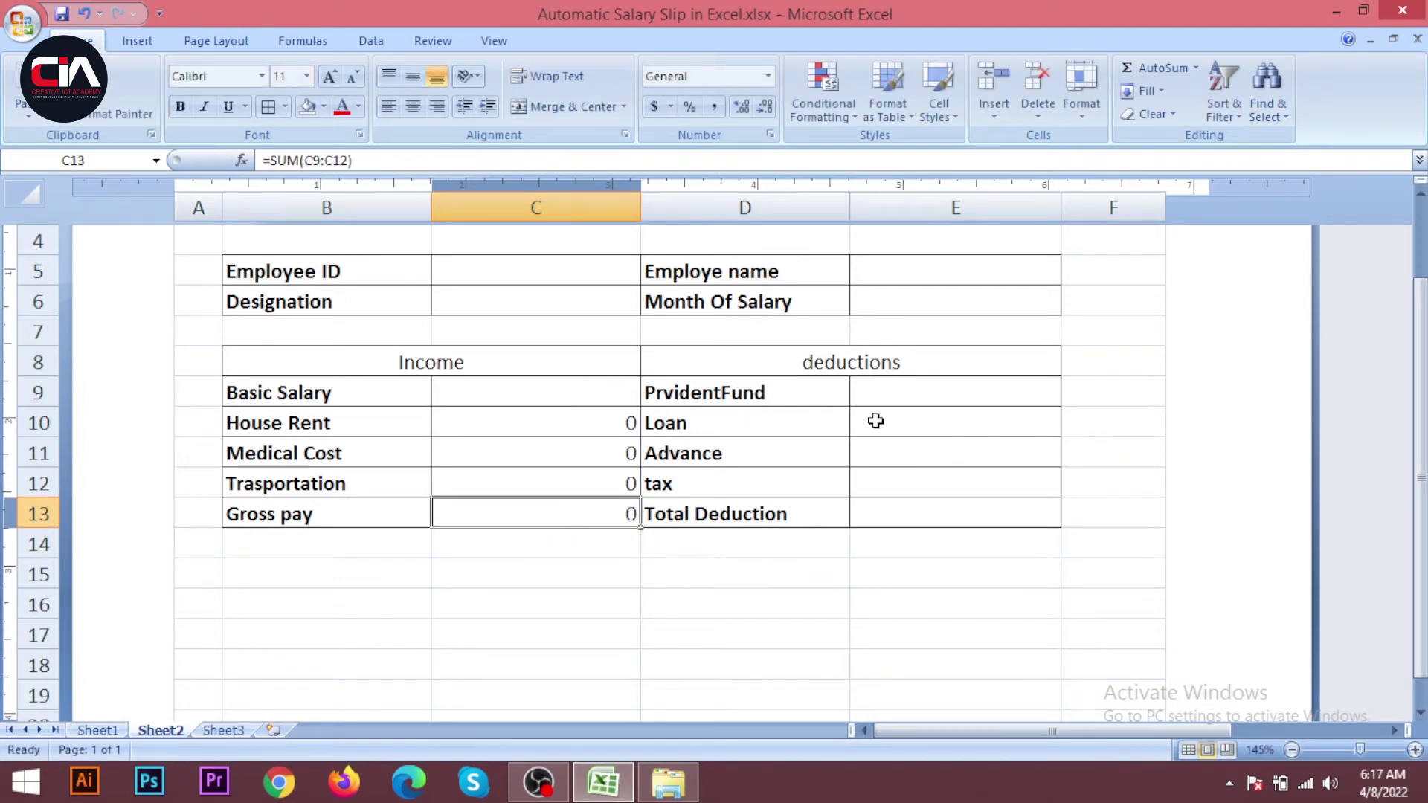
- Enter the Provident Fund formula =C13*6% in E9, calculating it from the gross pay
left_click(931, 387)
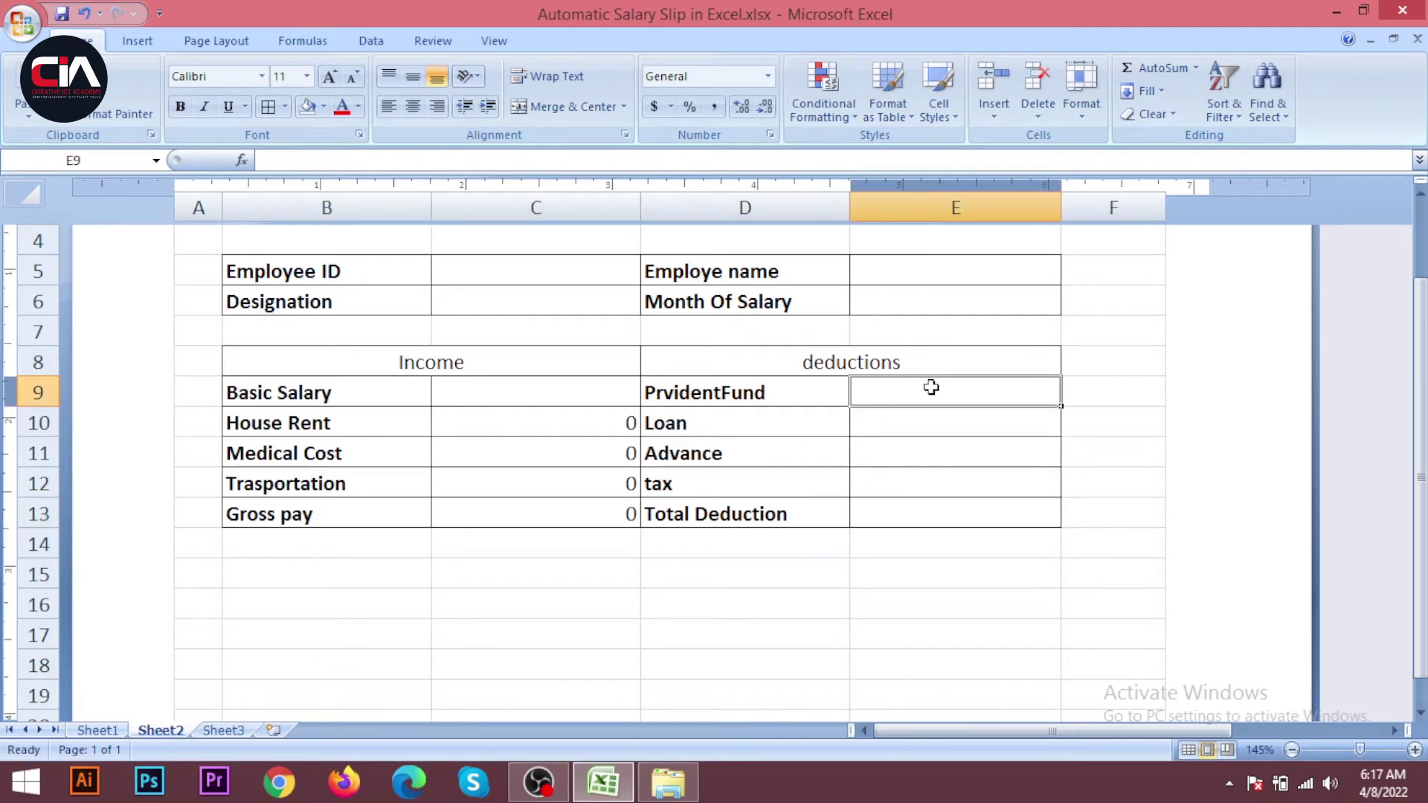
left_click(597, 514)
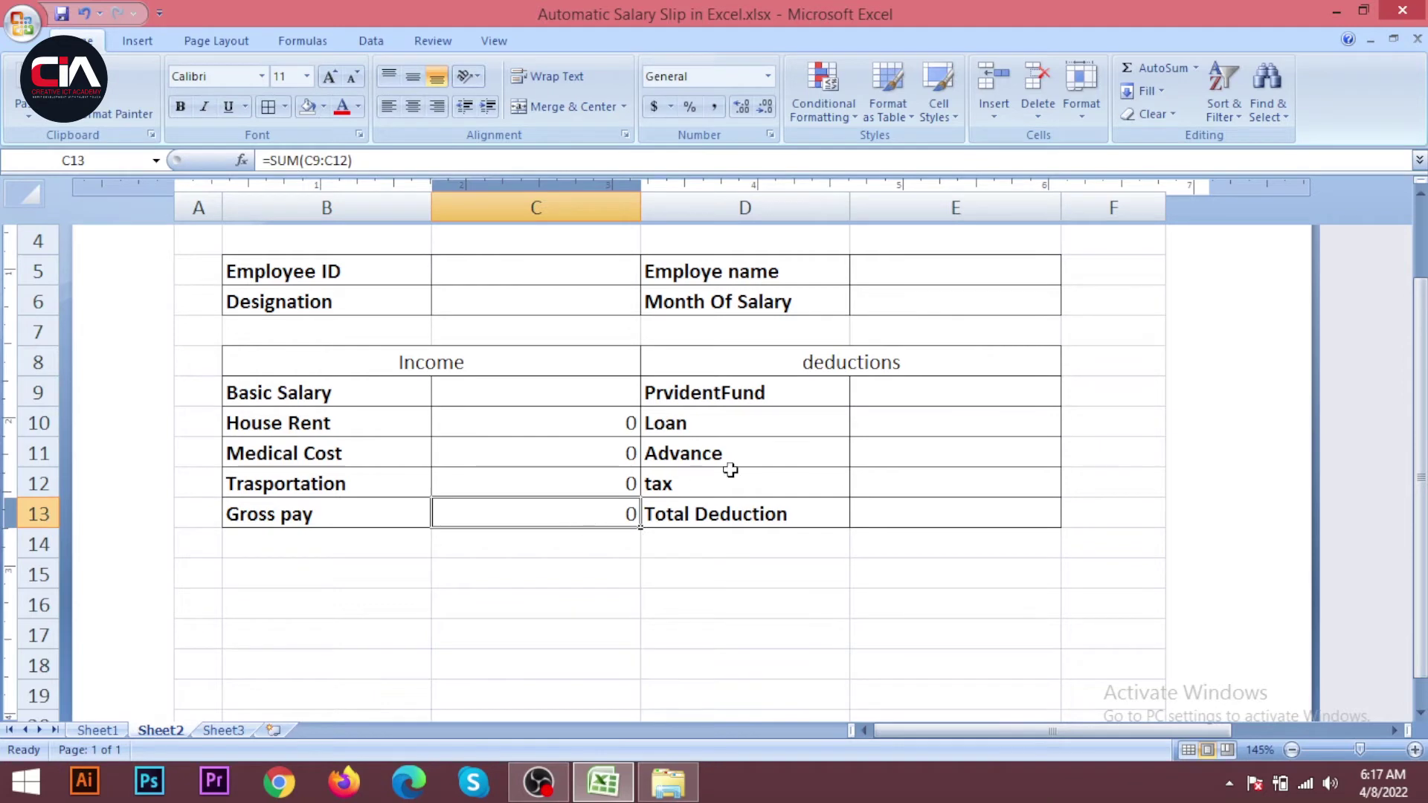
left_click(919, 400)
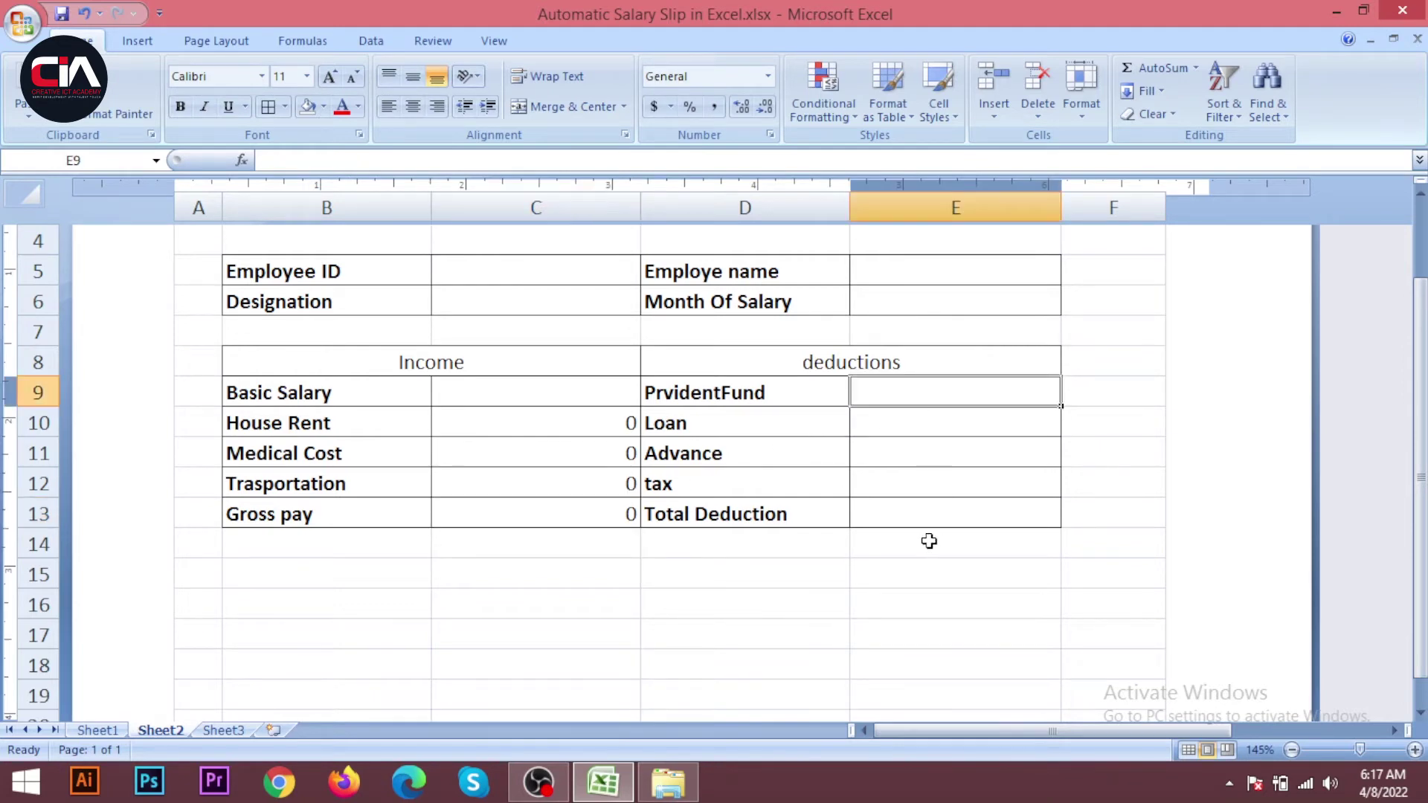
type("=")
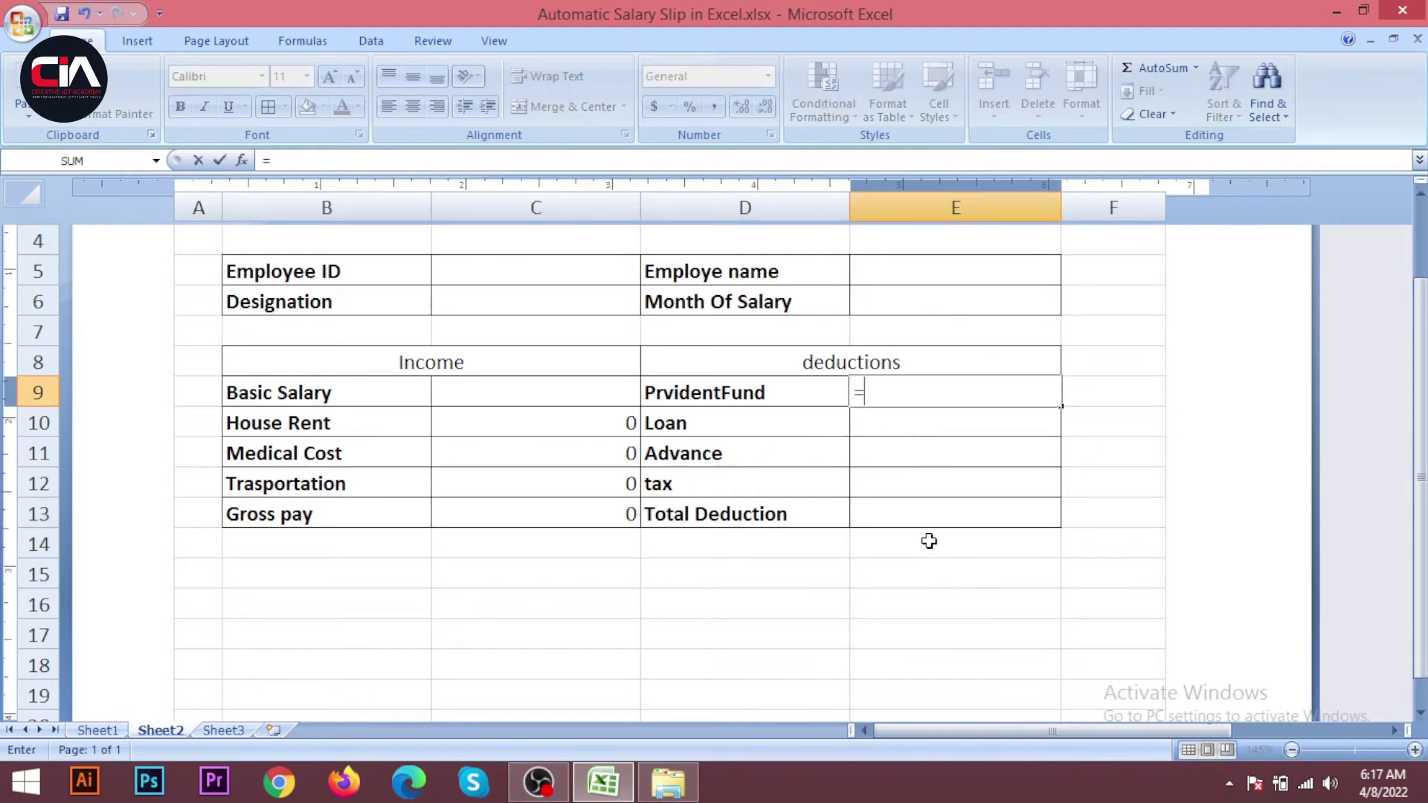
left_click(547, 516)
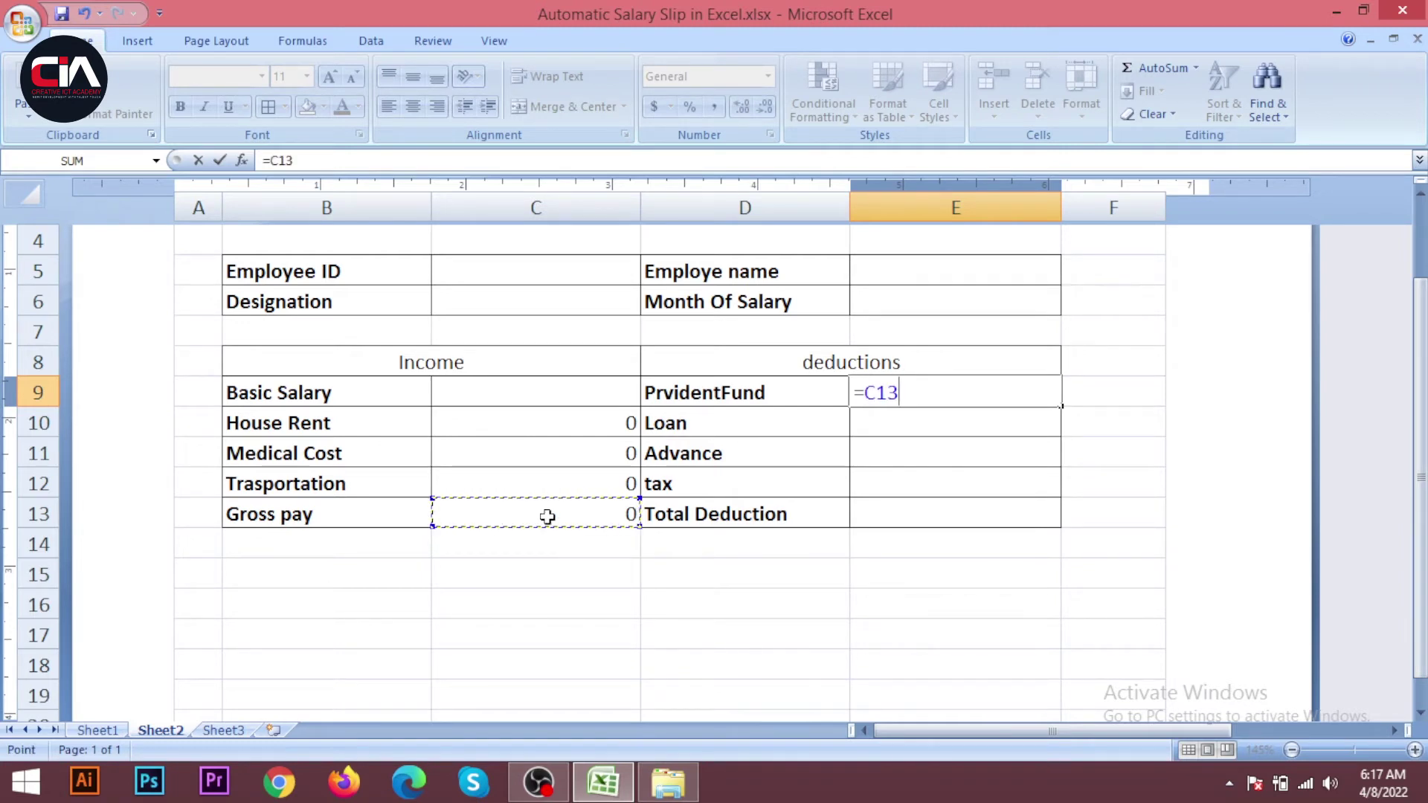
type("*6%")
key("Return")
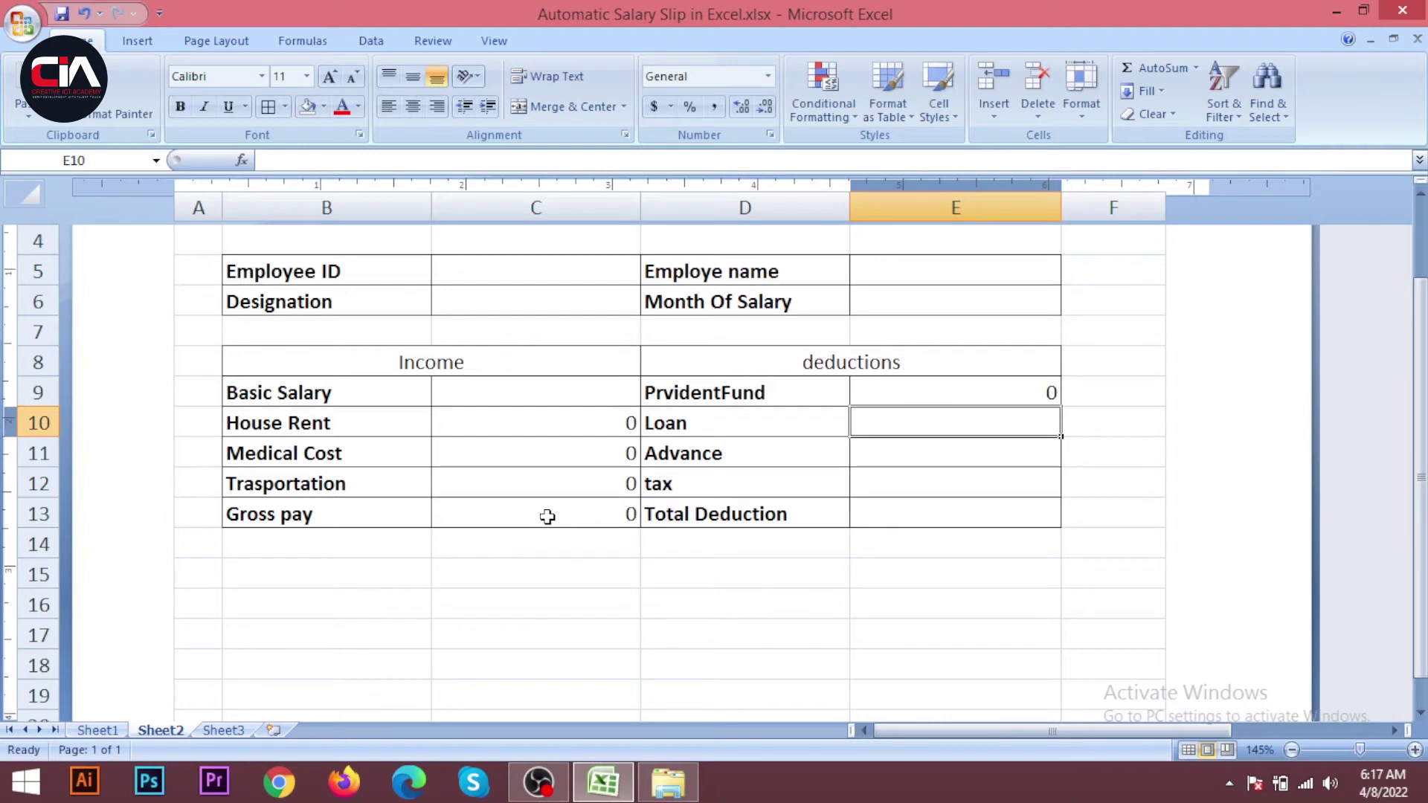
- Leave Loan and Advance blank and enter the tax formula =C13*5% in E12, based on the gross pay
key("Return")
left_click(953, 464)
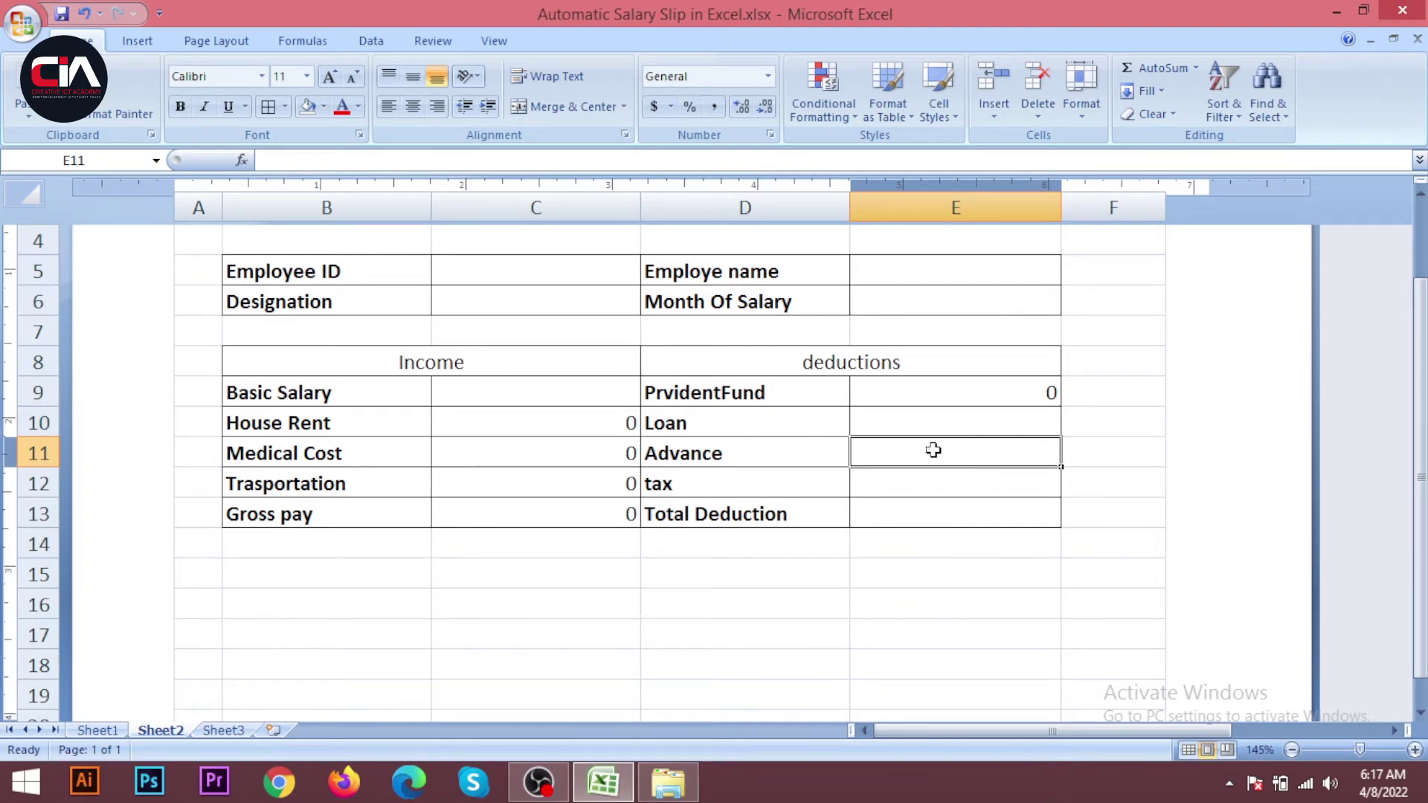
left_click(959, 485)
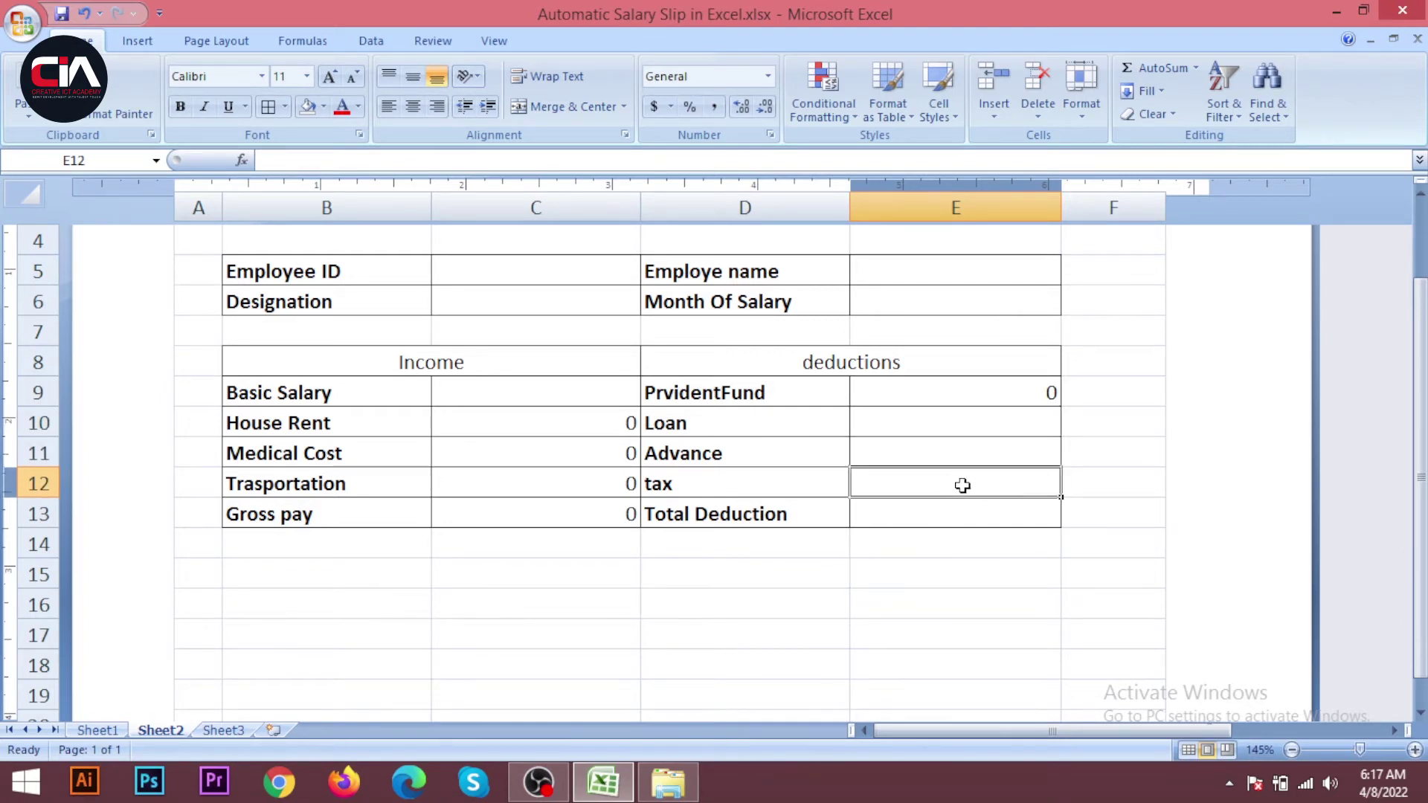
type("=")
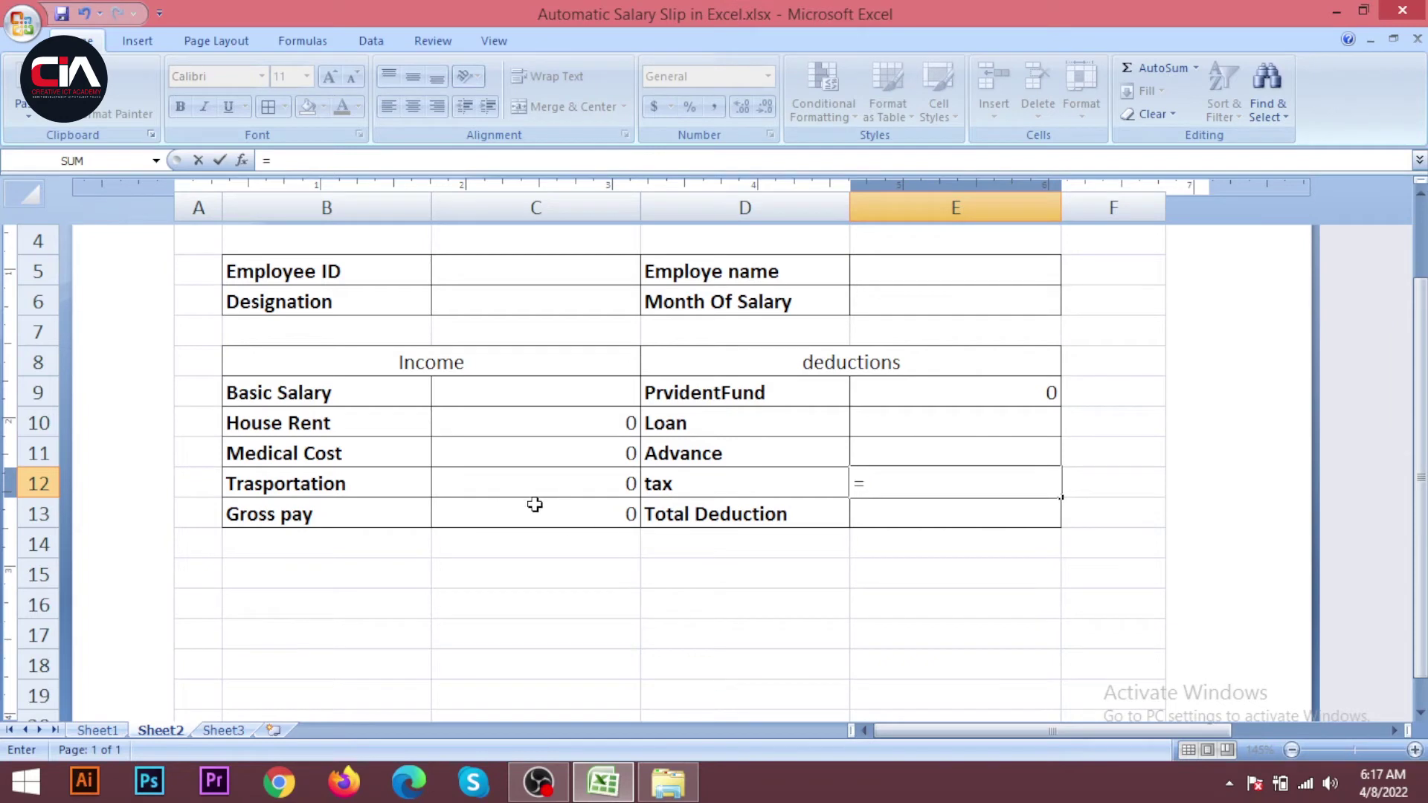
left_click(576, 519)
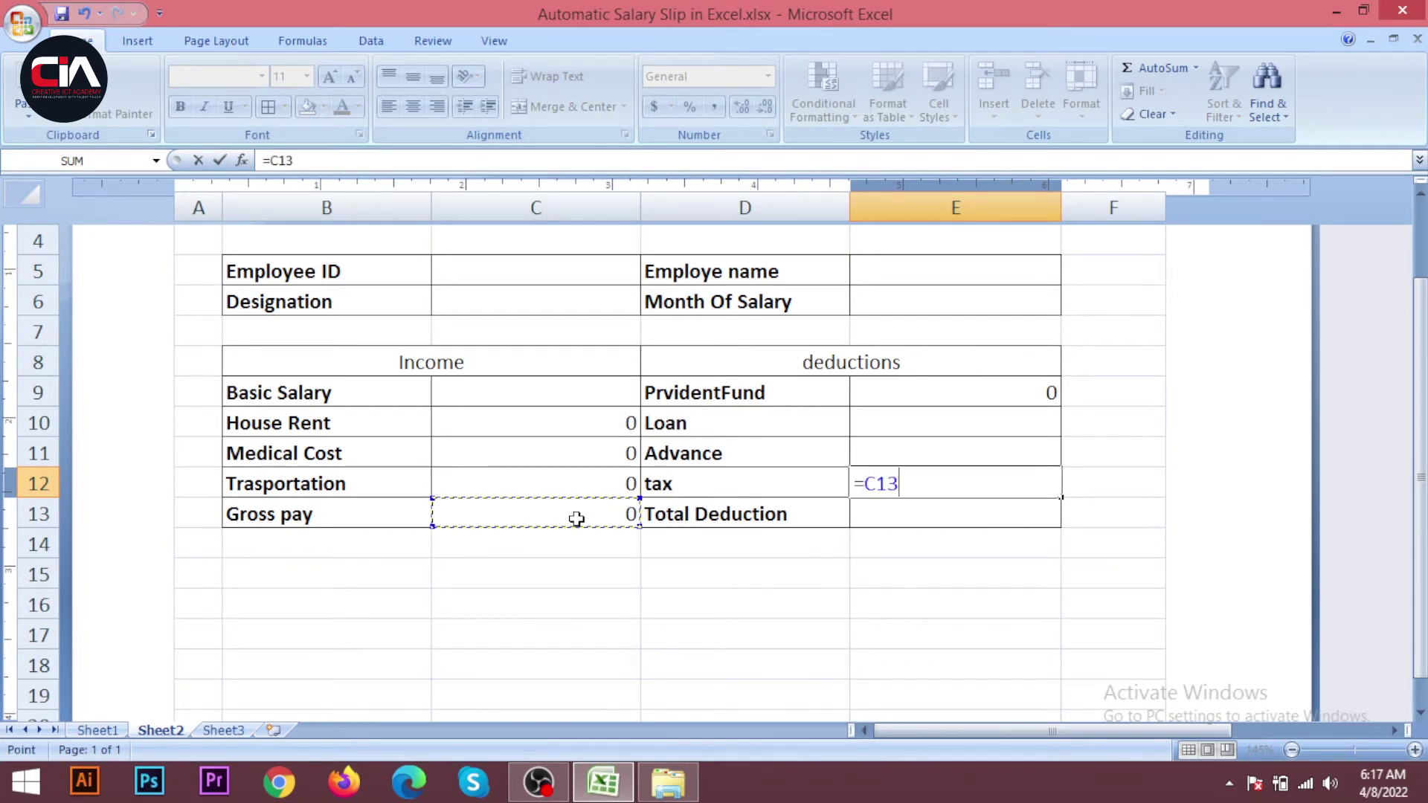
type("*")
type("5%")
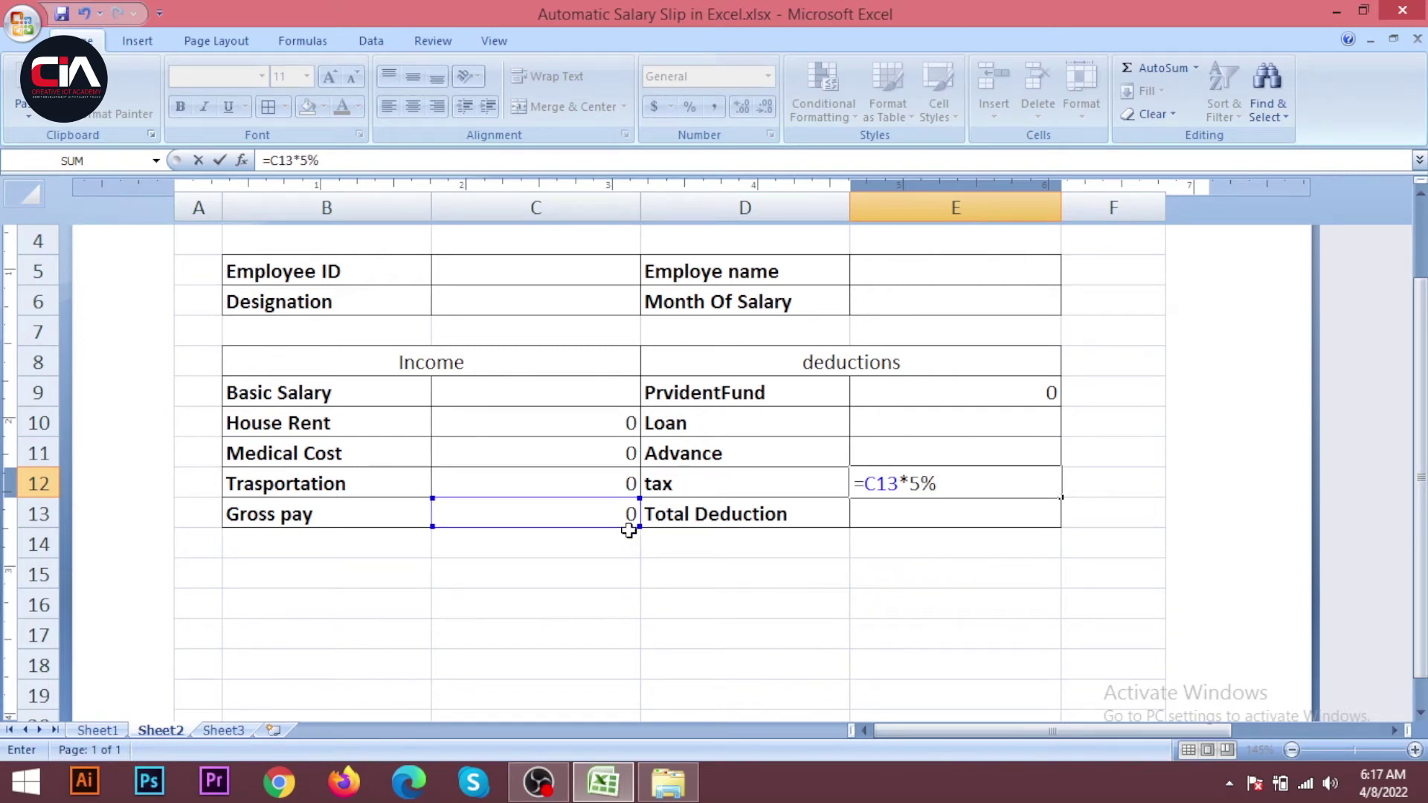
key("Return")
left_click(942, 567)
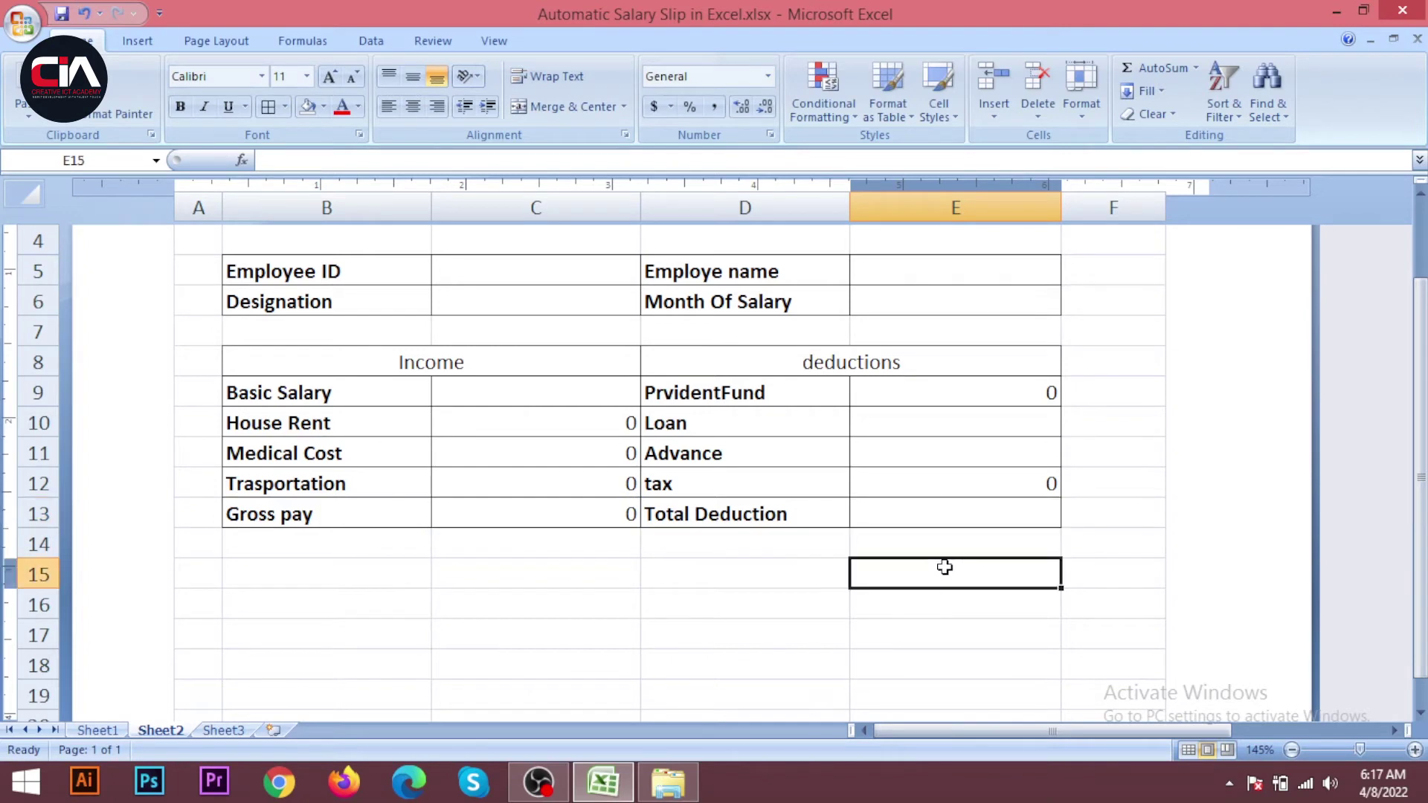
left_click(968, 504)
left_click(1032, 473)
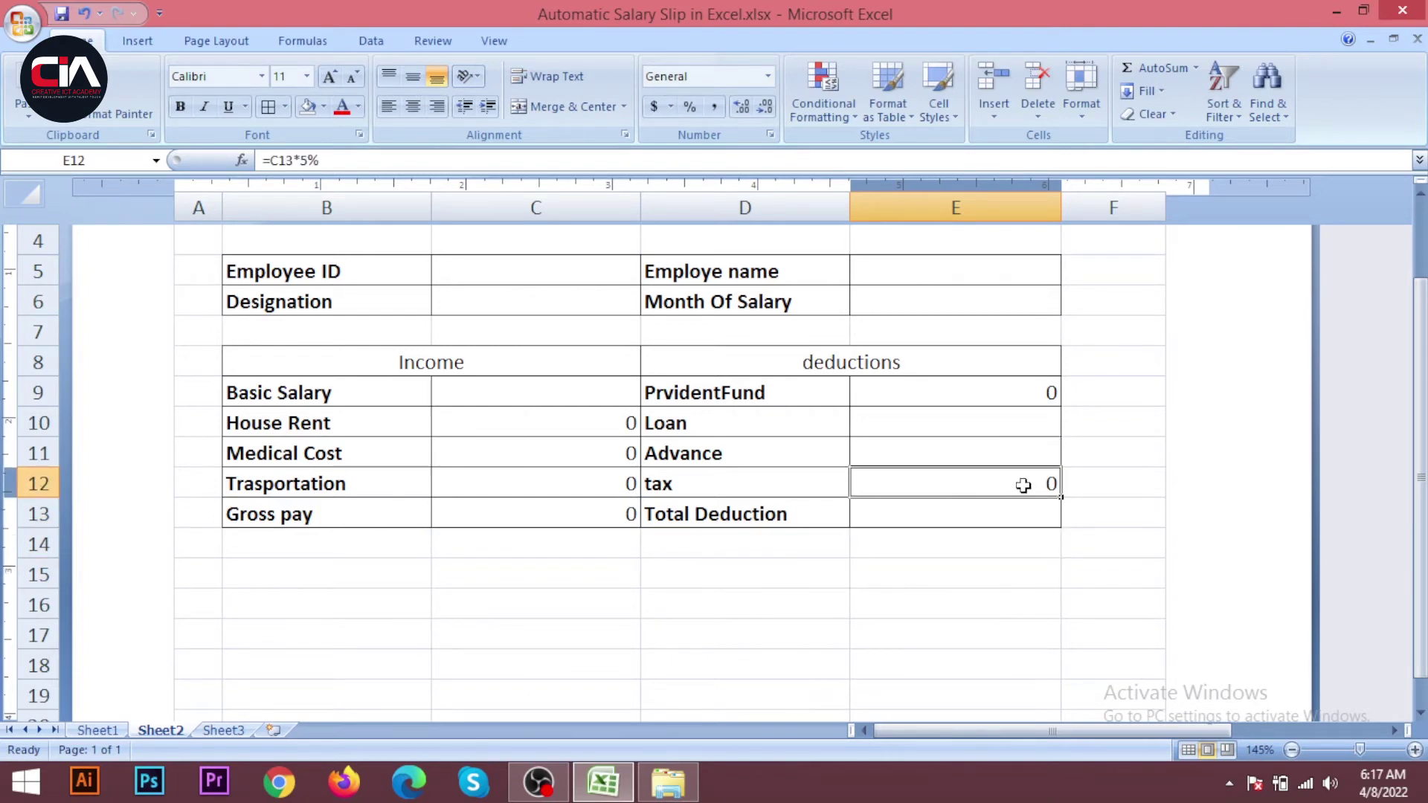
left_click(903, 523)
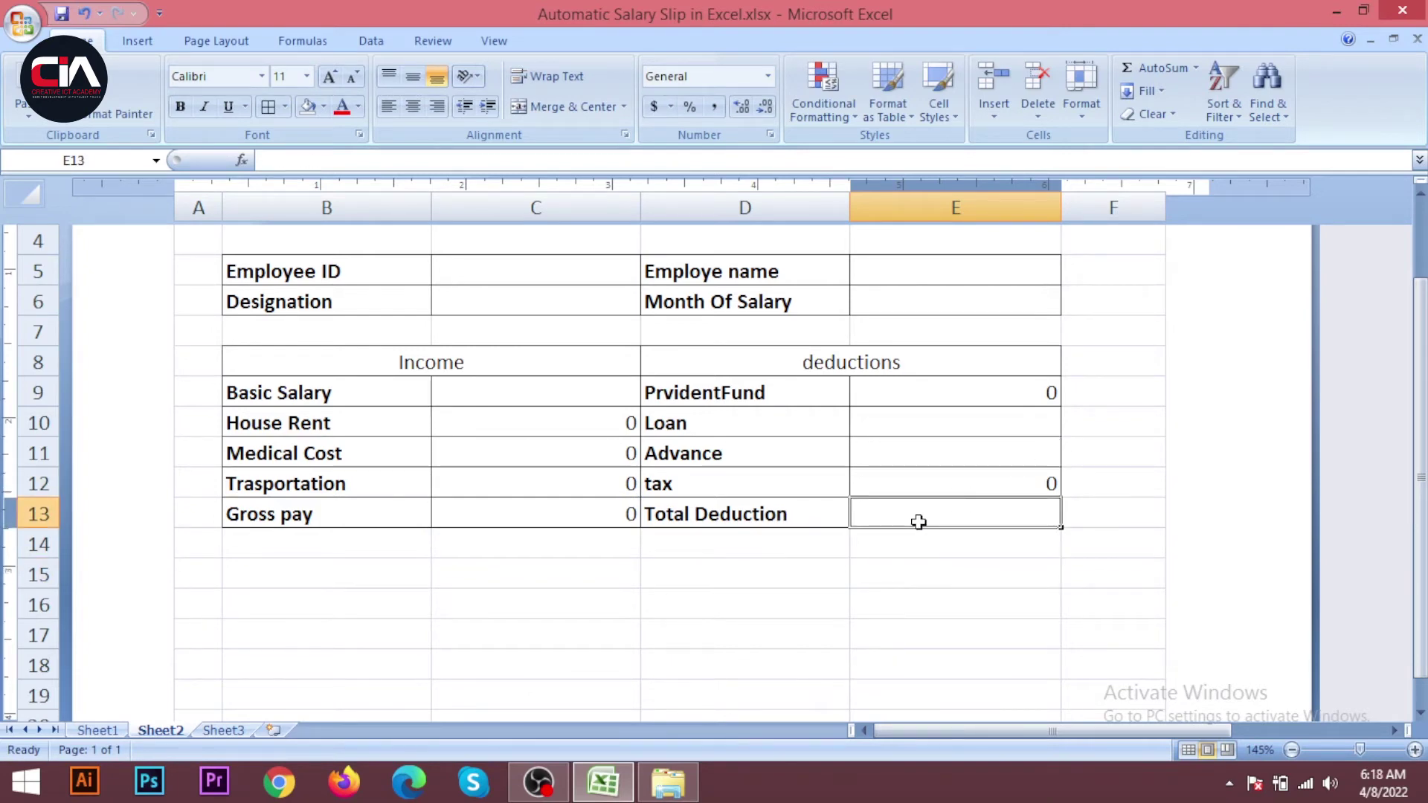
left_click(487, 514)
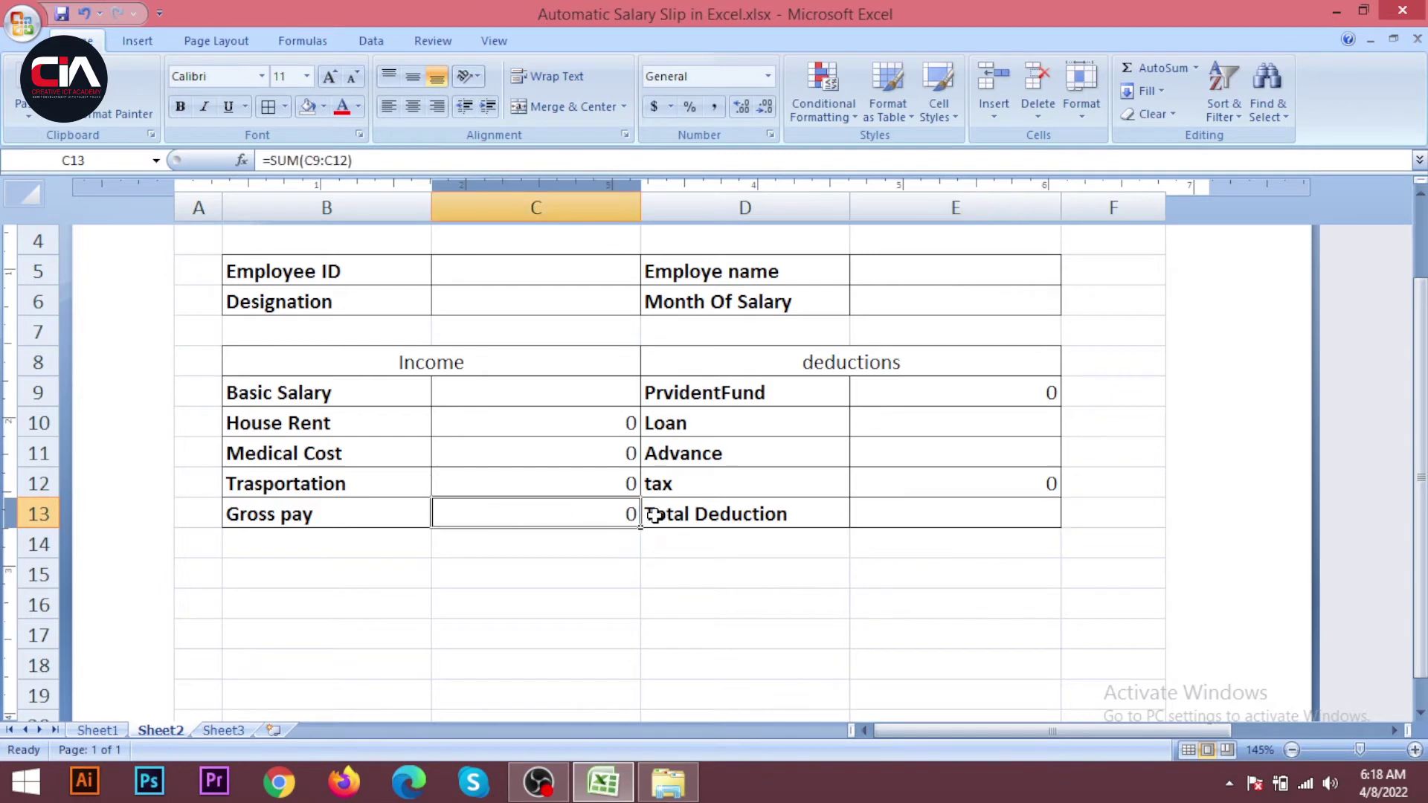
left_click(904, 515)
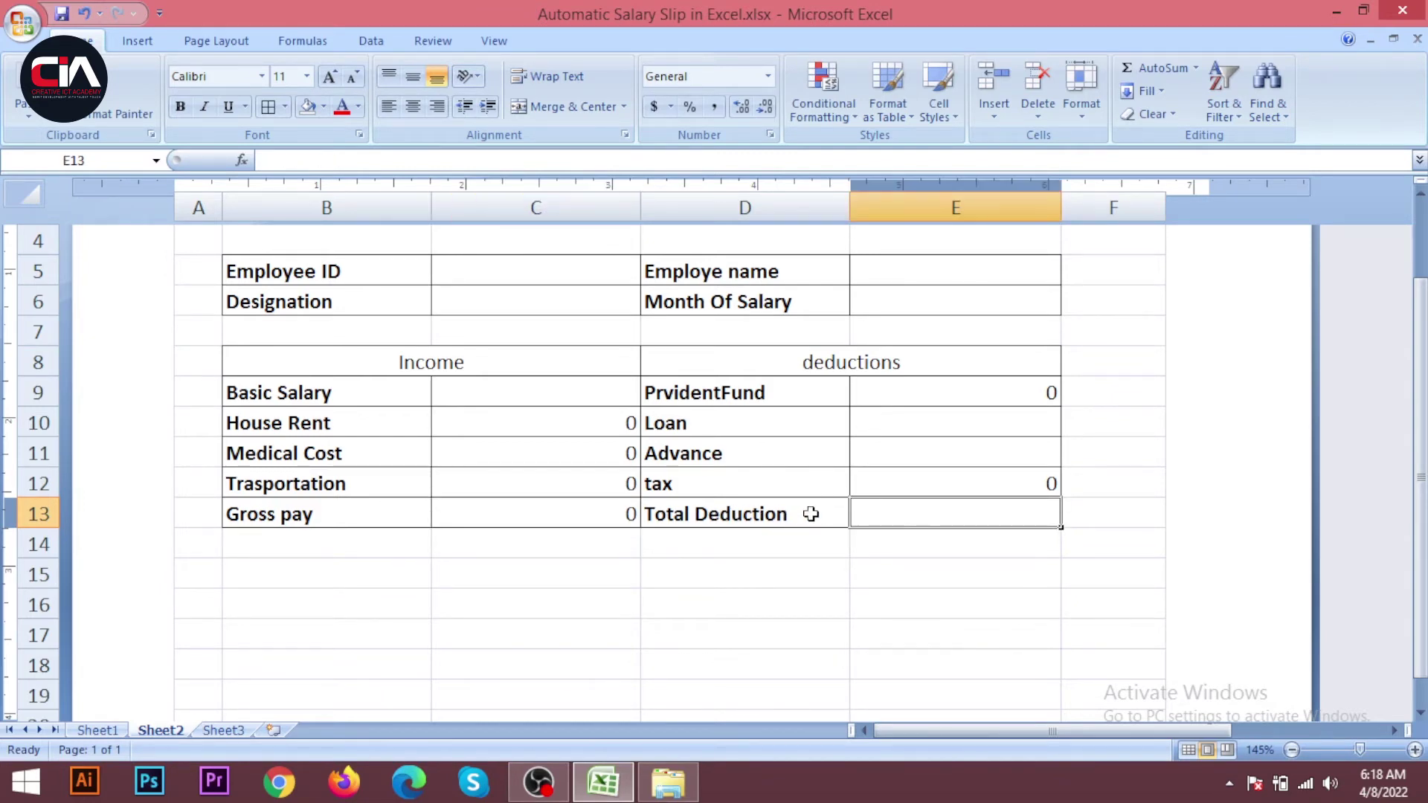
left_click_drag(919, 395, 944, 481)
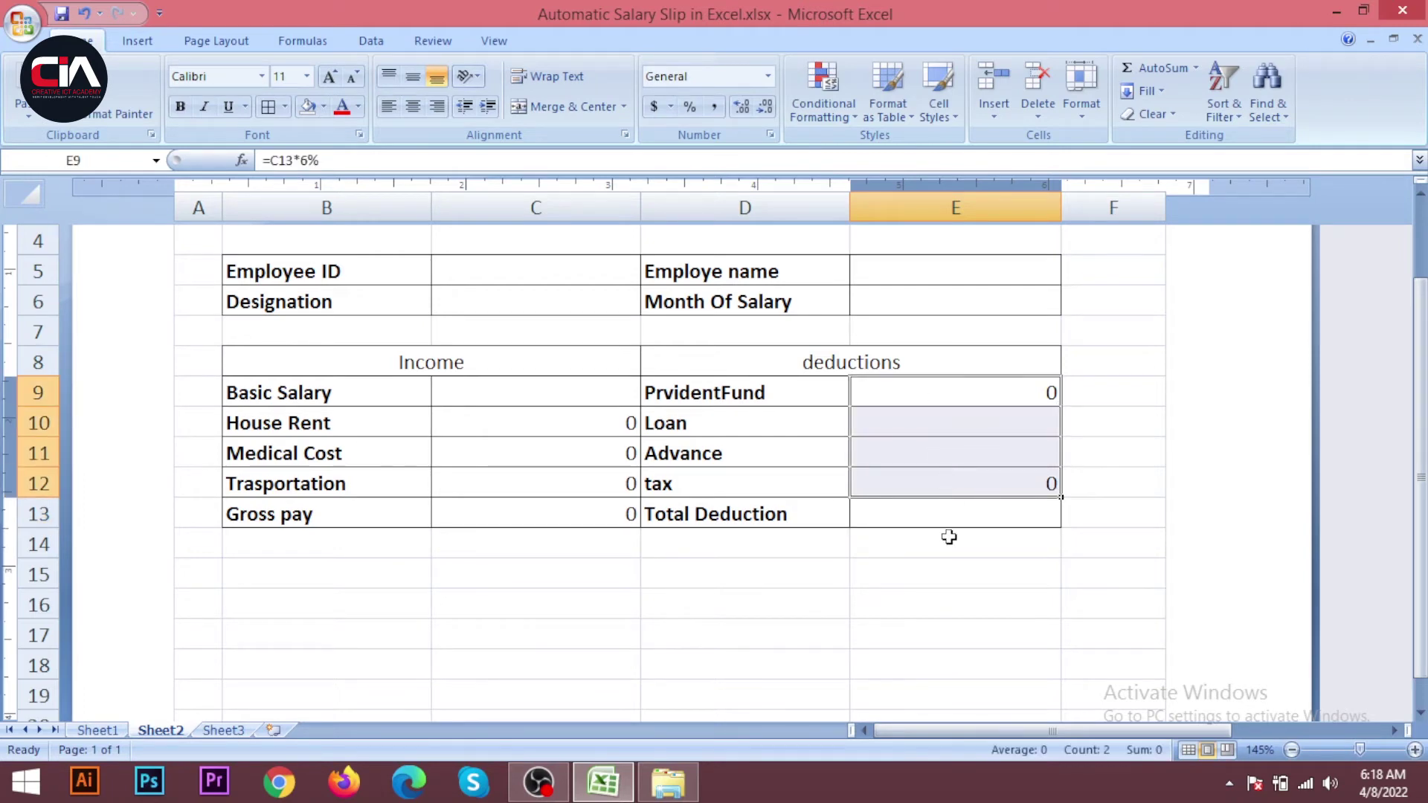
left_click(946, 514)
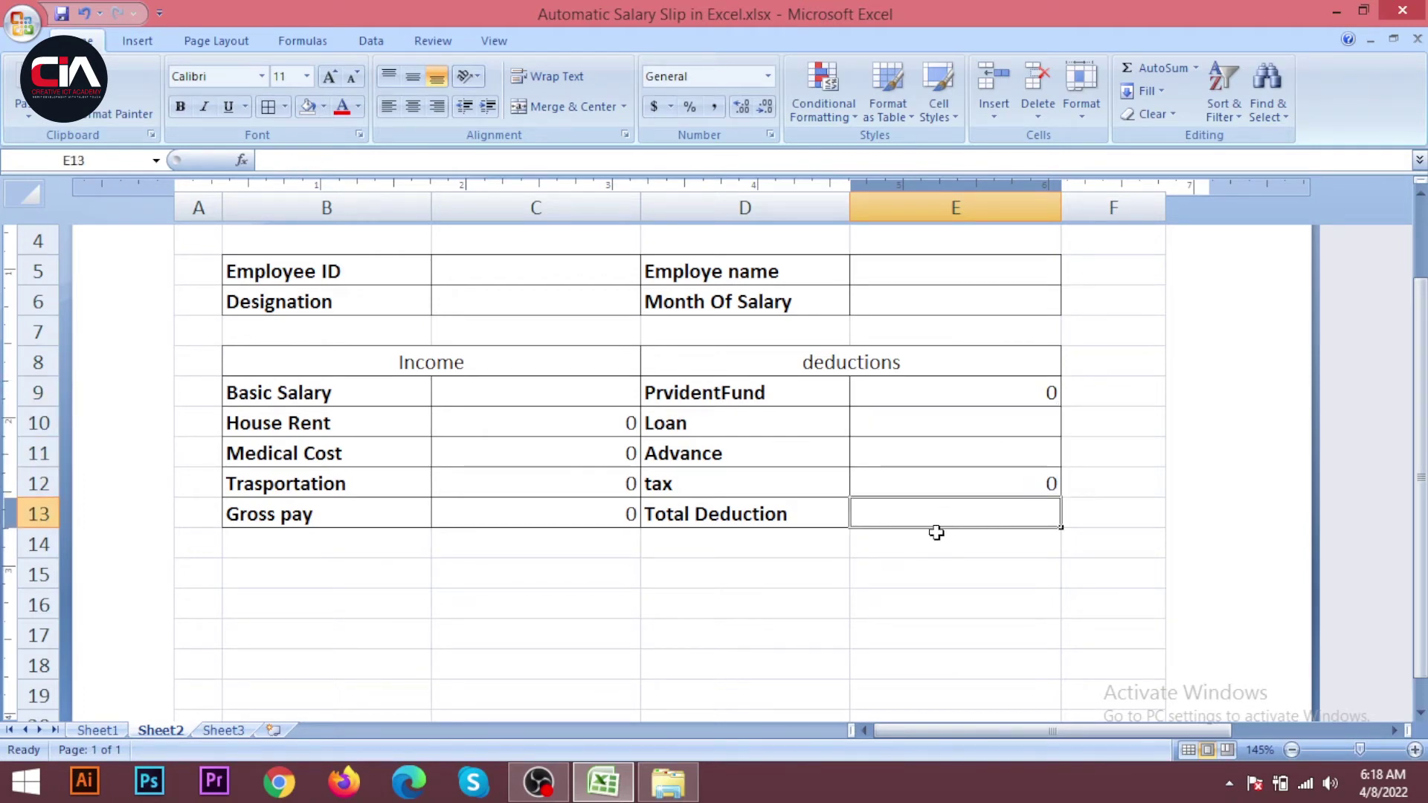
left_click(875, 563)
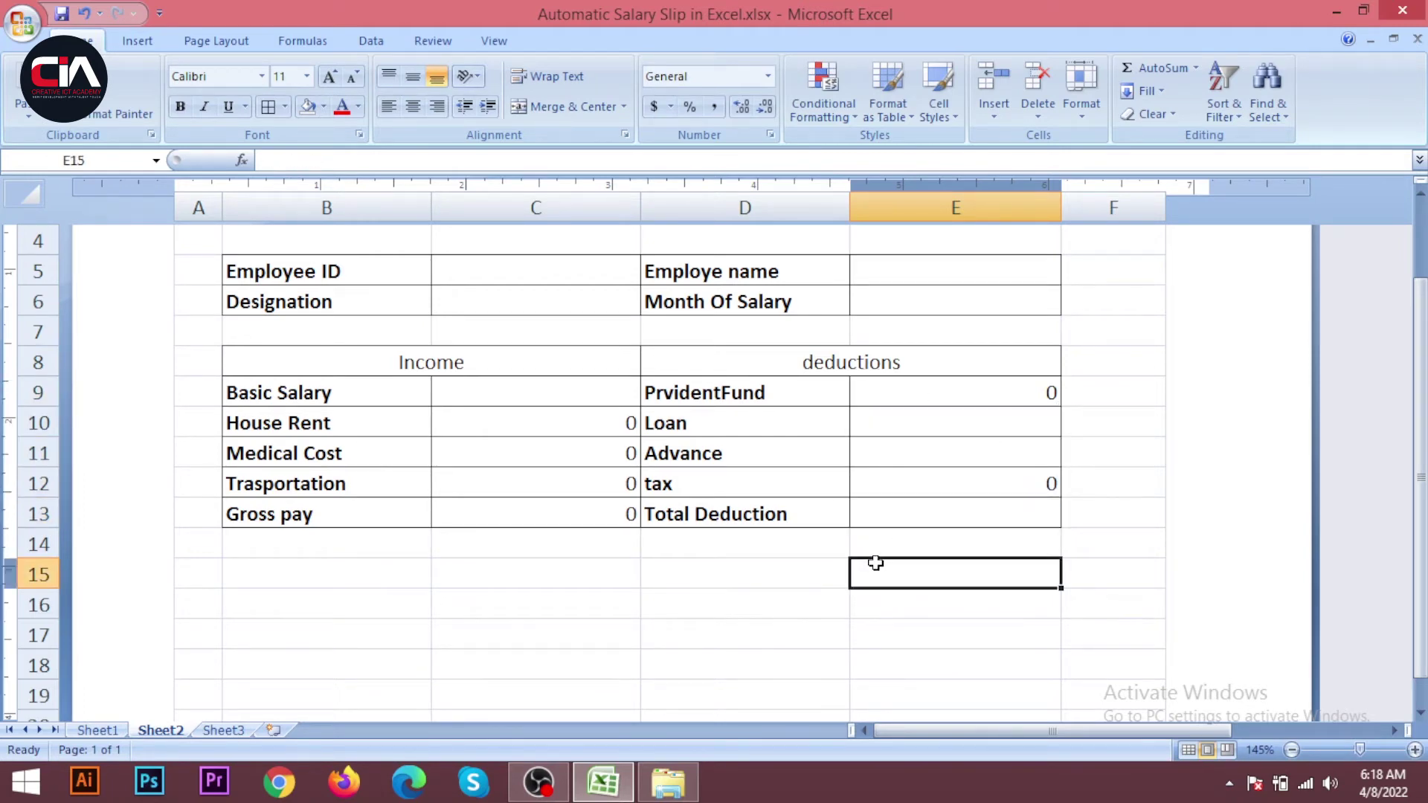
left_click(888, 516)
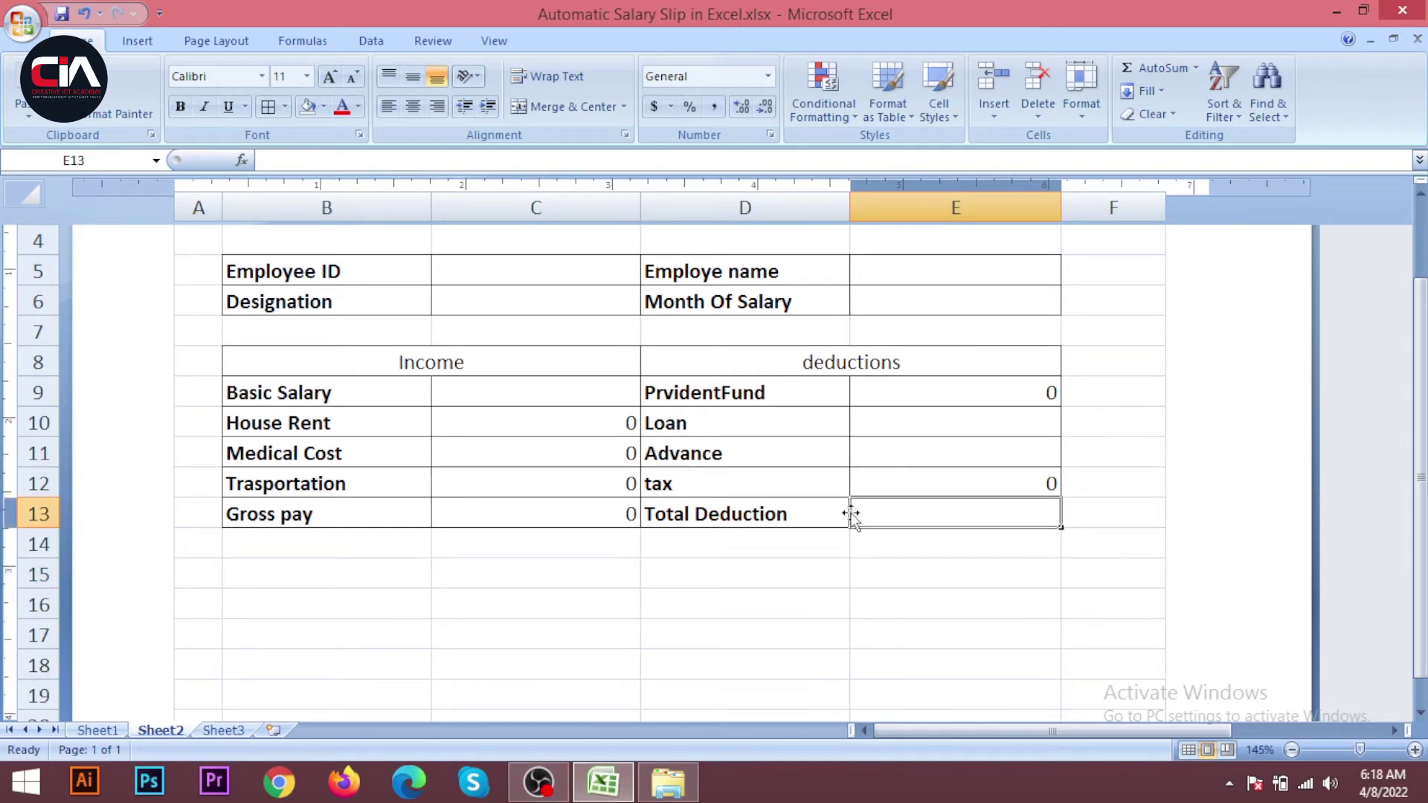
left_click(888, 549)
left_click(900, 514)
left_click_drag(920, 394, 943, 479)
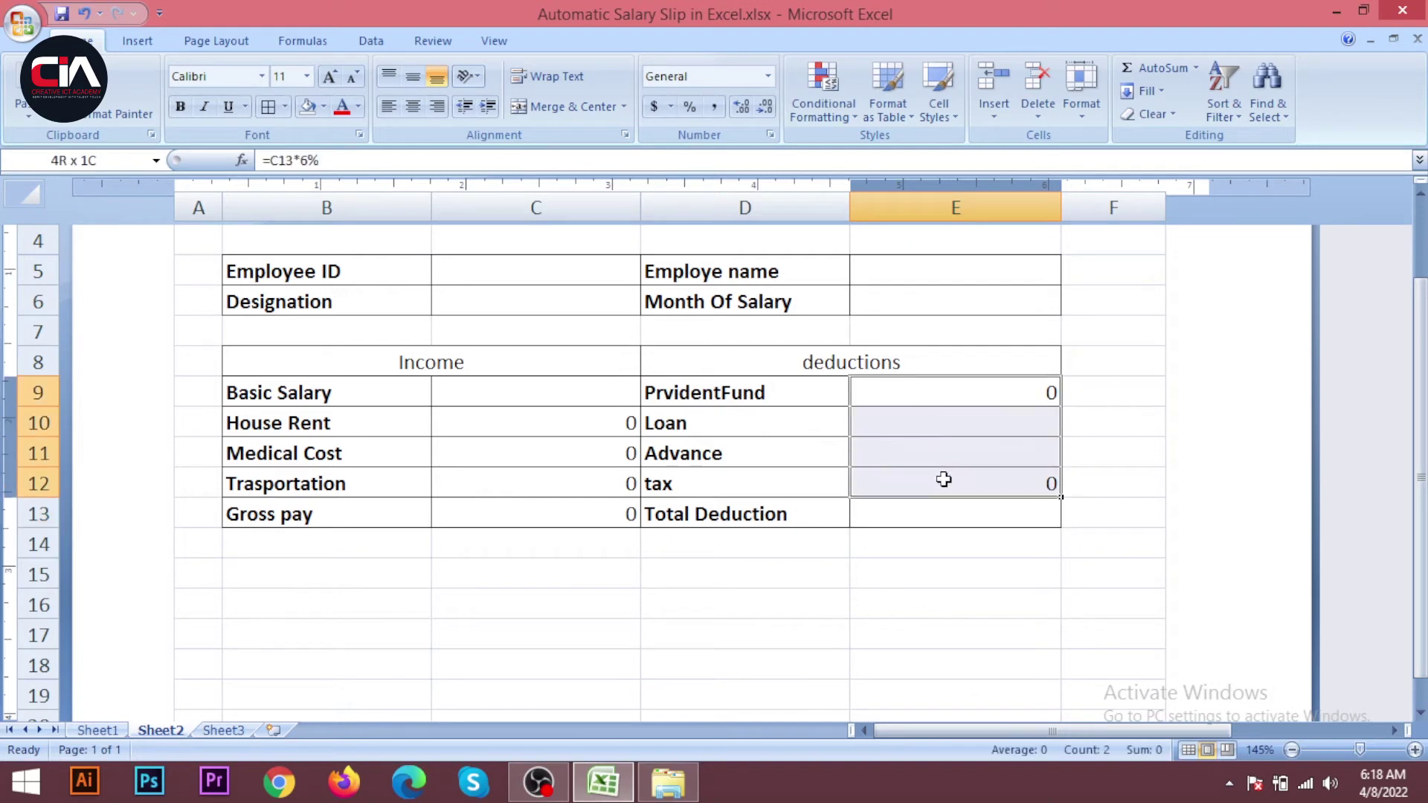
- Calculate the total deduction in E13 with the formula =SUM(E9:E12), adding up all deduction items
left_click(939, 514)
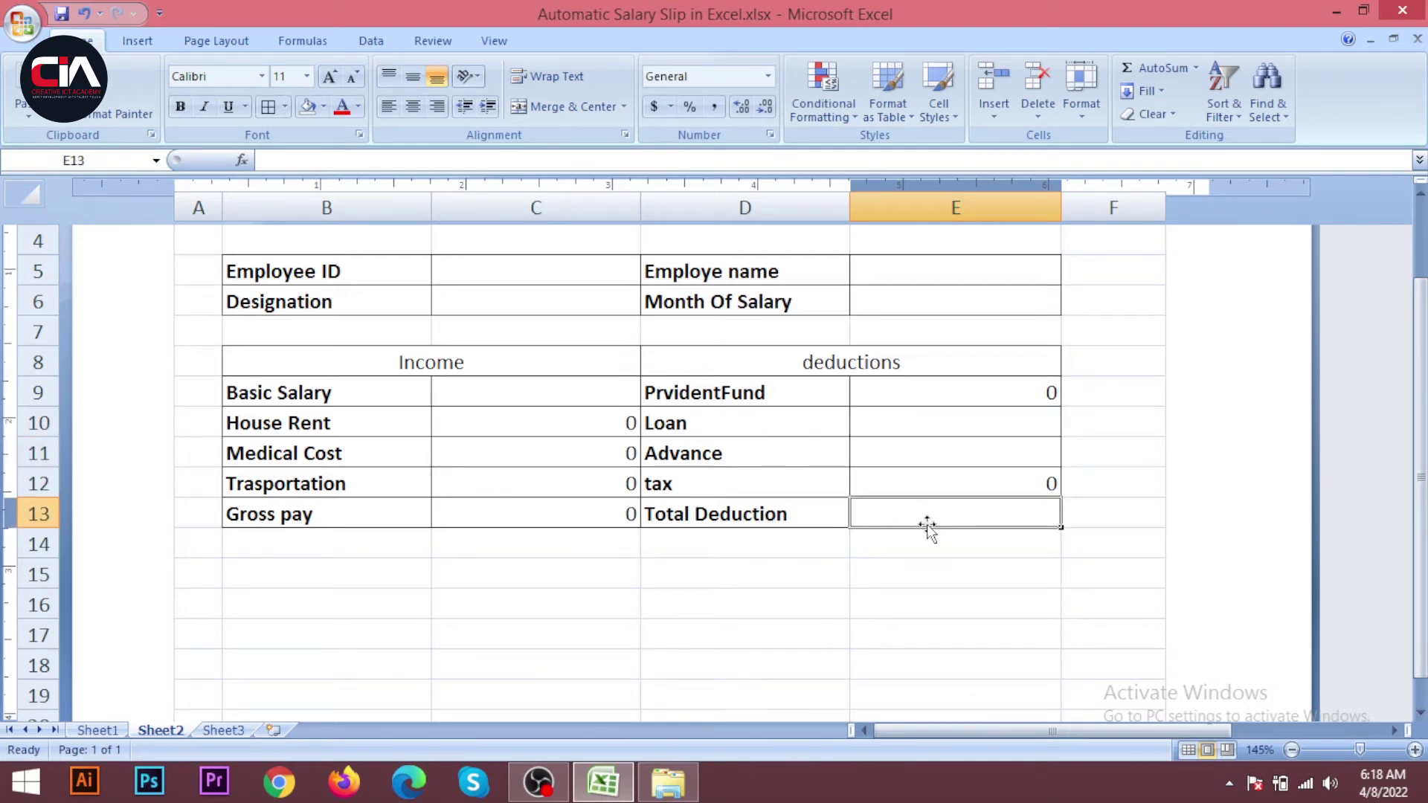
type("=")
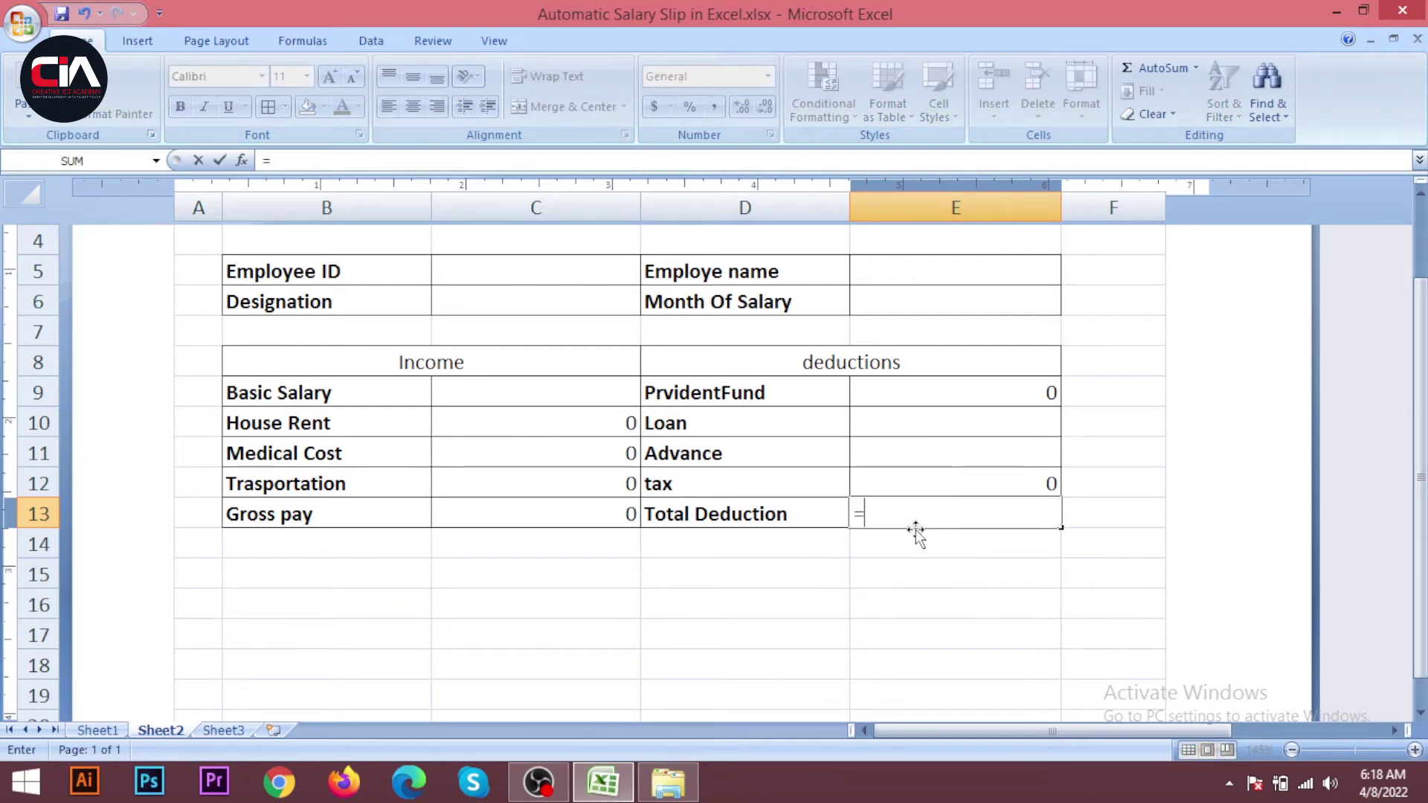
type("sum(")
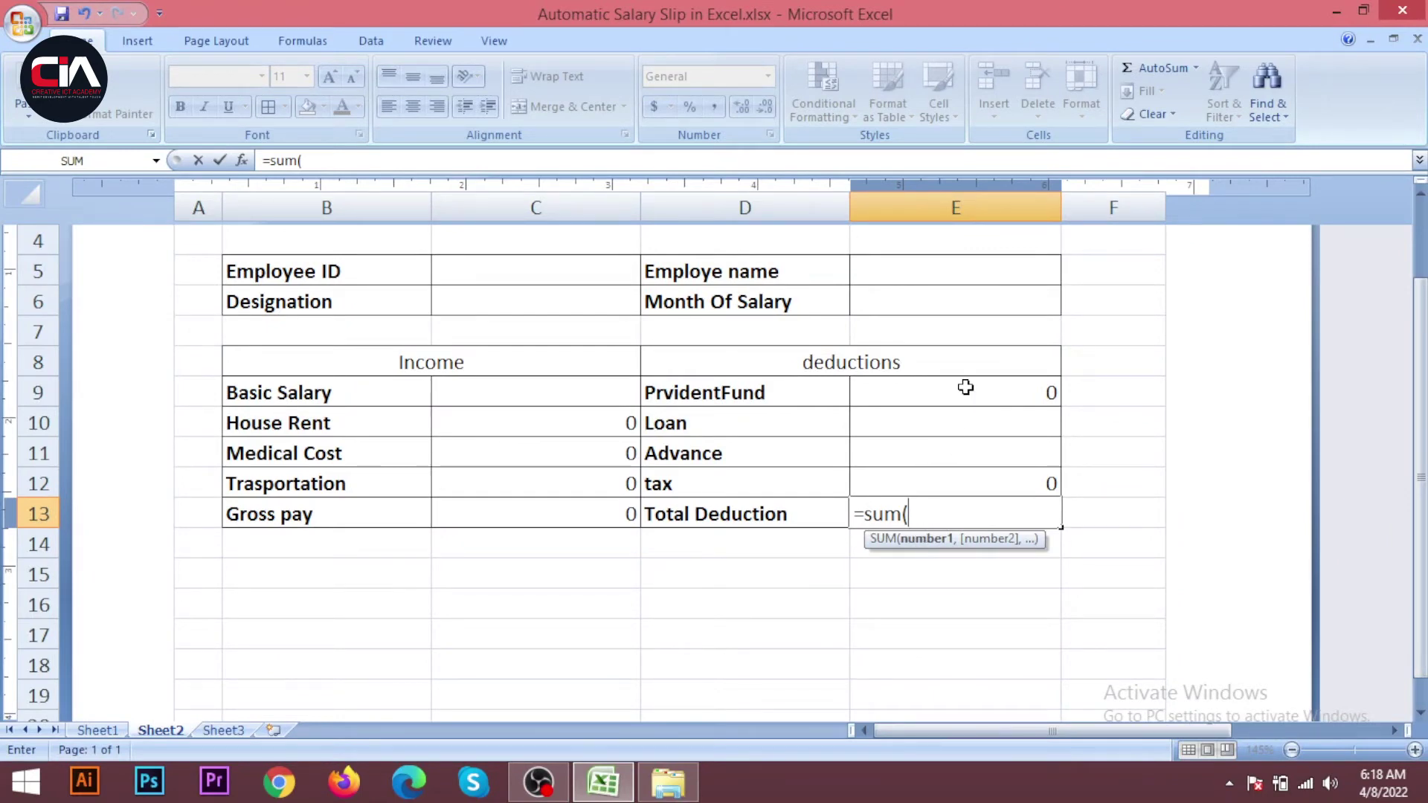
left_click_drag(966, 387, 986, 484)
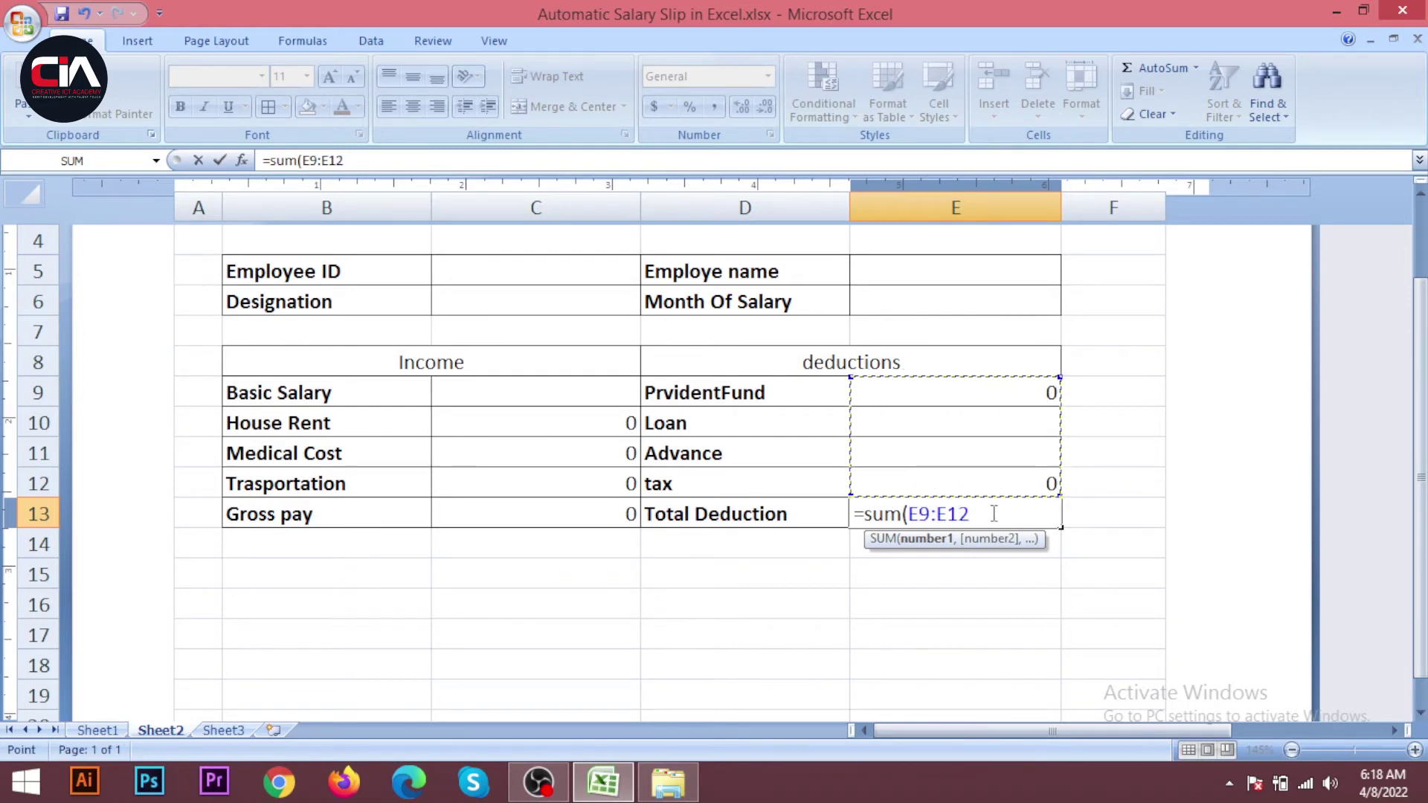
type(")")
key("Return")
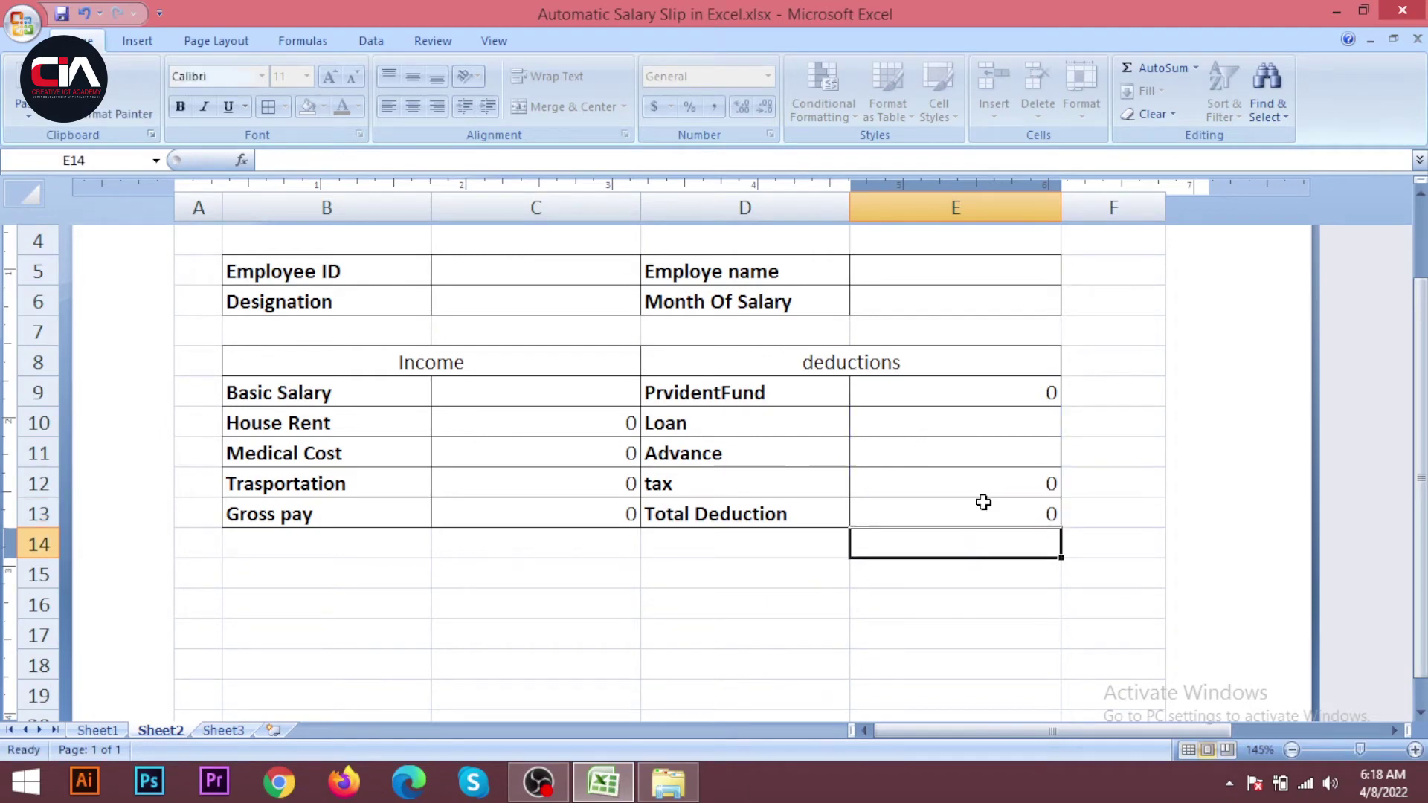
left_click(987, 513)
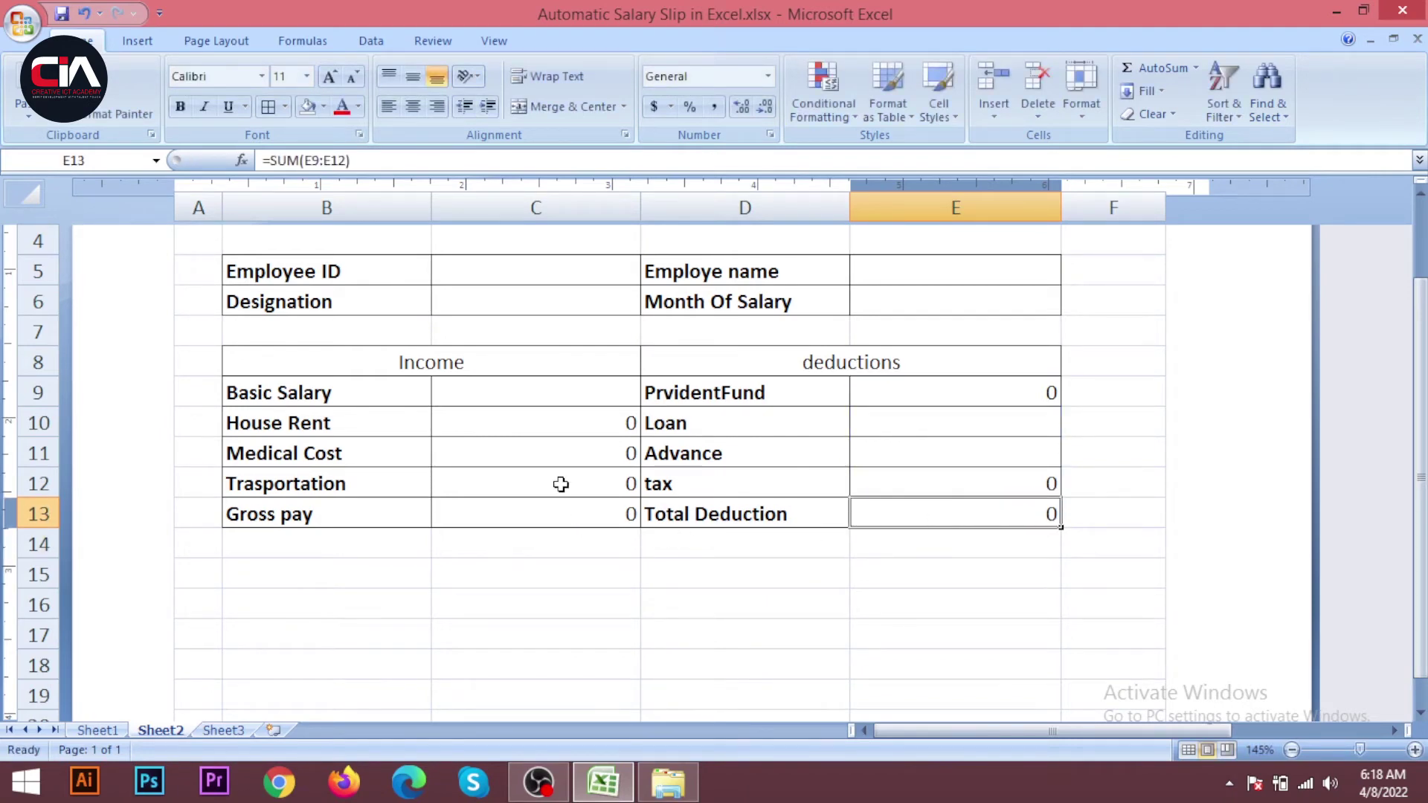
- Check the signature area of the finished slip on Sheet1, and merge and center cells B15:C15 on Sheet2
left_click(551, 395)
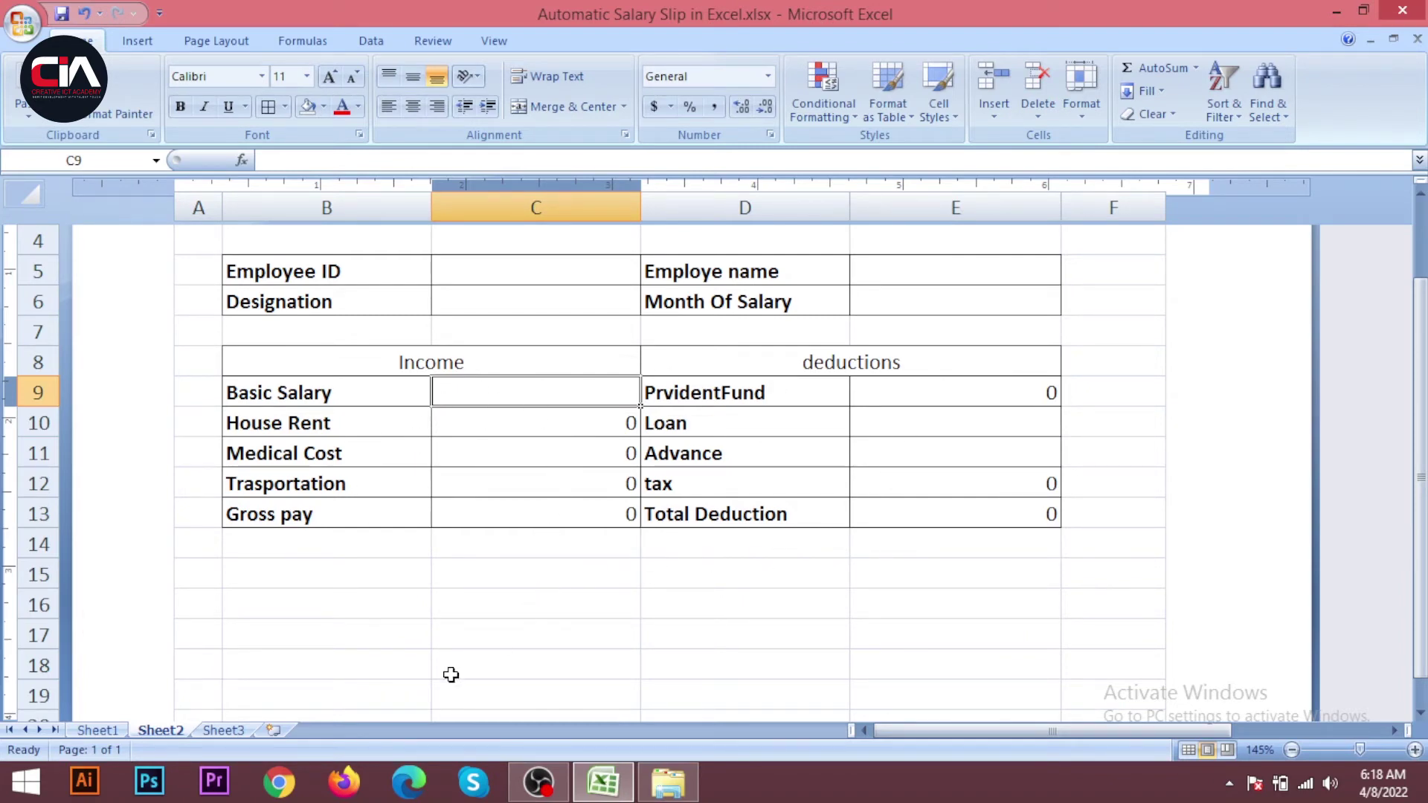
left_click(97, 730)
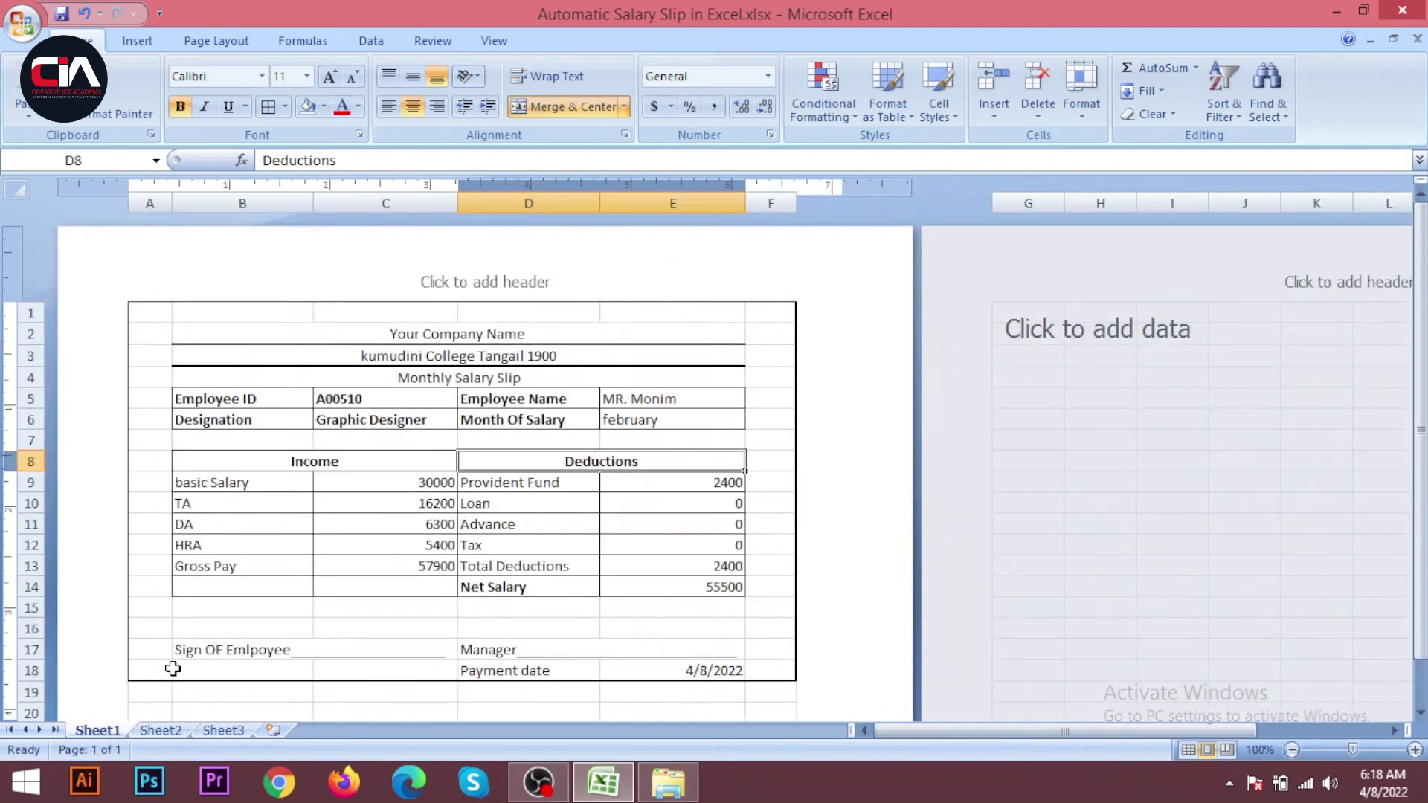
left_click(161, 730)
left_click_drag(302, 579, 462, 574)
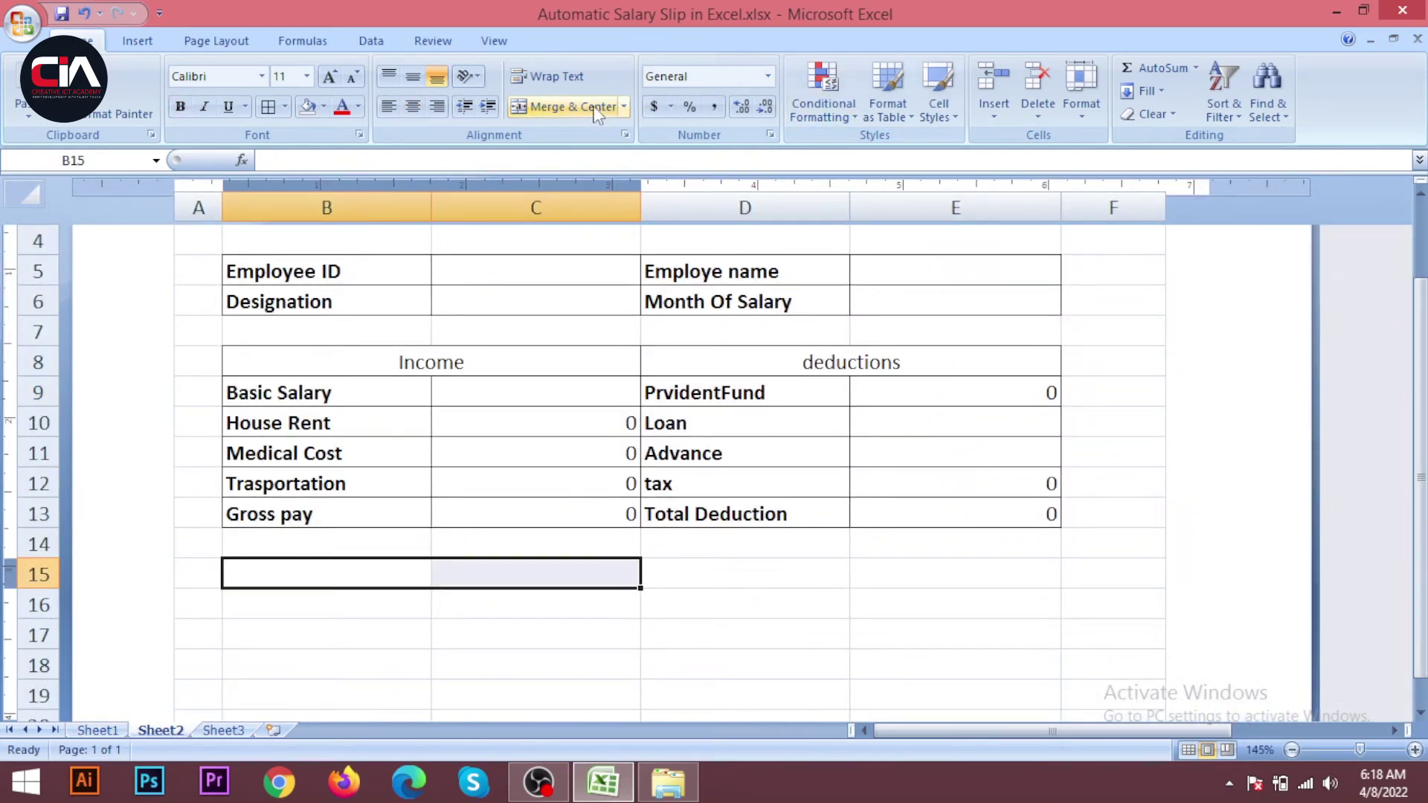
left_click(566, 106)
left_click(461, 660)
- Enter the label Sign Of Employee in the merged cell B15:C15
left_click(345, 571)
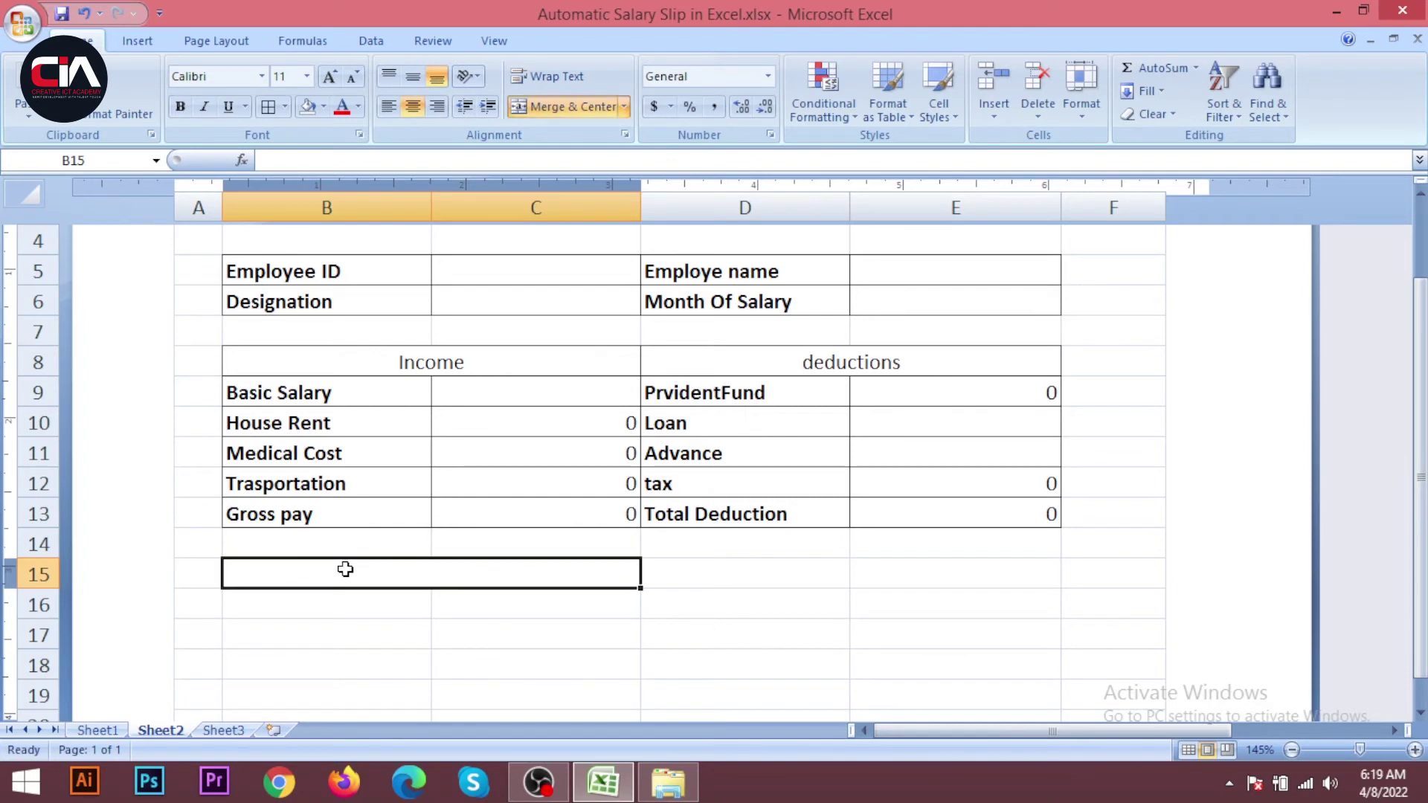
type("Sig")
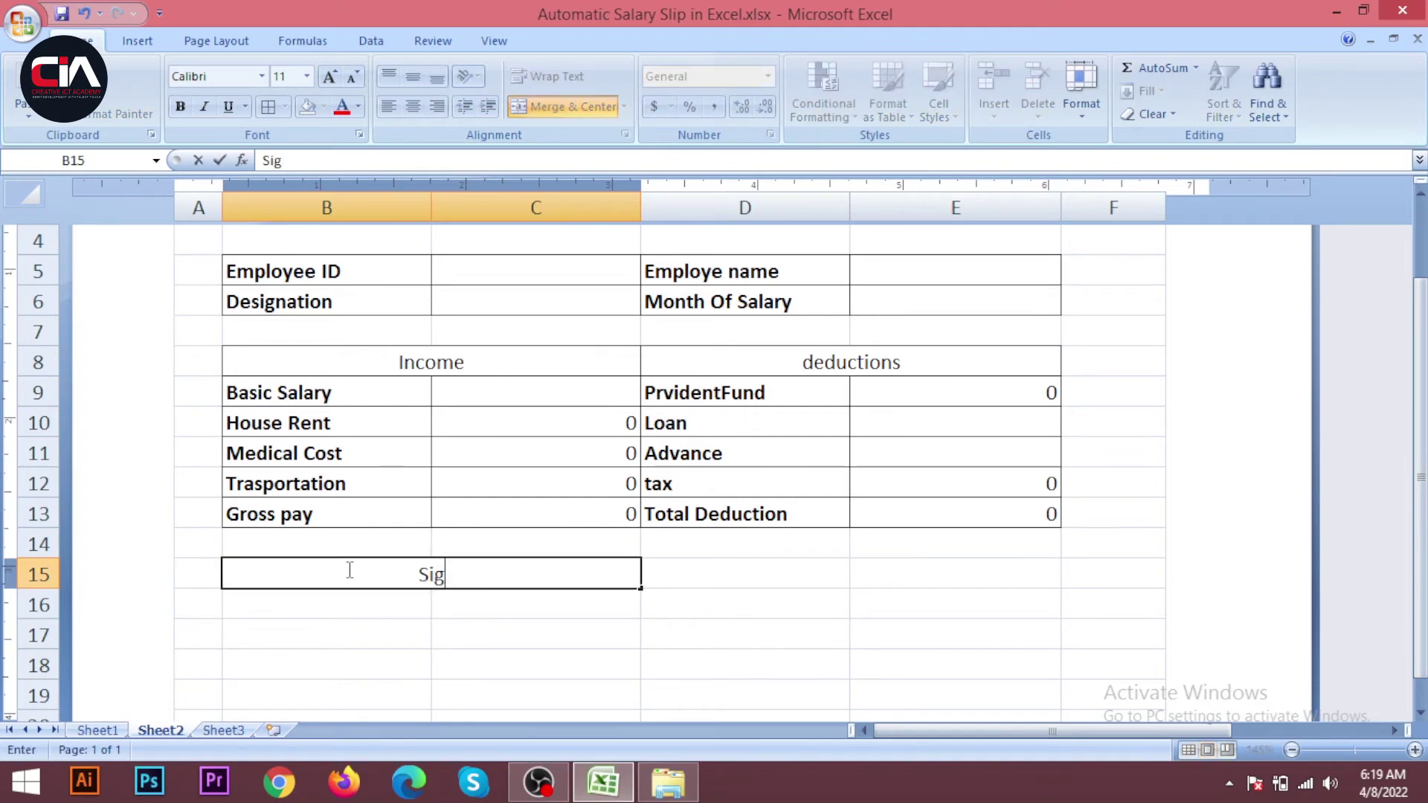
type("n Of")
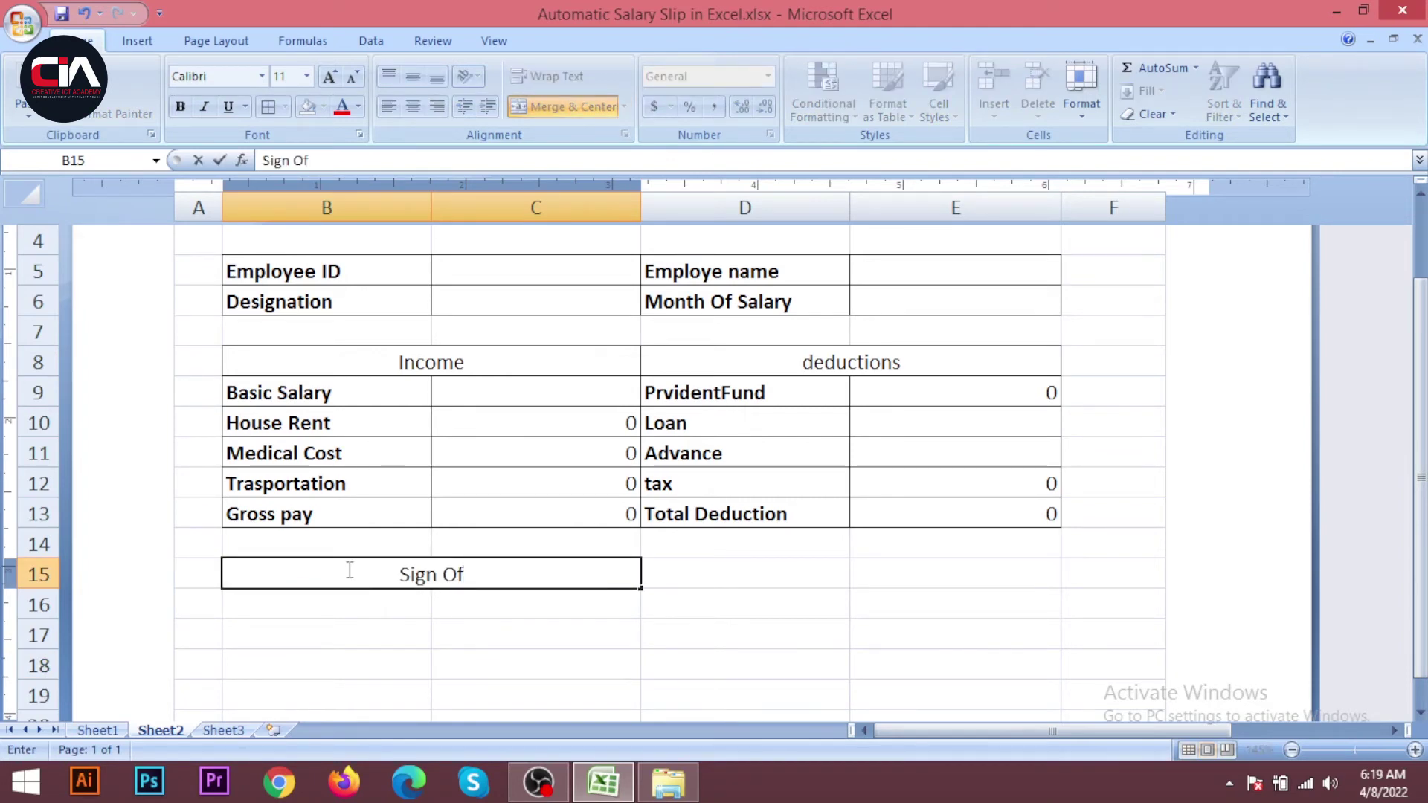
type(" Em")
type("lop")
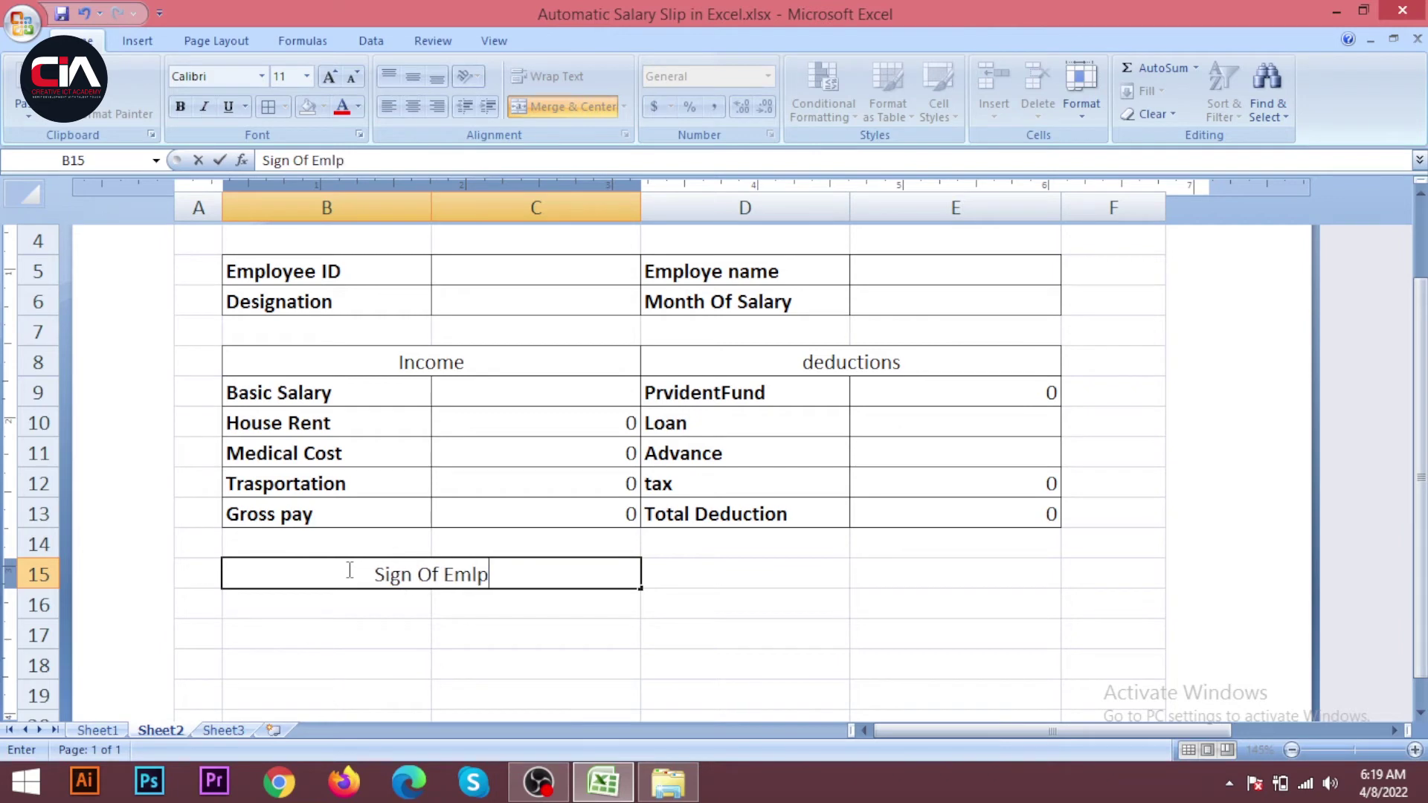
key("BackSpace")
type("op")
key("BackSpace")
key("BackSpace")
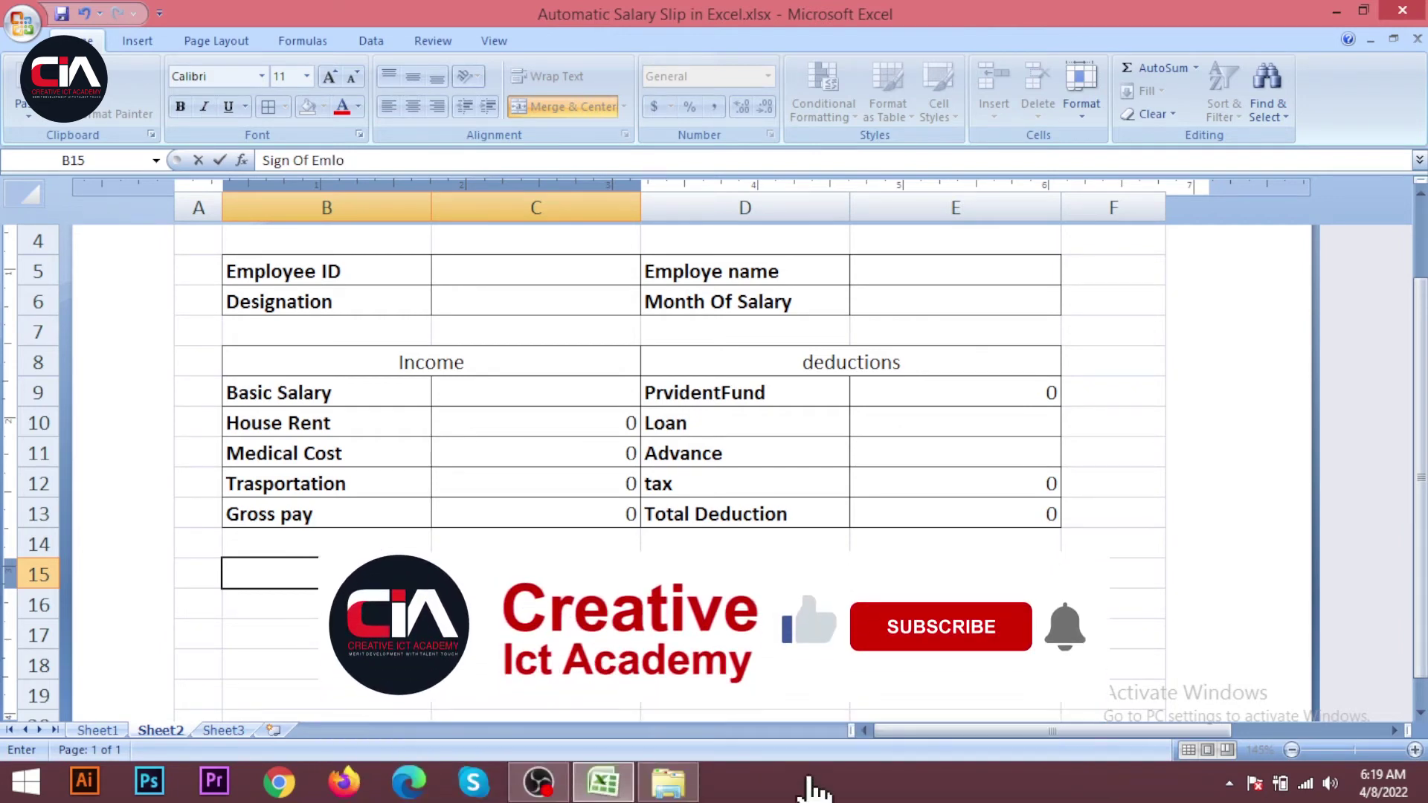
key("BackSpace")
type("ployee")
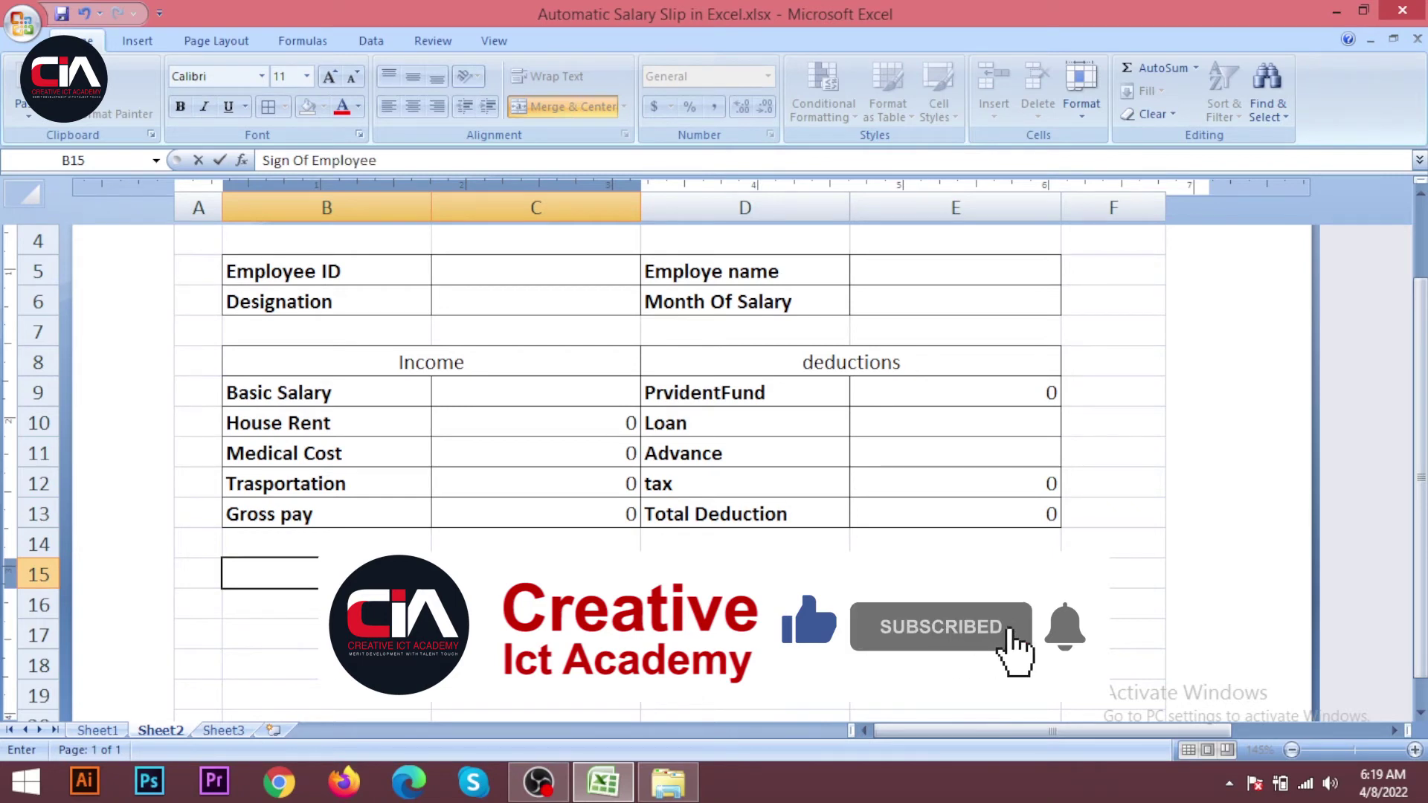
- Add a signature line of underscores after Sign Of Employee, nearly filling the merged cell's width
type("----")
key("BackSpace")
key("BackSpace")
key("BackSpace")
key("BackSpace")
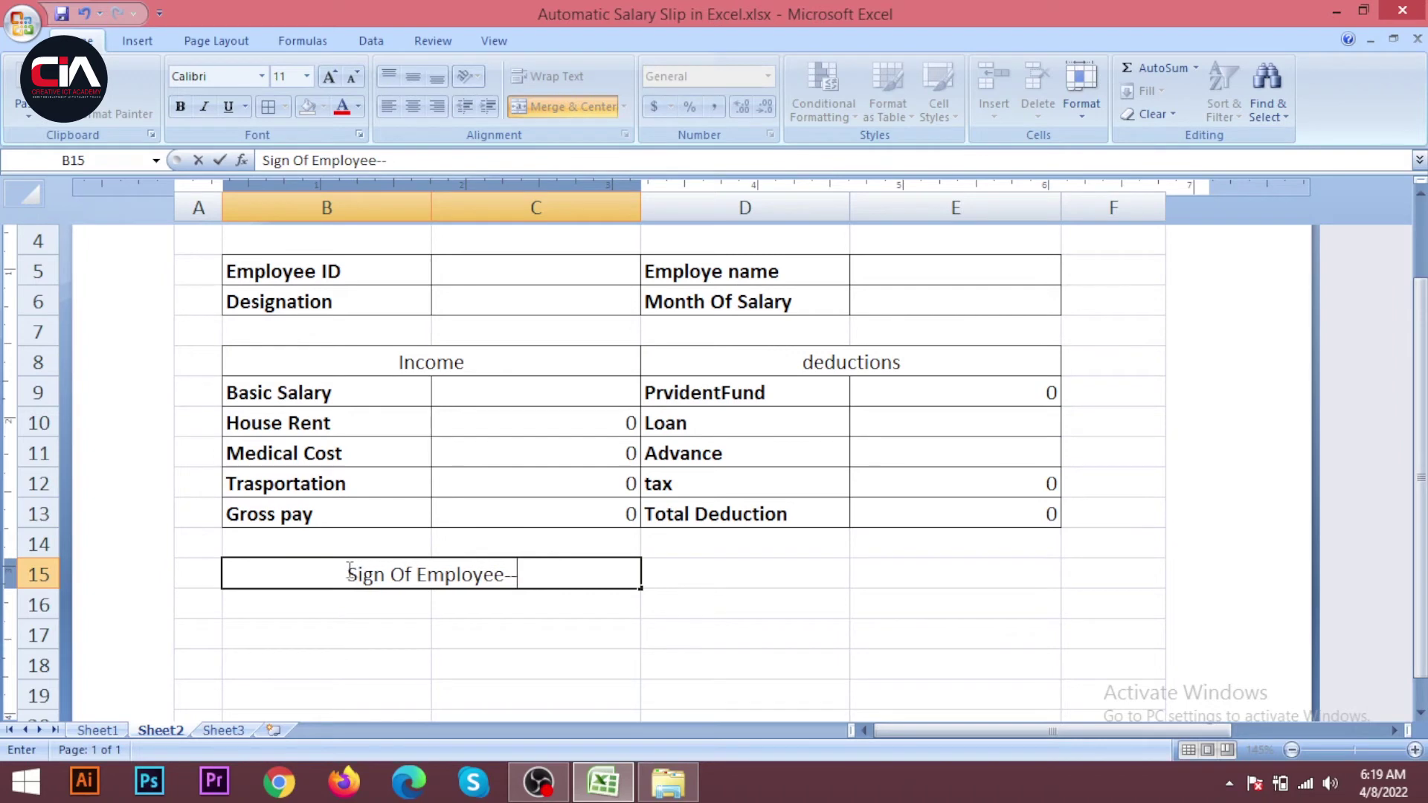
type("_____")
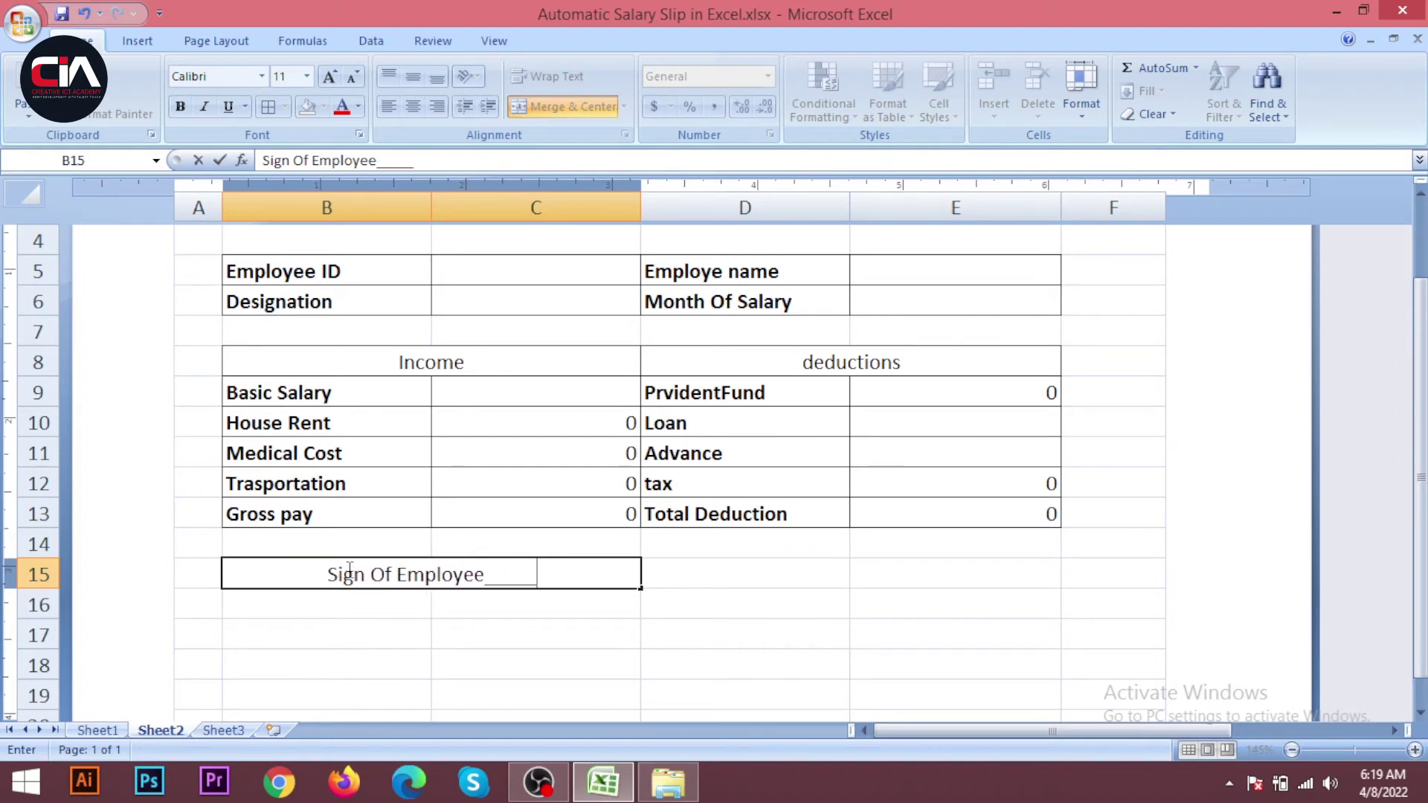
type("_____________")
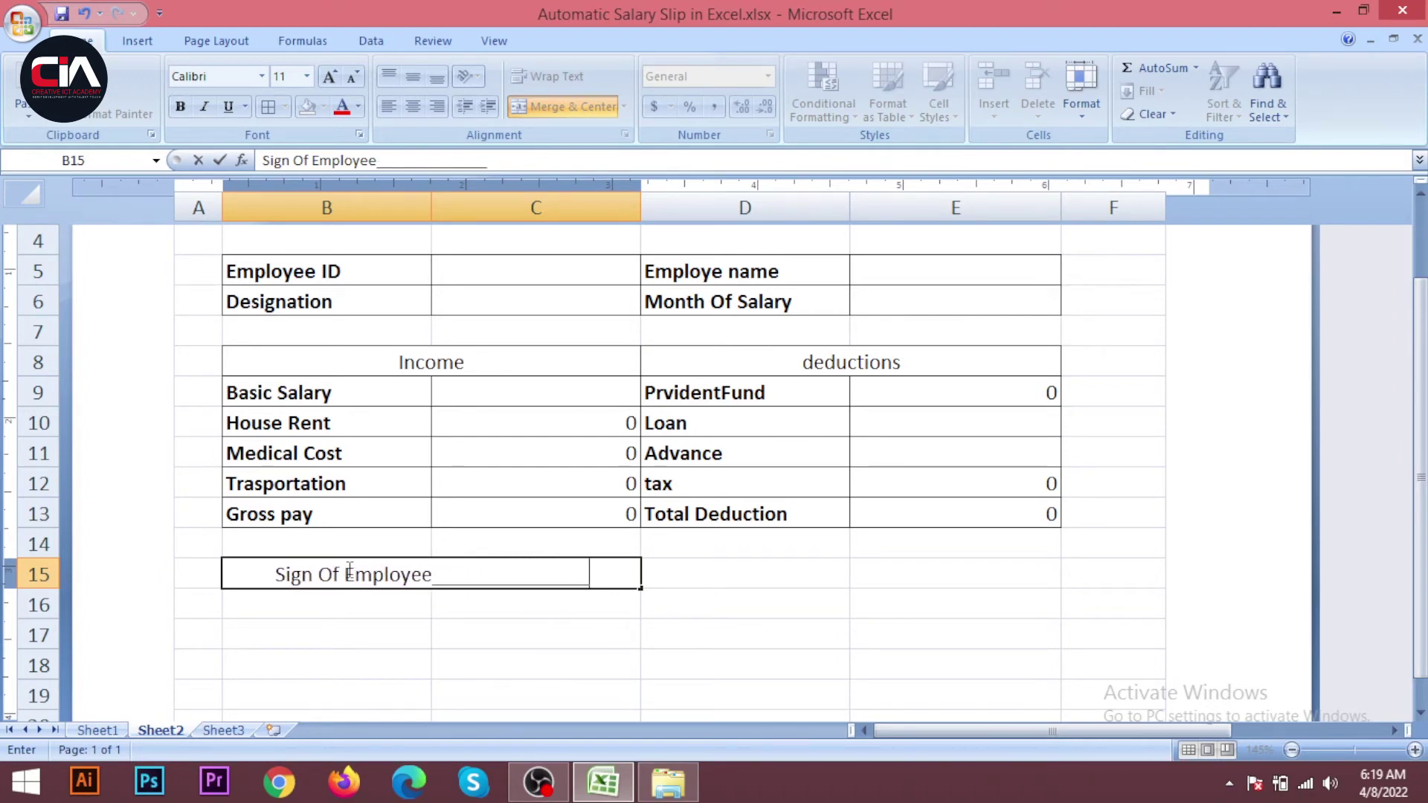
type("______")
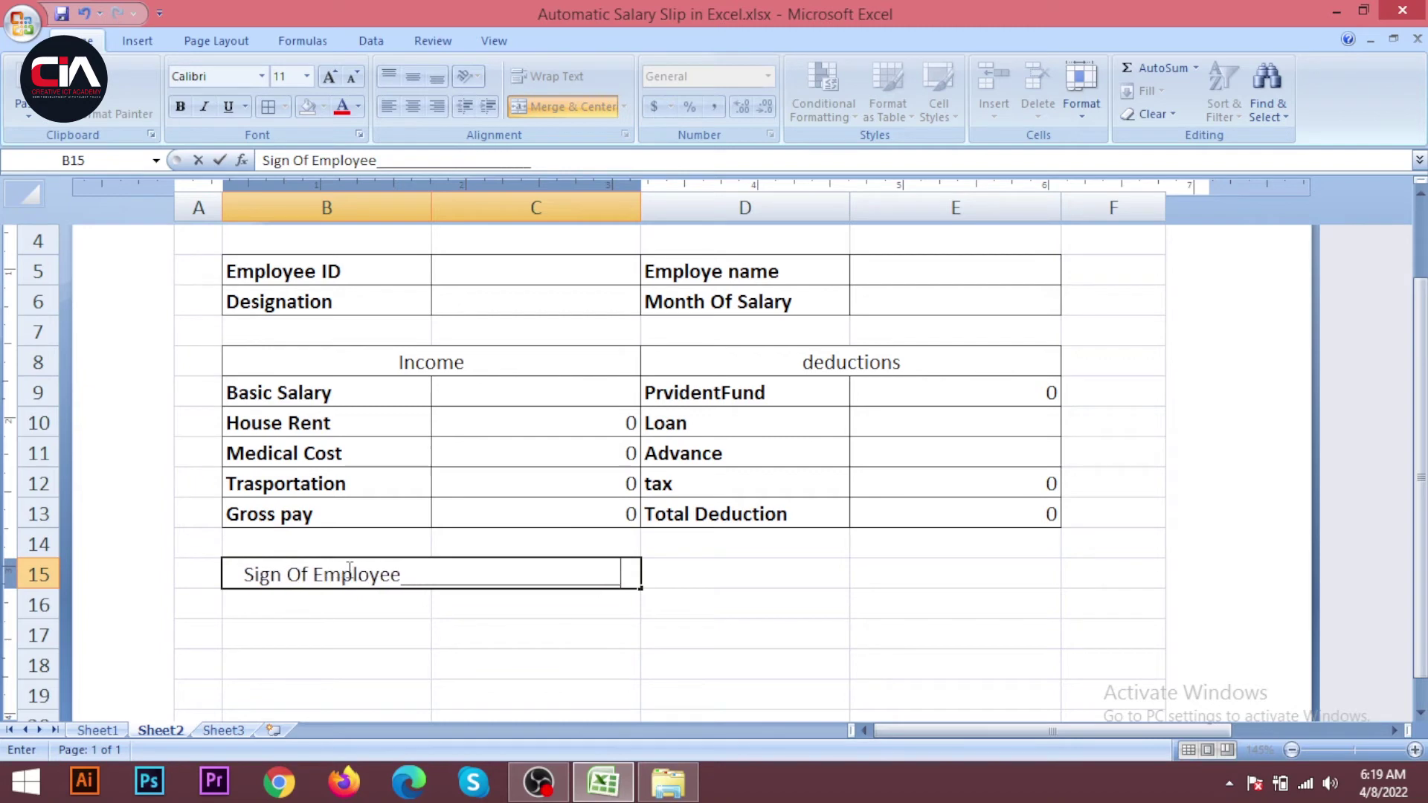
type("__")
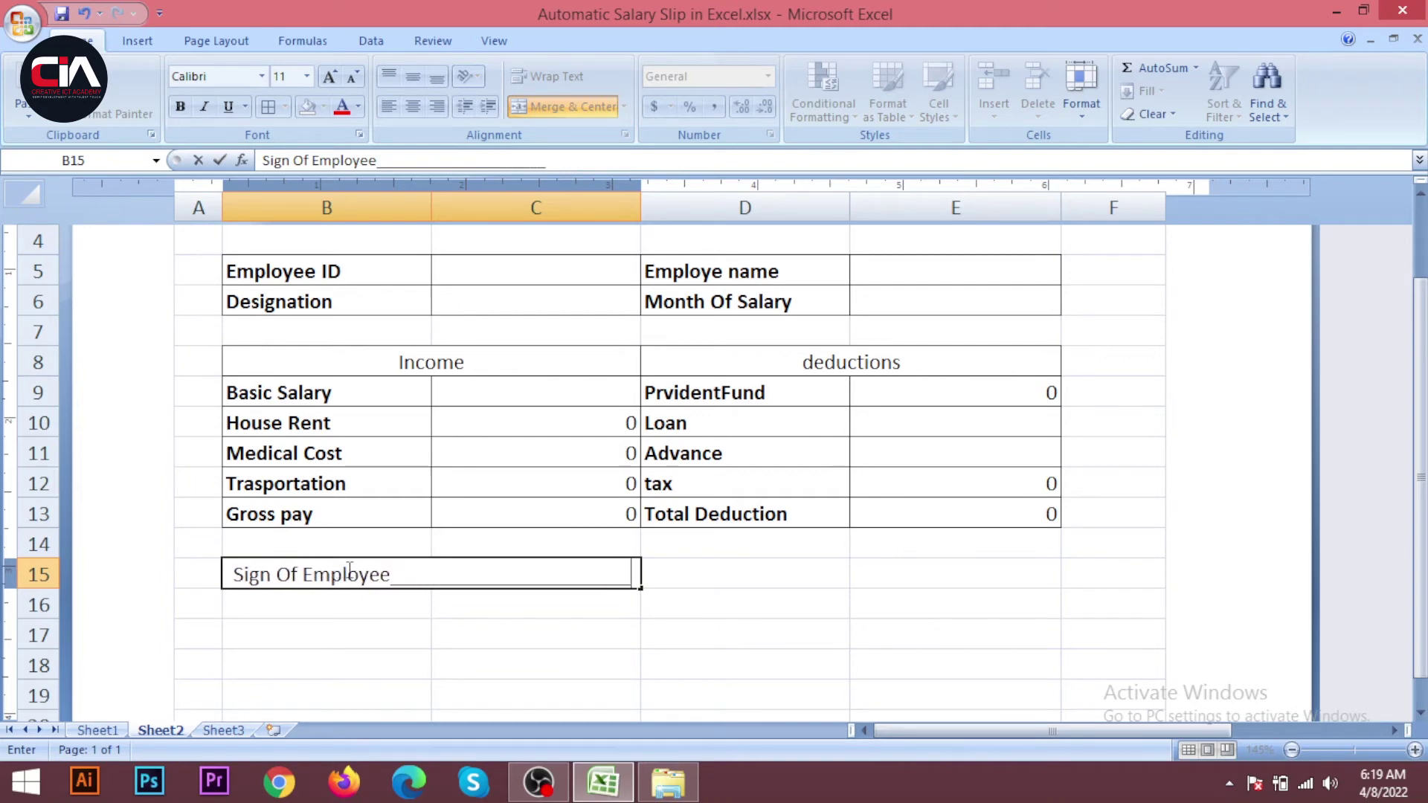
- Merge and center D15:E15 and enter Manager followed by a signature line of underscores
left_click(731, 580)
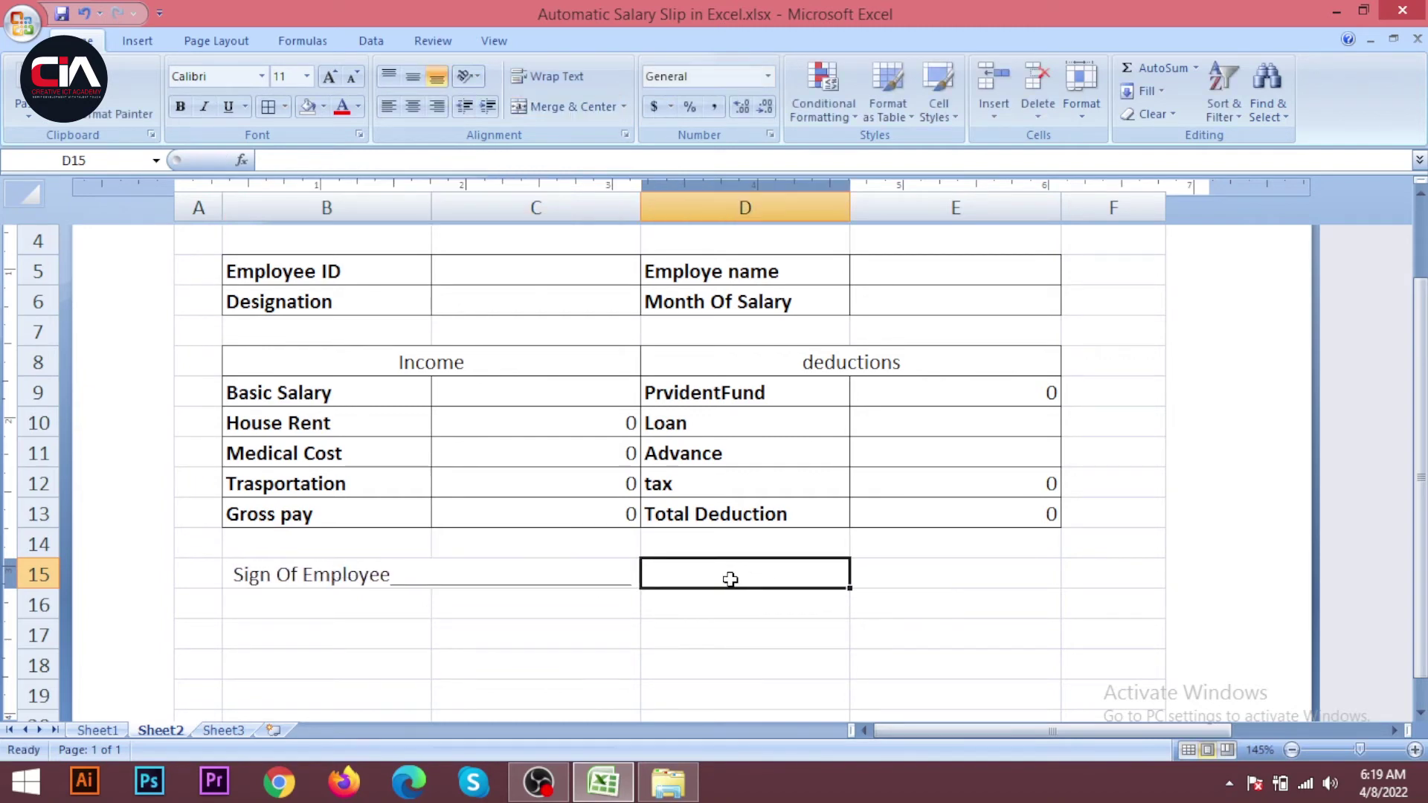
left_click_drag(731, 580, 957, 587)
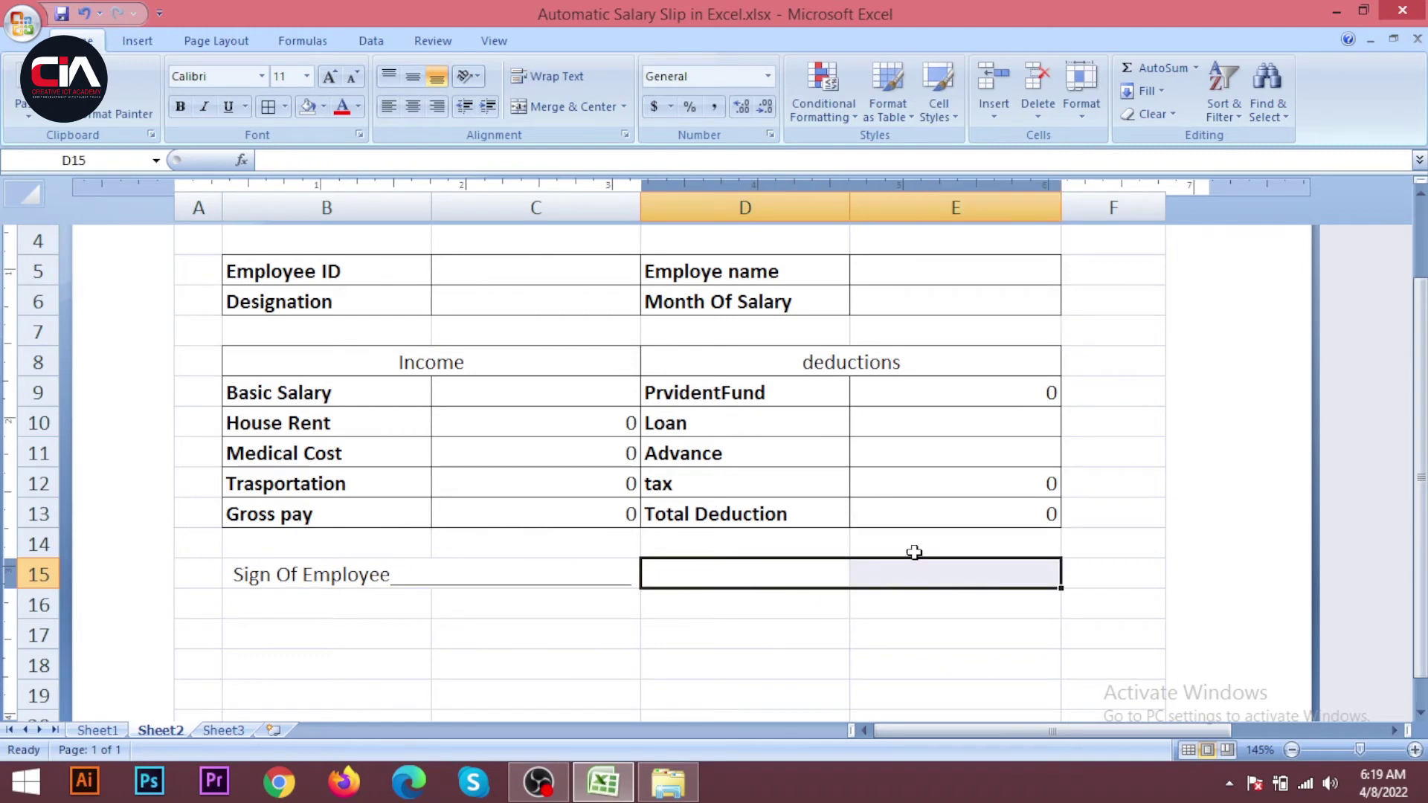
left_click(564, 107)
type("Manager")
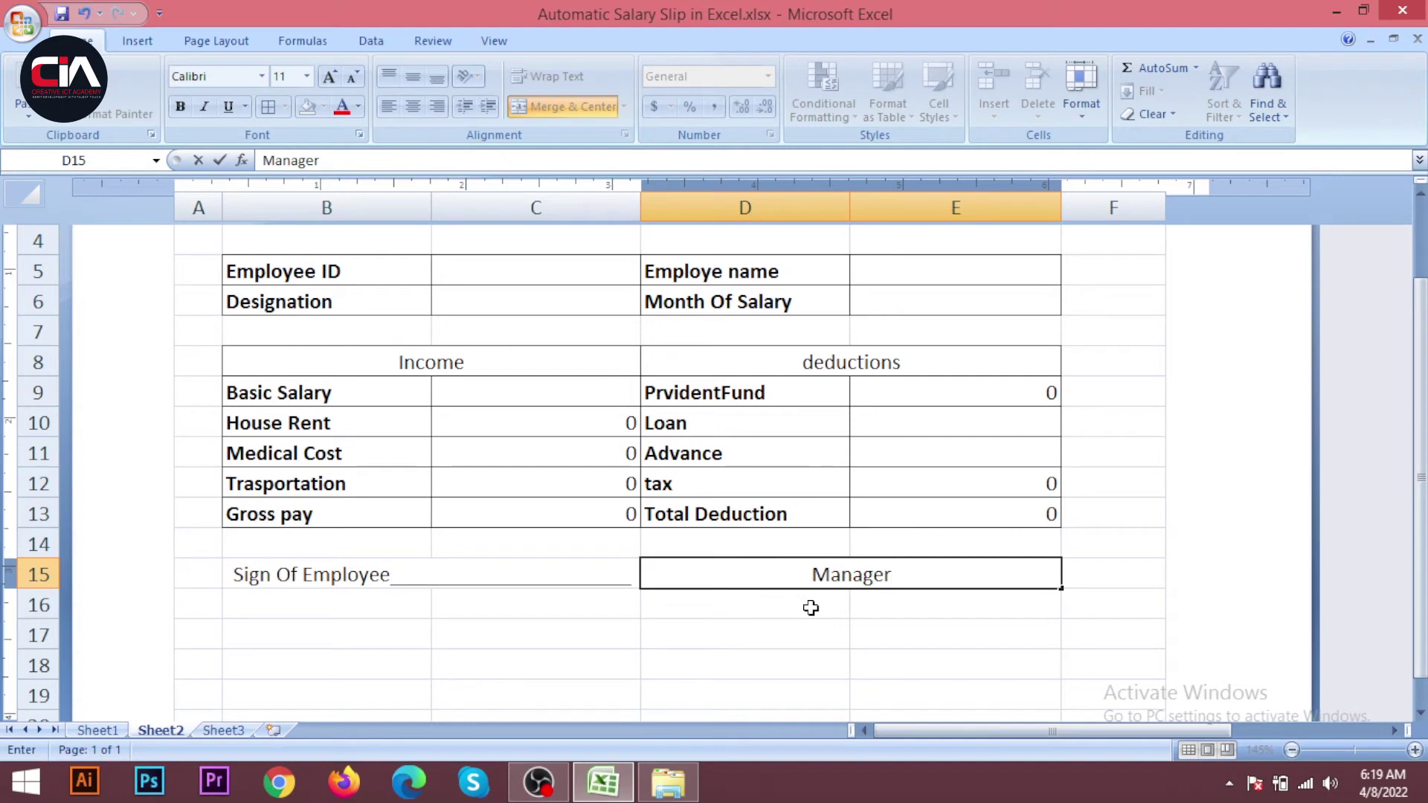
type("_")
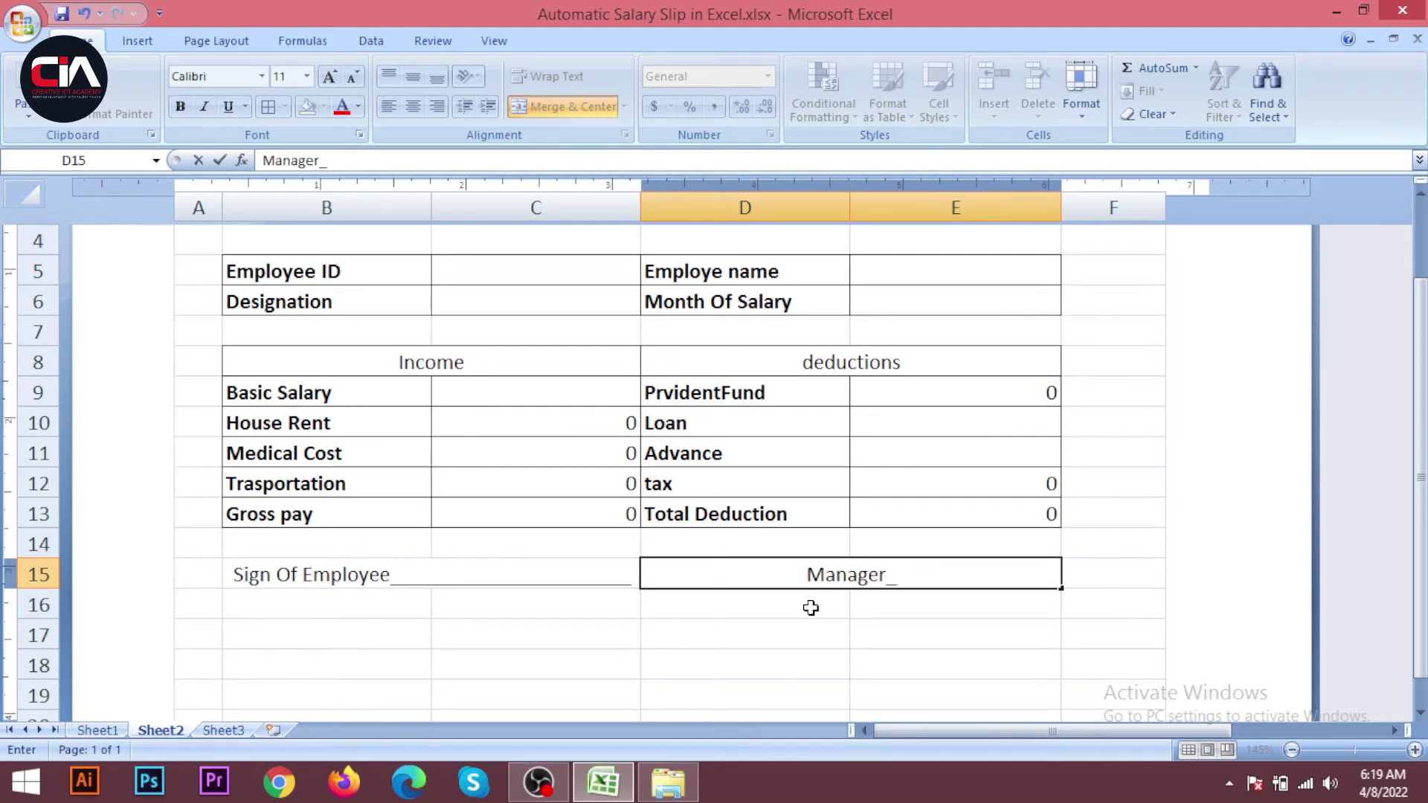
type("___________________________________")
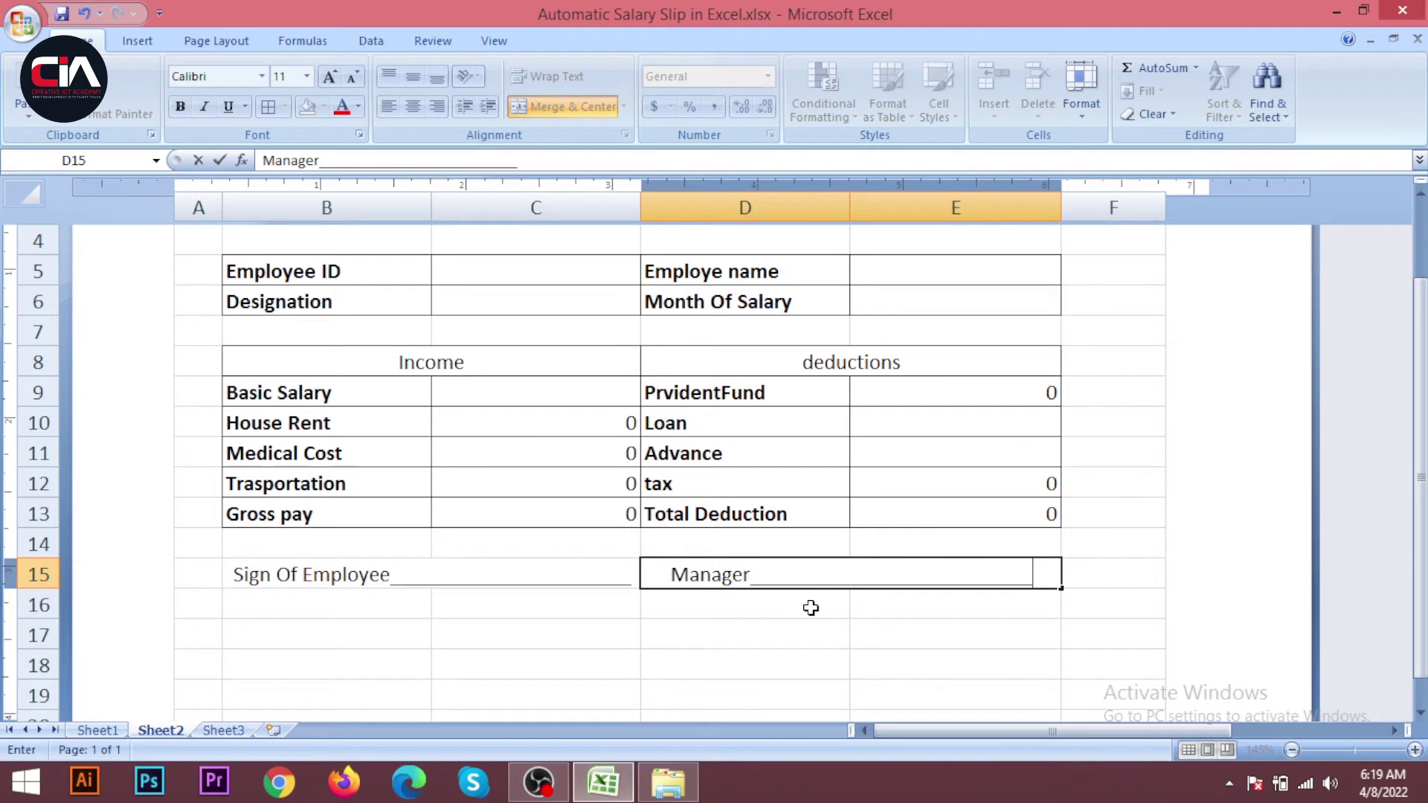
key("Return")
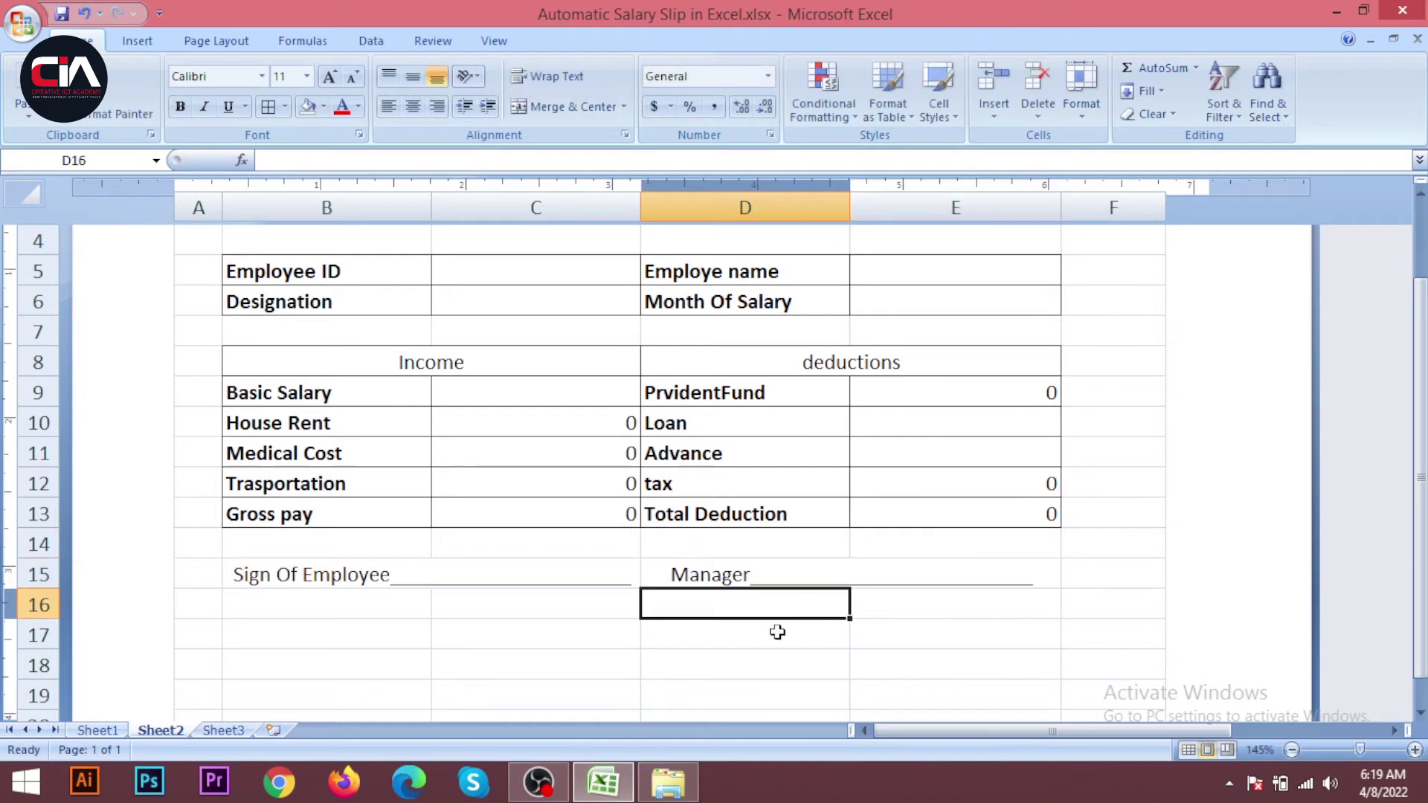
- Enter the label Payment Date in C16, below the employee signature line
left_click(589, 610)
left_click(546, 625)
left_click(556, 605)
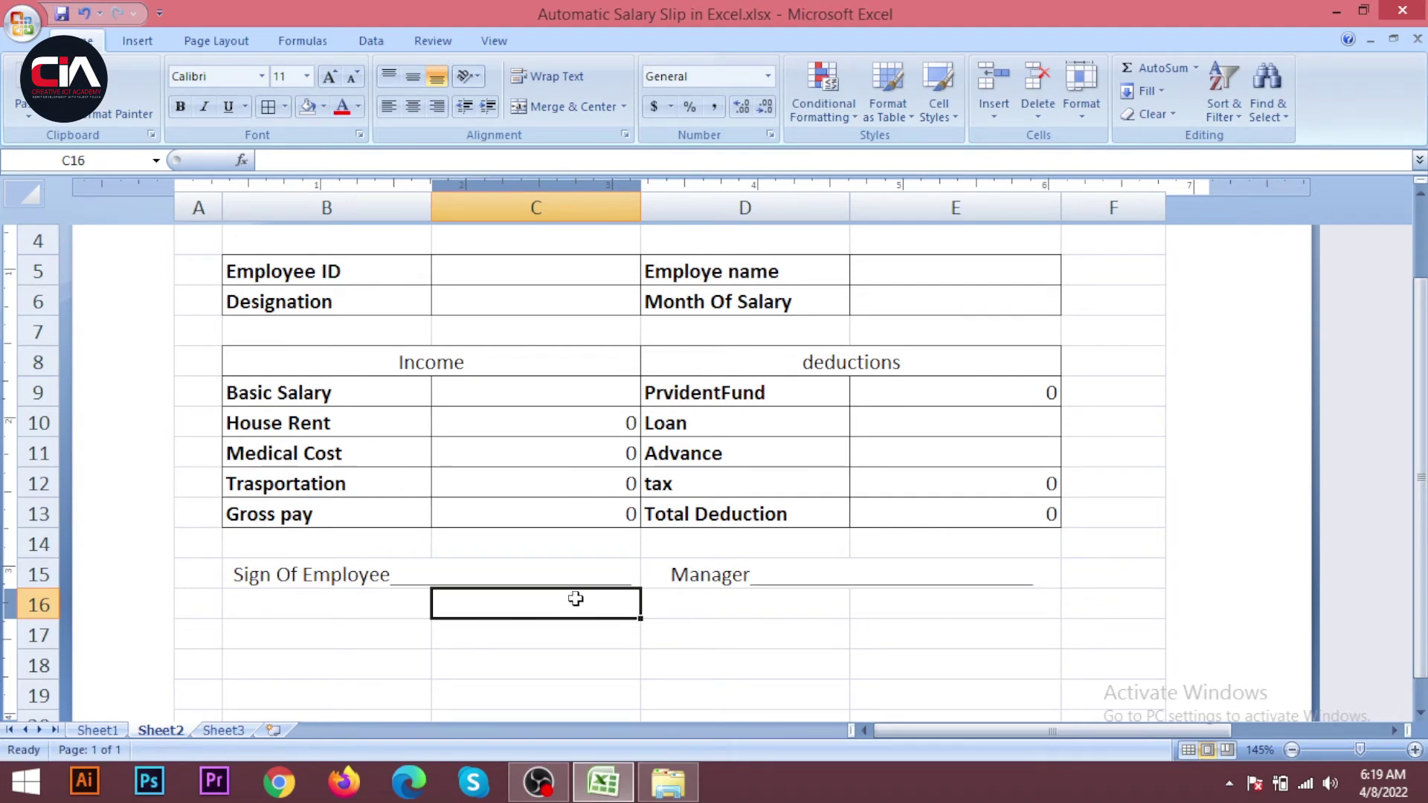
type("P")
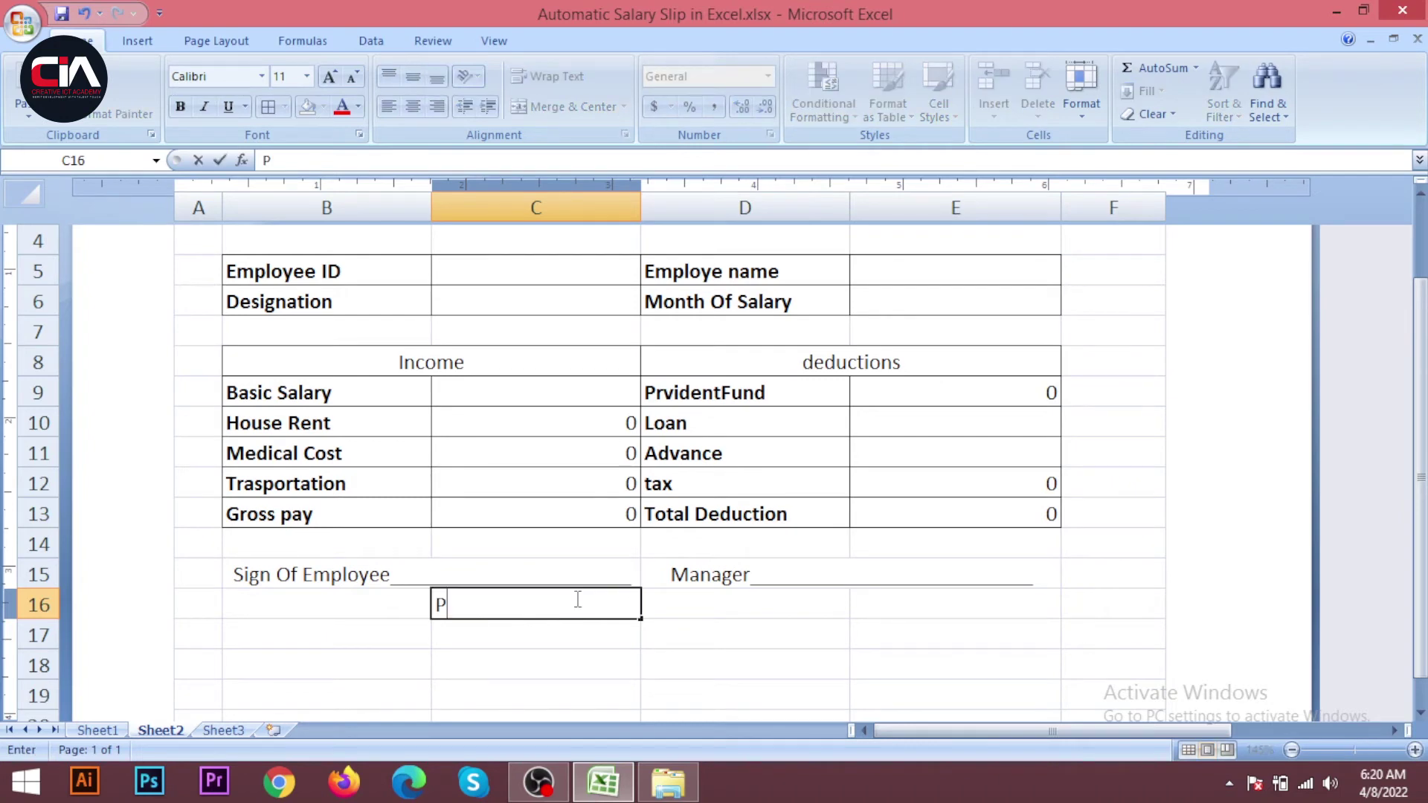
type("ayment DAte")
key("BackSpace")
key("BackSpace")
key("BackSpace")
type("ate")
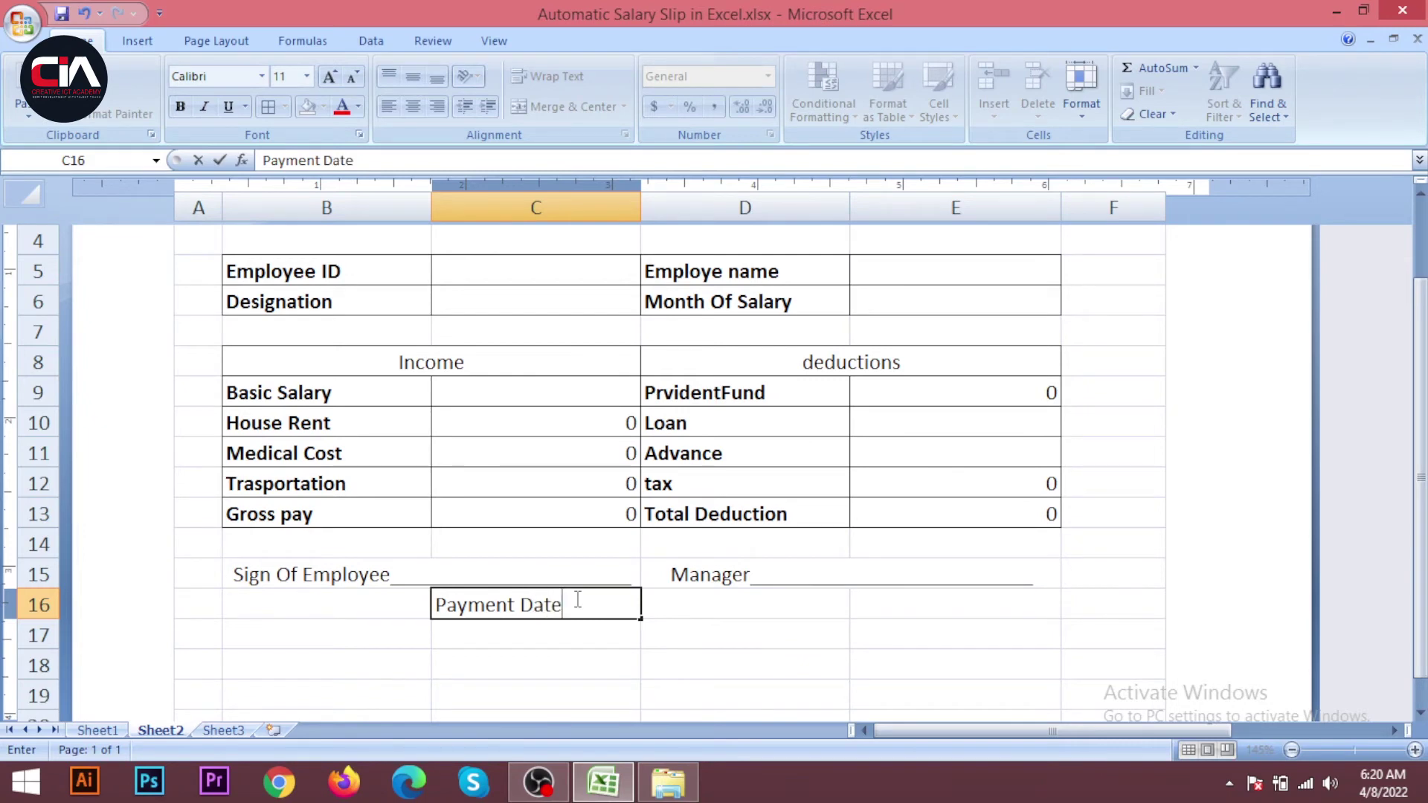
- Fill in the payment date automatically in D16 with the formula =TODAY()
left_click(730, 613)
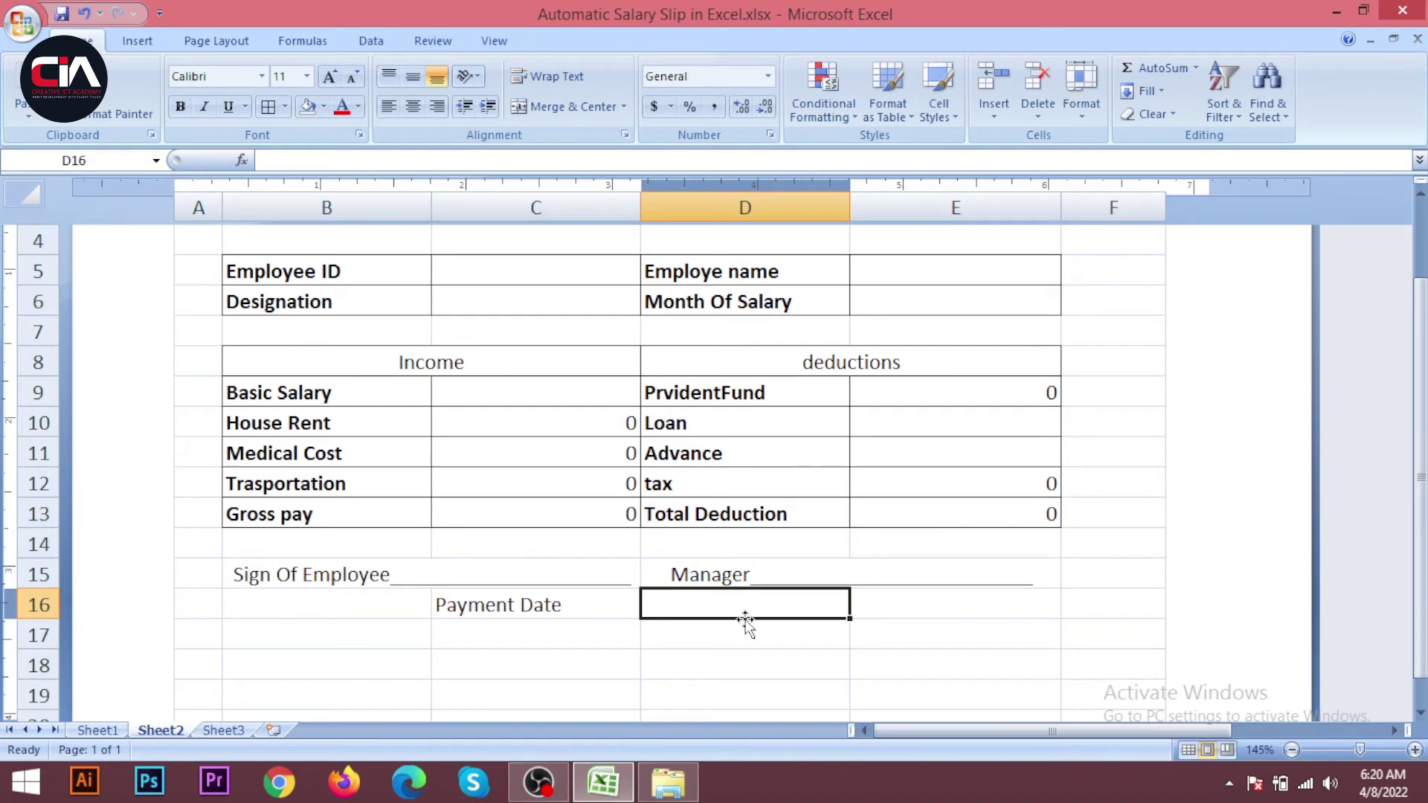
type("=")
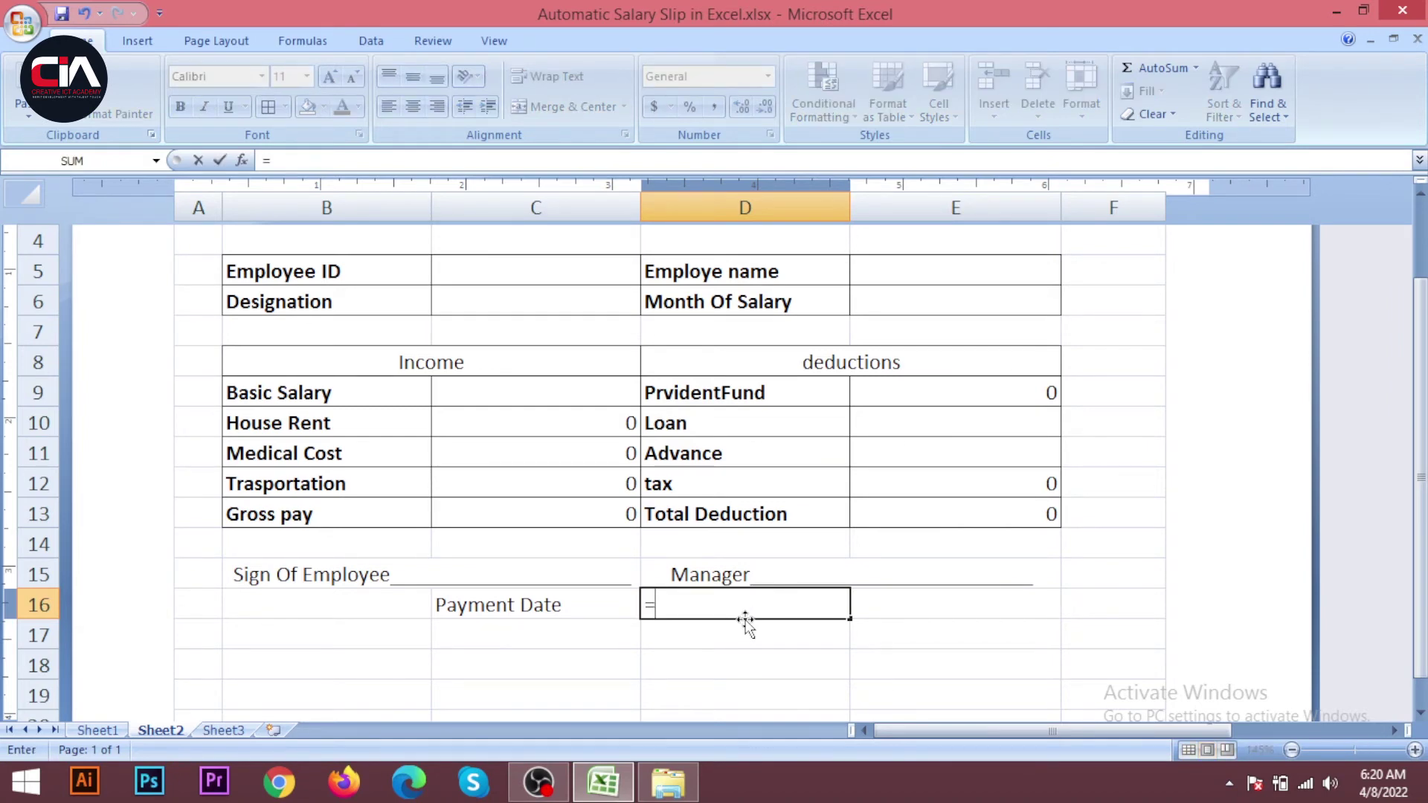
type("t")
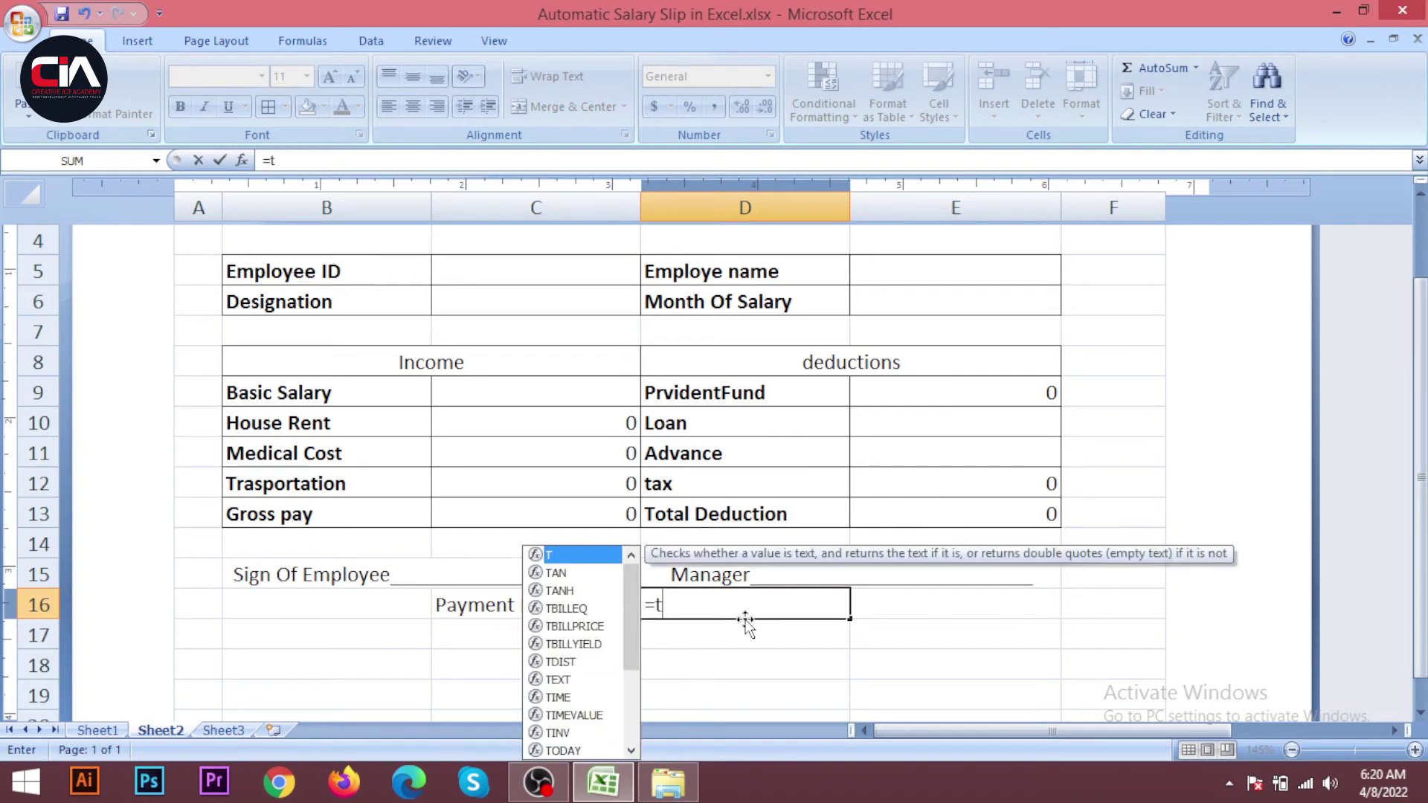
type("od")
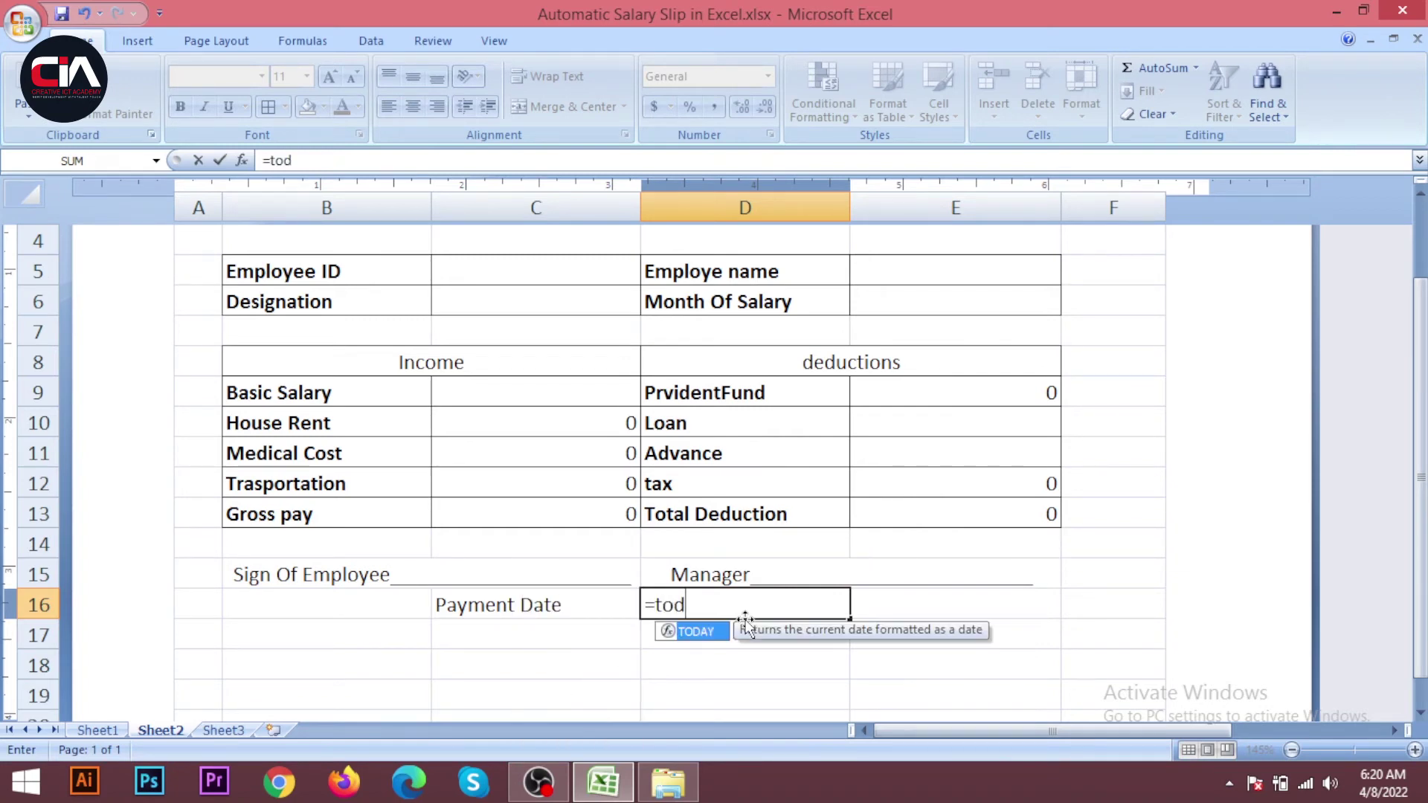
type("ay()")
key("Return")
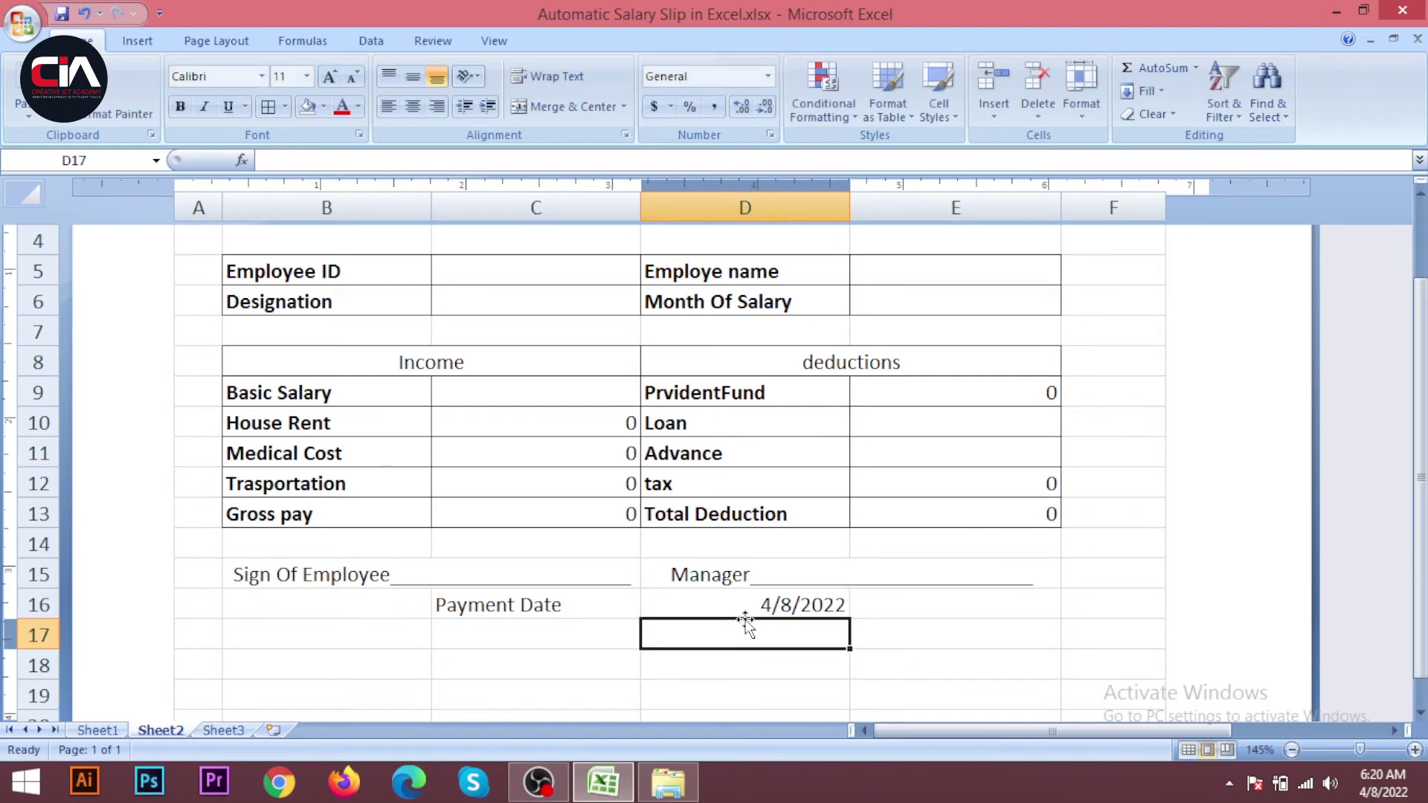
left_click(764, 602)
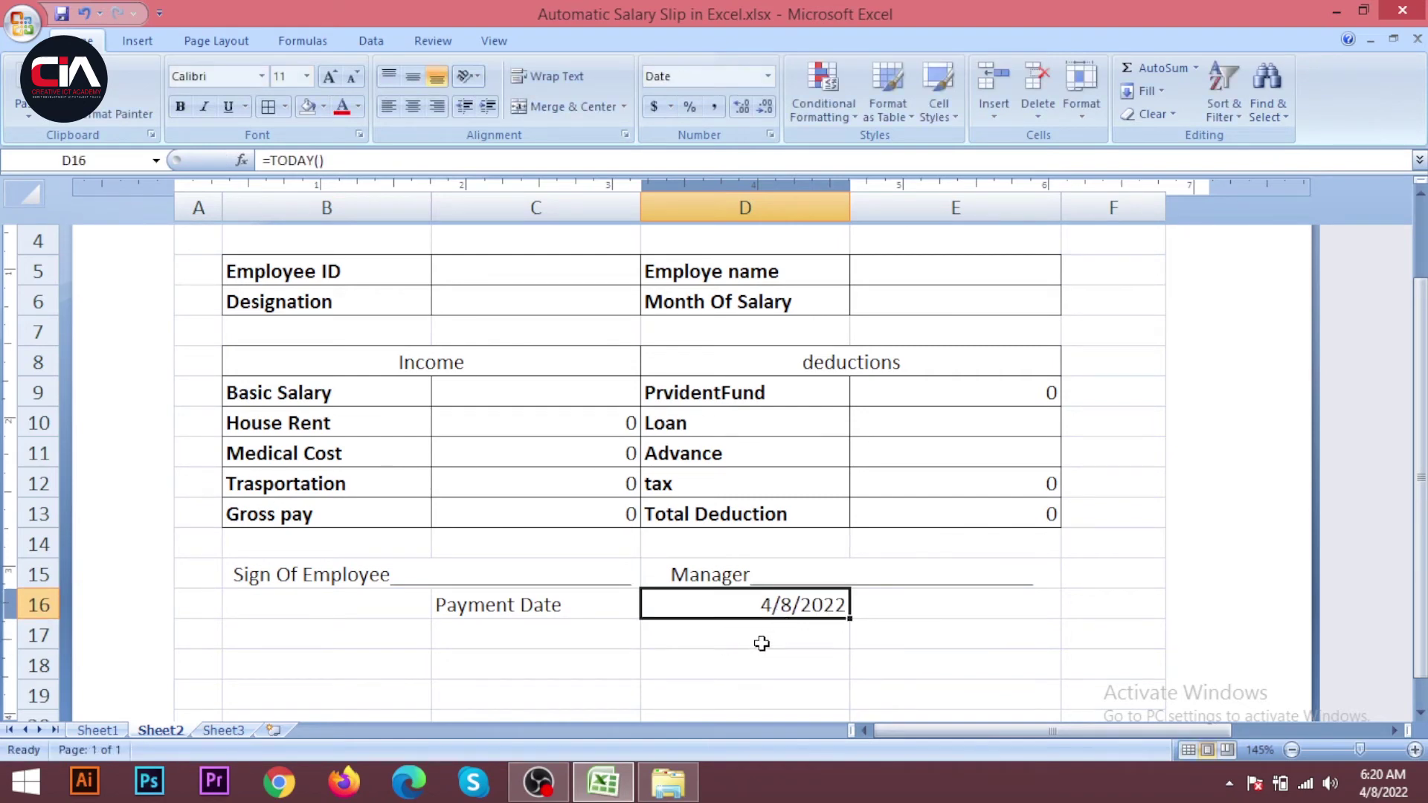
left_click(760, 631)
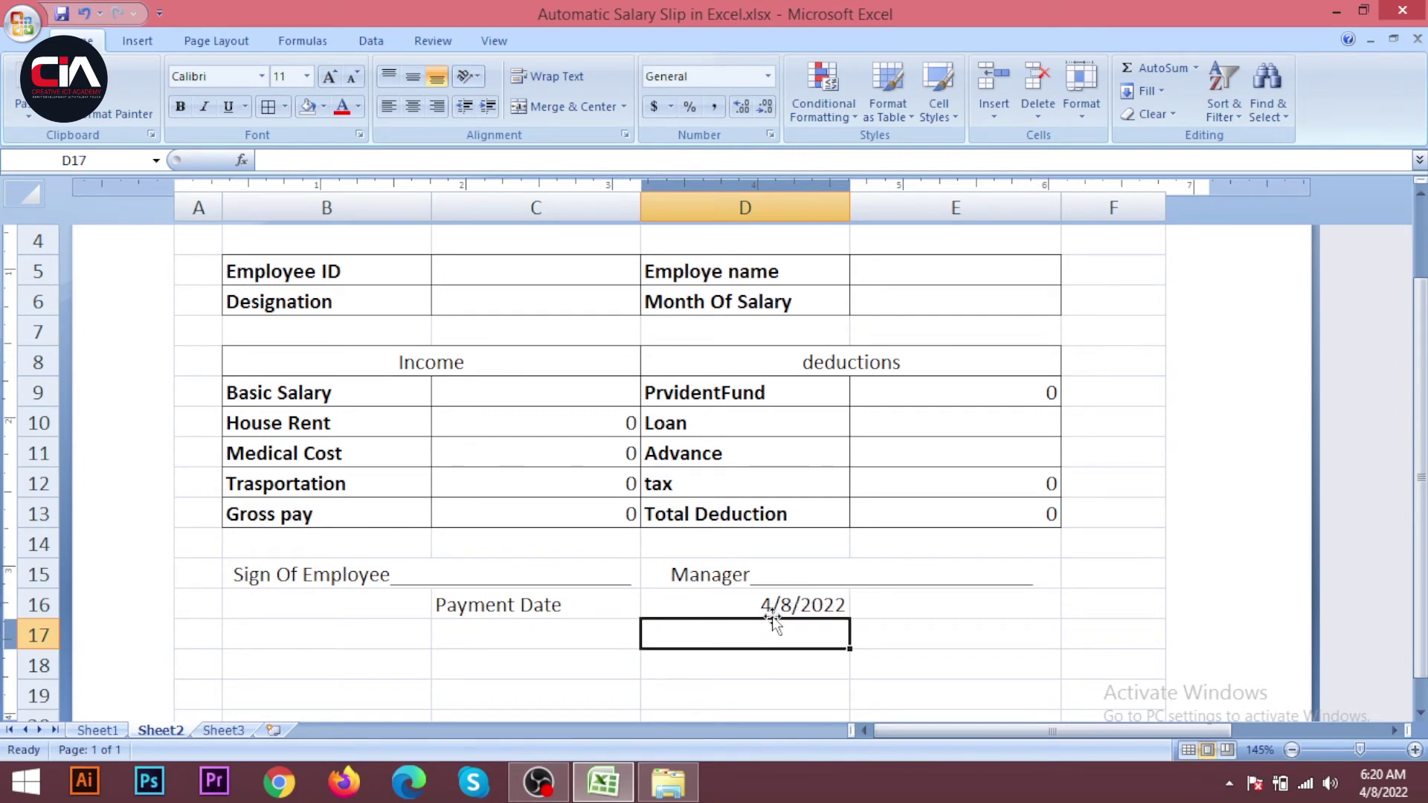
- Fill in the employee ID in C5 and the employee's name in E5 at the head of the slip
scroll(773, 623, "up", 3)
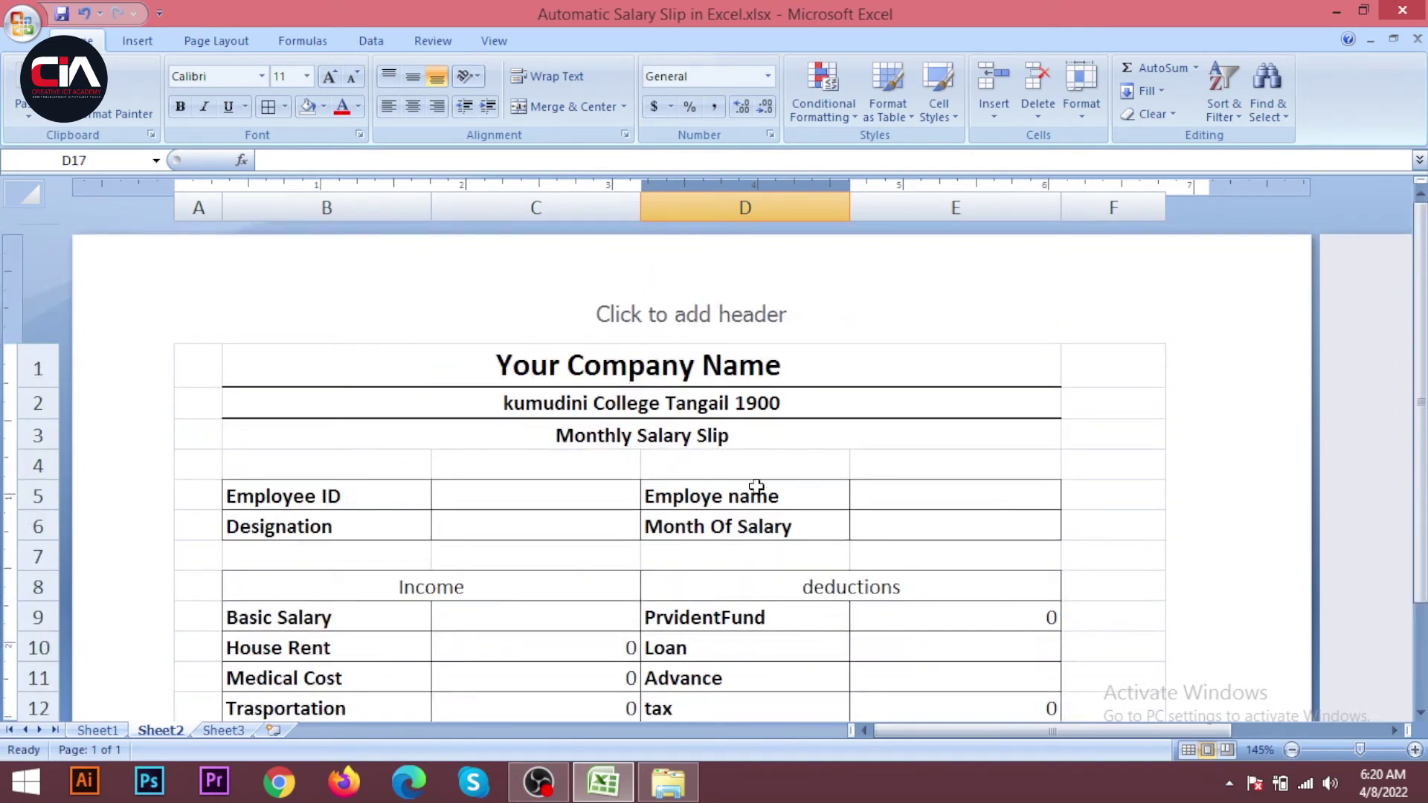
scroll(756, 486, "down", 2, "ctrl")
scroll(556, 511, "up", 2)
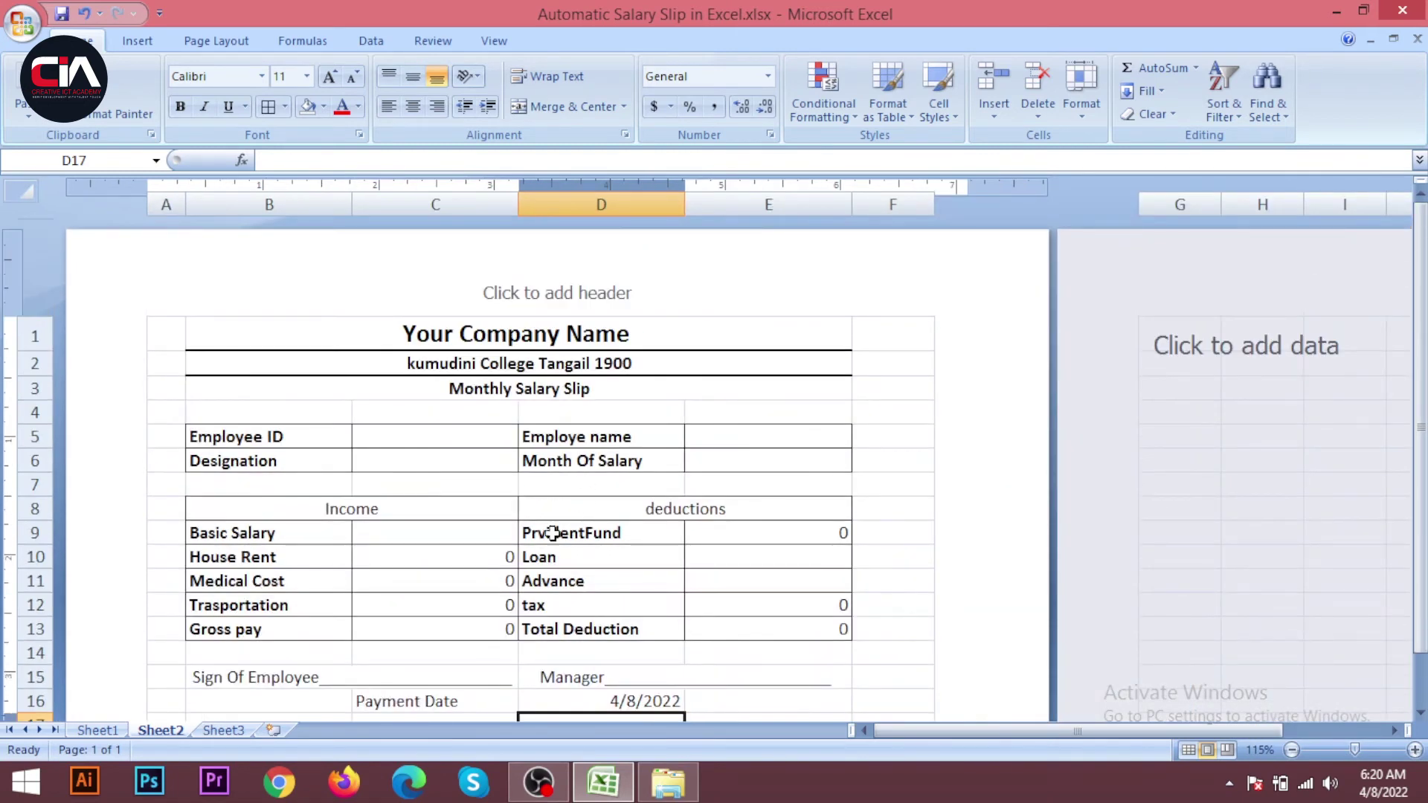
left_click(409, 440)
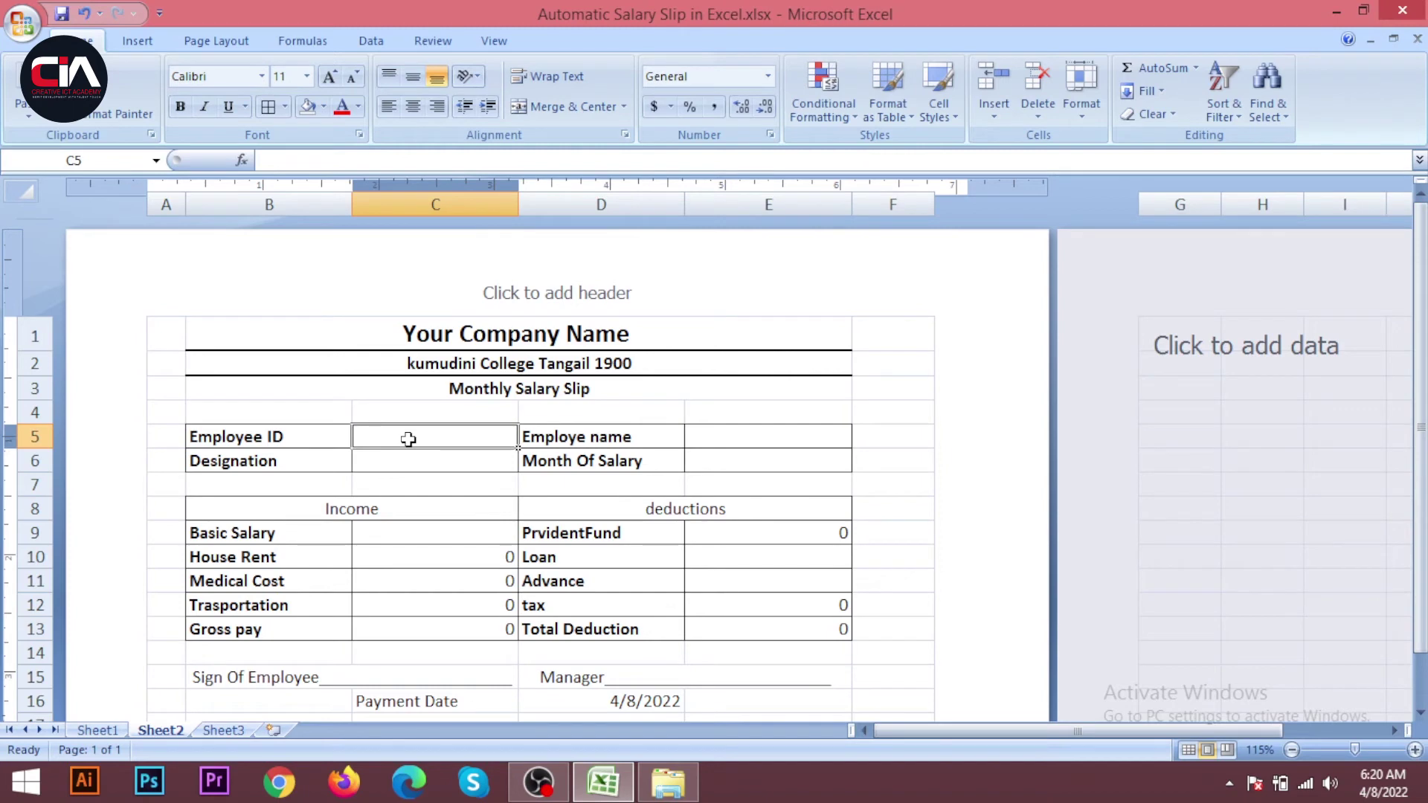
type("10102")
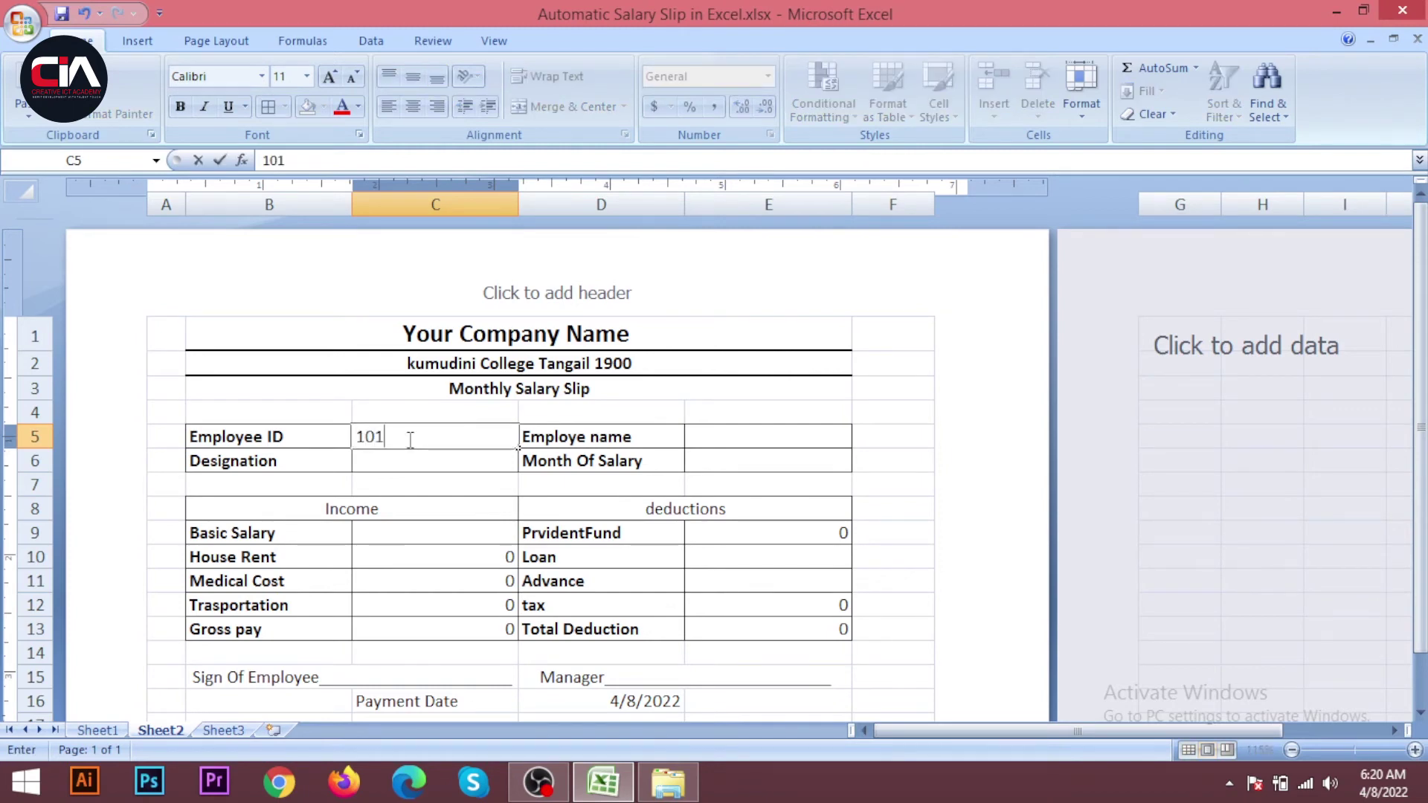
left_click(767, 439)
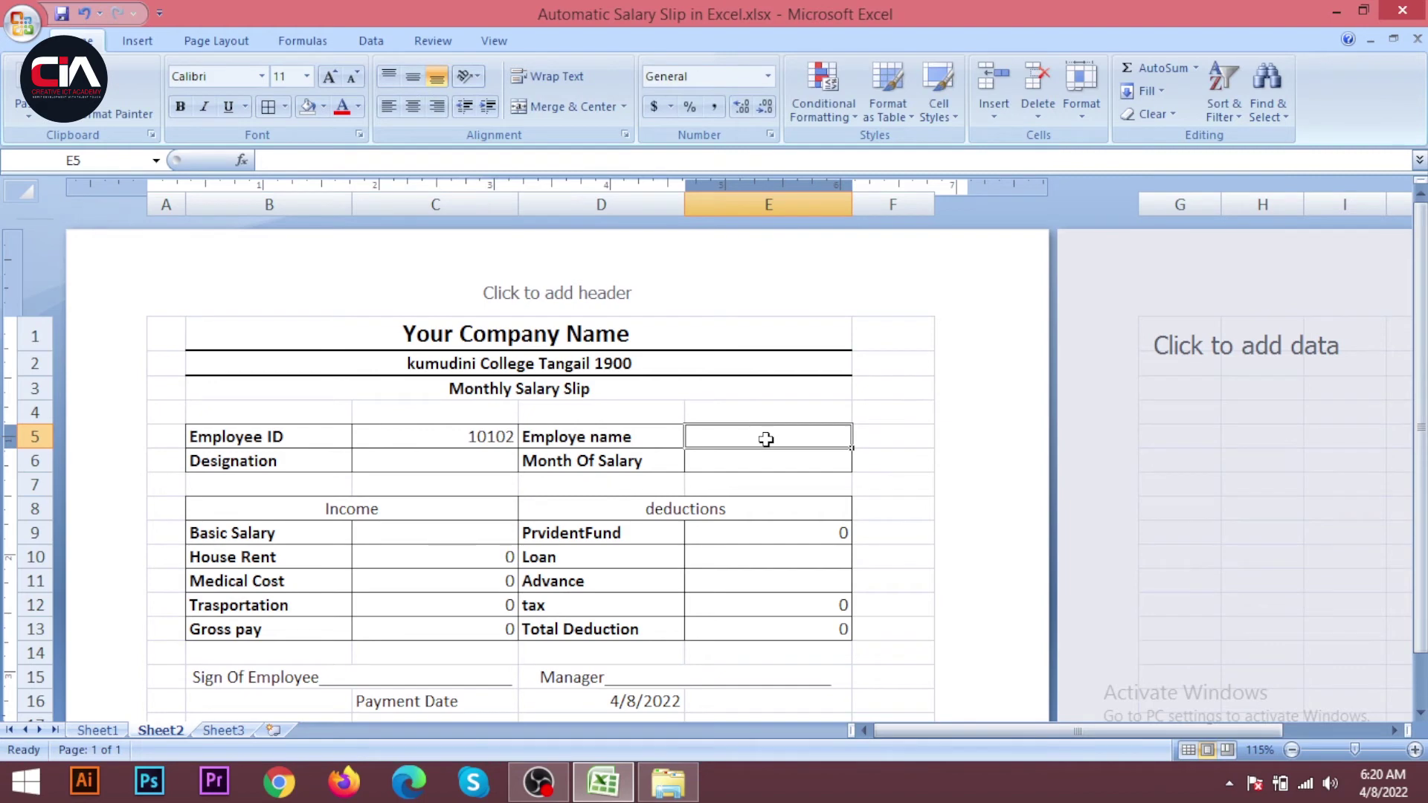
type("Mr monim")
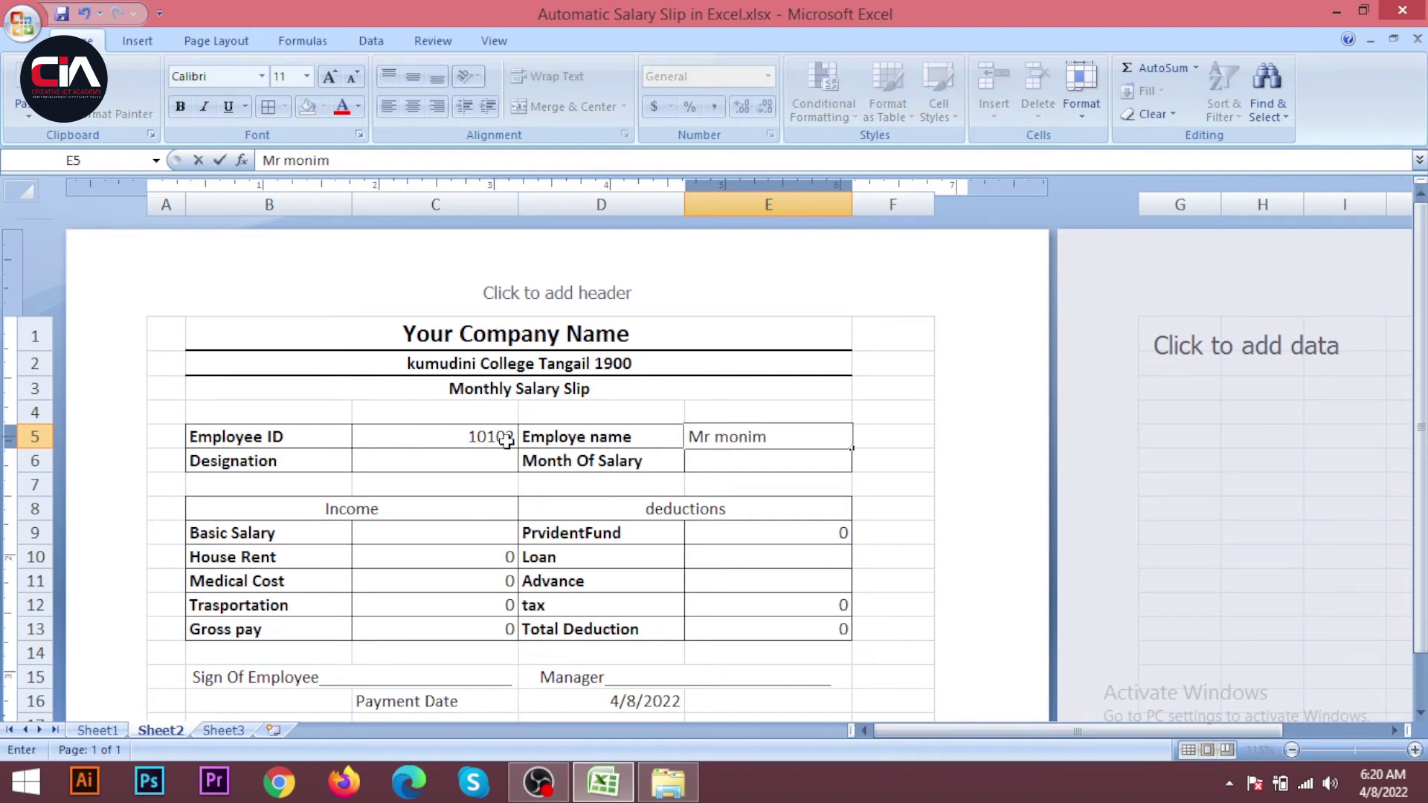
- Enter IT Instructor as the employee's designation in C6
left_click(456, 464)
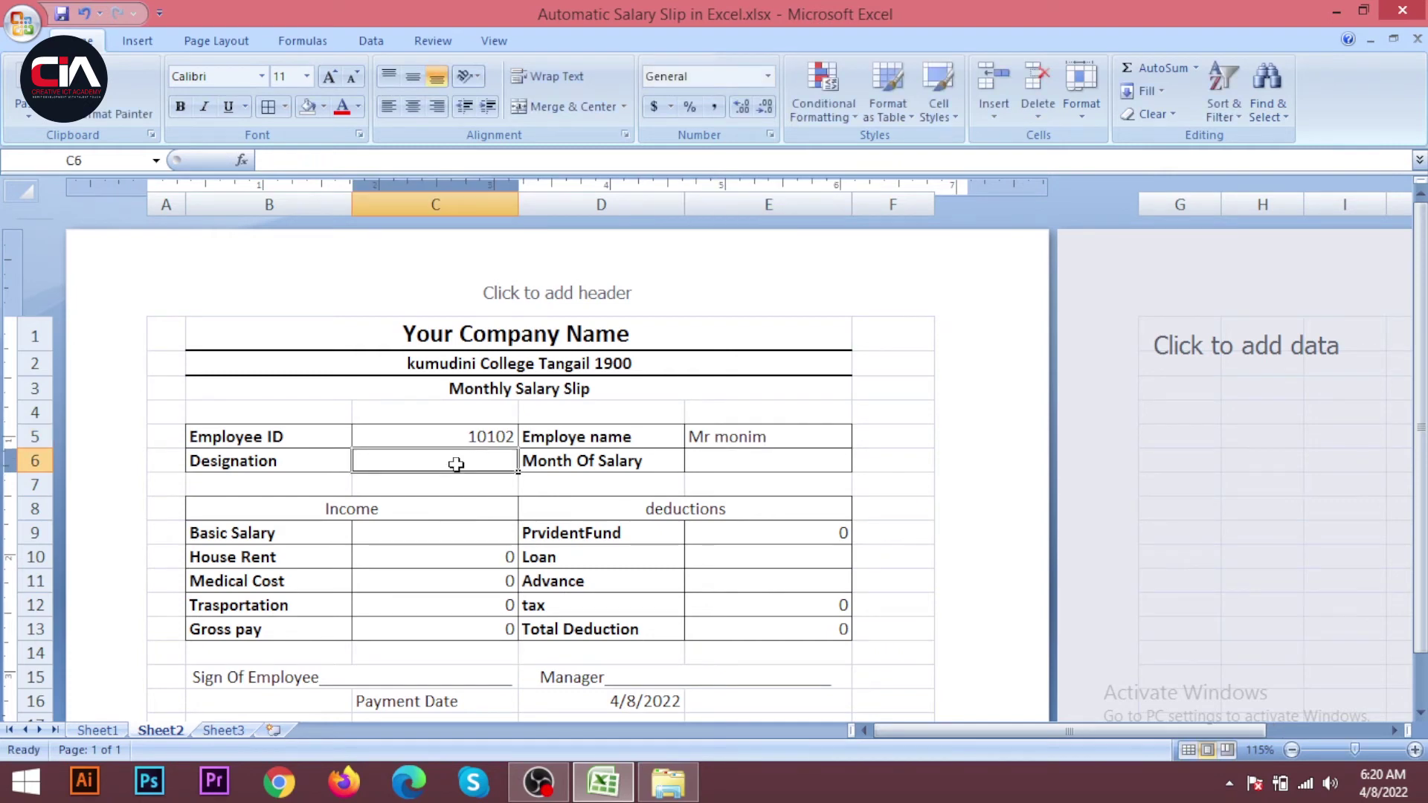
type("G")
key("BackSpace")
key("BackSpace")
key("BackSpace")
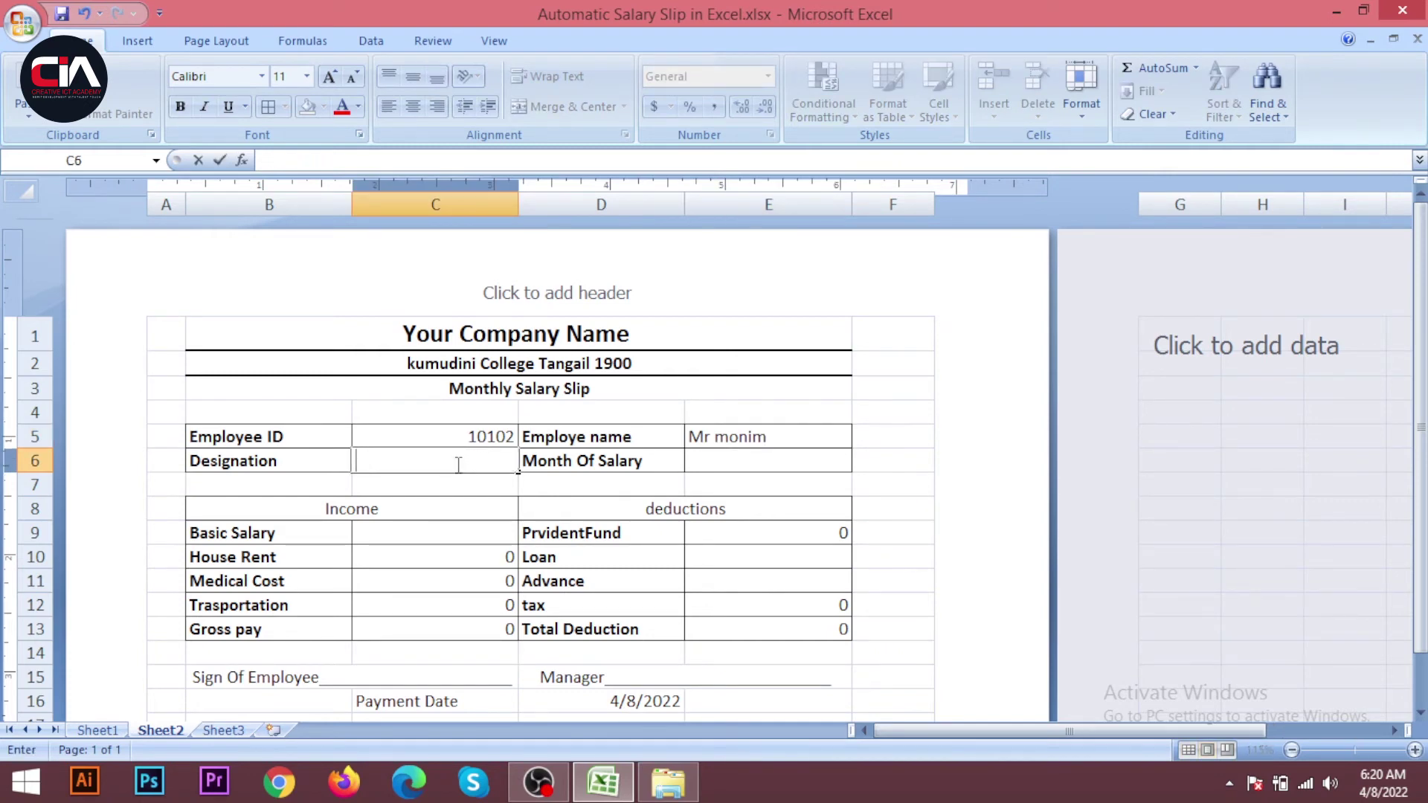
type("IT Instructor")
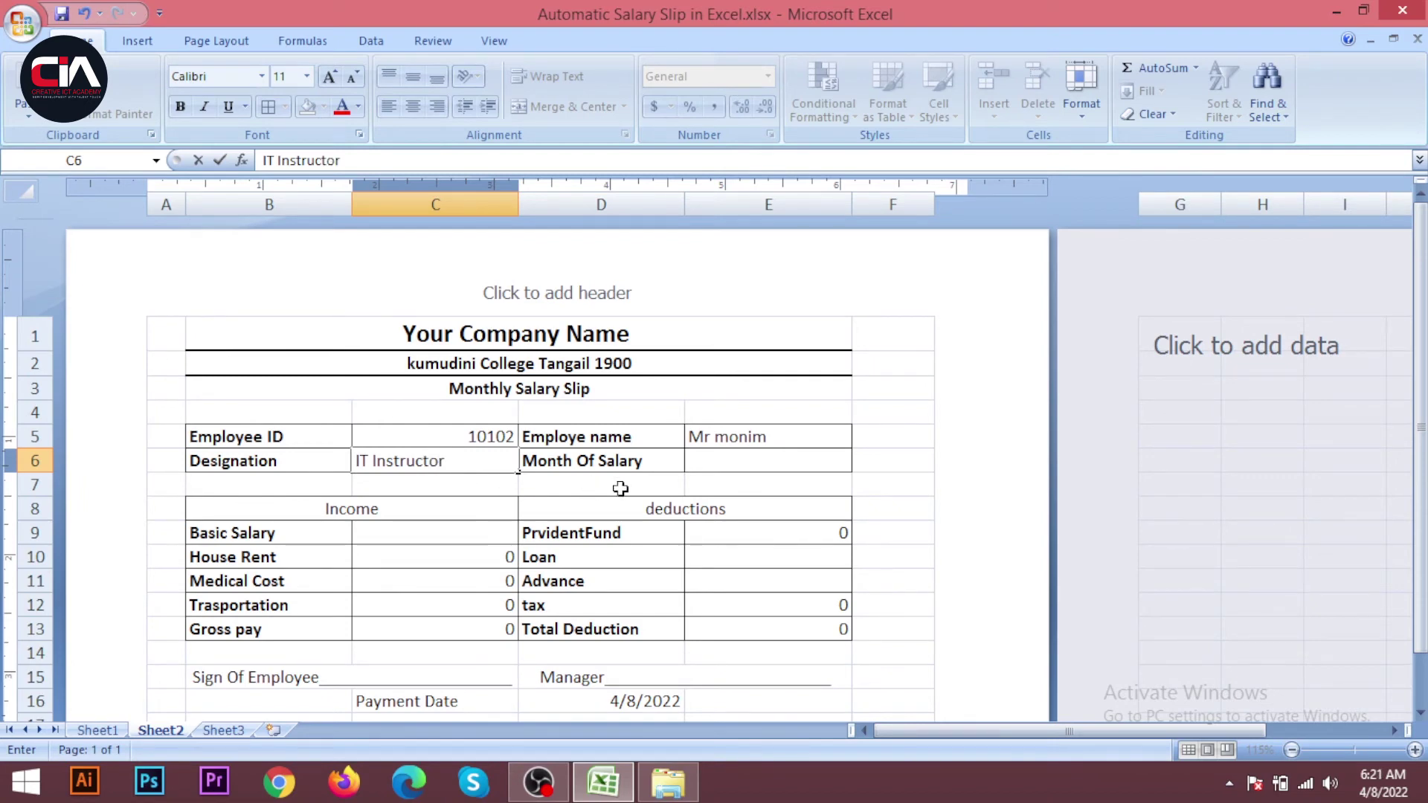
left_click(750, 462)
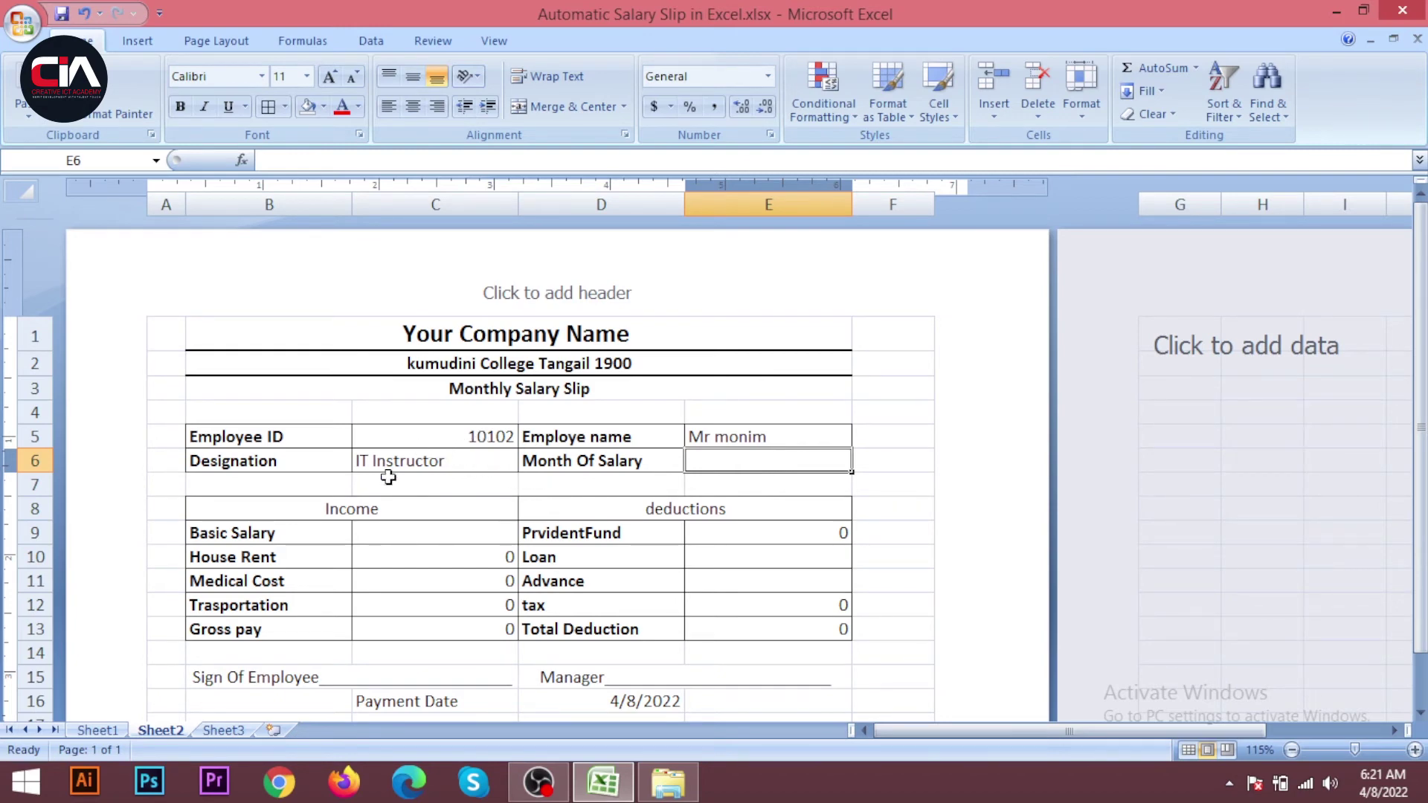
- Center the employee ID and designation values in C5:C6 horizontally
left_click_drag(478, 440, 472, 456)
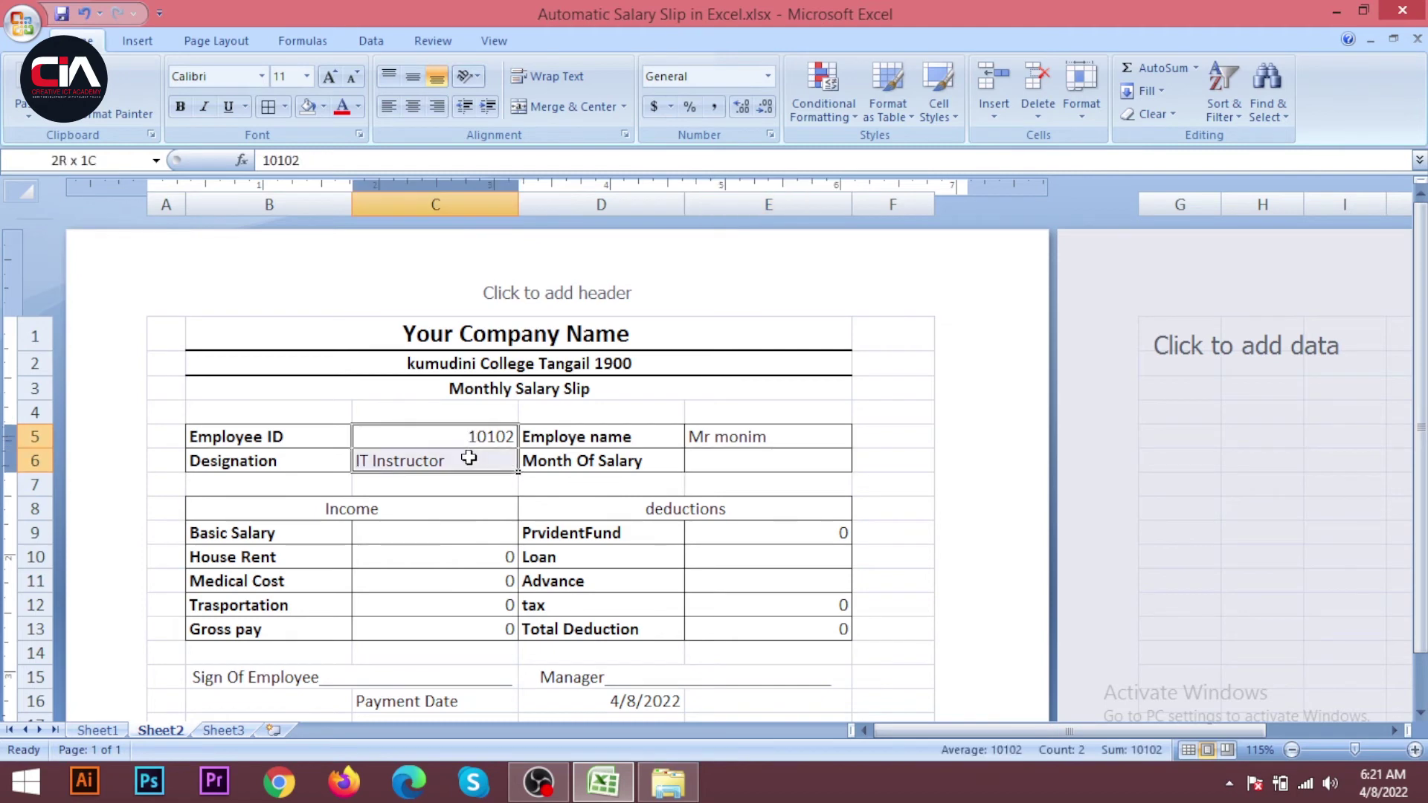
left_click(413, 108)
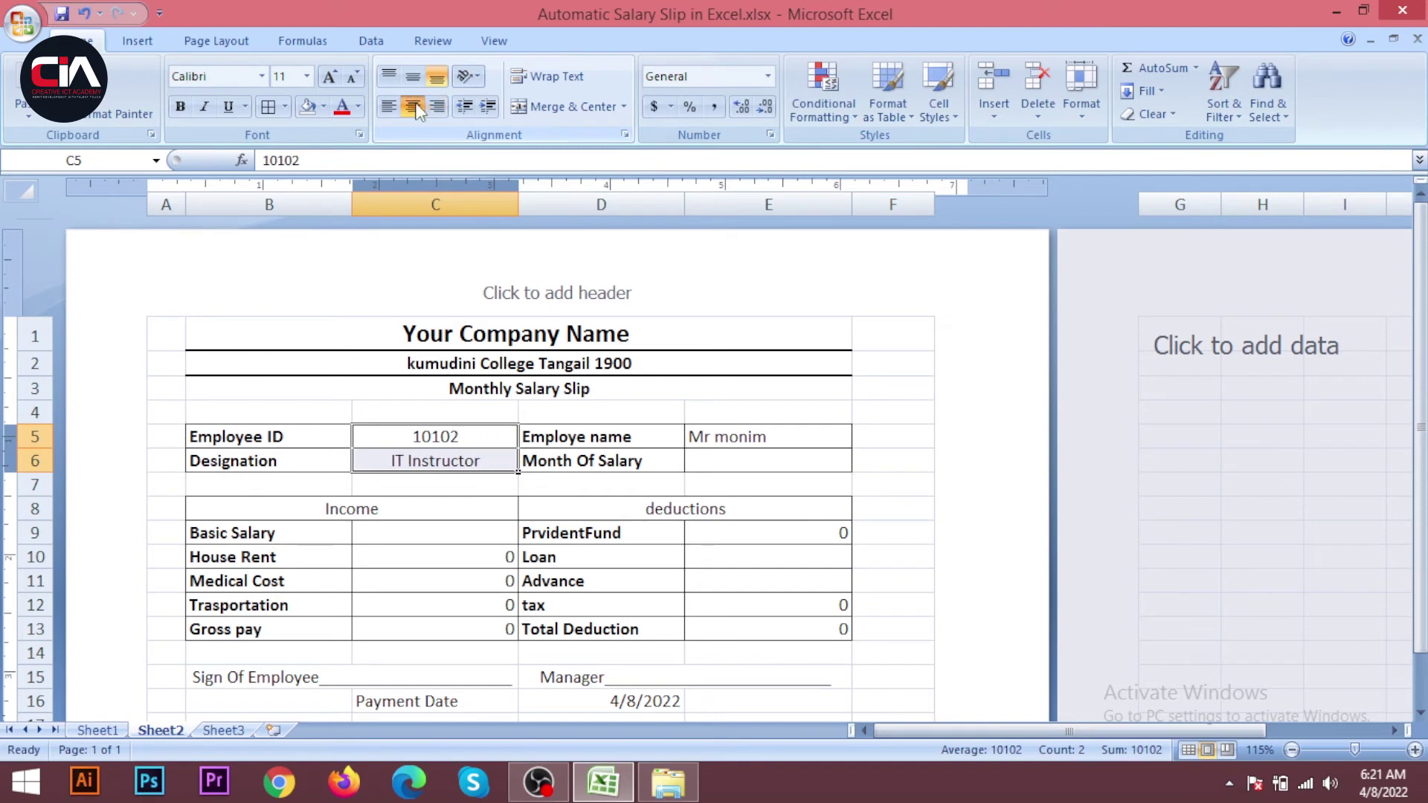
left_click(752, 435)
left_click(744, 454)
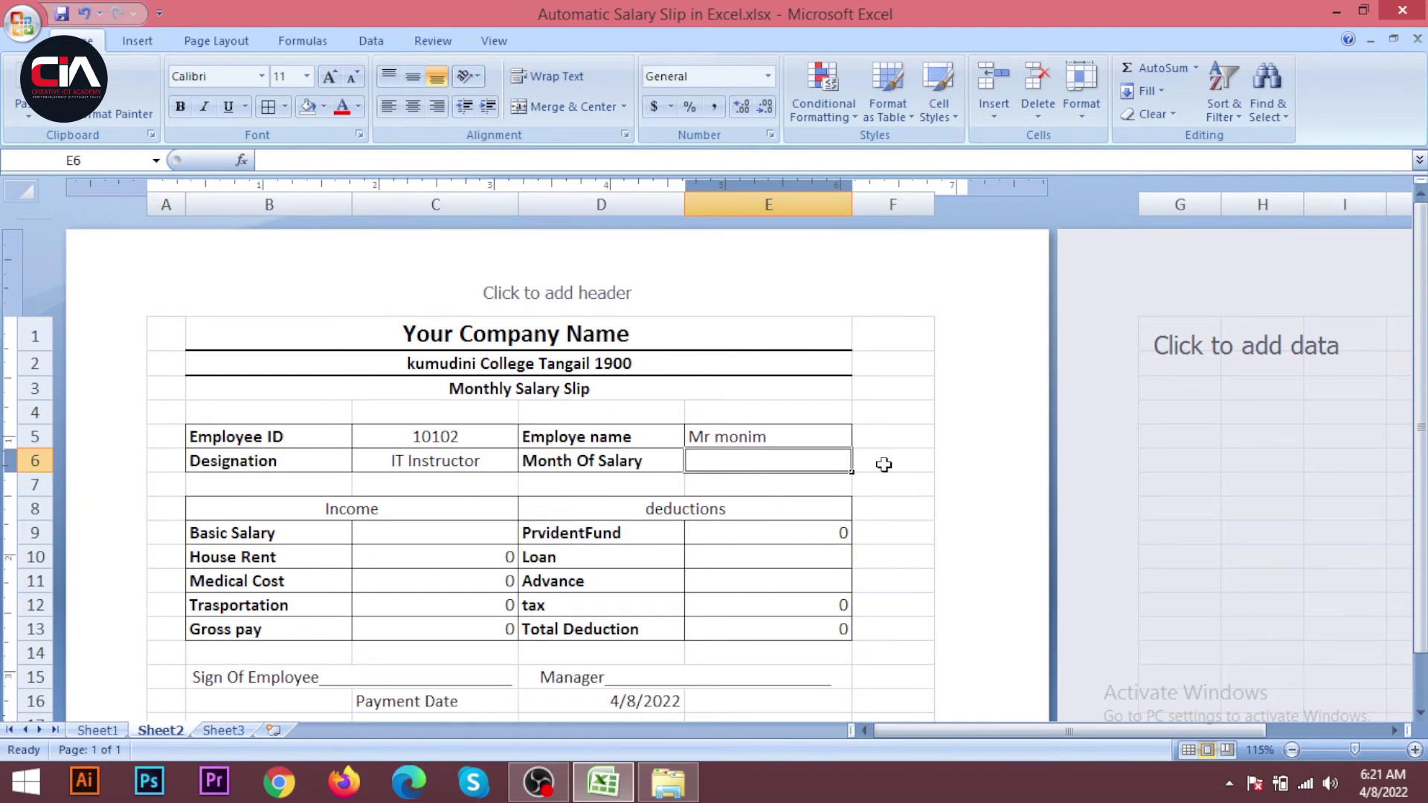
- Enter january in G2, outside the salary slip, as the first entry of a month list
scroll(793, 528, "down", 3)
scroll(803, 528, "down", 2, "ctrl")
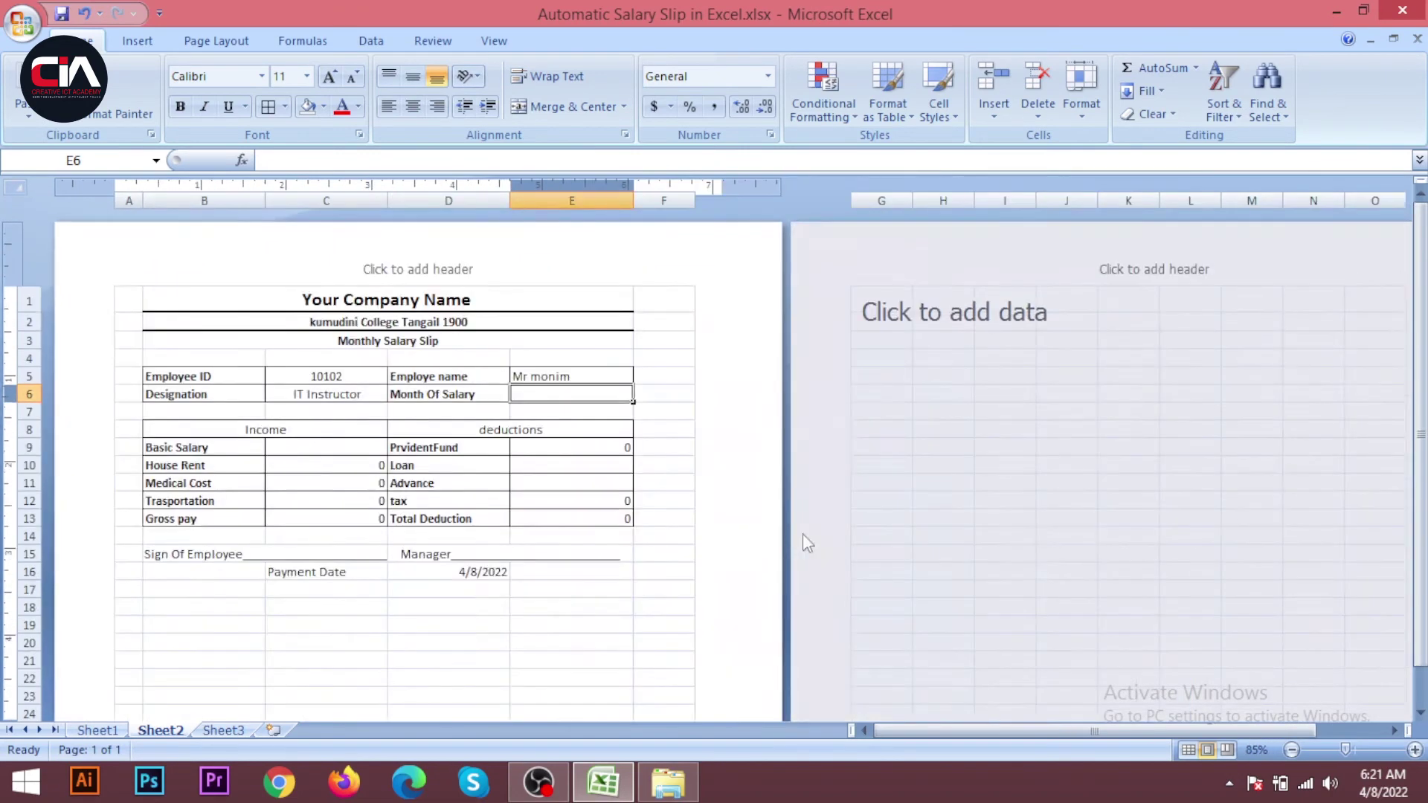
left_click(887, 401)
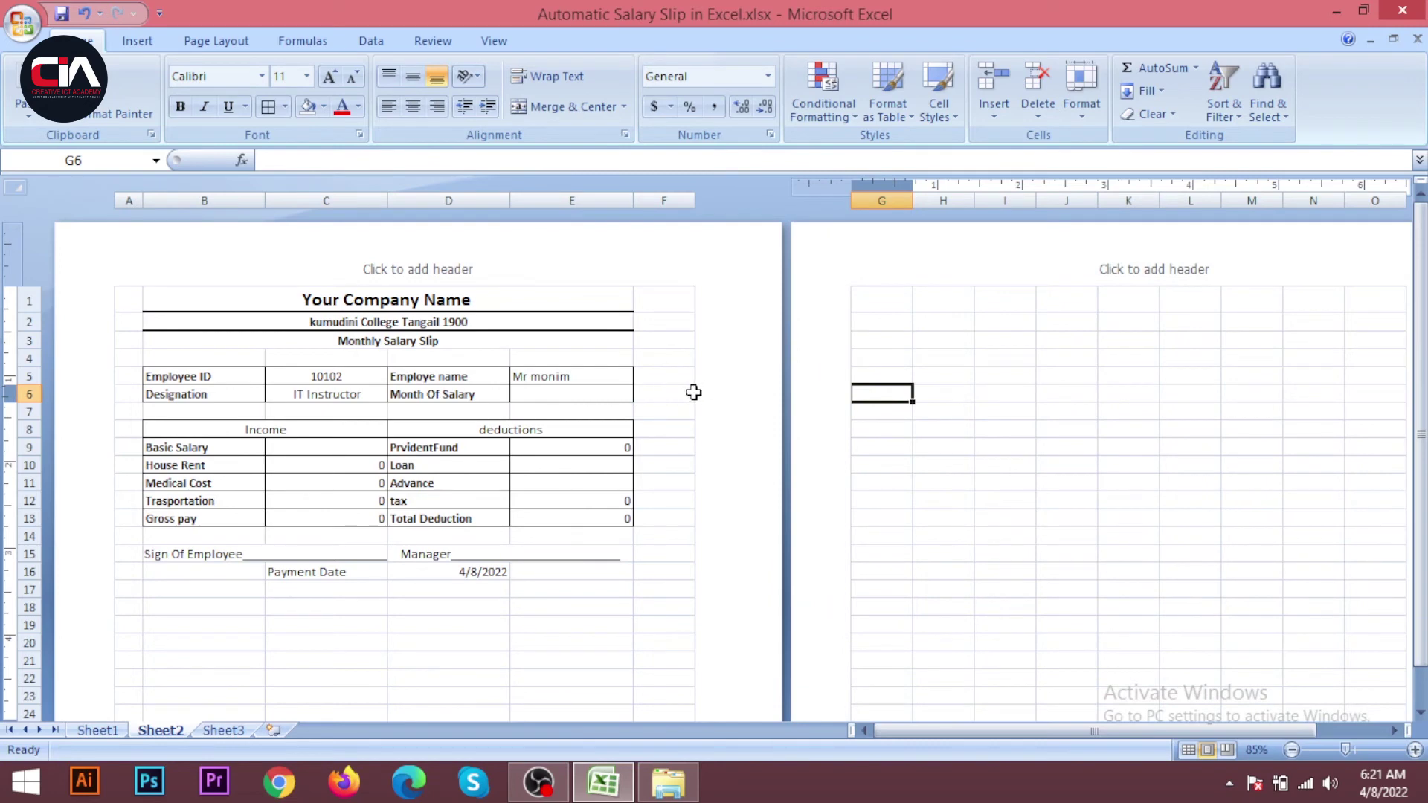
scroll(893, 386, "up", 1, "ctrl")
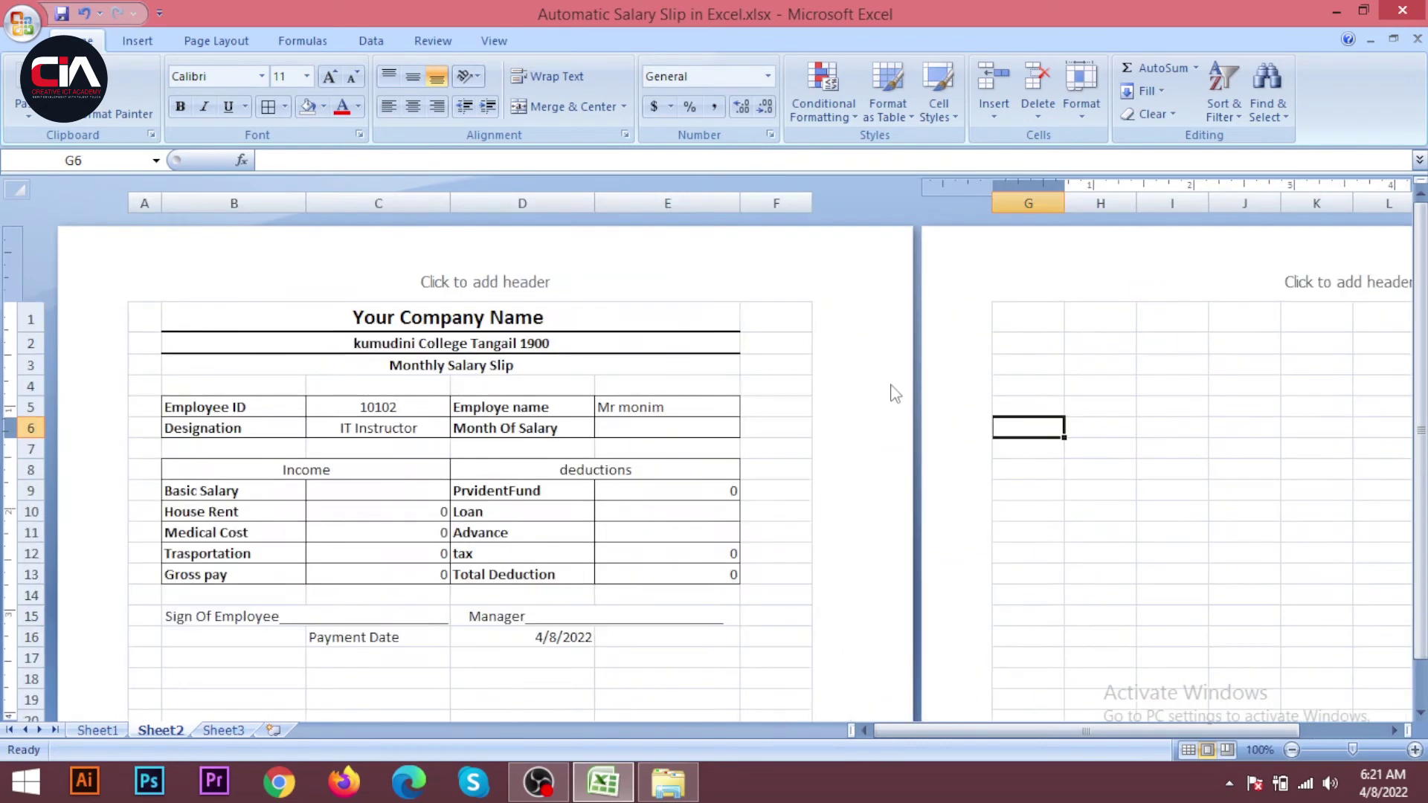
left_click(1042, 348)
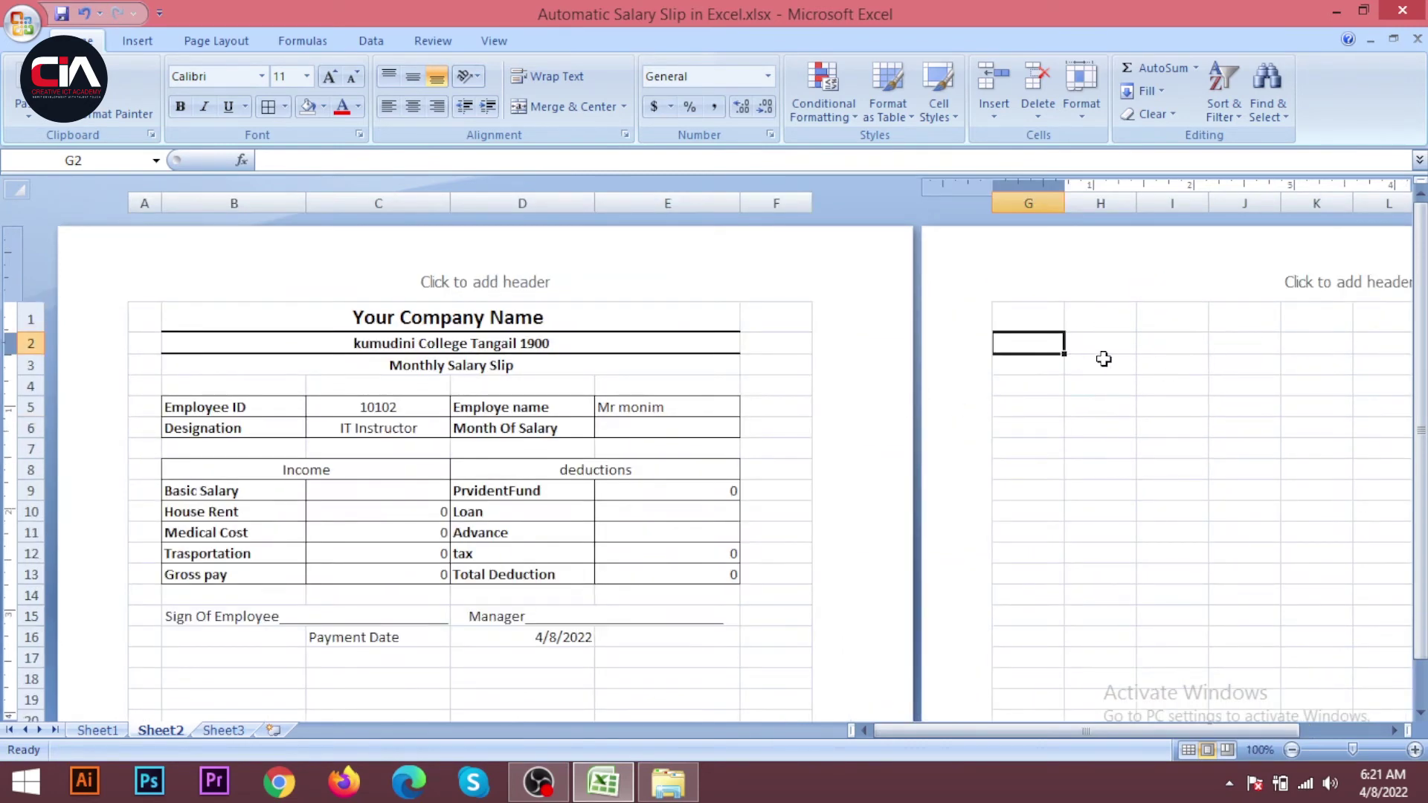
left_click(1094, 346)
left_click(1036, 345)
scroll(1064, 413, "up", 3, "ctrl")
left_click_drag(1035, 736, 1084, 733)
scroll(1348, 533, "up", 2)
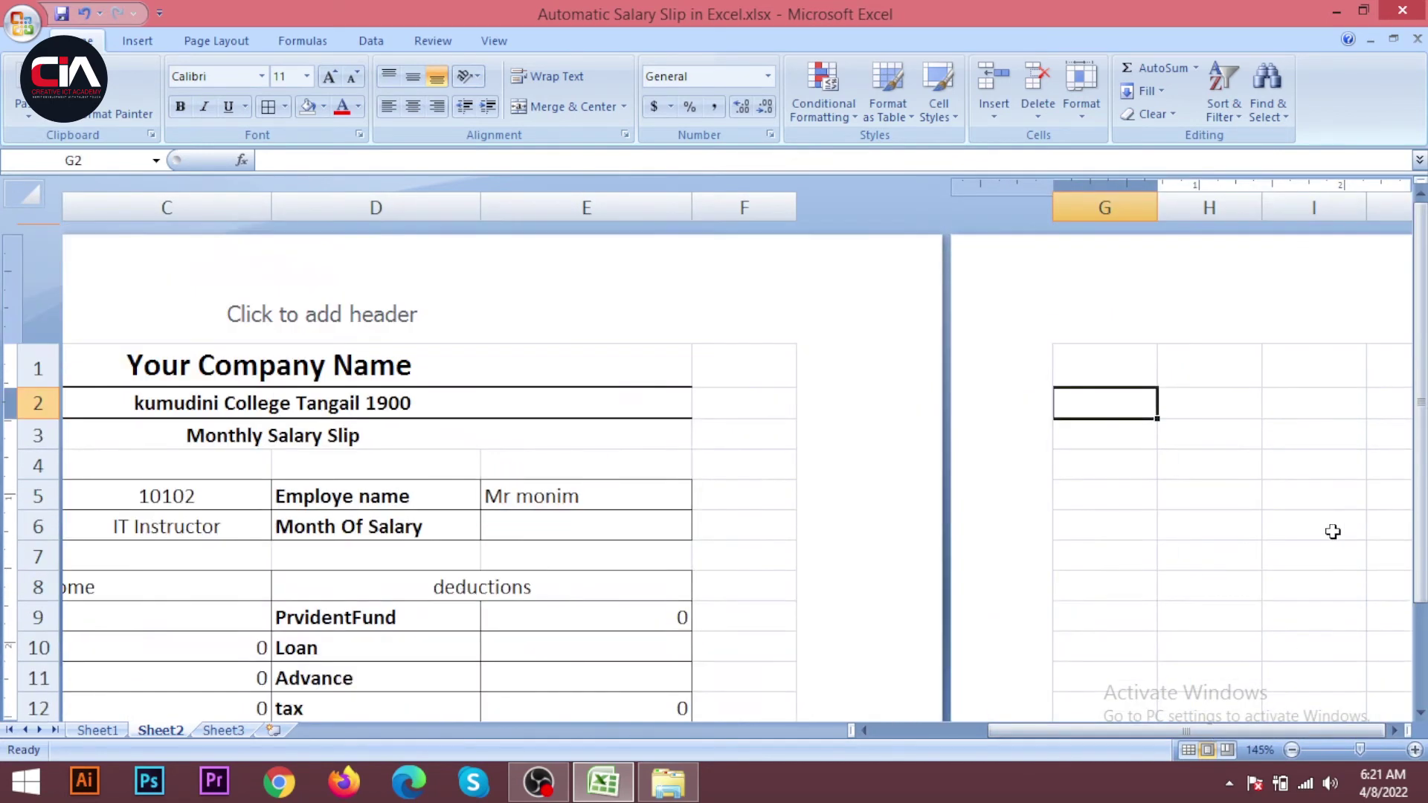
type("janu")
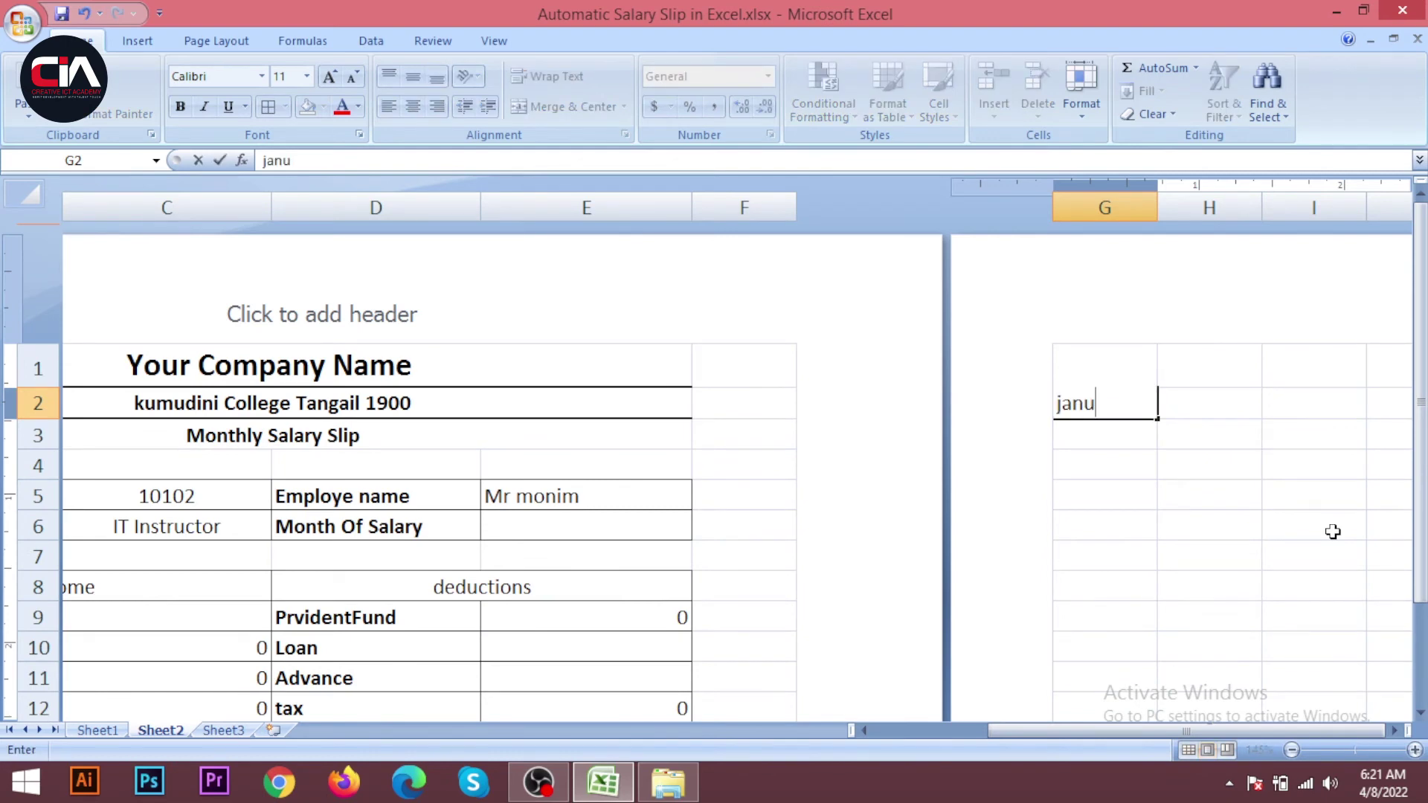
type("ary")
left_click(1138, 494)
- Fill the month series from G2 down to G13 so it runs through december
left_click(1140, 405)
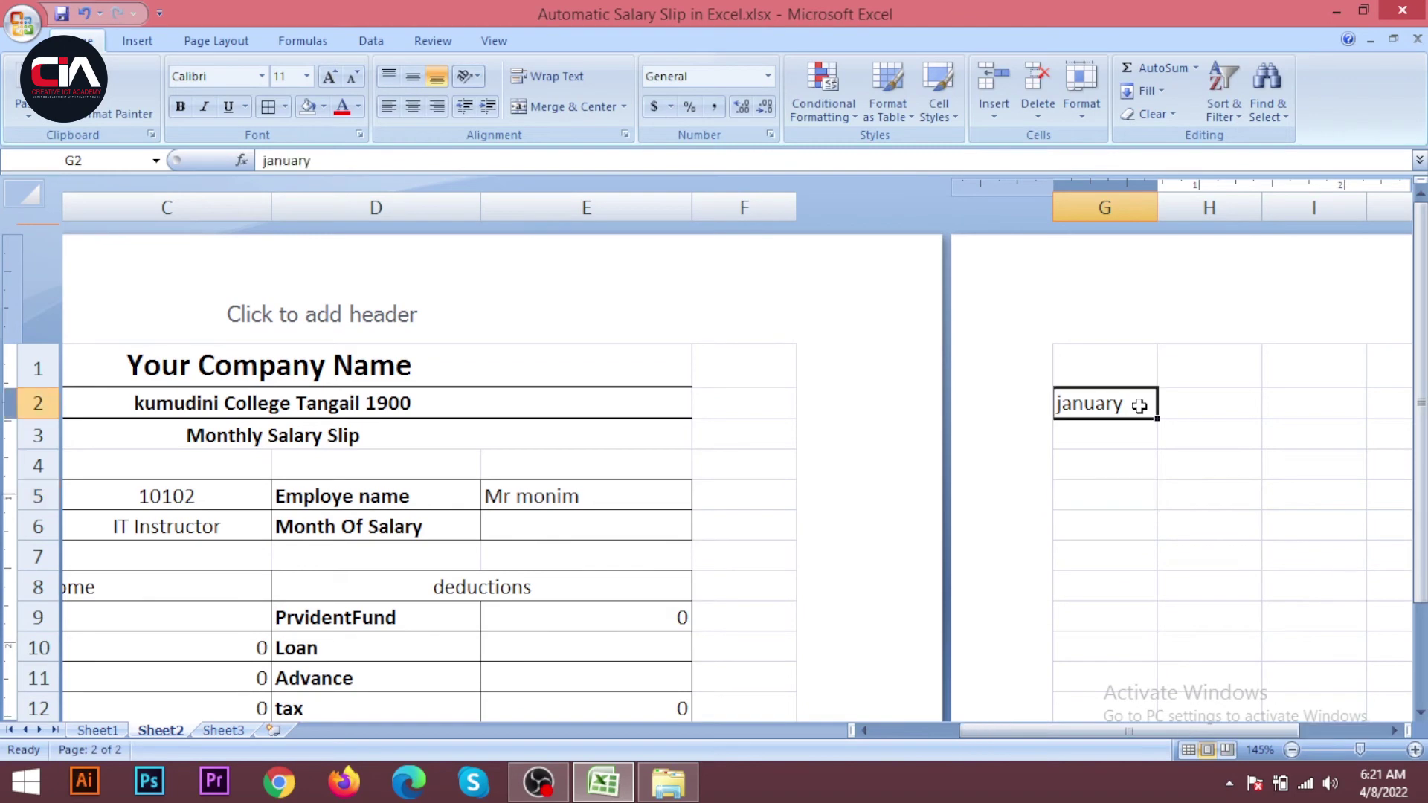
left_click_drag(1159, 417, 1138, 577)
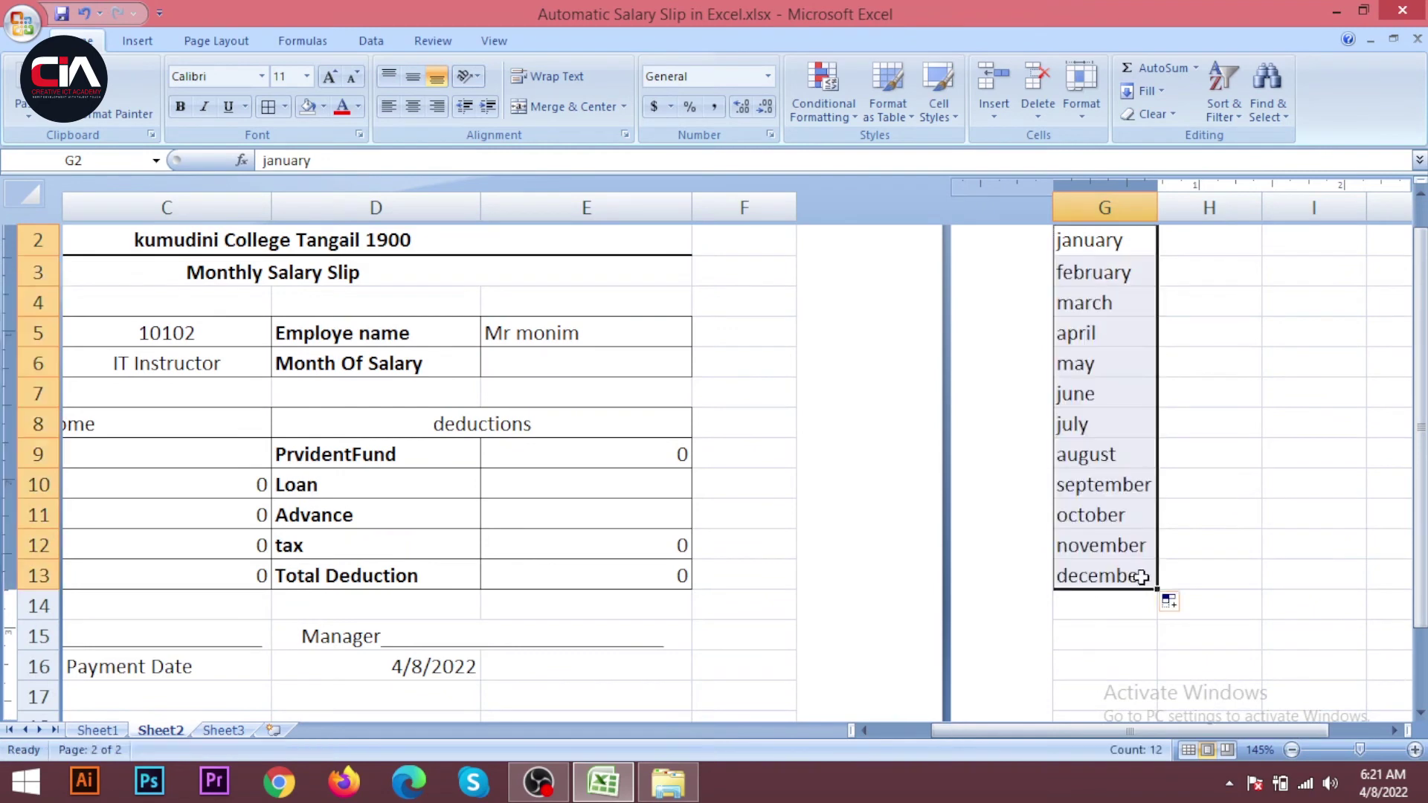
left_click(1239, 545)
scroll(691, 488, "up", 2)
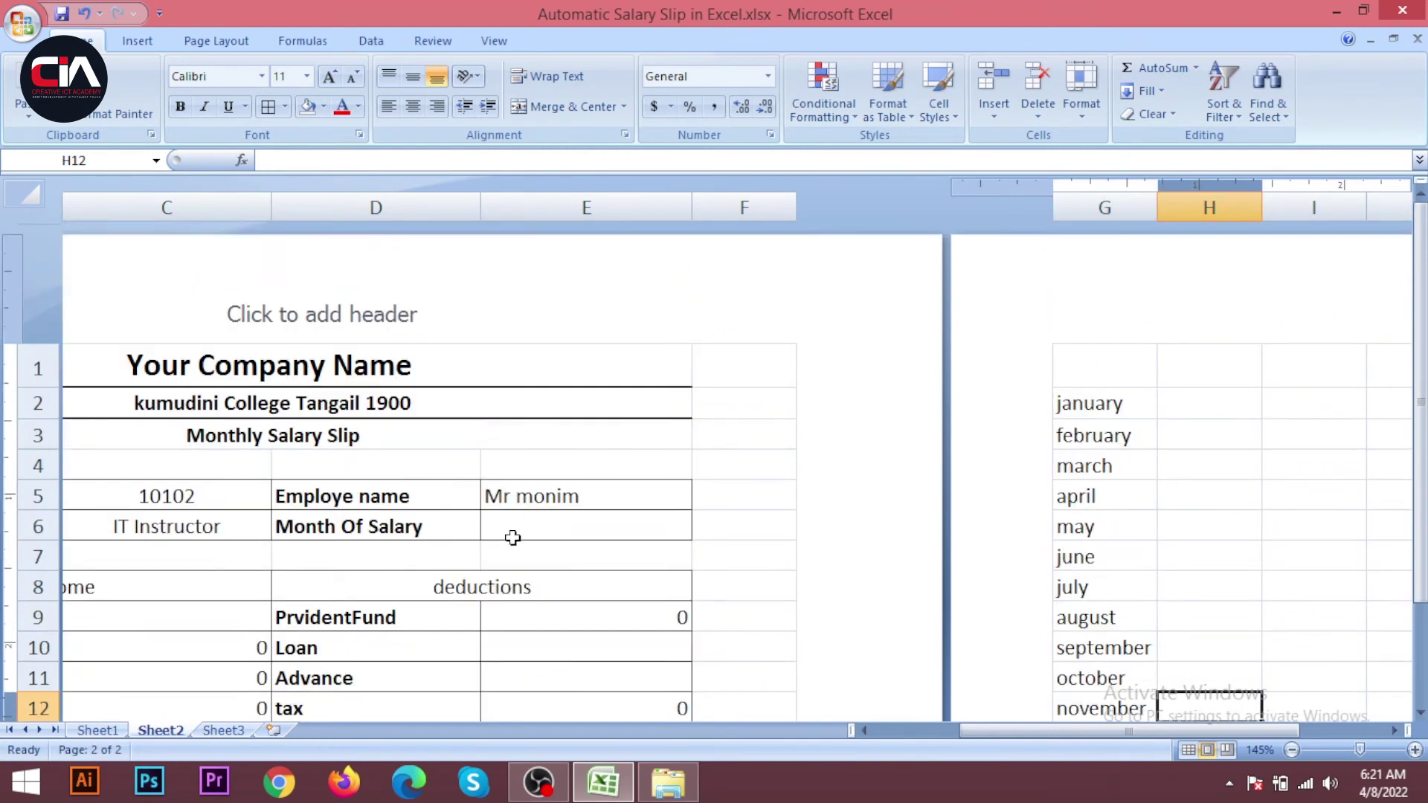
- Open data validation for the Month Of Salary cell E6 and set it to allow a List
left_click(550, 528)
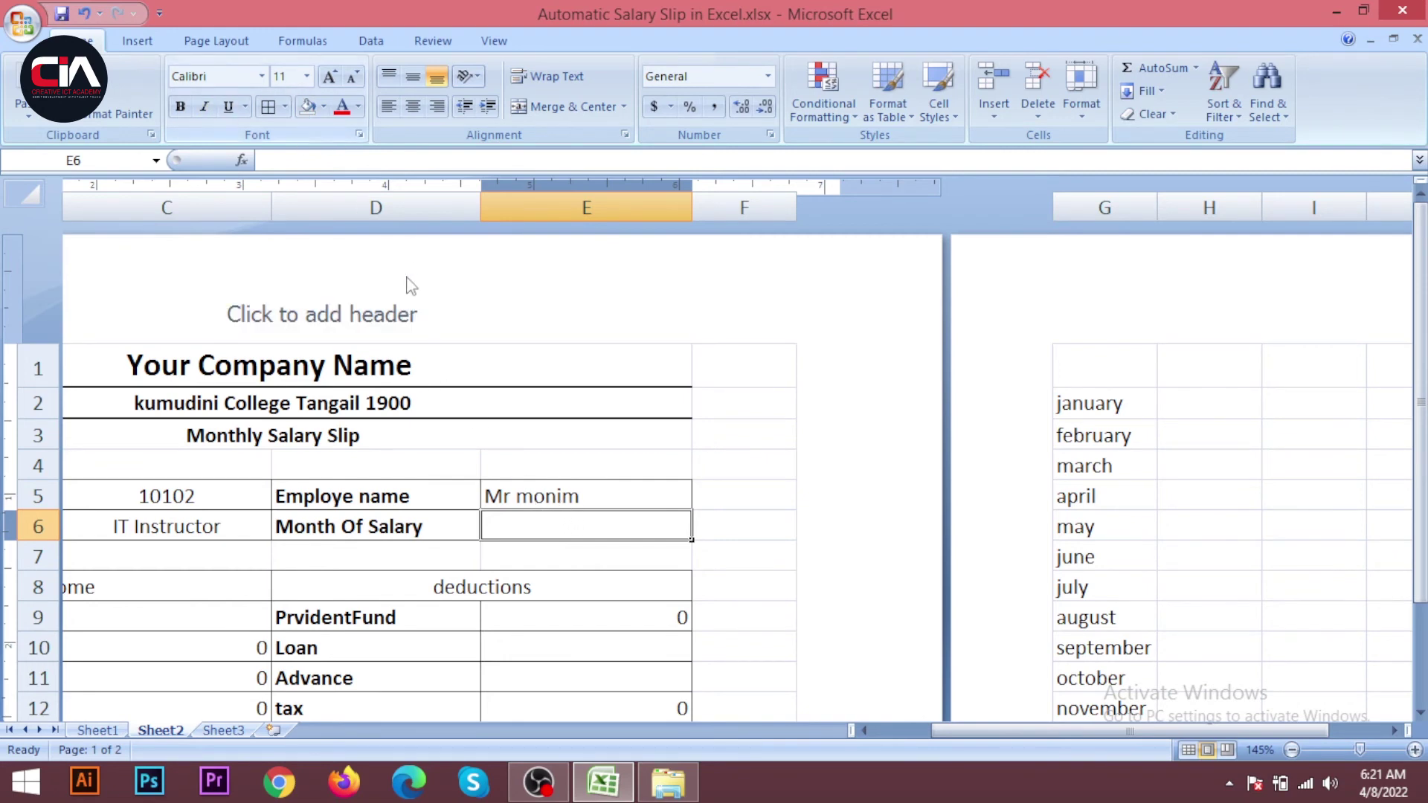
left_click(446, 552)
left_click(450, 530)
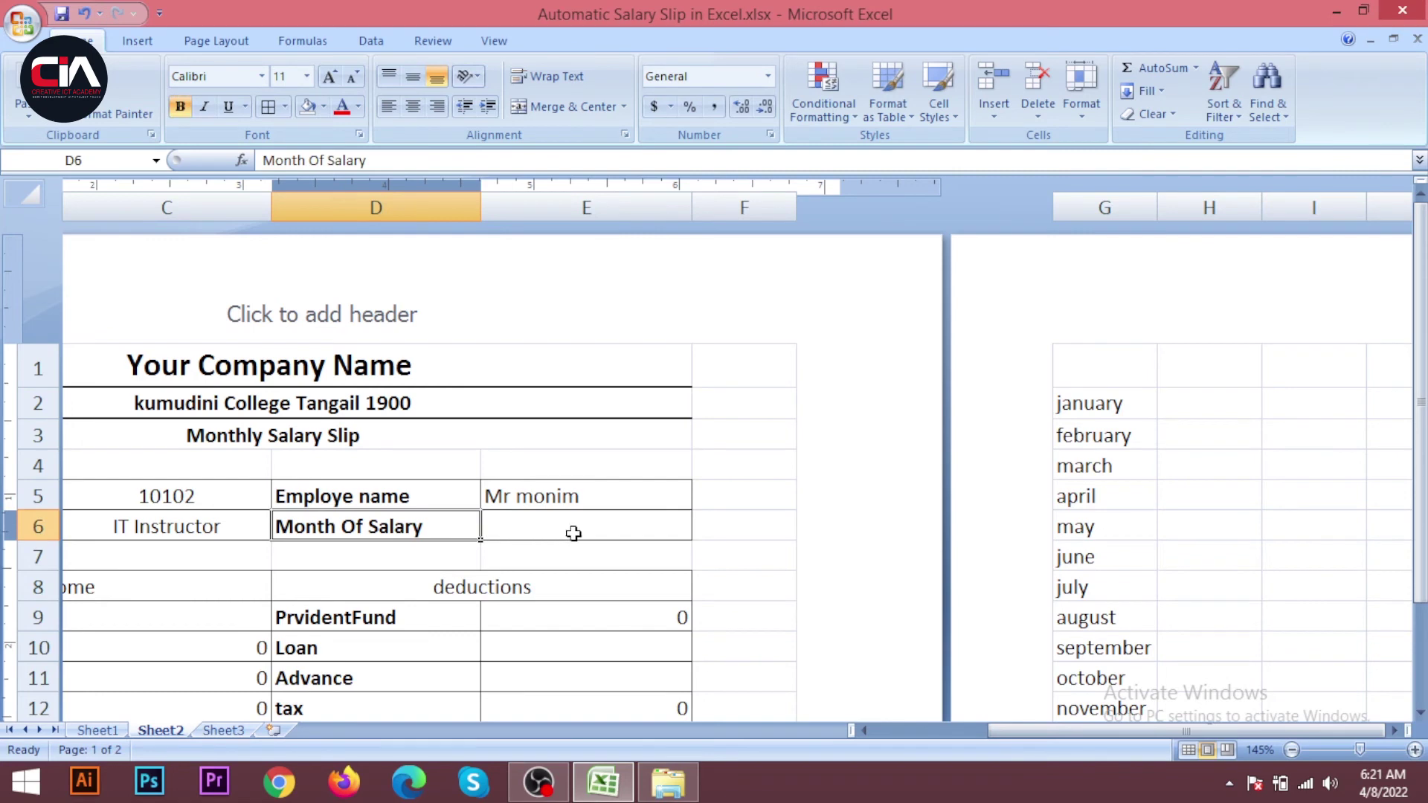
left_click(579, 532)
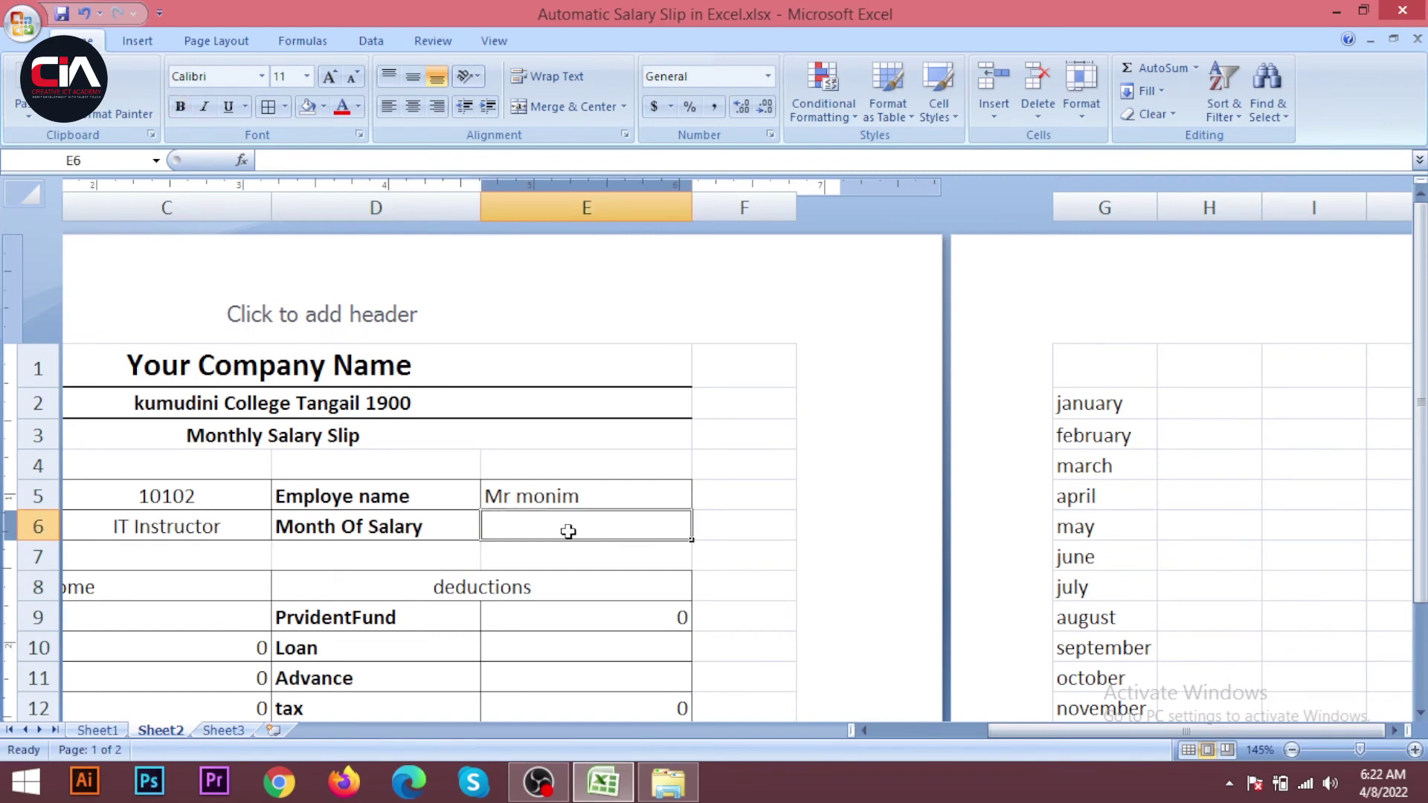
left_click(457, 534)
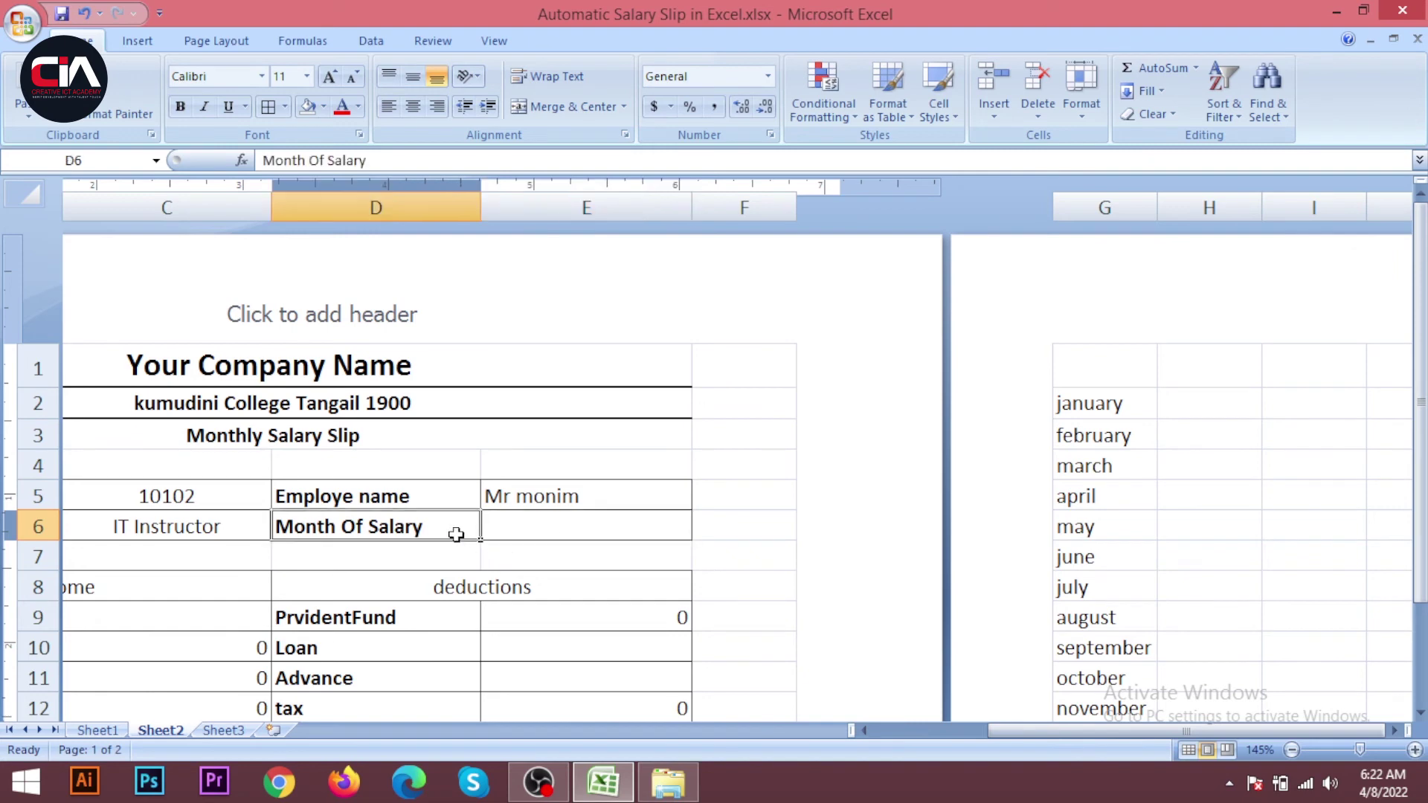
left_click(608, 524)
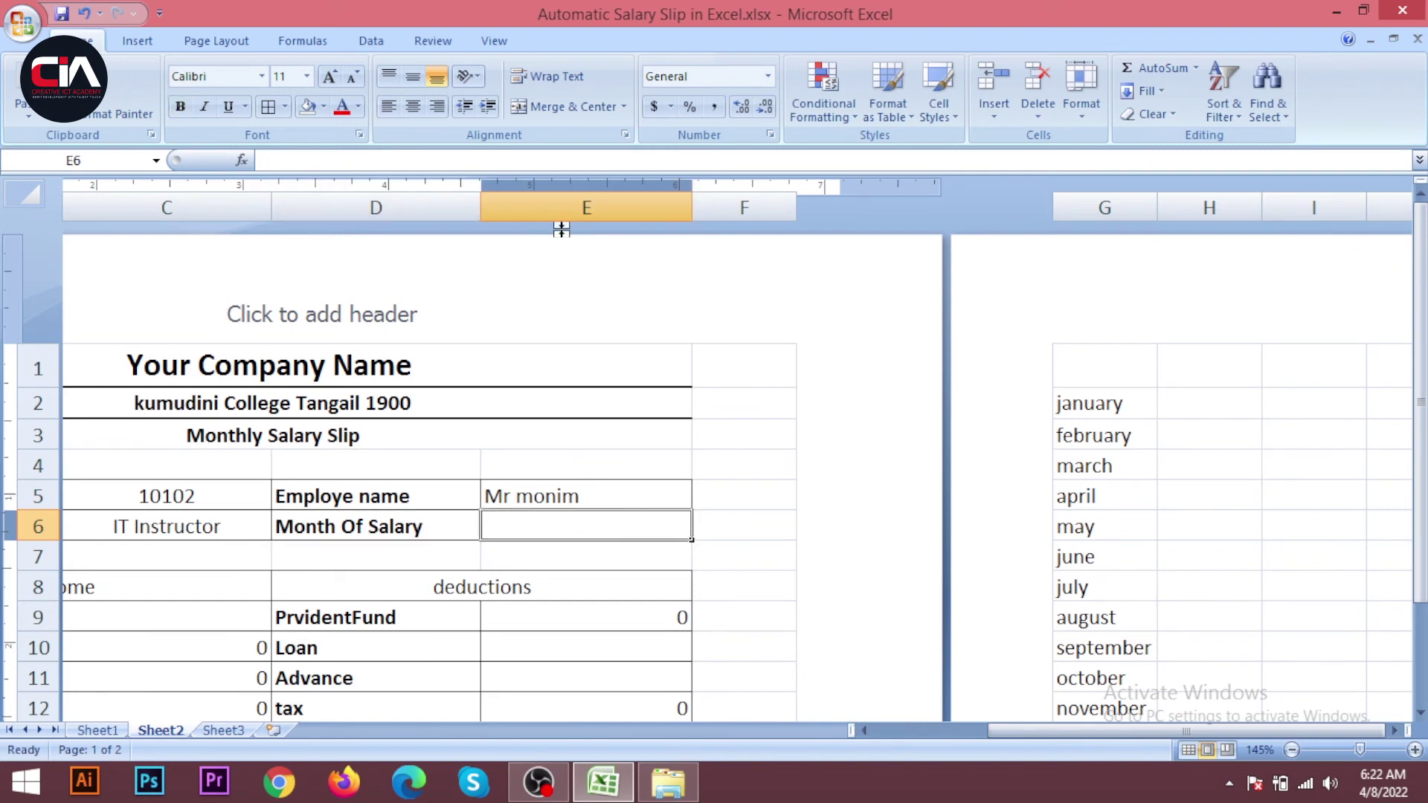
left_click(378, 43)
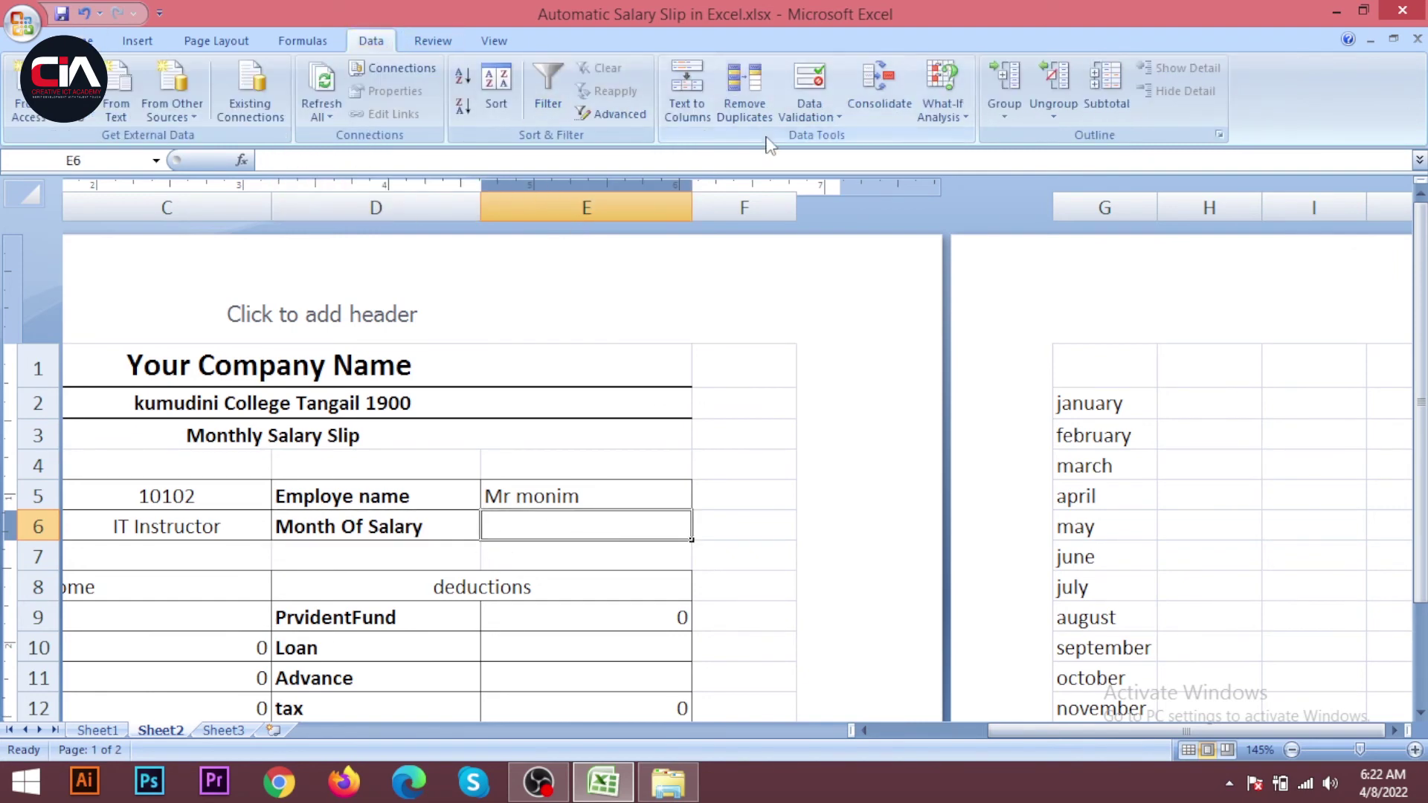
left_click(818, 100)
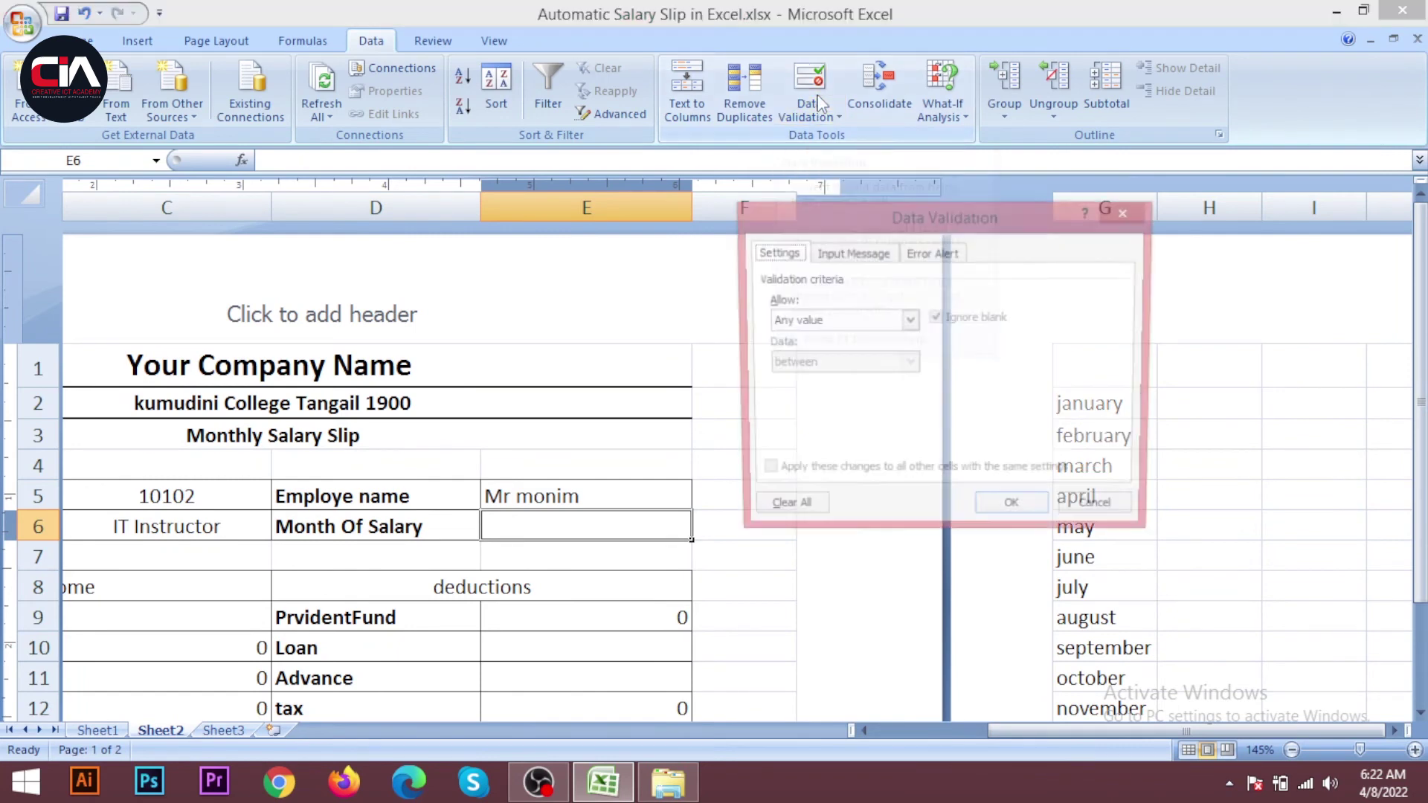
left_click(909, 321)
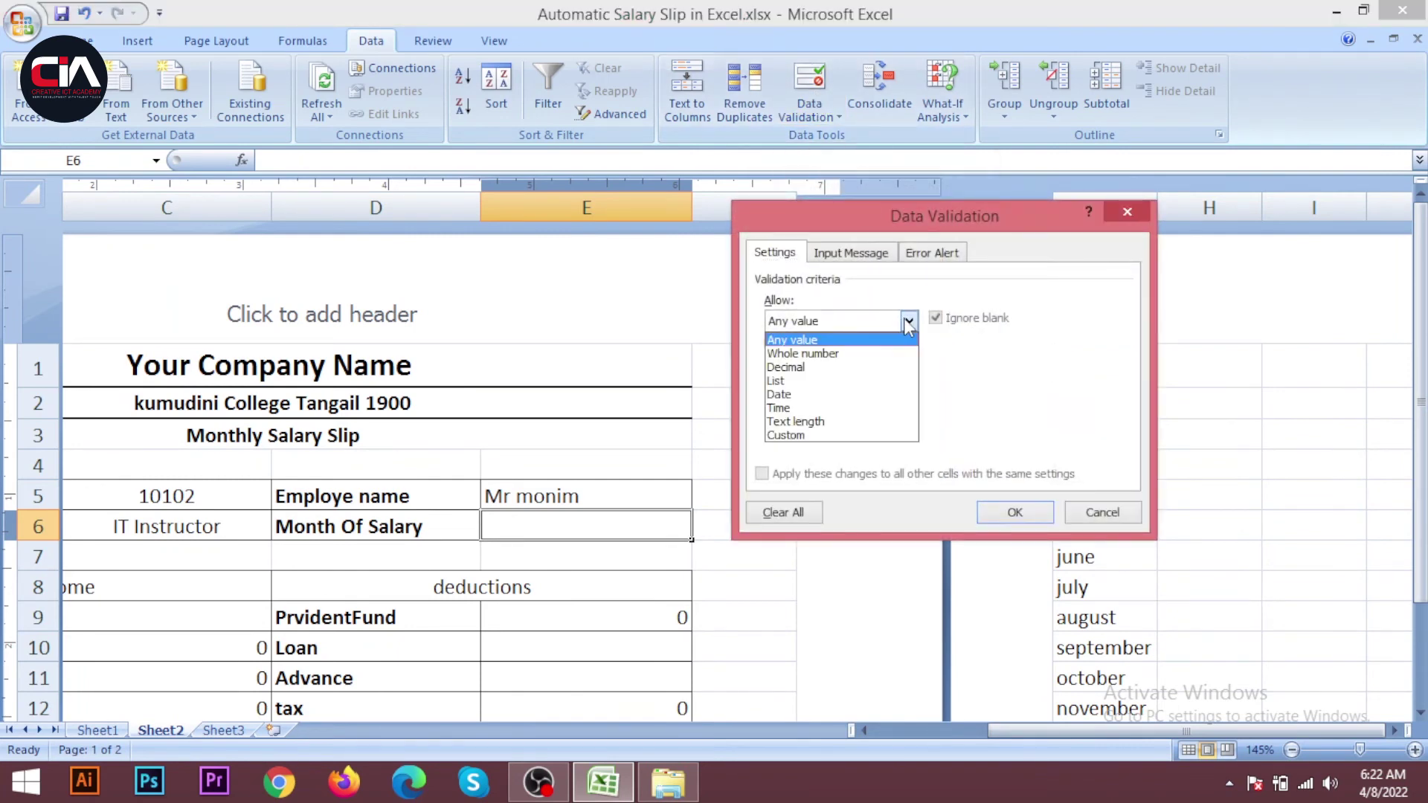
left_click(789, 383)
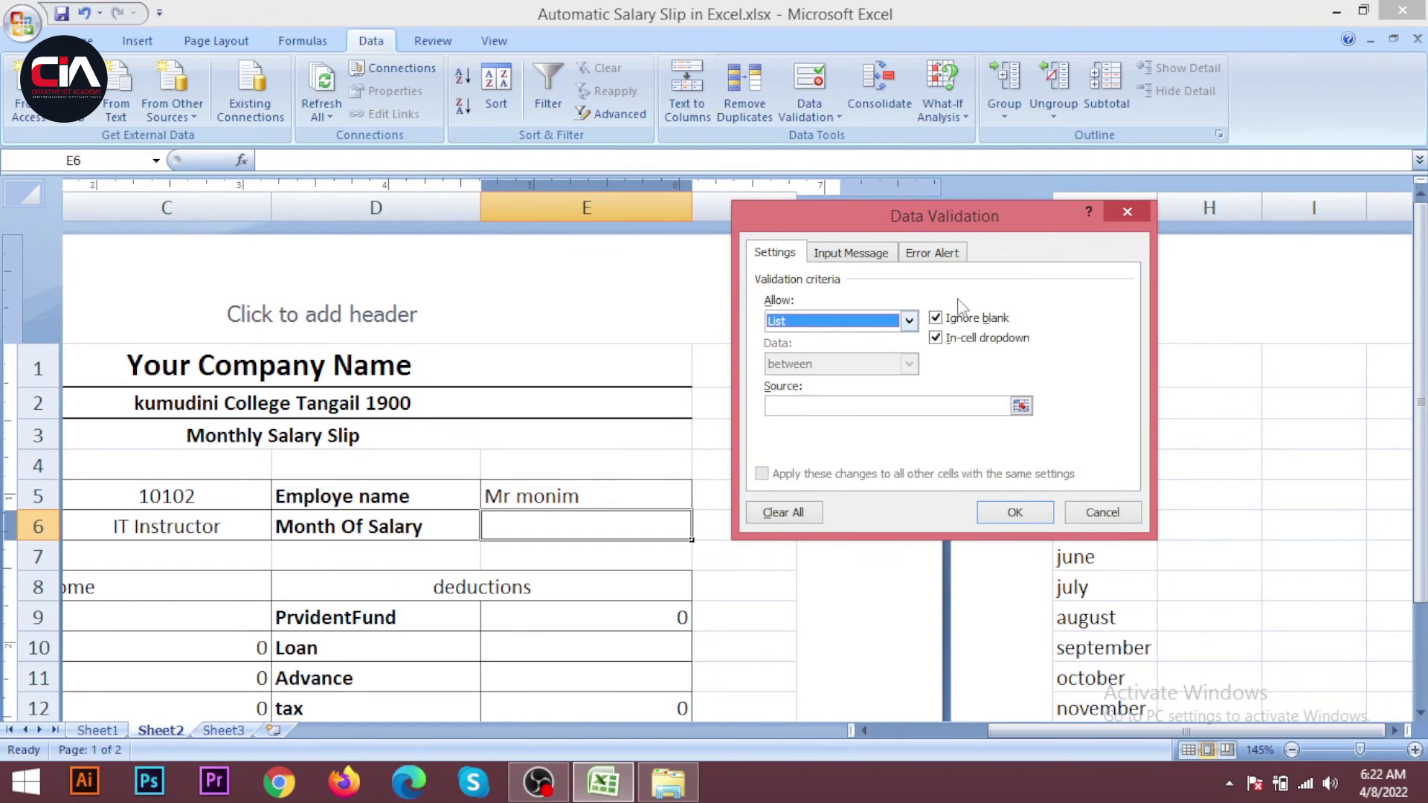
- Set the validation list's source to the months in =$G$2:$G$13 and apply it to E6
left_click_drag(1021, 224, 898, 100)
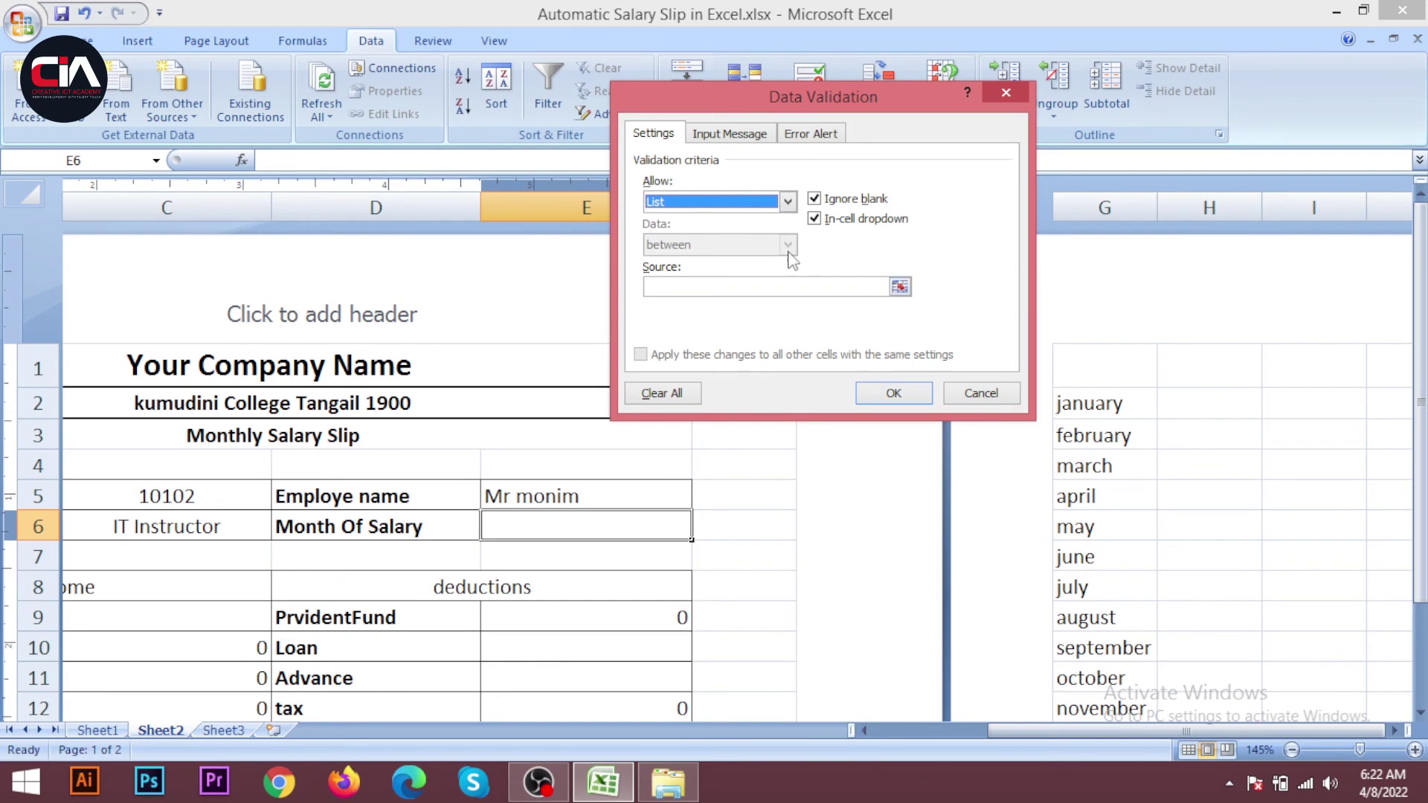
left_click(900, 286)
scroll(1094, 383, "down", 2)
scroll(1100, 383, "up", 2)
left_click_drag(1097, 400, 1139, 581)
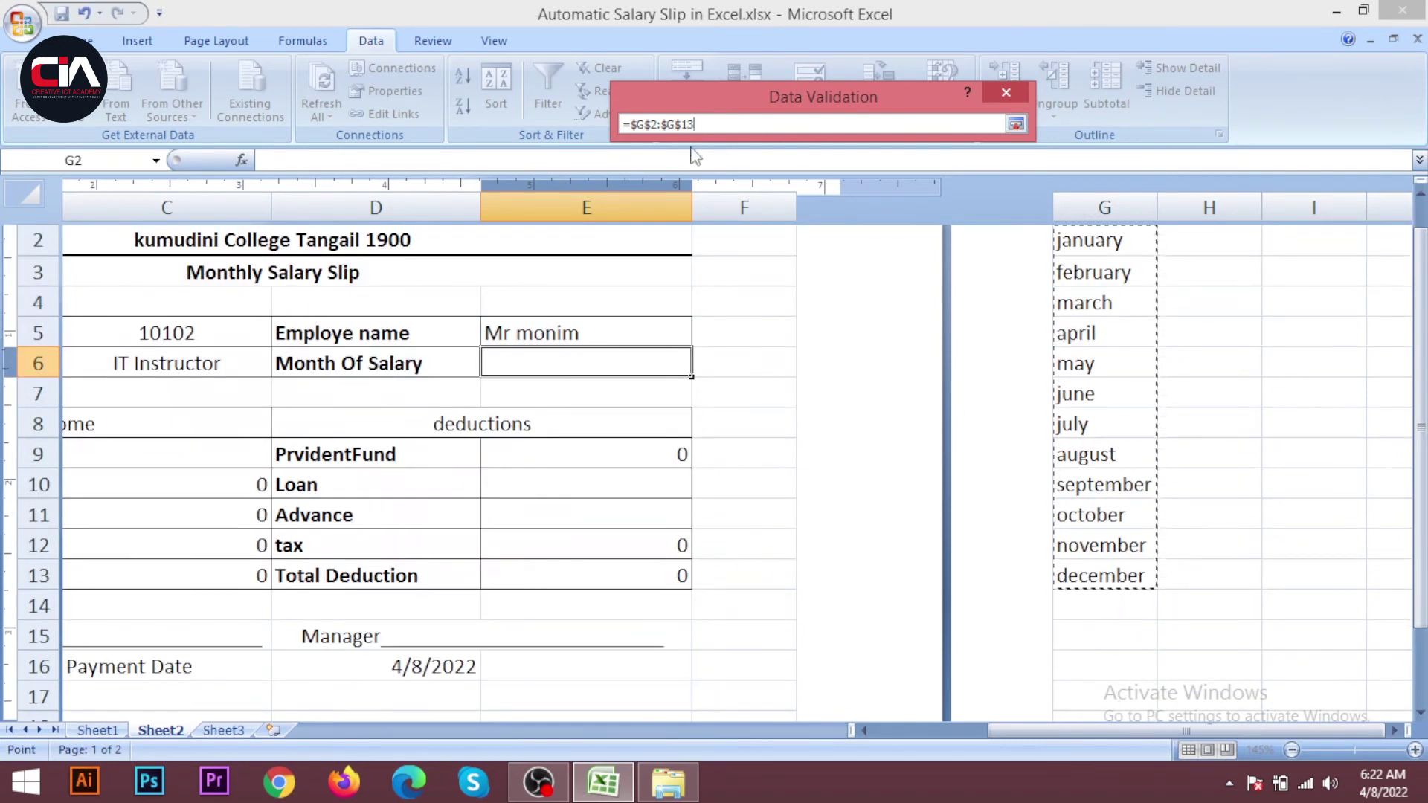
left_click(1012, 125)
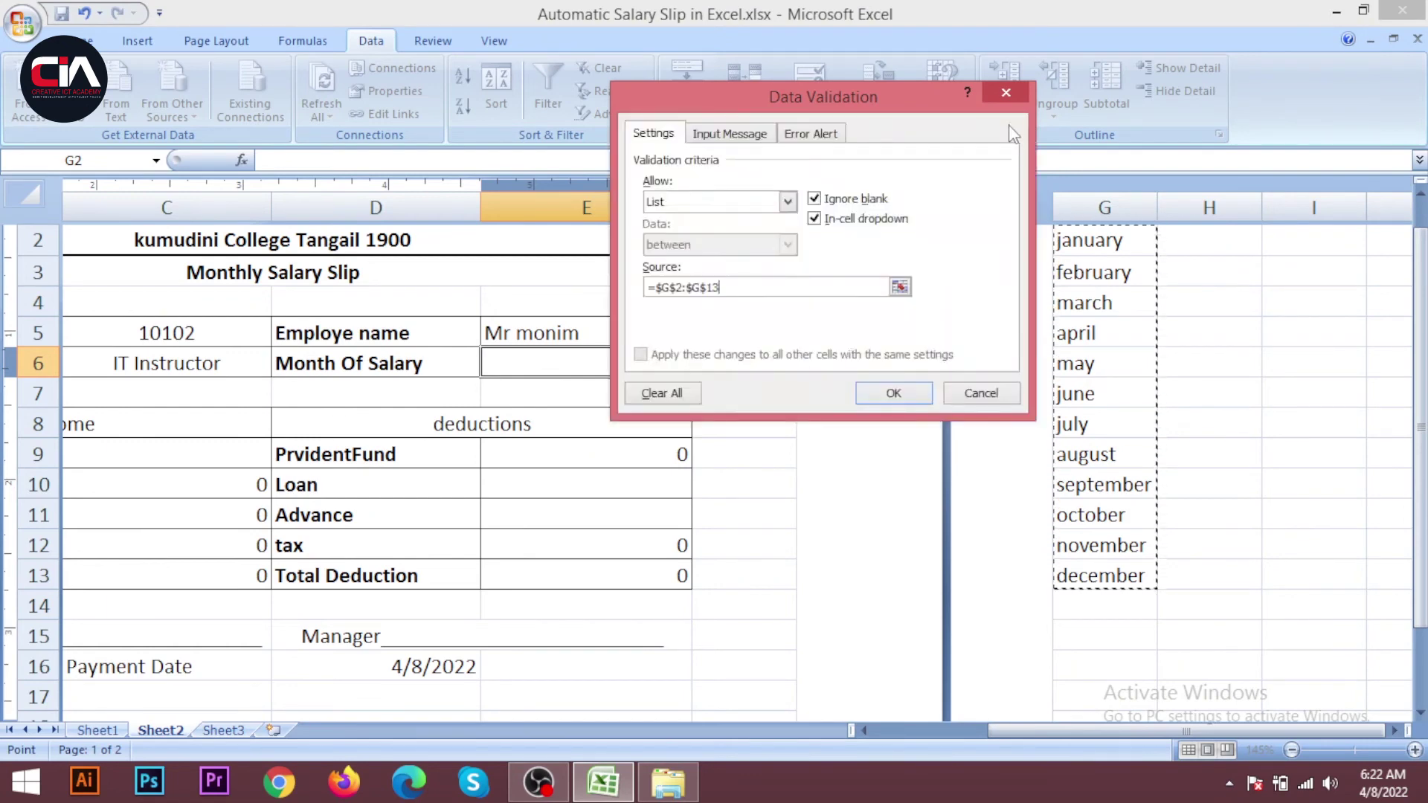
left_click(898, 393)
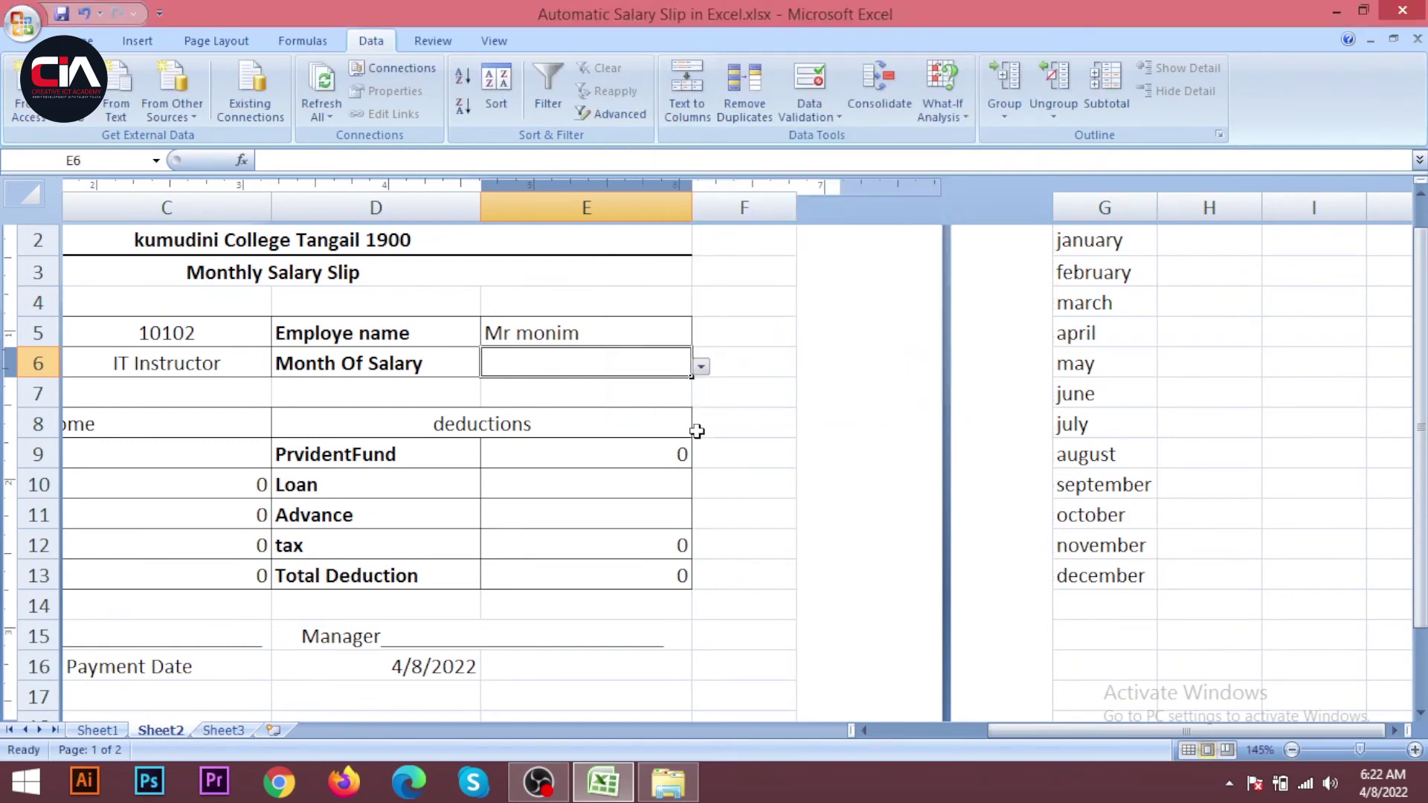
- Try the month list in E6 by choosing january and april
left_click(702, 366)
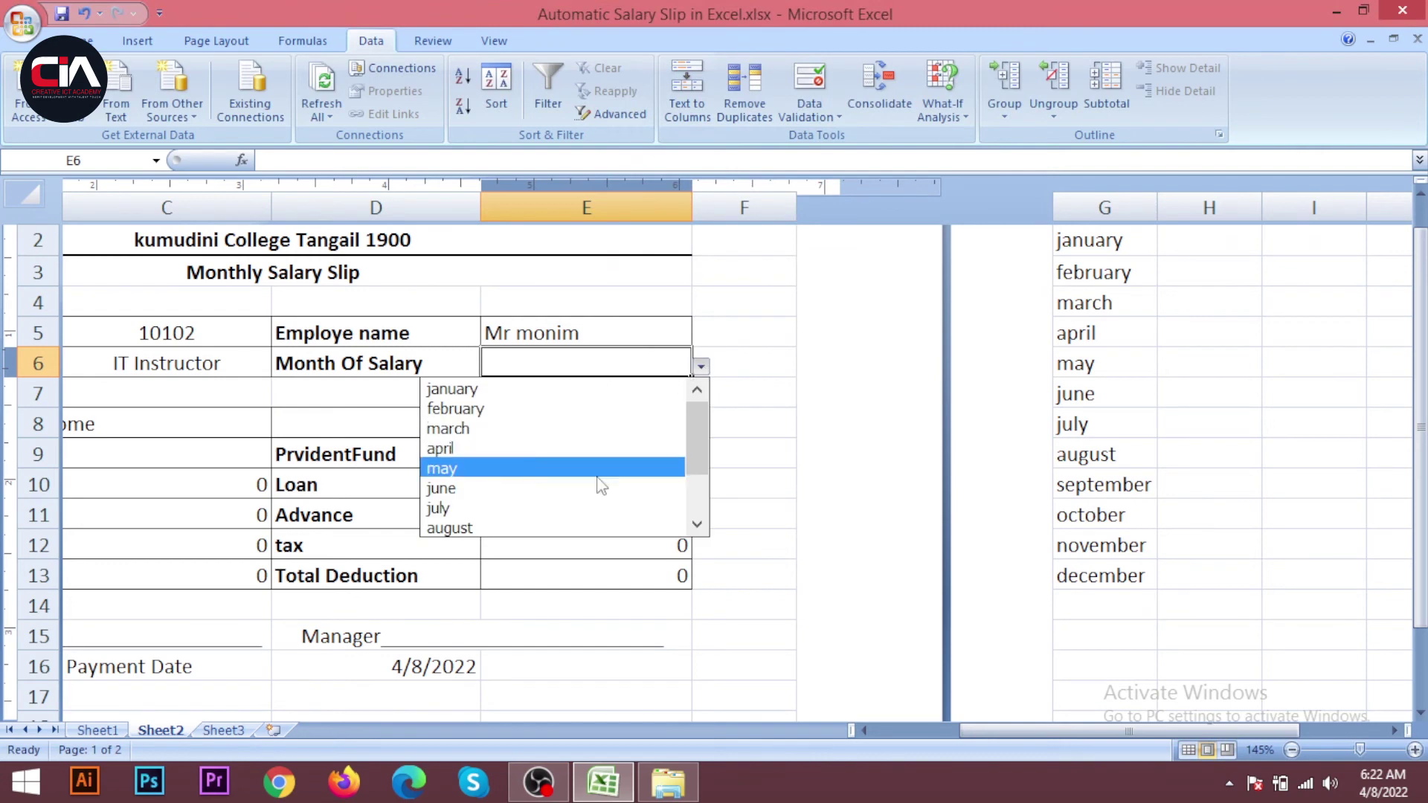
mouse_move(708, 443)
left_mouse_down()
mouse_move(697, 476)
mouse_move(703, 424)
left_mouse_up()
left_click(542, 389)
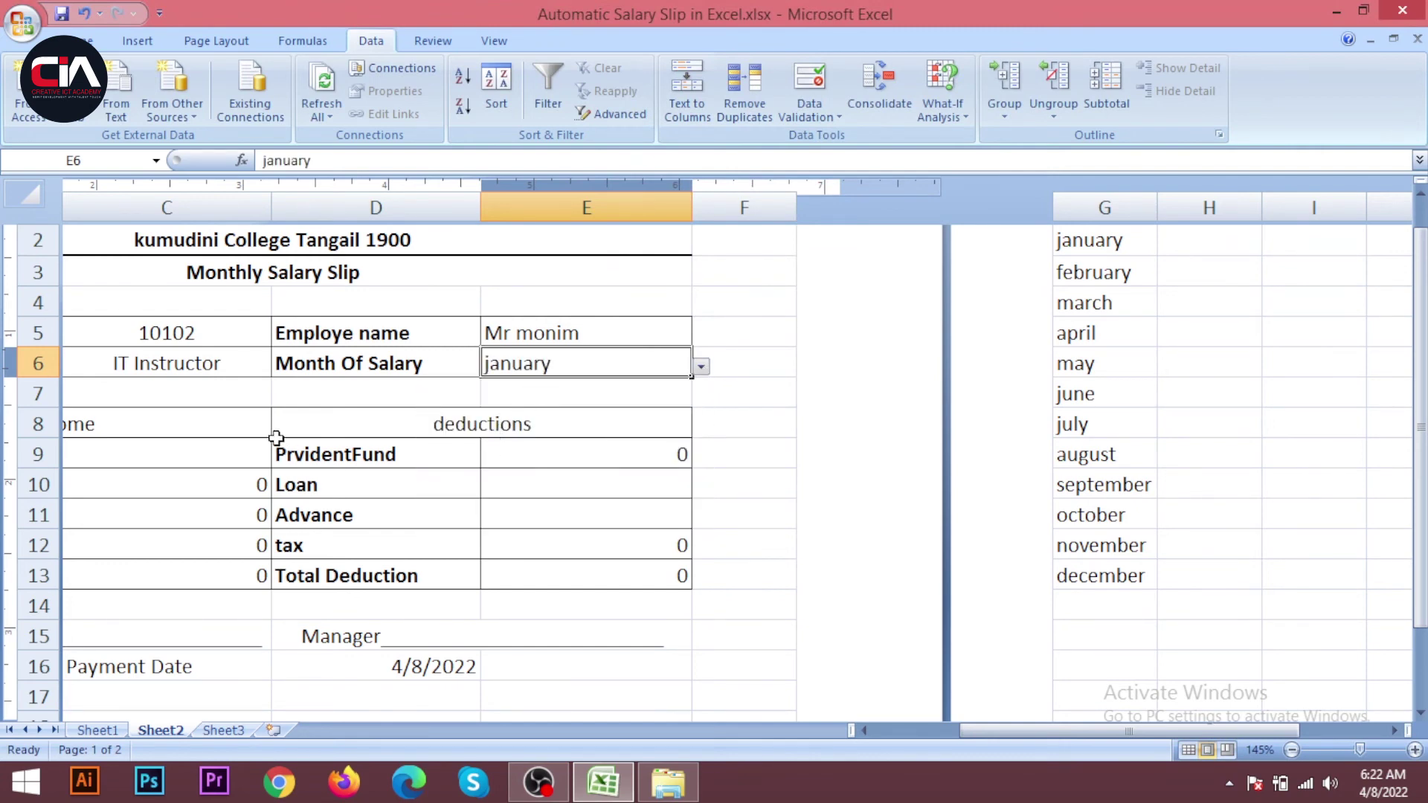
left_click(702, 368)
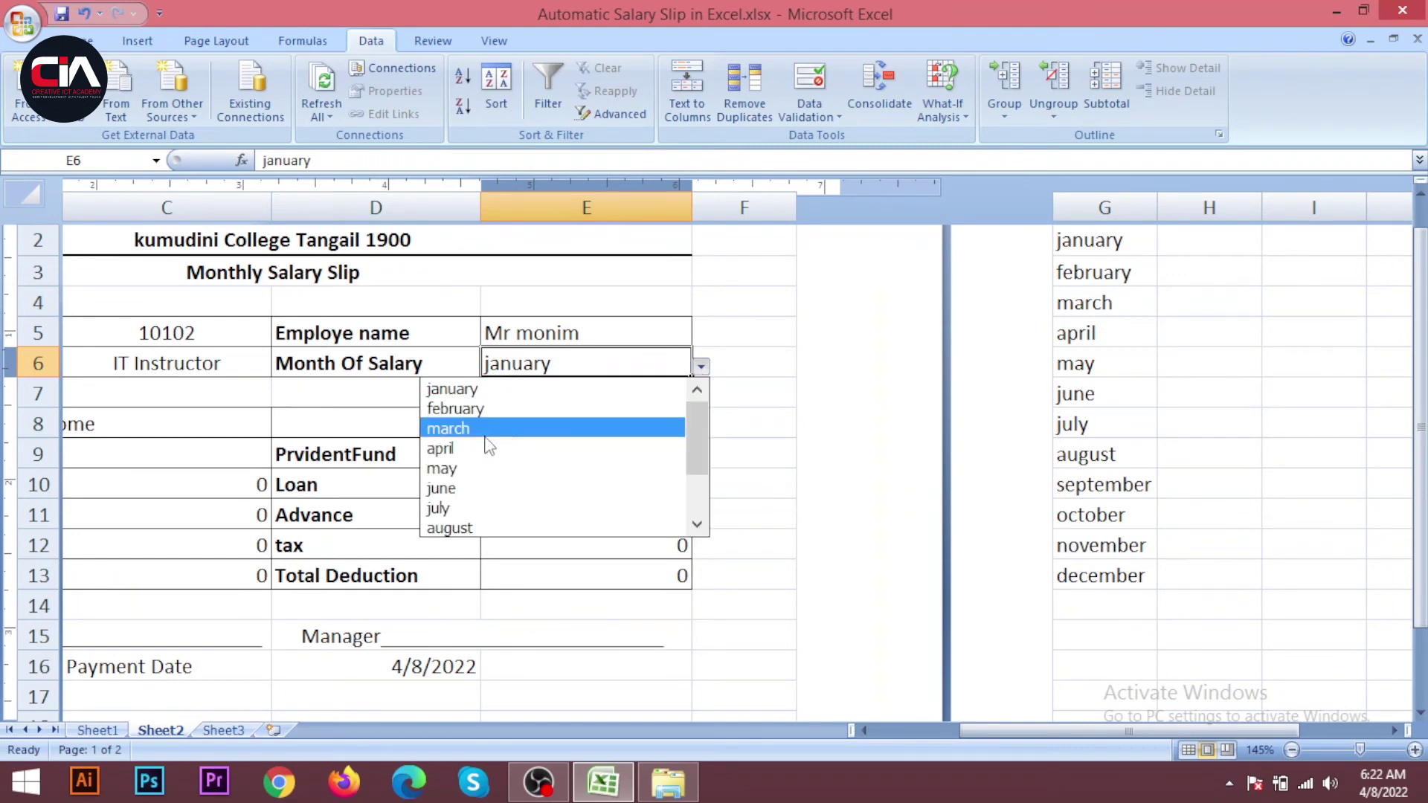
left_click(470, 449)
- Choose march from the month list in E6 as the salary month
left_click(702, 368)
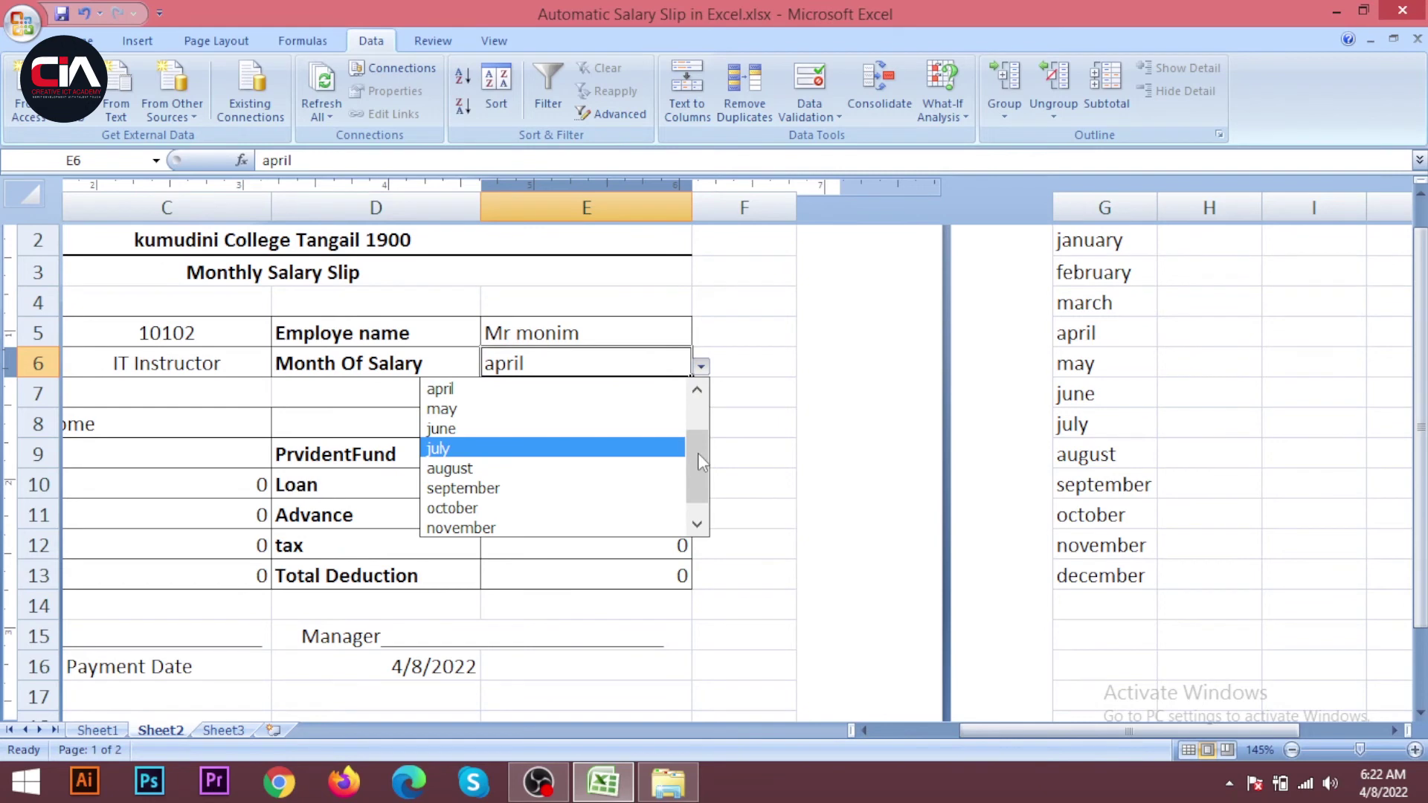
left_click_drag(697, 453, 698, 429)
left_click(491, 408)
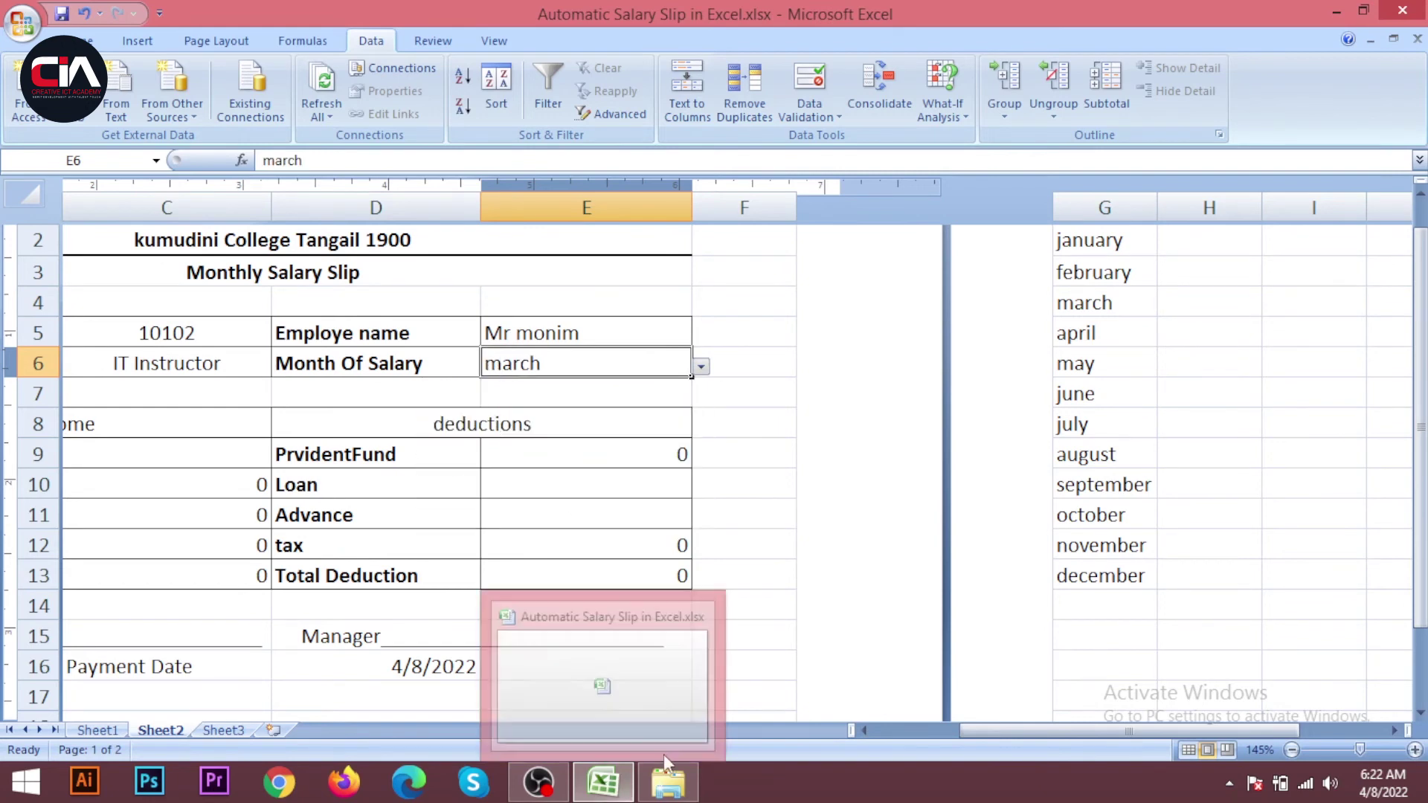
- Enter a Basic Salary of 20000 in C9 and check the calculated income cells and provident fund
left_click_drag(982, 731, 895, 738)
left_click(551, 459)
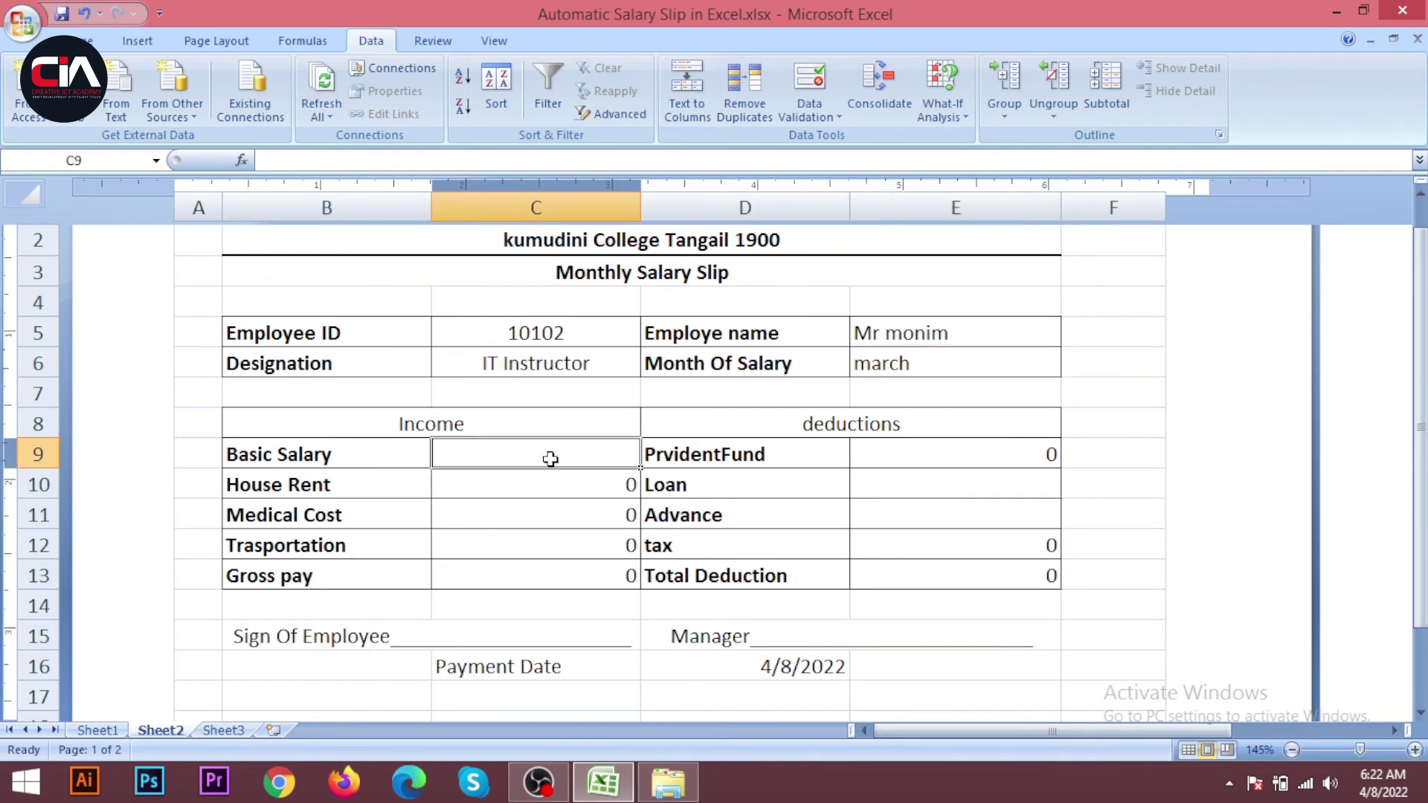
type("20000")
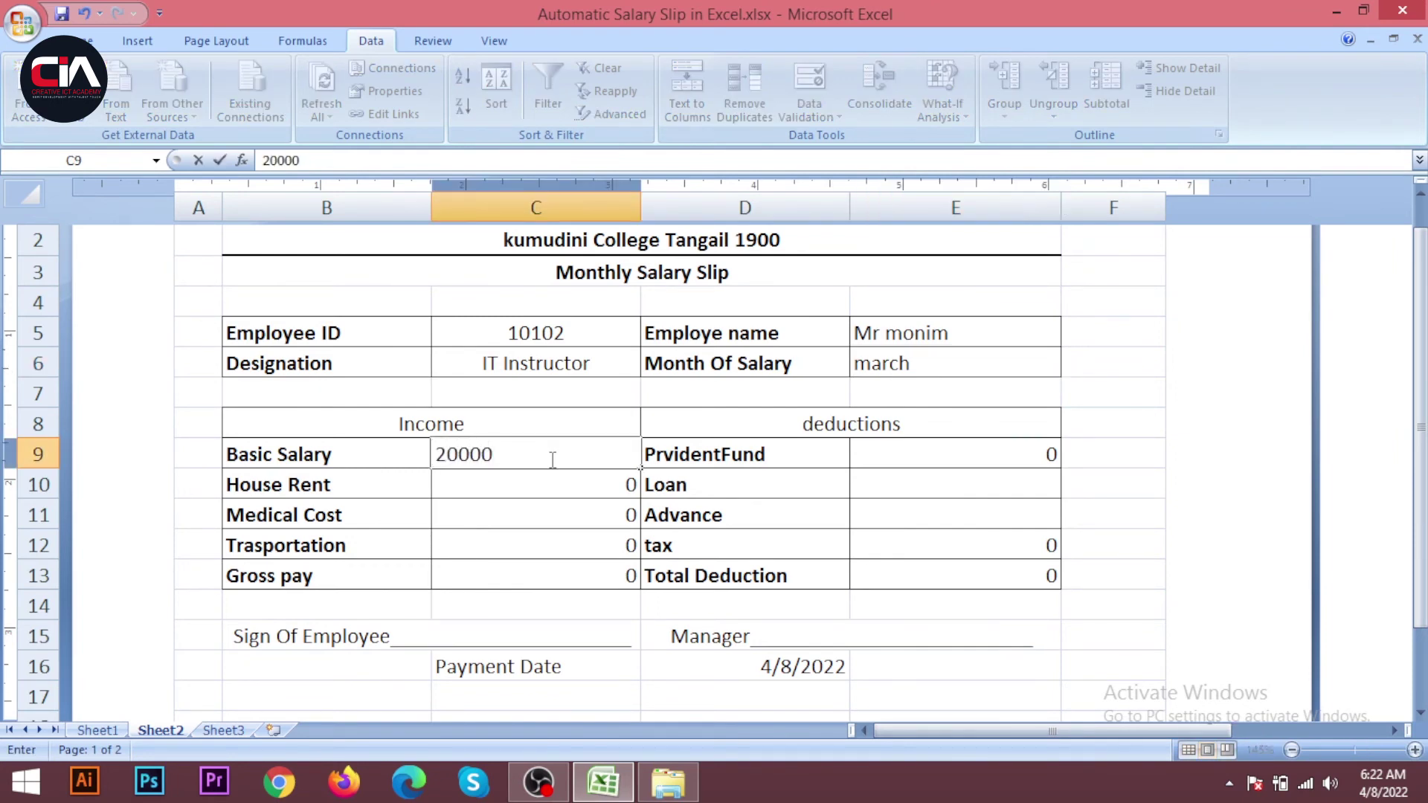
left_click(799, 491)
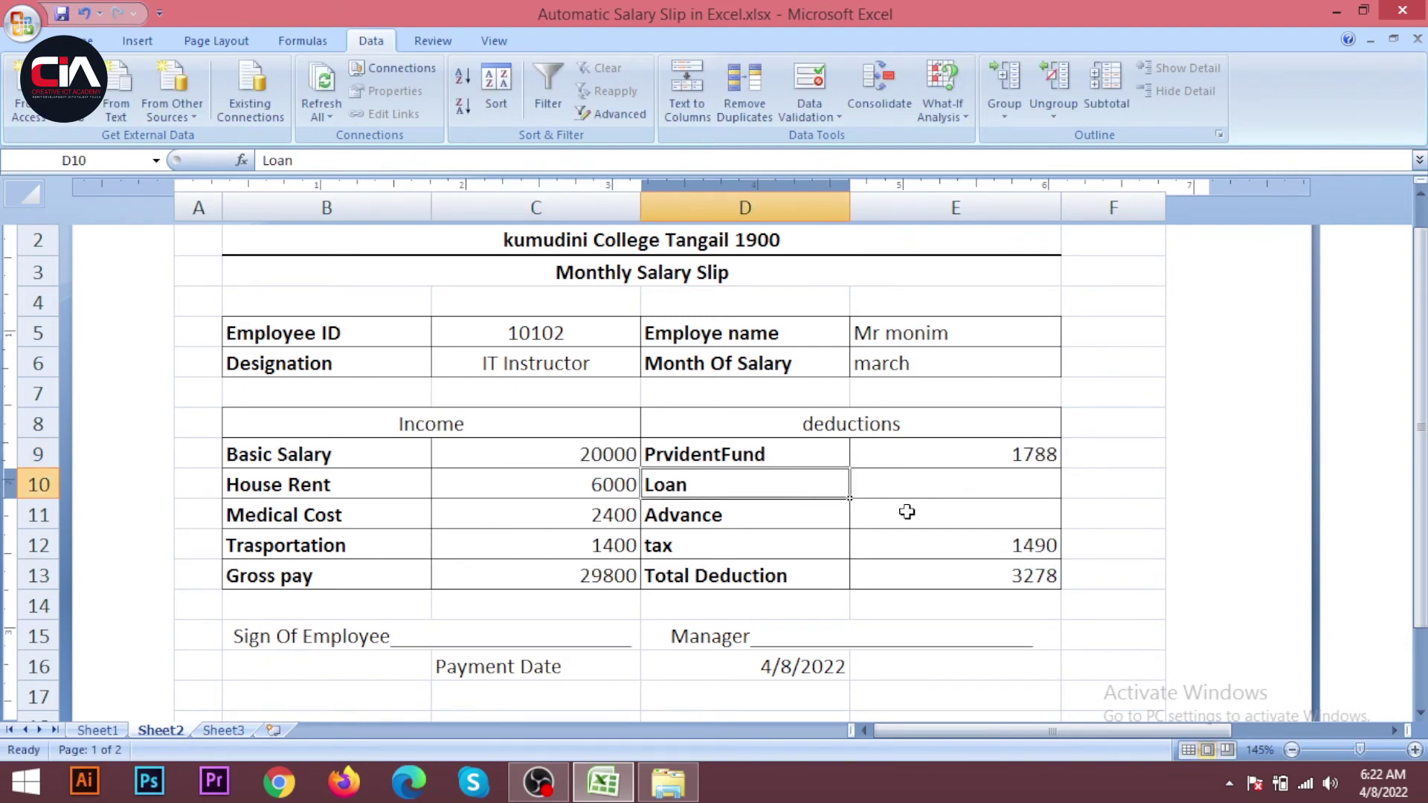
left_click(605, 486)
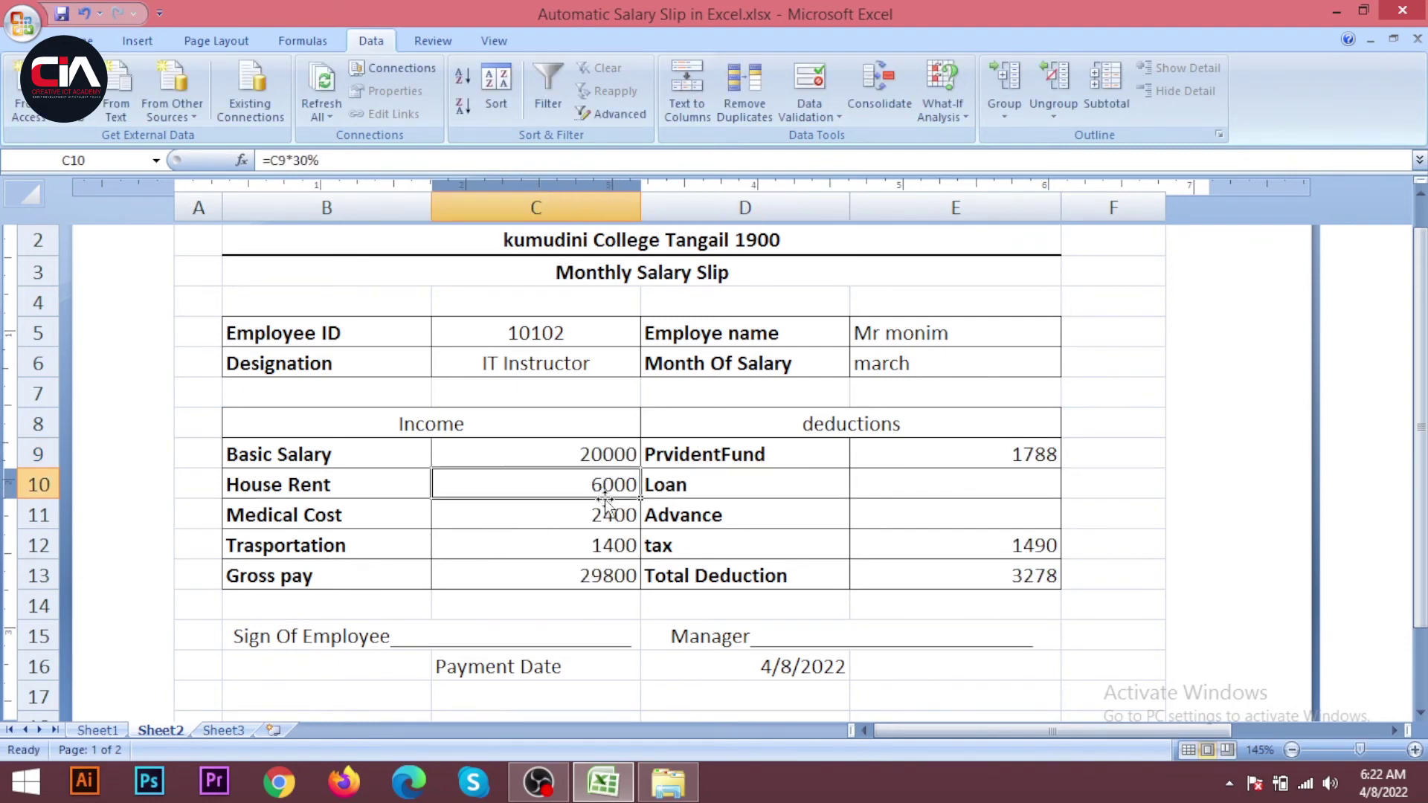
left_click(562, 528)
left_click(578, 546)
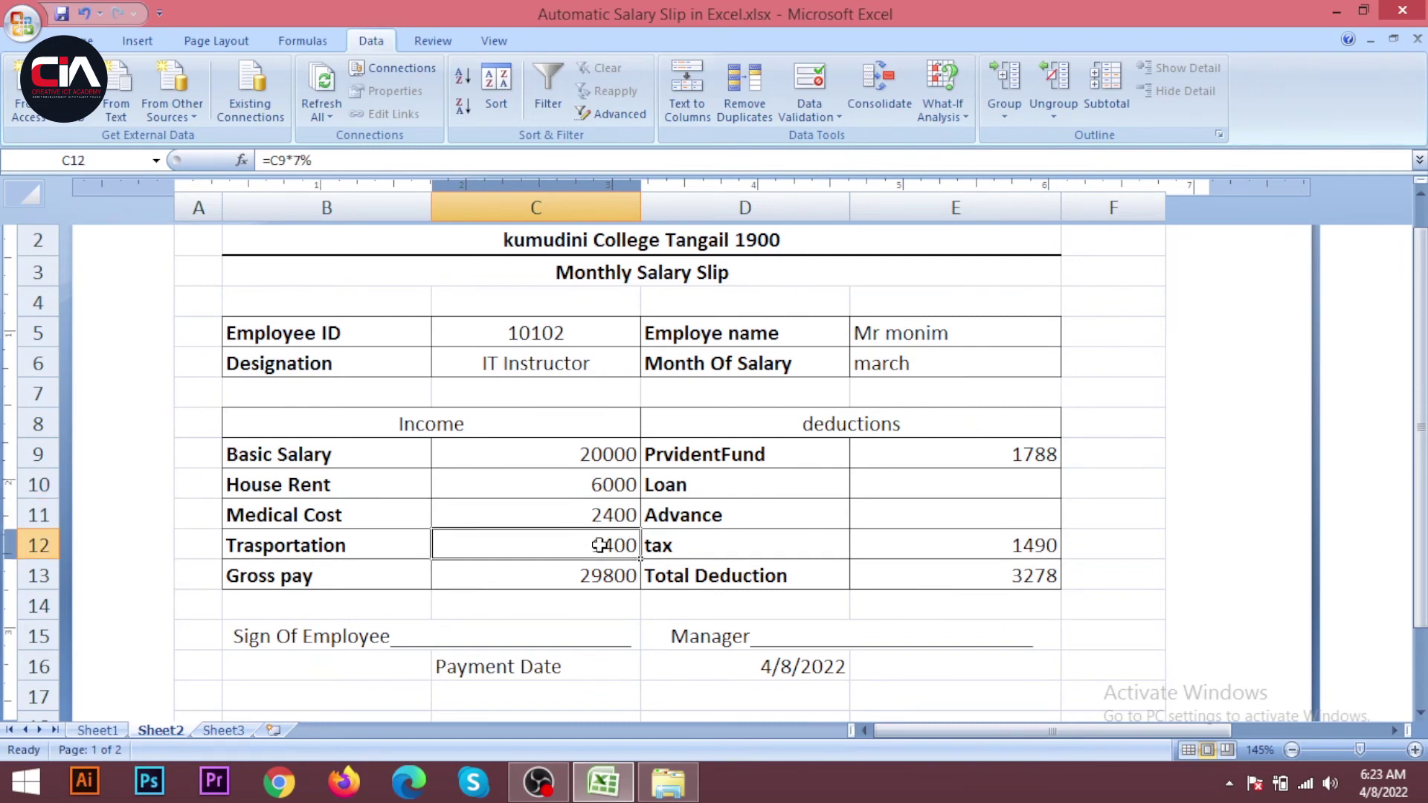
left_click(605, 578)
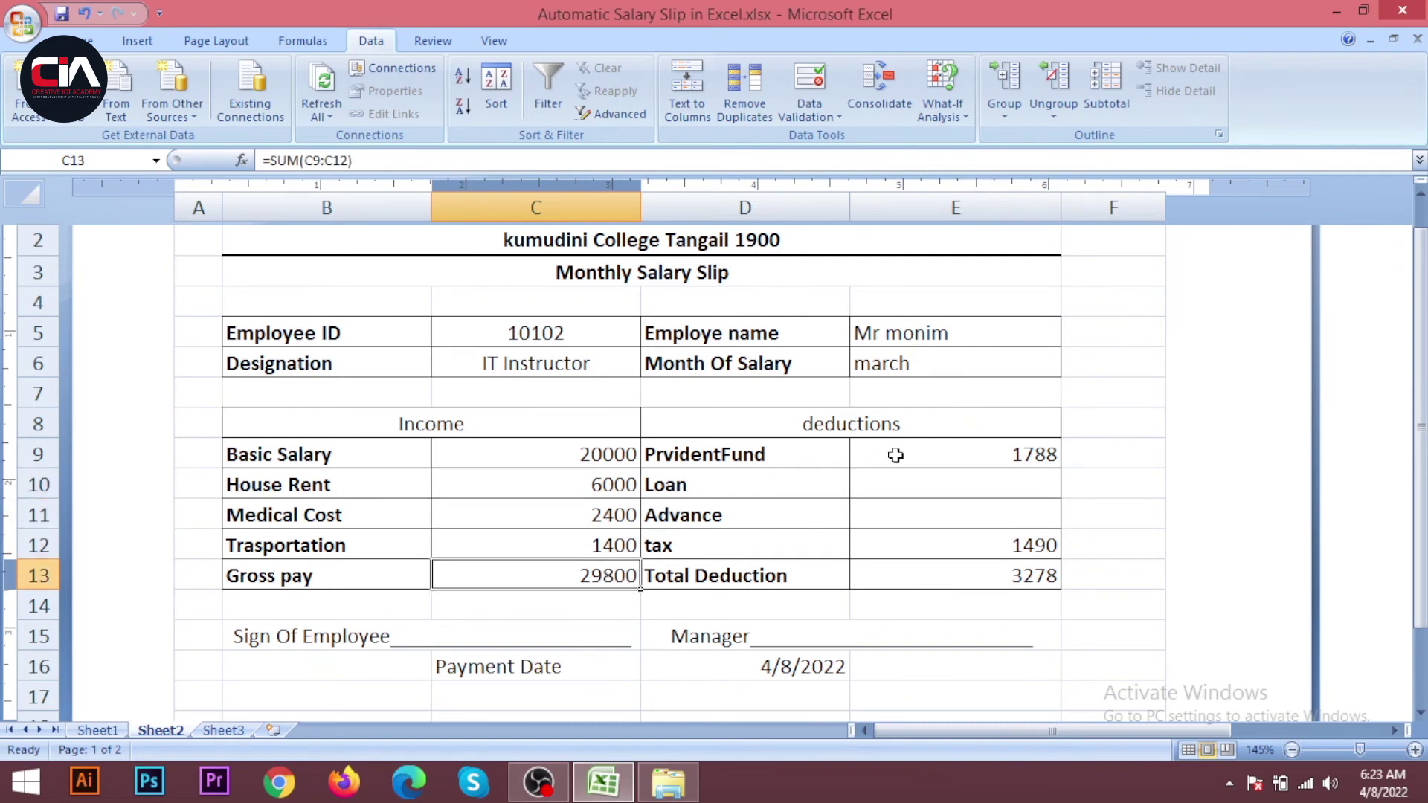
left_click(970, 454)
- Enter deductions of 4000 for Loan in E10 and 5000 for Advance in E11
left_click(955, 479)
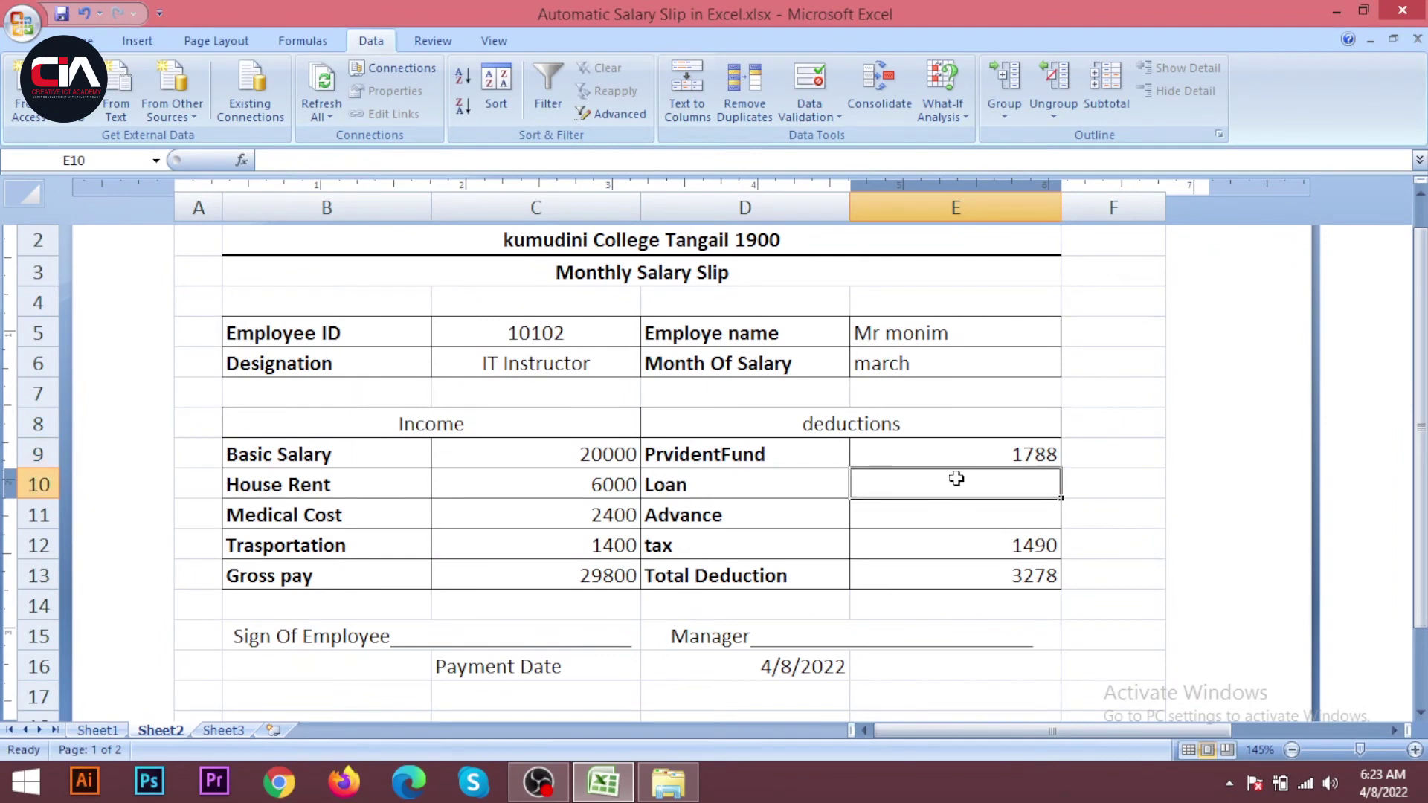
type("1")
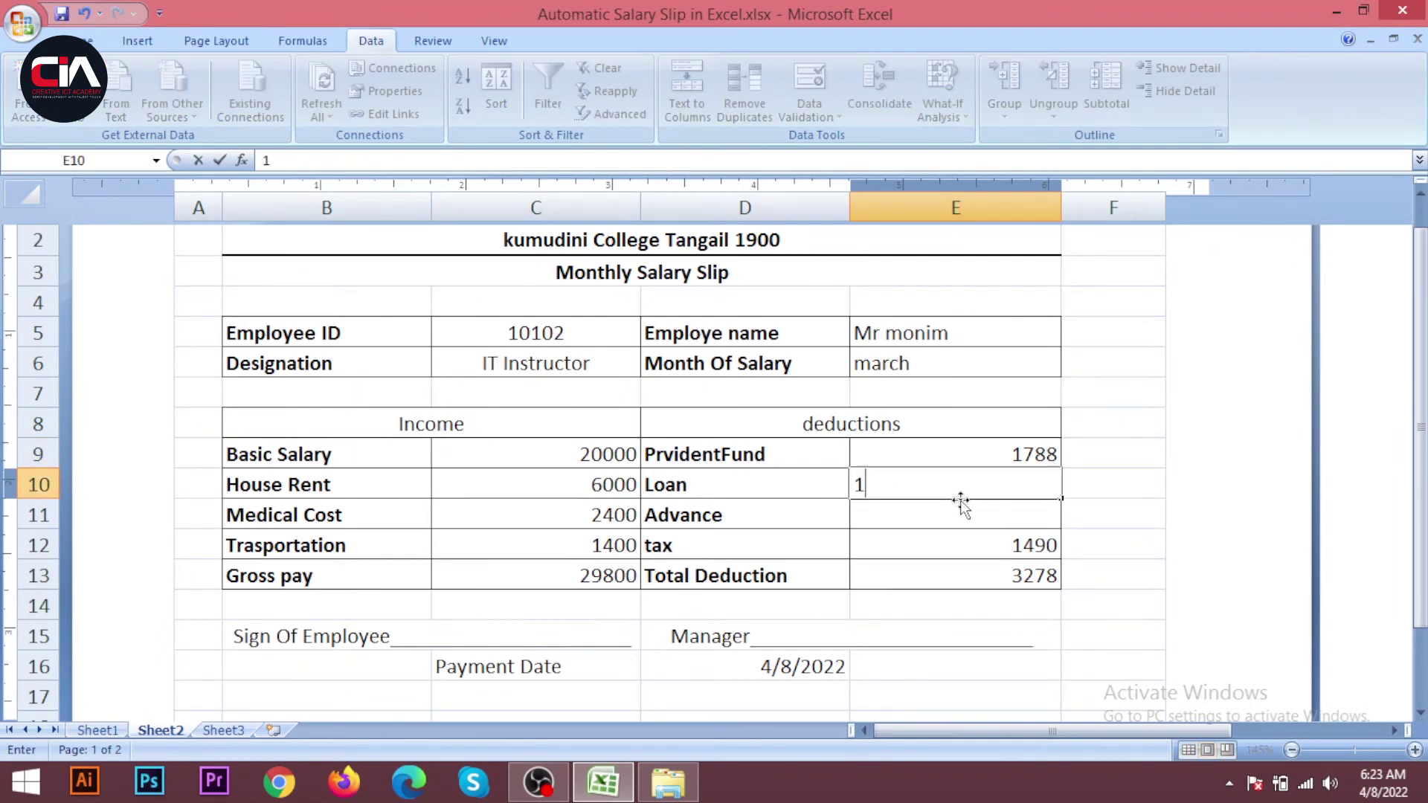
type("4000")
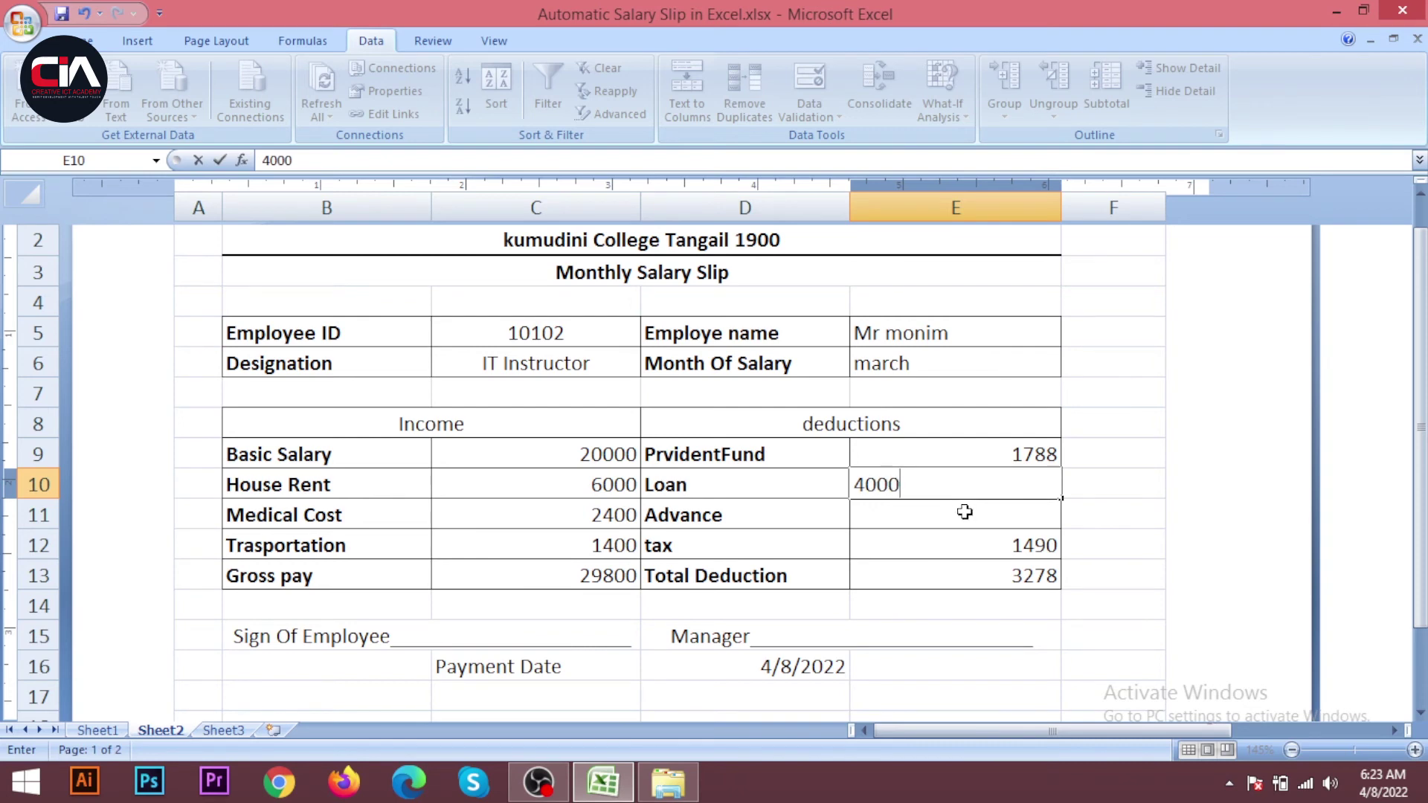
left_click(966, 519)
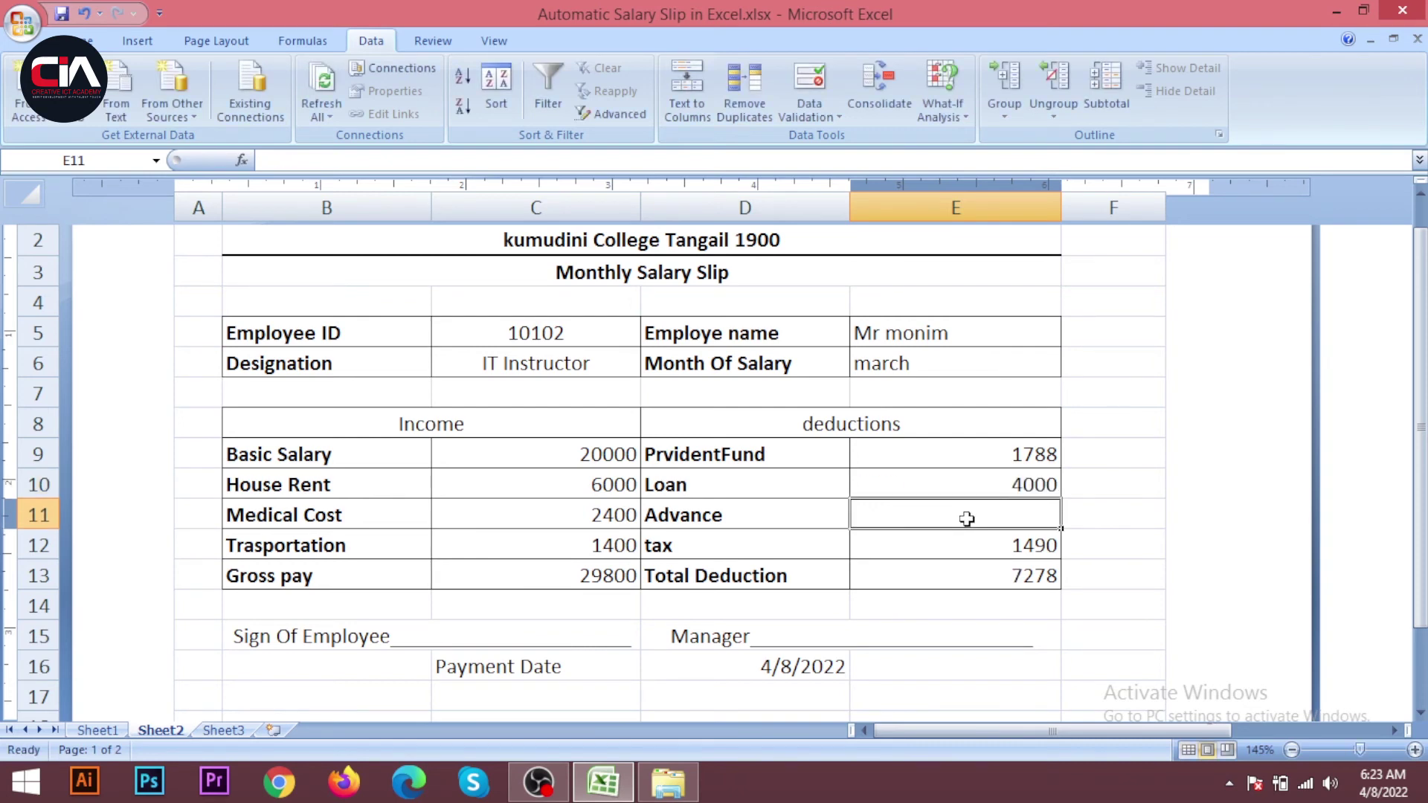
type("1")
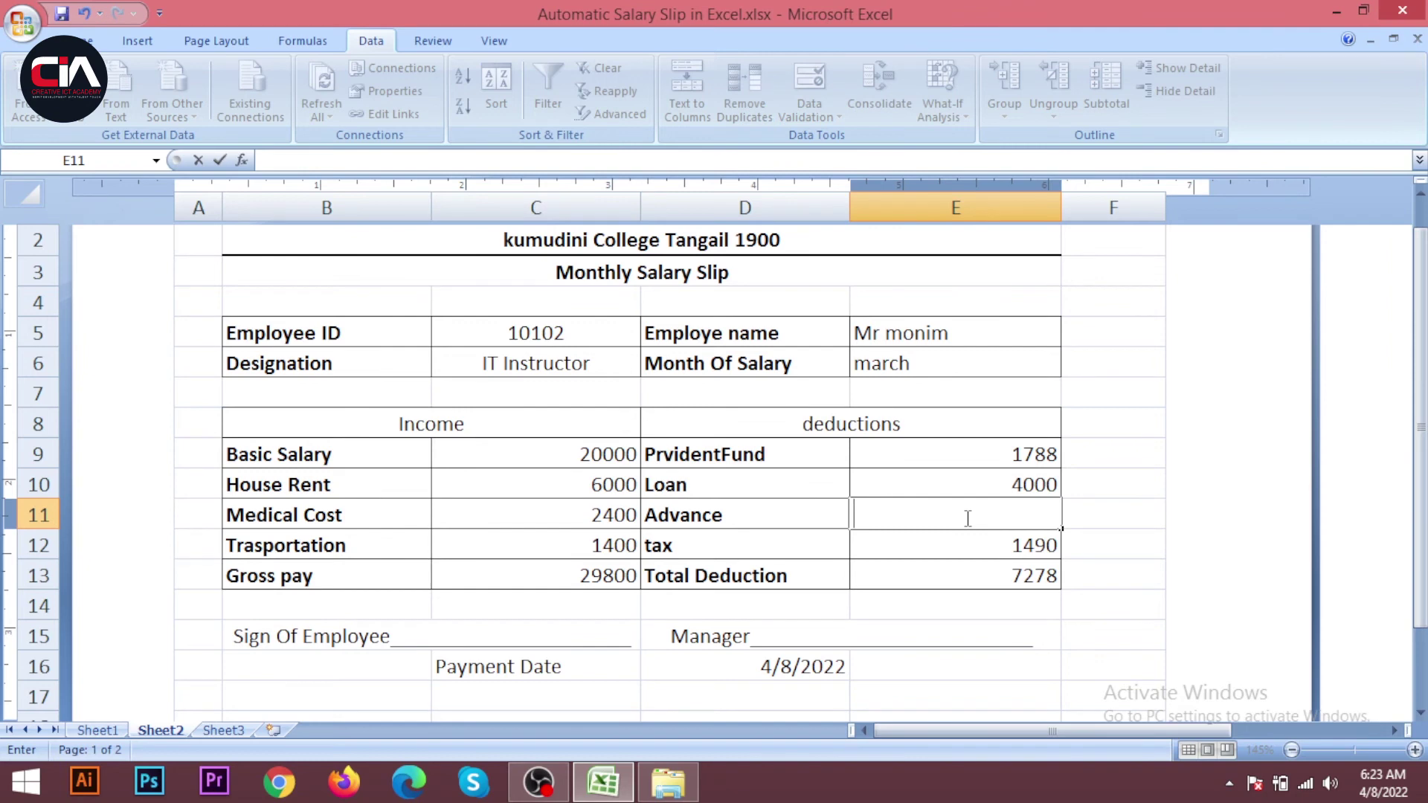
type("000")
left_click(1127, 532)
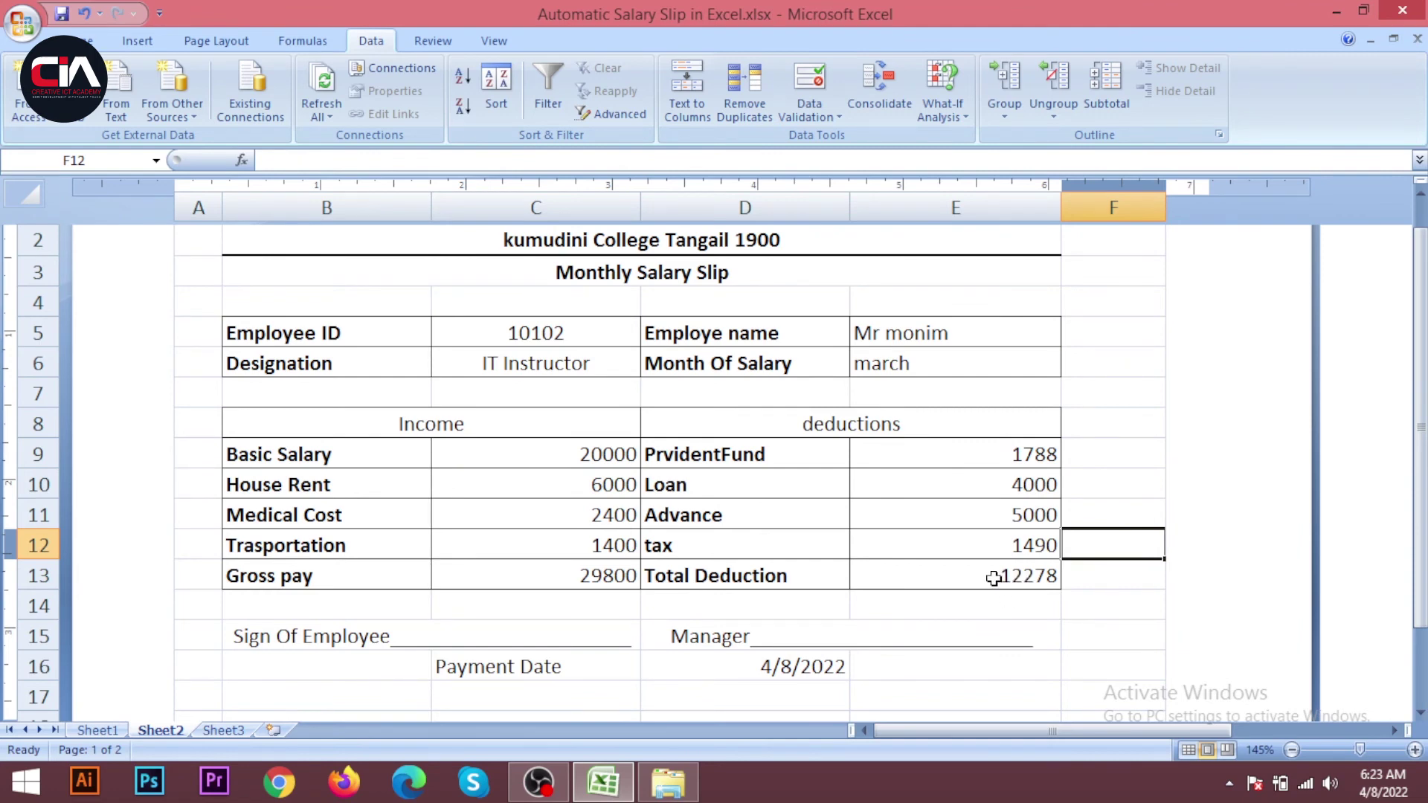
- Examine the Total Deduction and Gross pay figures and compare the slip's layout with the finished one on Sheet1
left_click(970, 575)
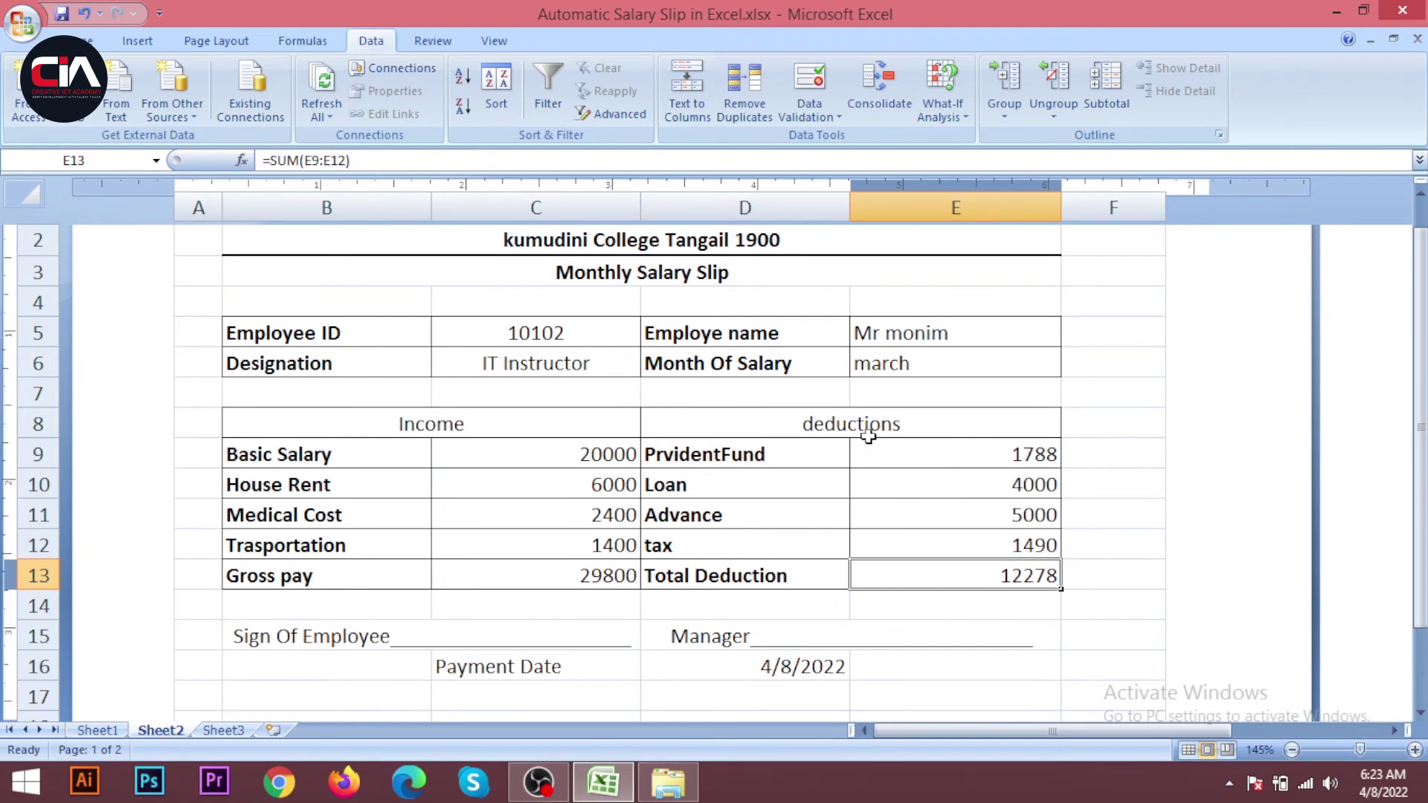
left_click(901, 616)
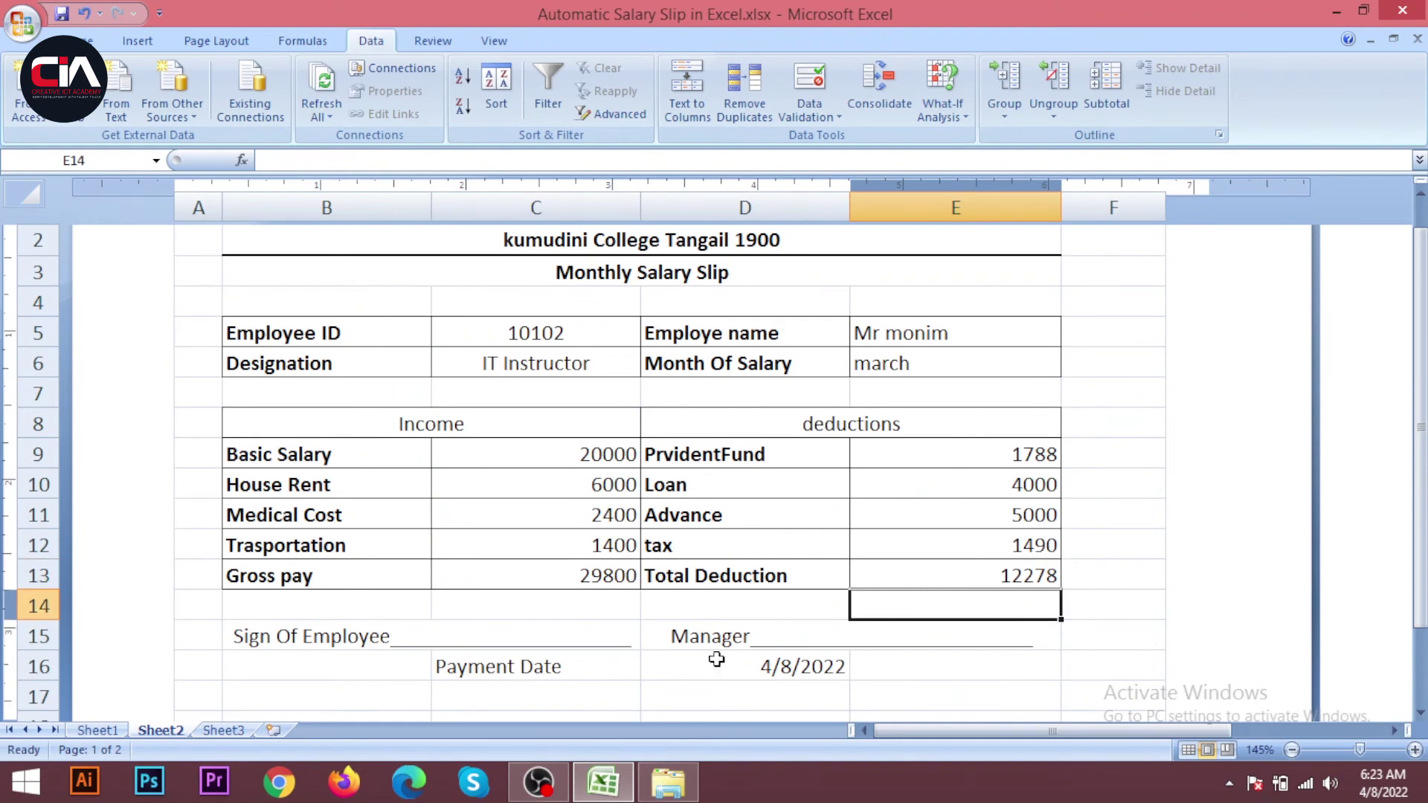
left_click(95, 730)
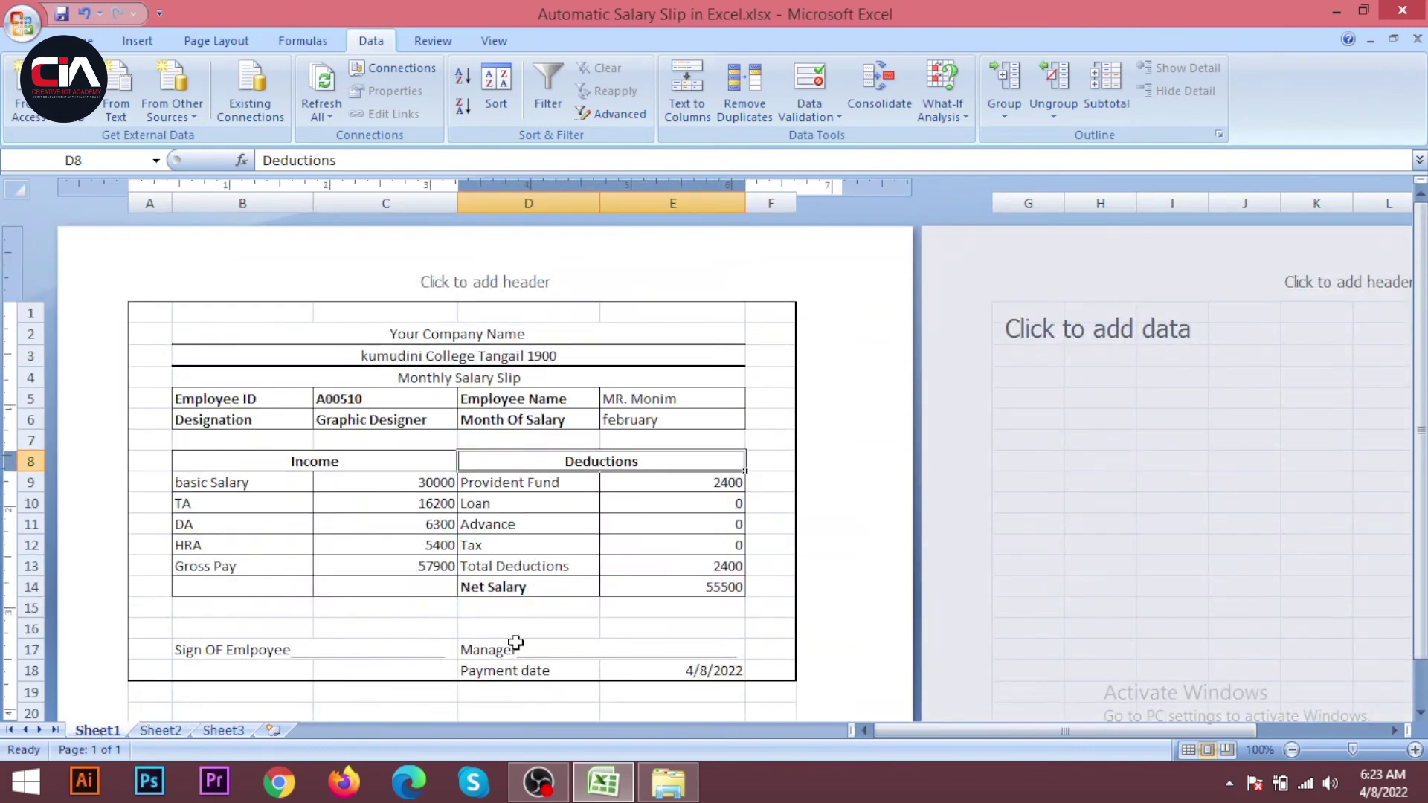
left_click(169, 731)
left_click(791, 617)
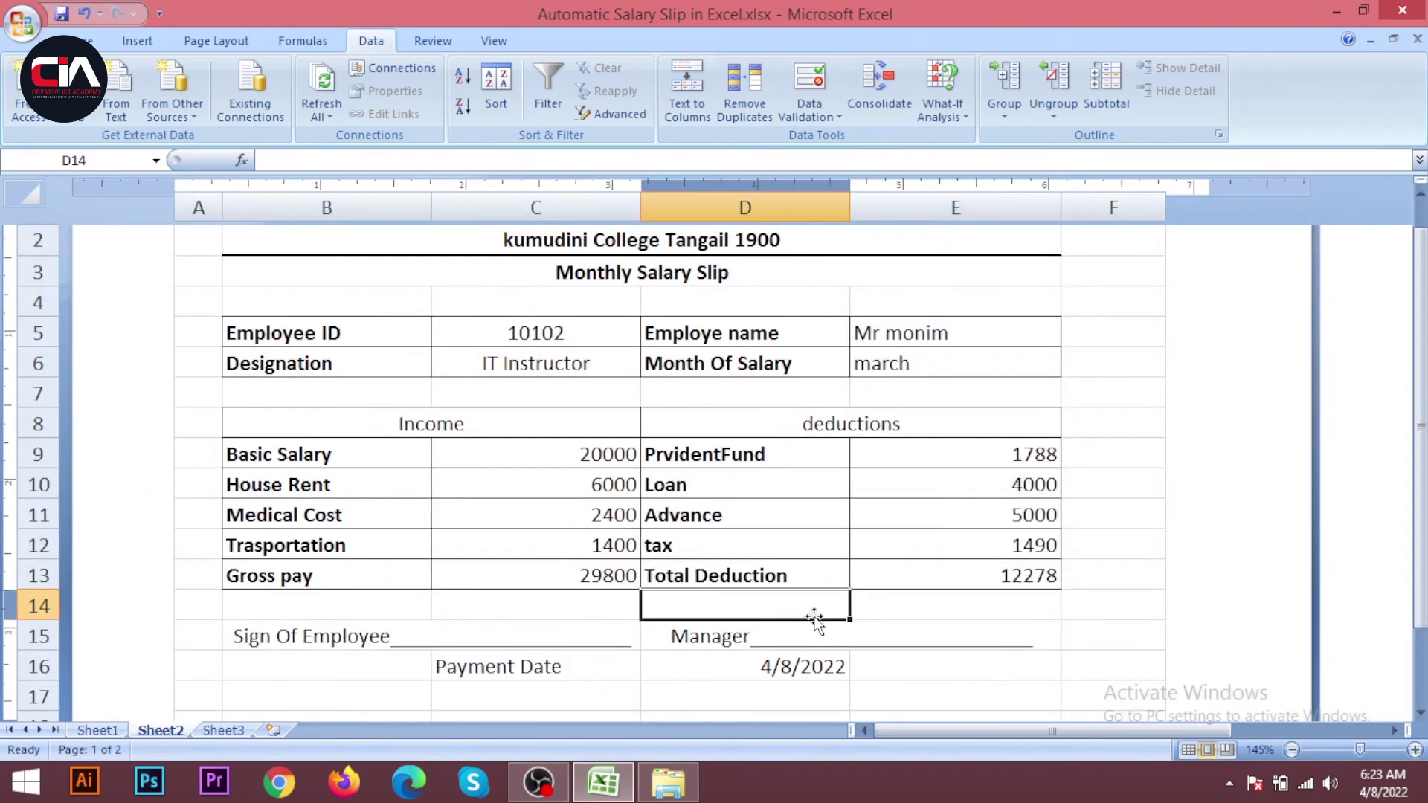
left_click(1038, 578)
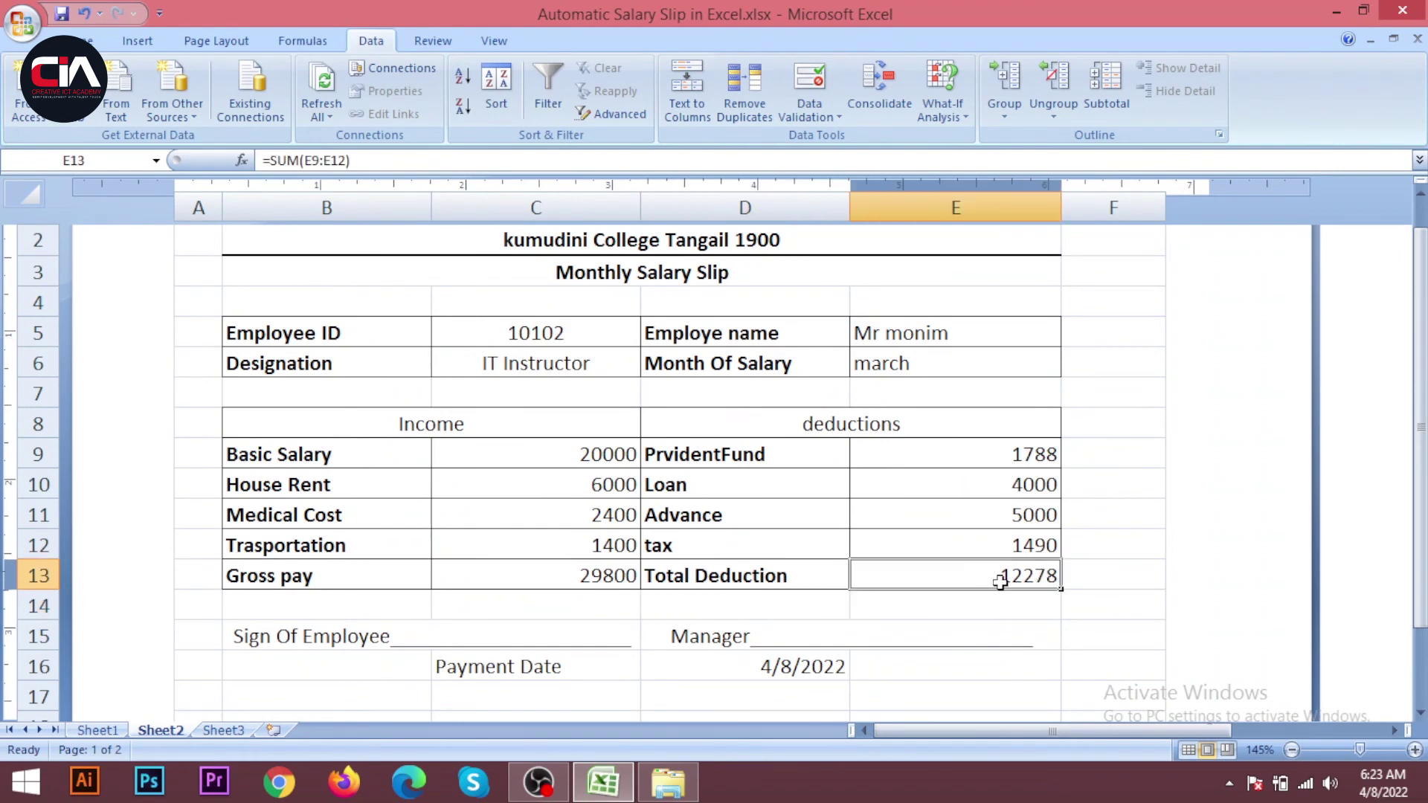
left_click_drag(1020, 462, 1037, 577)
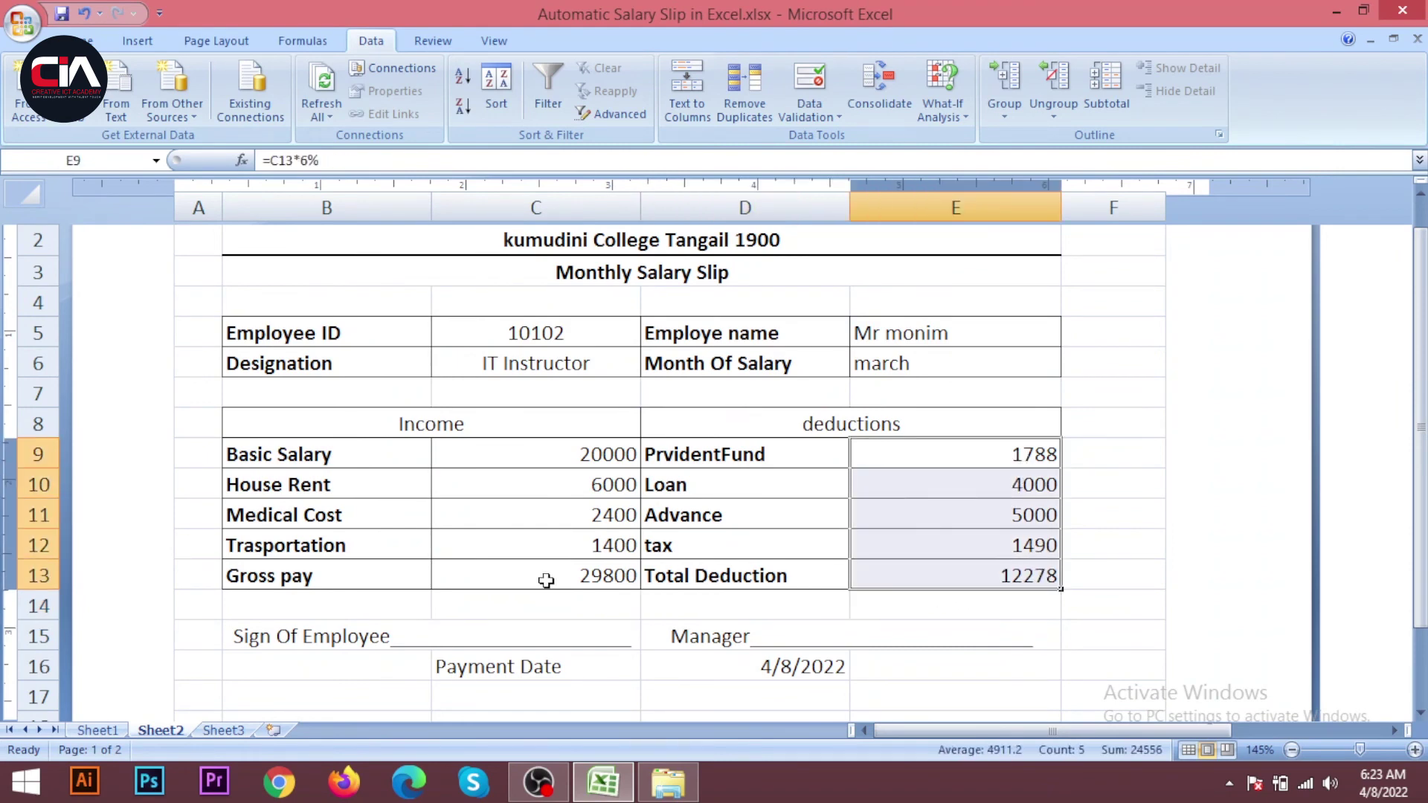
left_click(526, 584)
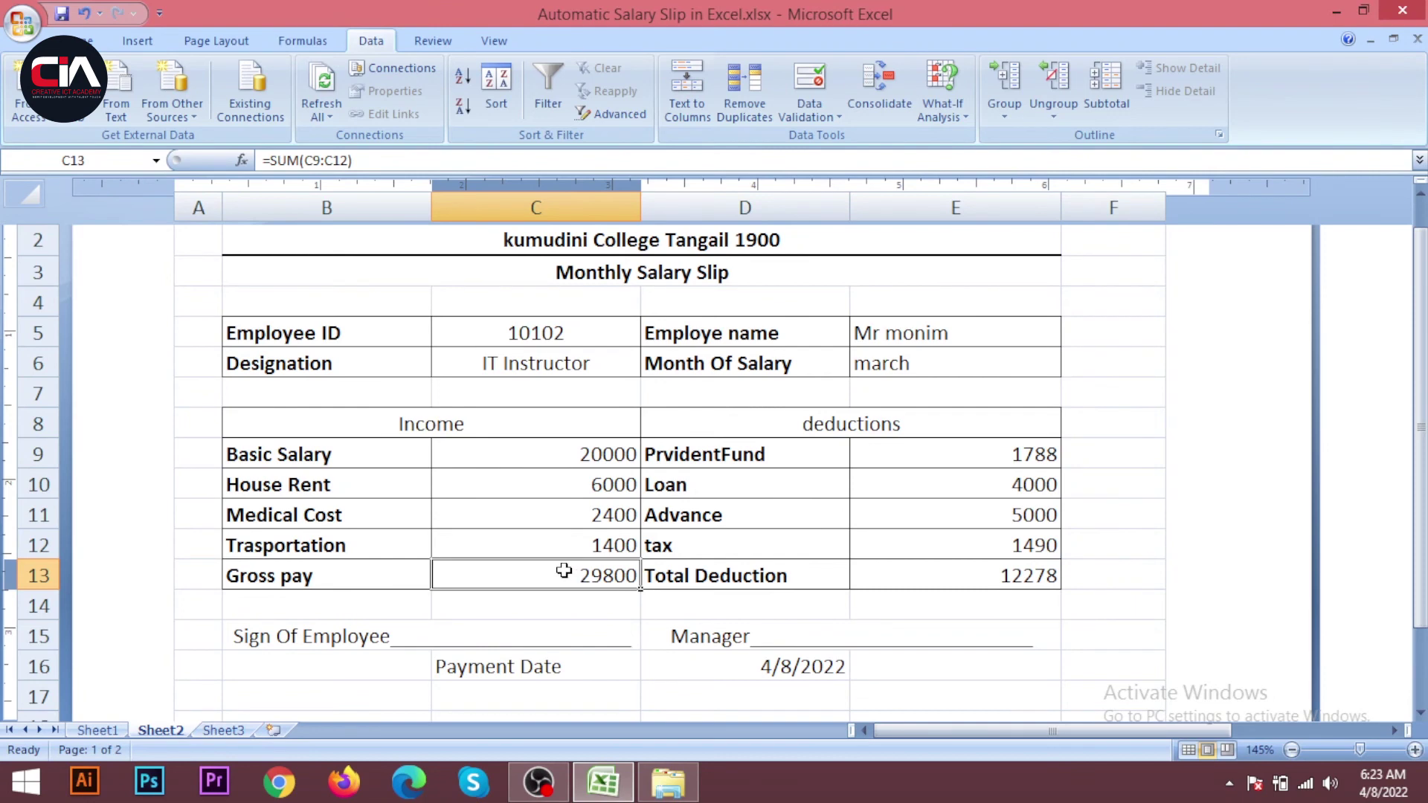
left_click_drag(567, 461, 585, 571)
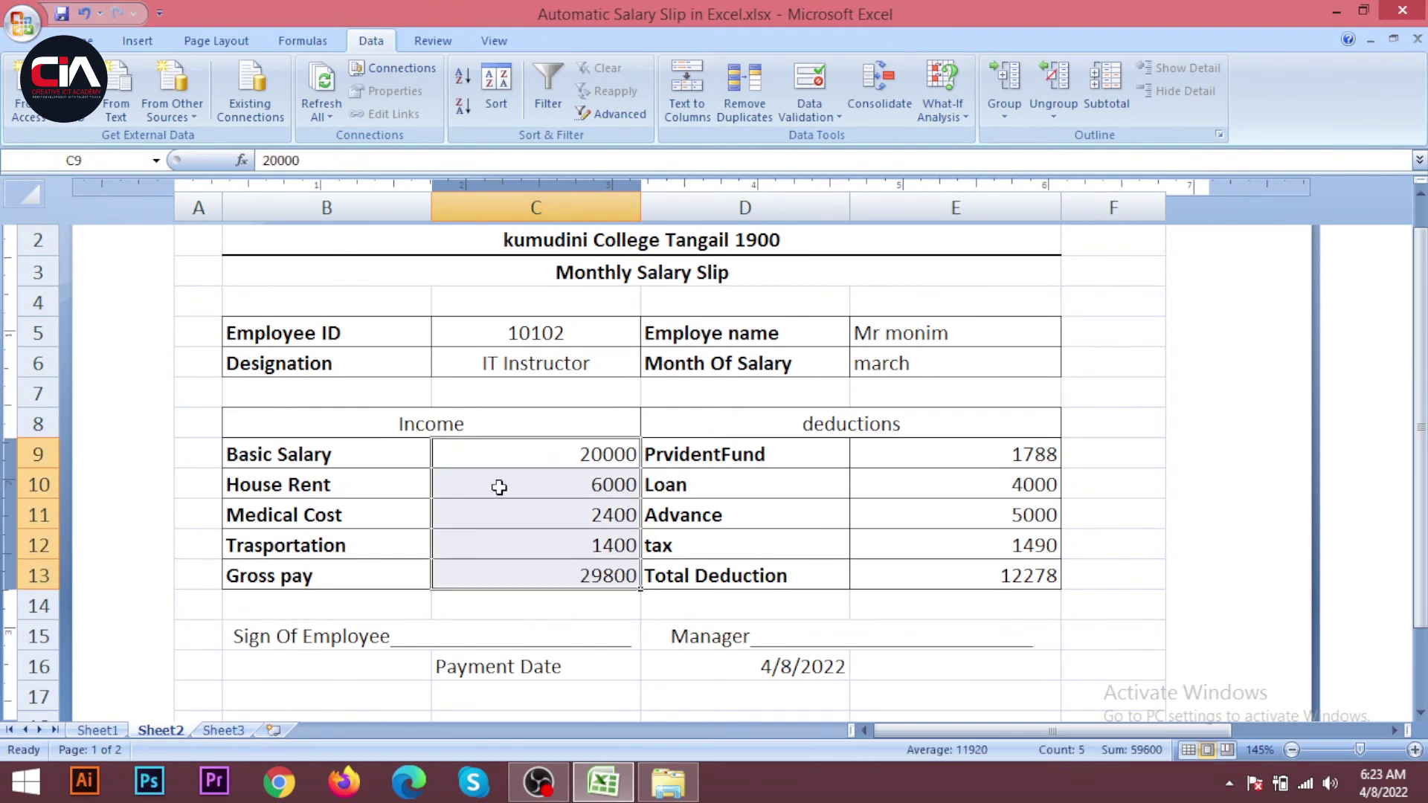
left_click(874, 607)
- Add the label Net salary in D14, below Total Deduction
left_click(767, 612)
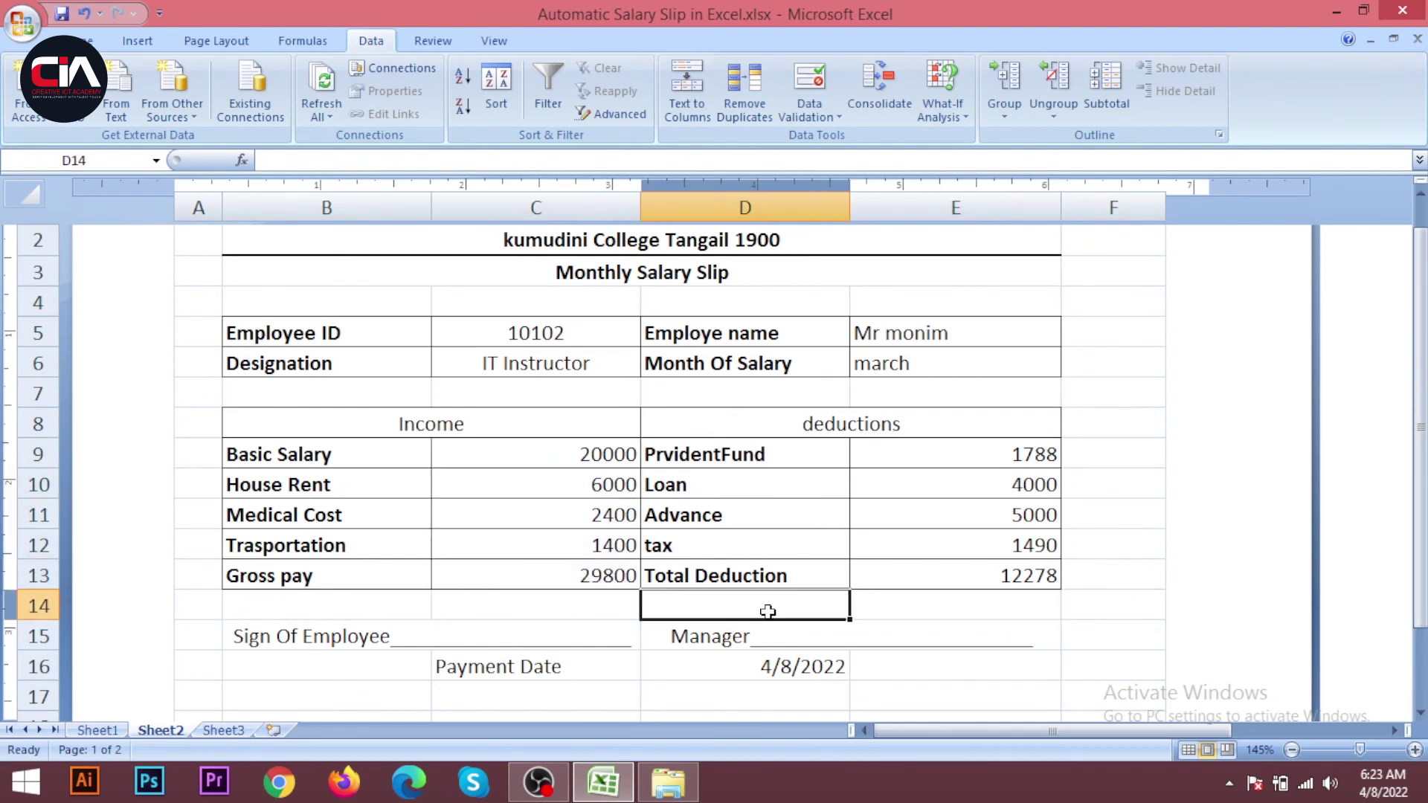
type("Ne")
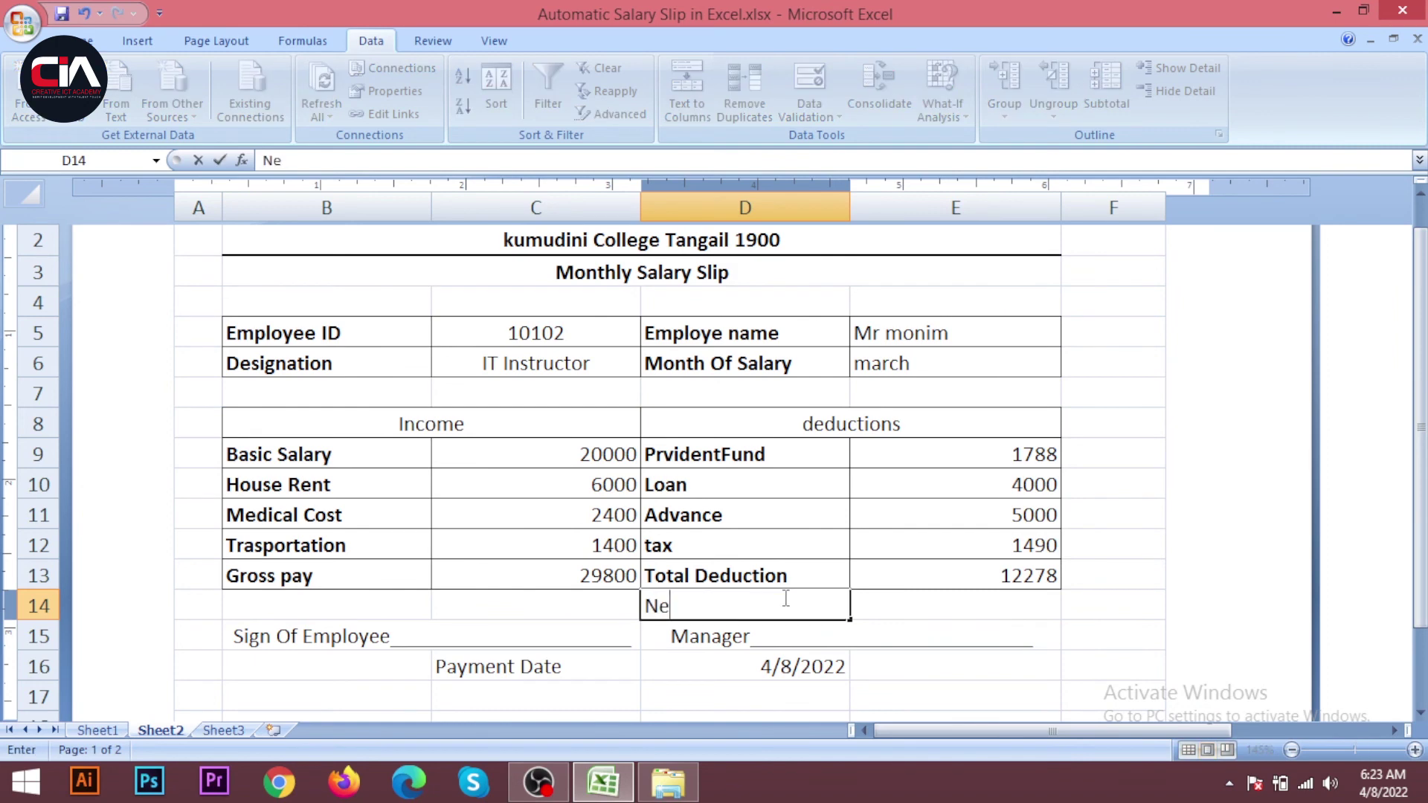
type("t salary")
left_click(926, 612)
left_click(1011, 632)
left_click(993, 599)
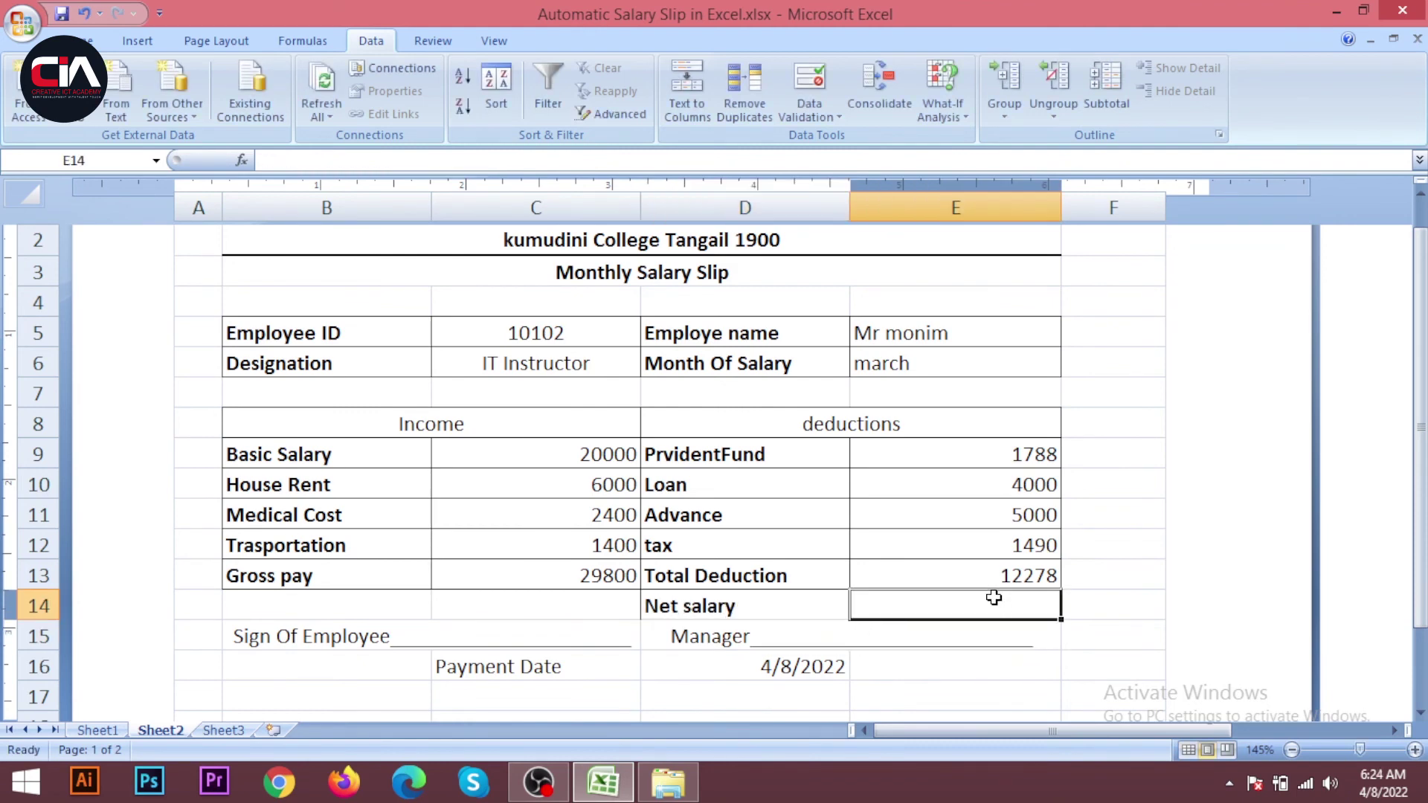
- Calculate the net salary in E14 as Gross pay minus Total Deduction with the formula =C13-E13
left_click(560, 577)
left_click(919, 587)
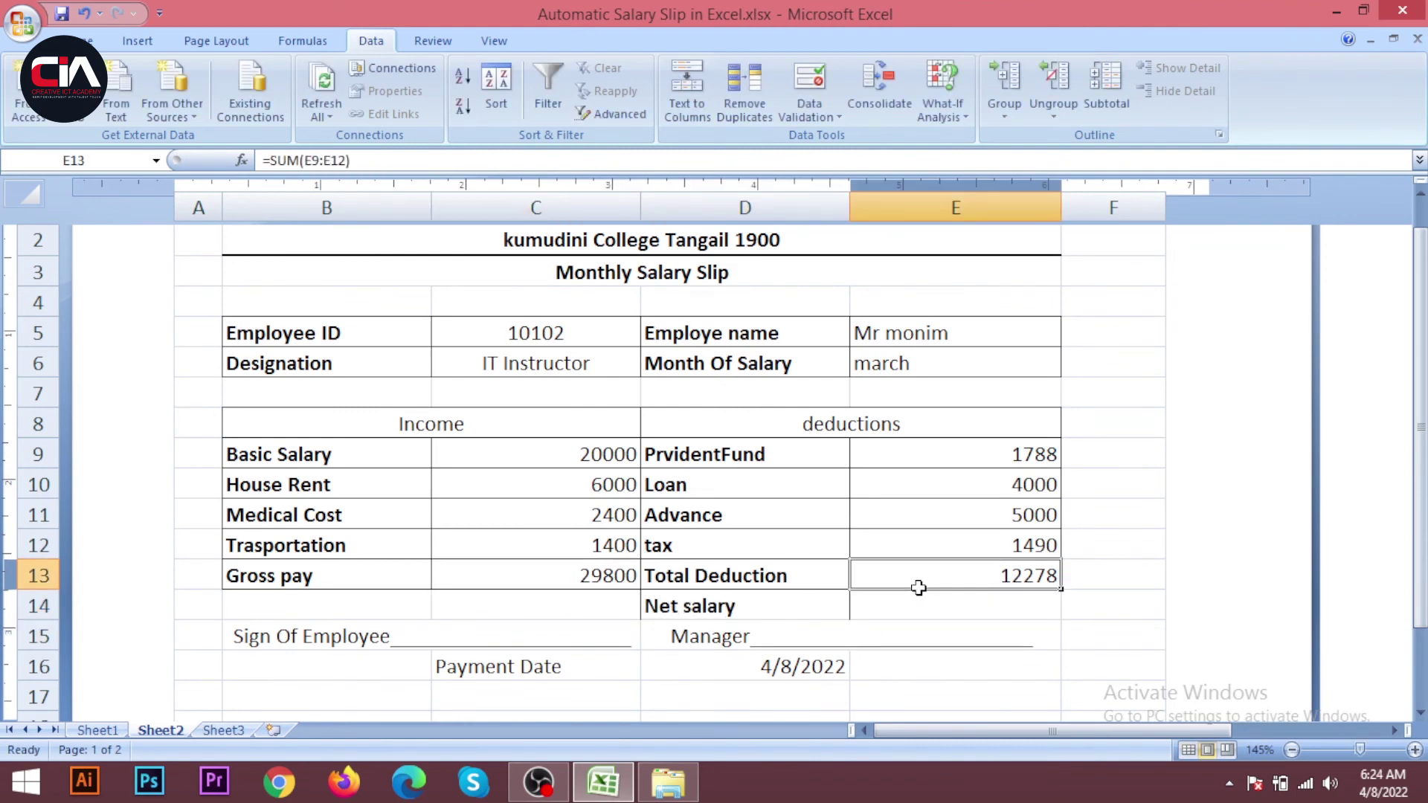
left_click(1001, 612)
type("=")
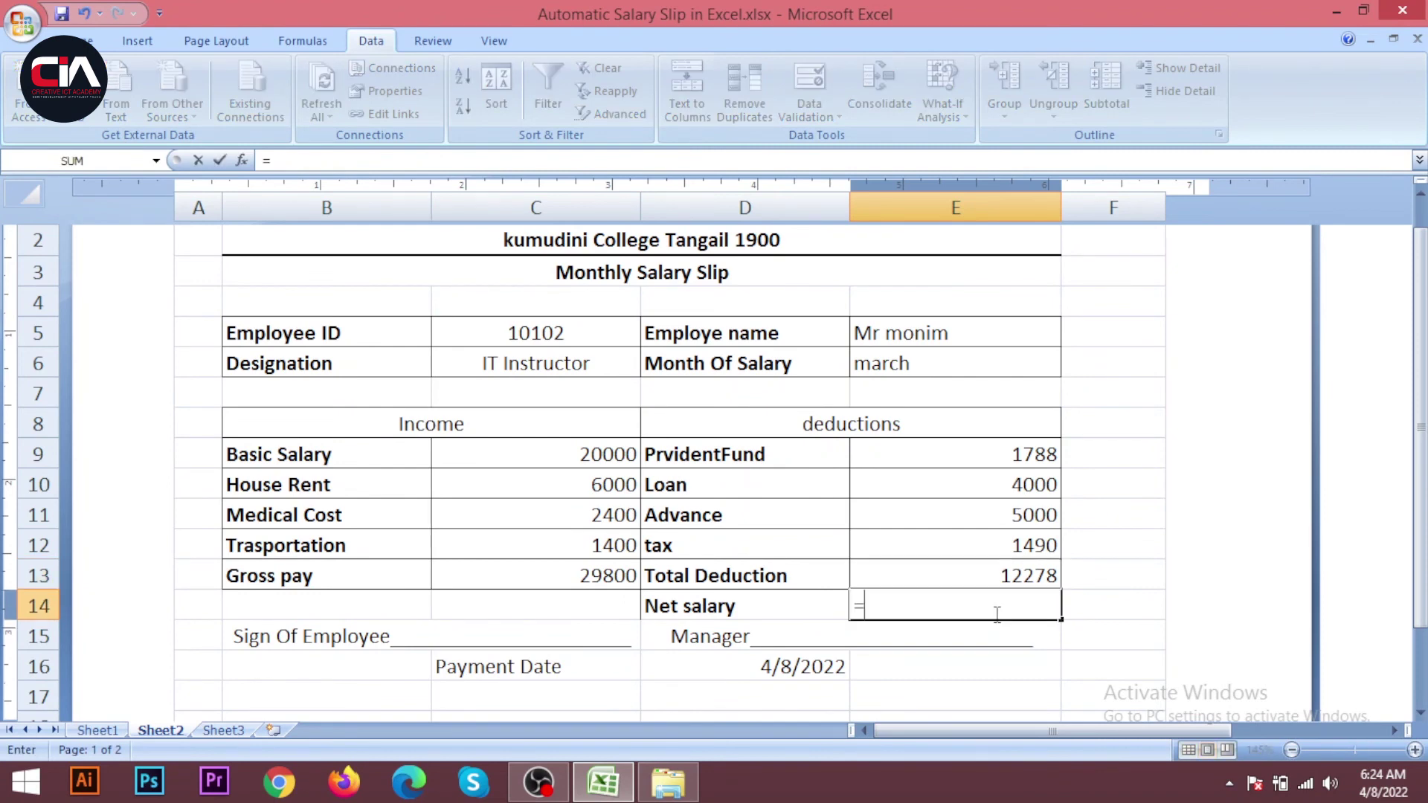
left_click(588, 573)
type("-")
left_click(943, 572)
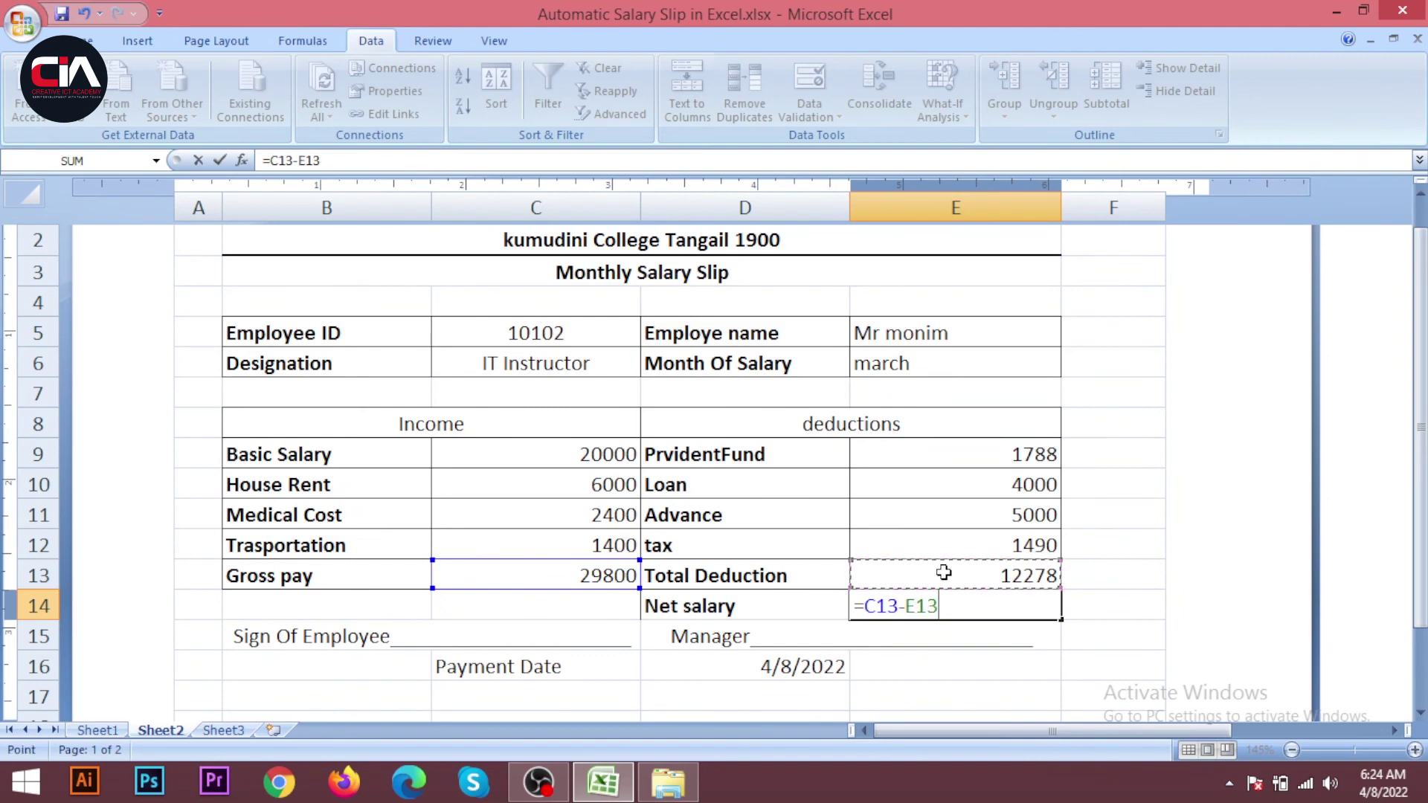
key("Return")
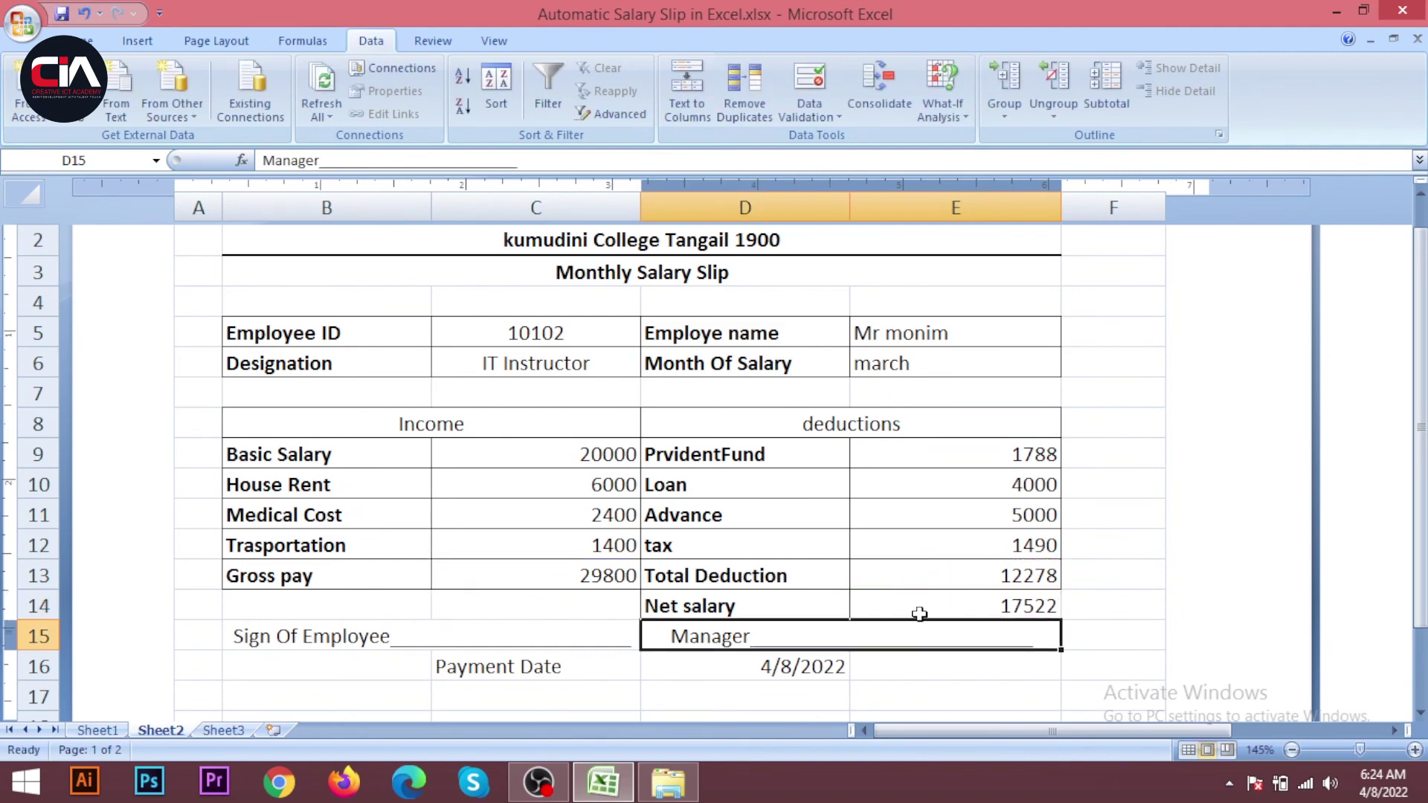
left_click(919, 611)
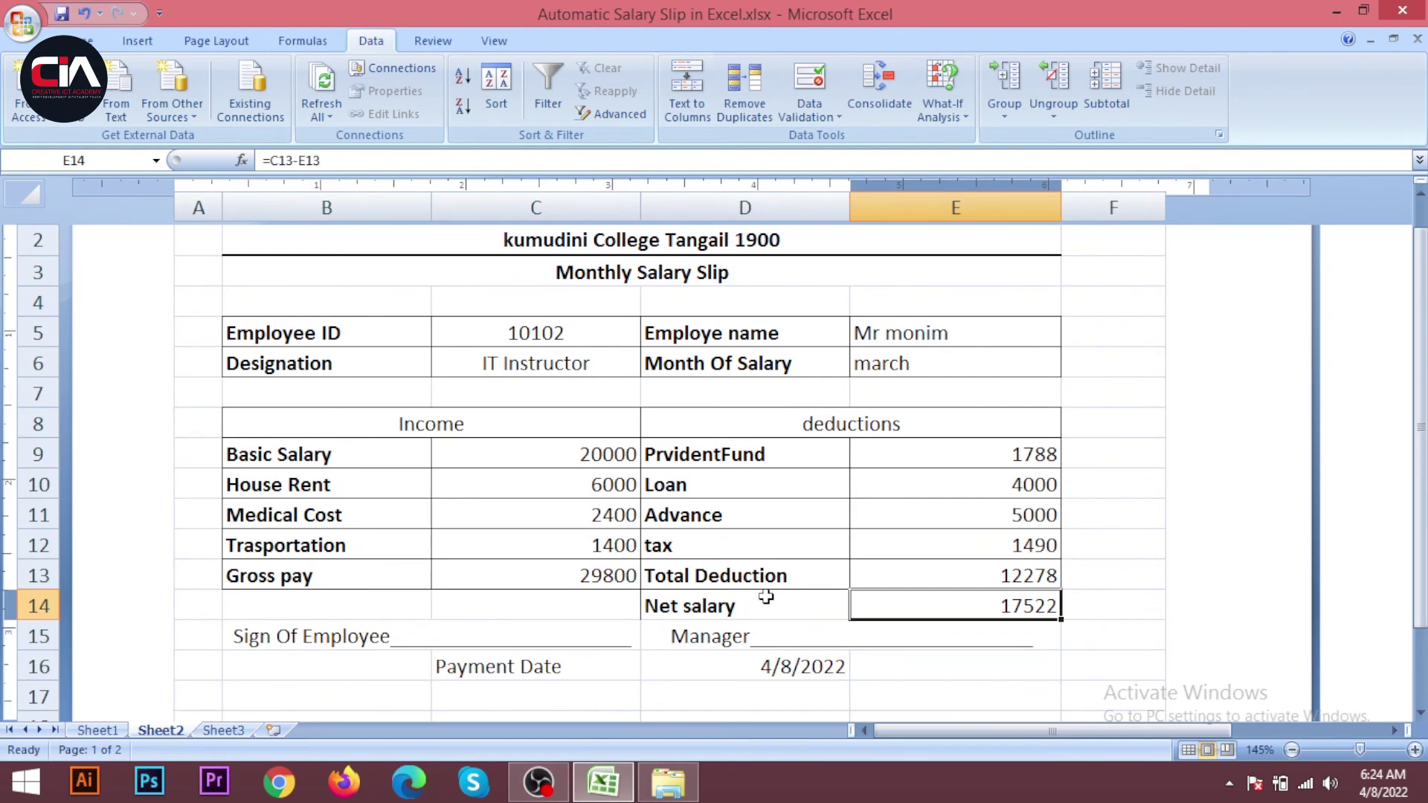
- Check the salary slip's page at close range in Print Preview, then return to the worksheet
scroll(766, 597, "down", 3, "ctrl")
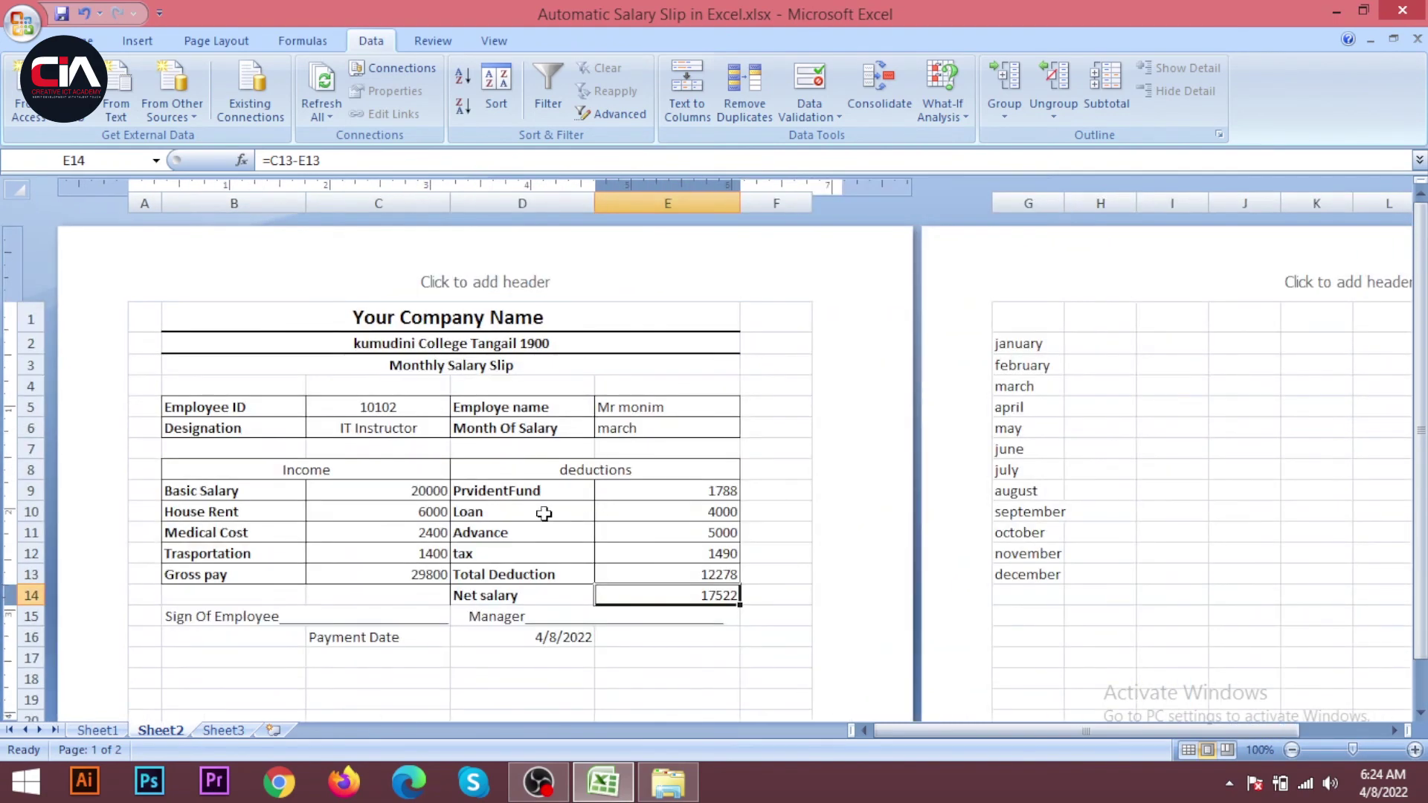
key("ctrl+F2")
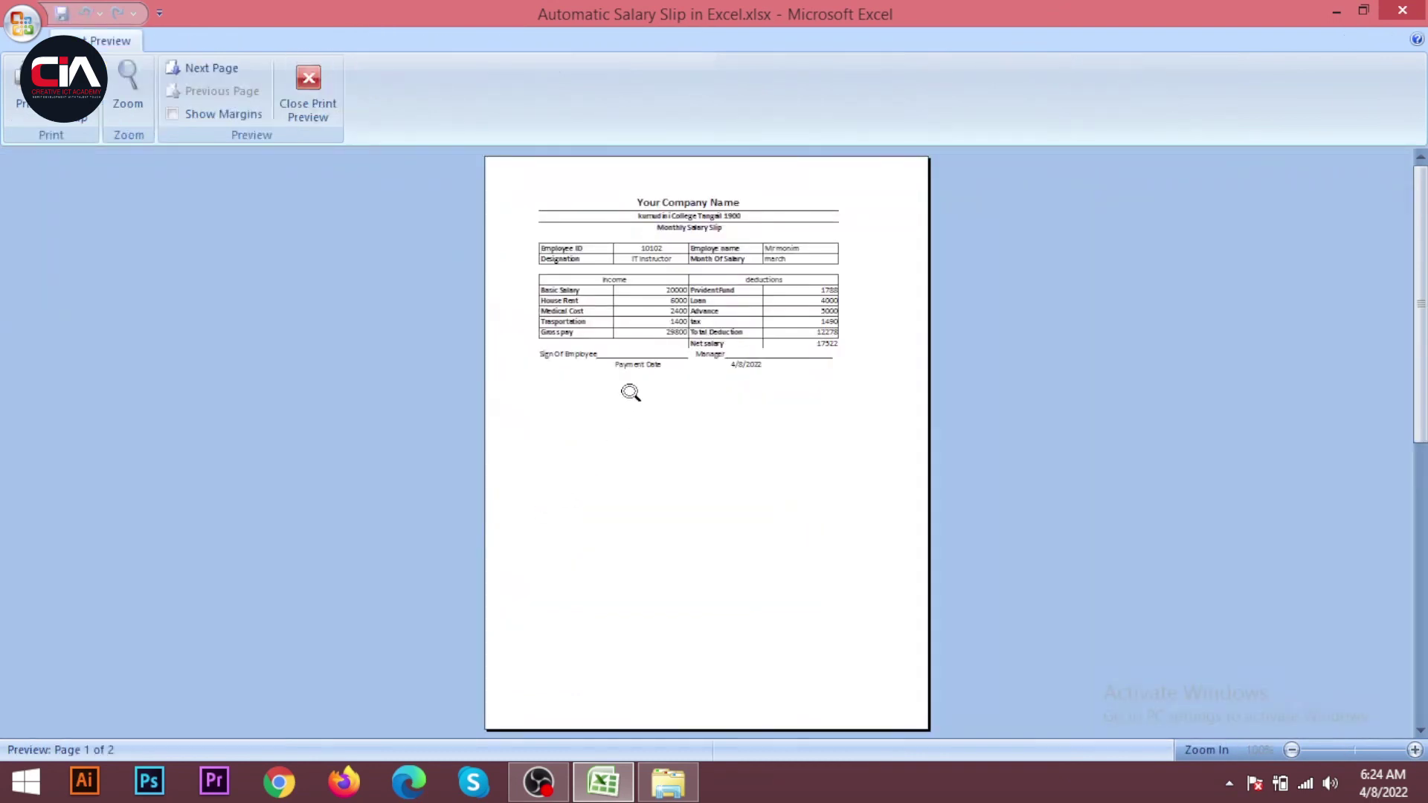
left_click(632, 389)
scroll(669, 368, "up", 1)
scroll(692, 357, "up", 1)
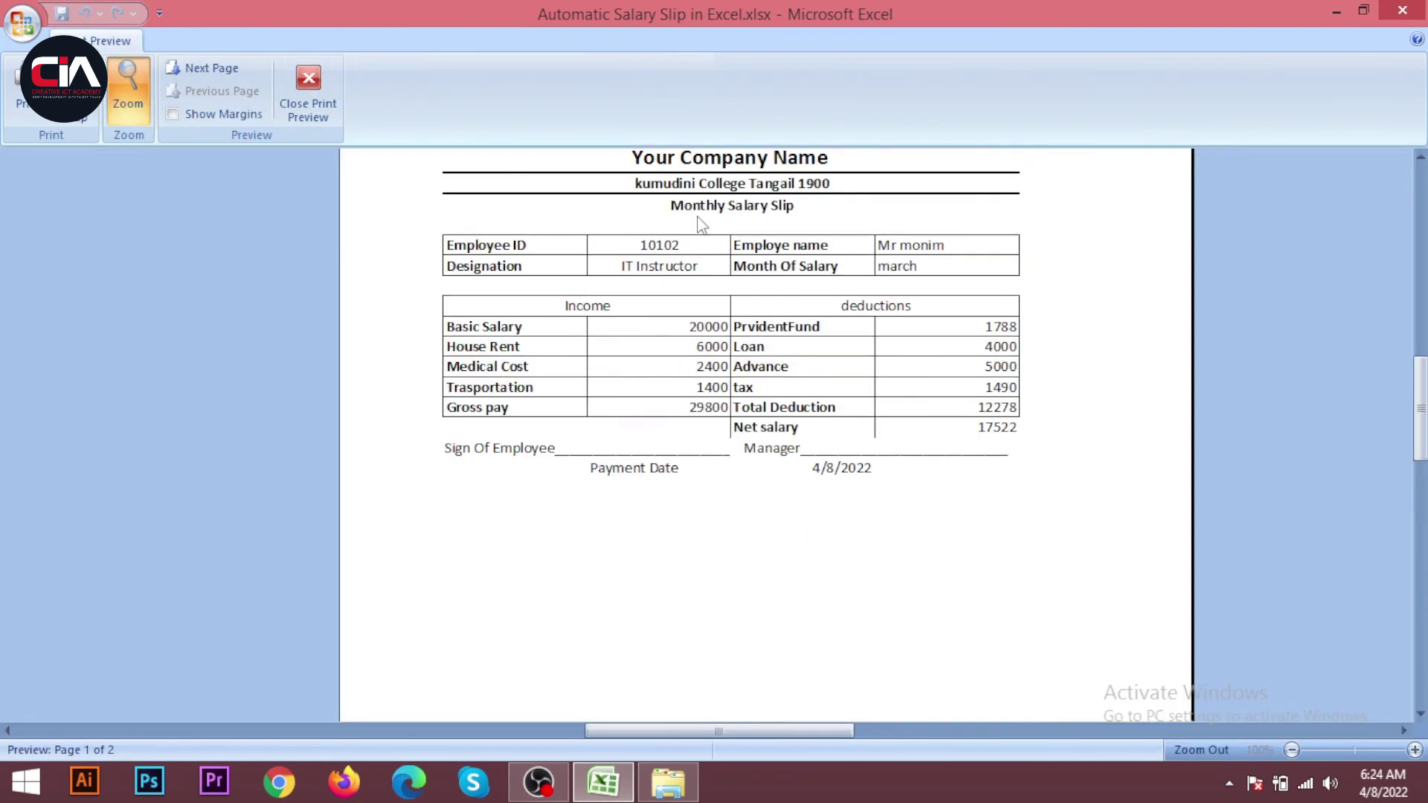
scroll(721, 366, "up", 1)
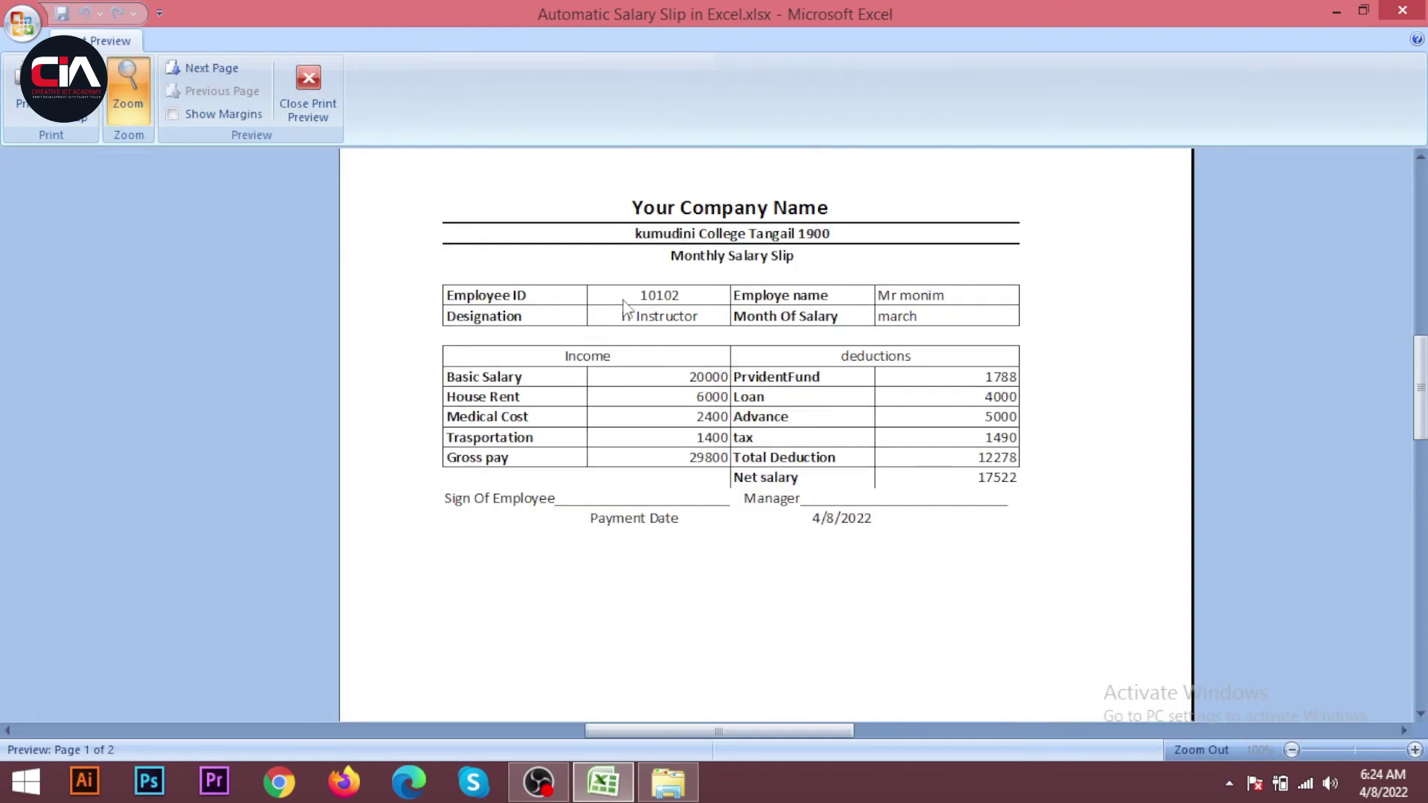
left_click(309, 104)
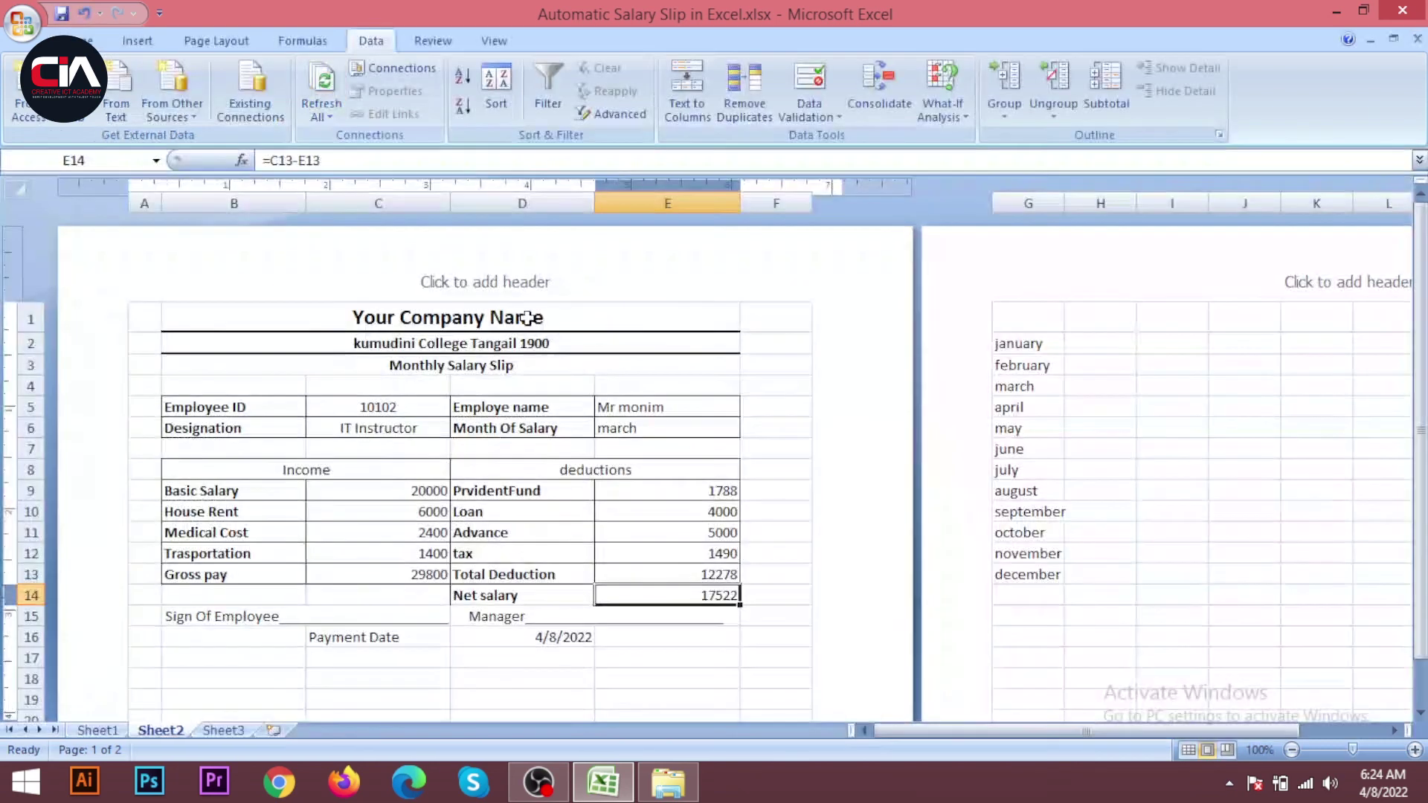
scroll(455, 515, "up", 1)
scroll(455, 516, "down", 2)
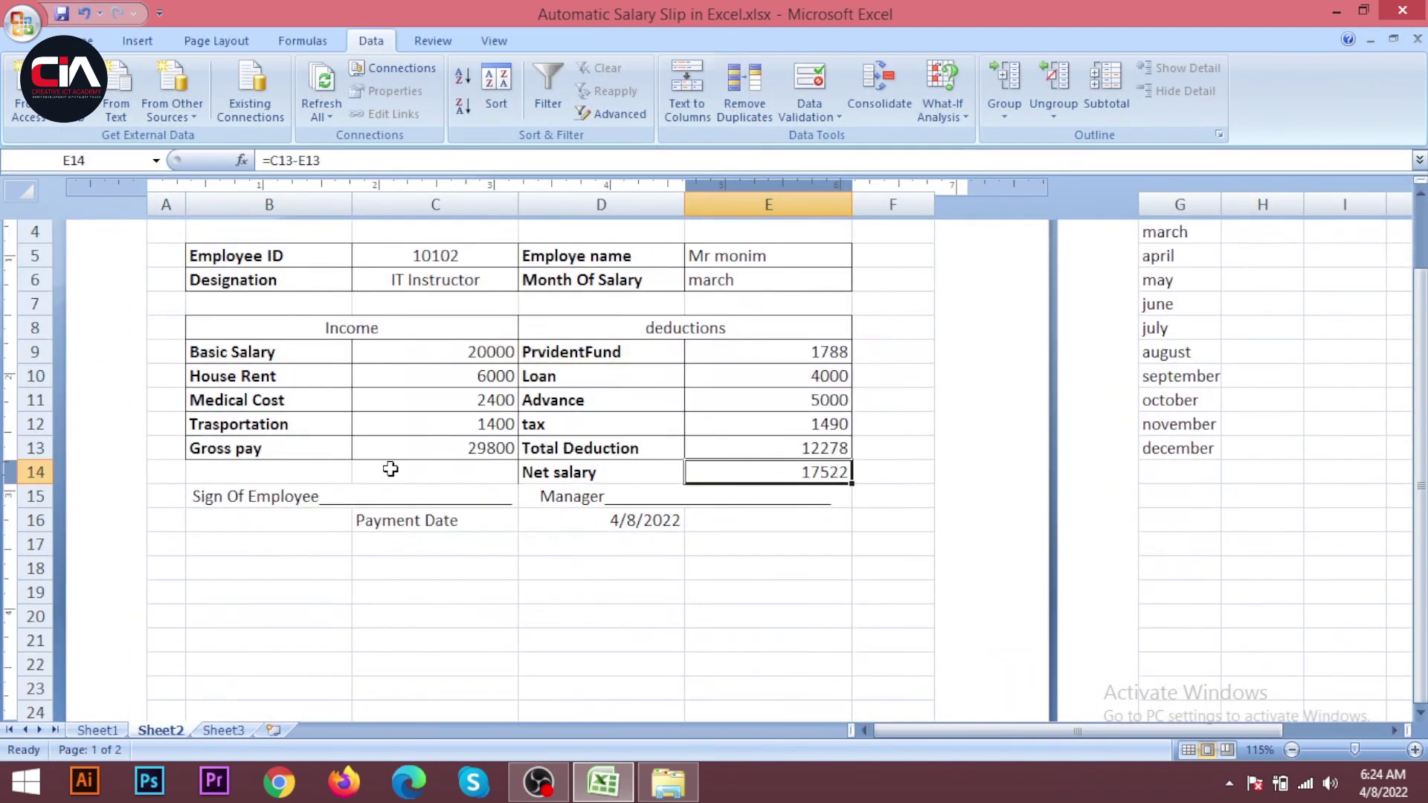
left_click_drag(389, 356, 399, 446)
left_click(421, 515)
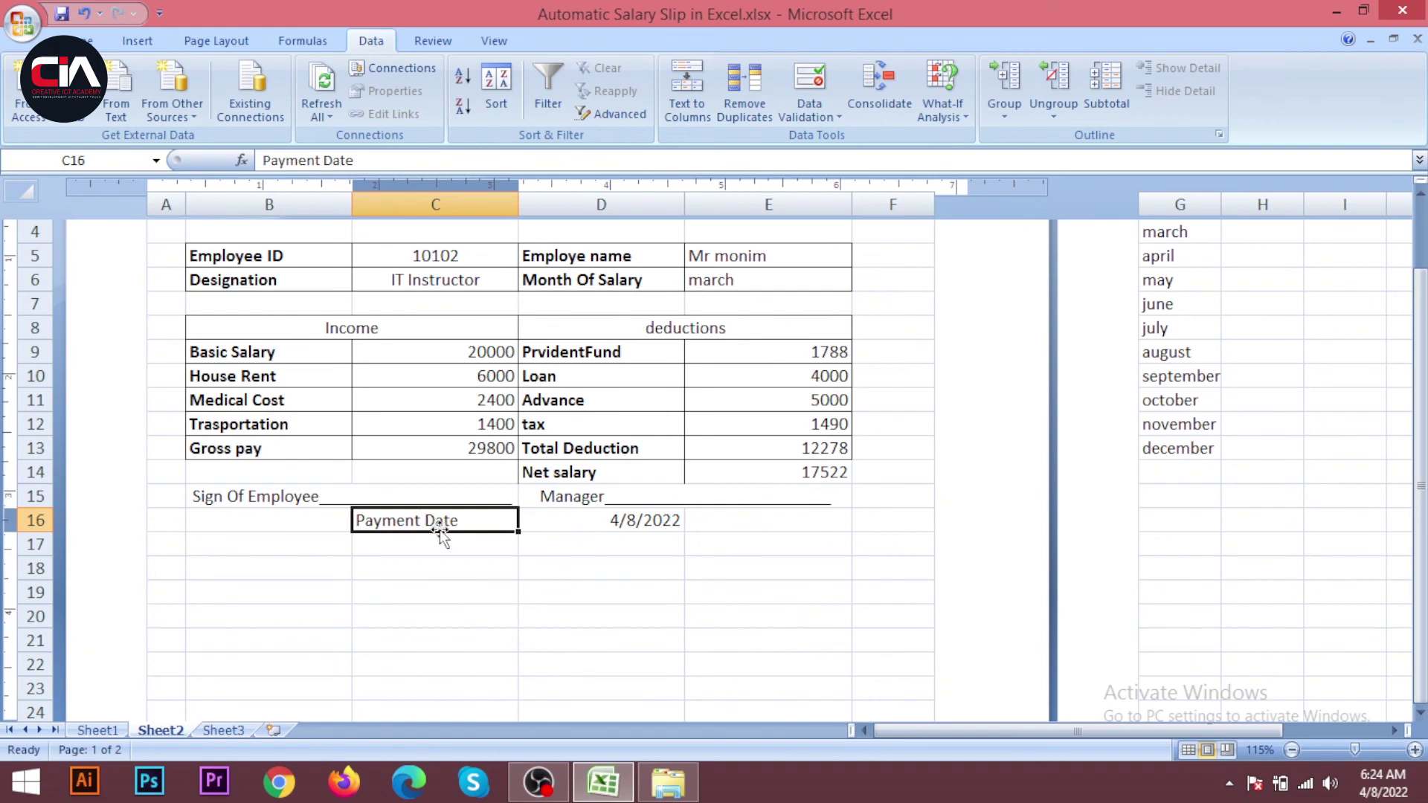
- Try filling the whole salary slip B1:E16 with white and removing all of its borders
scroll(438, 532, "up", 3)
scroll(427, 476, "down", 3)
scroll(432, 482, "up", 3)
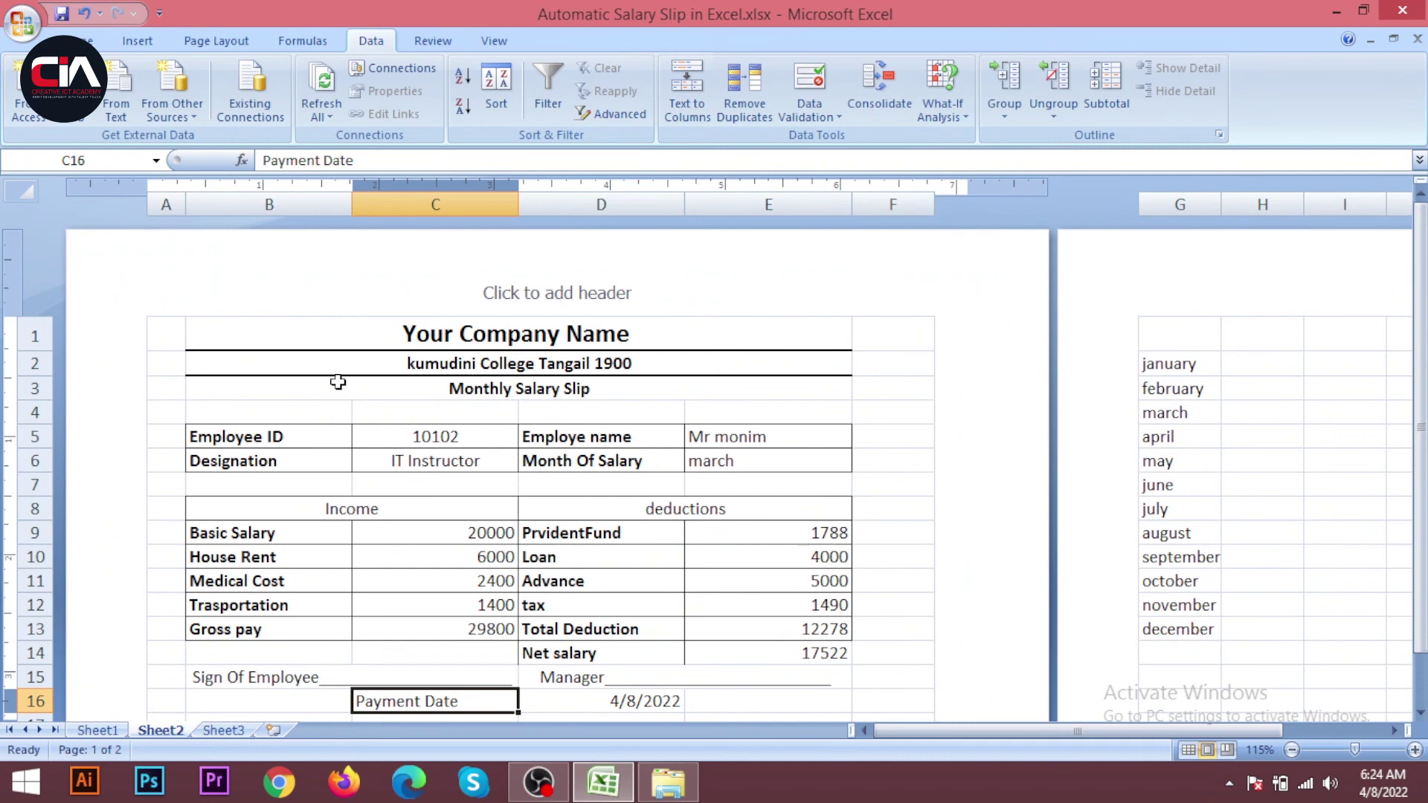
left_click_drag(266, 334, 391, 699)
left_click(78, 40)
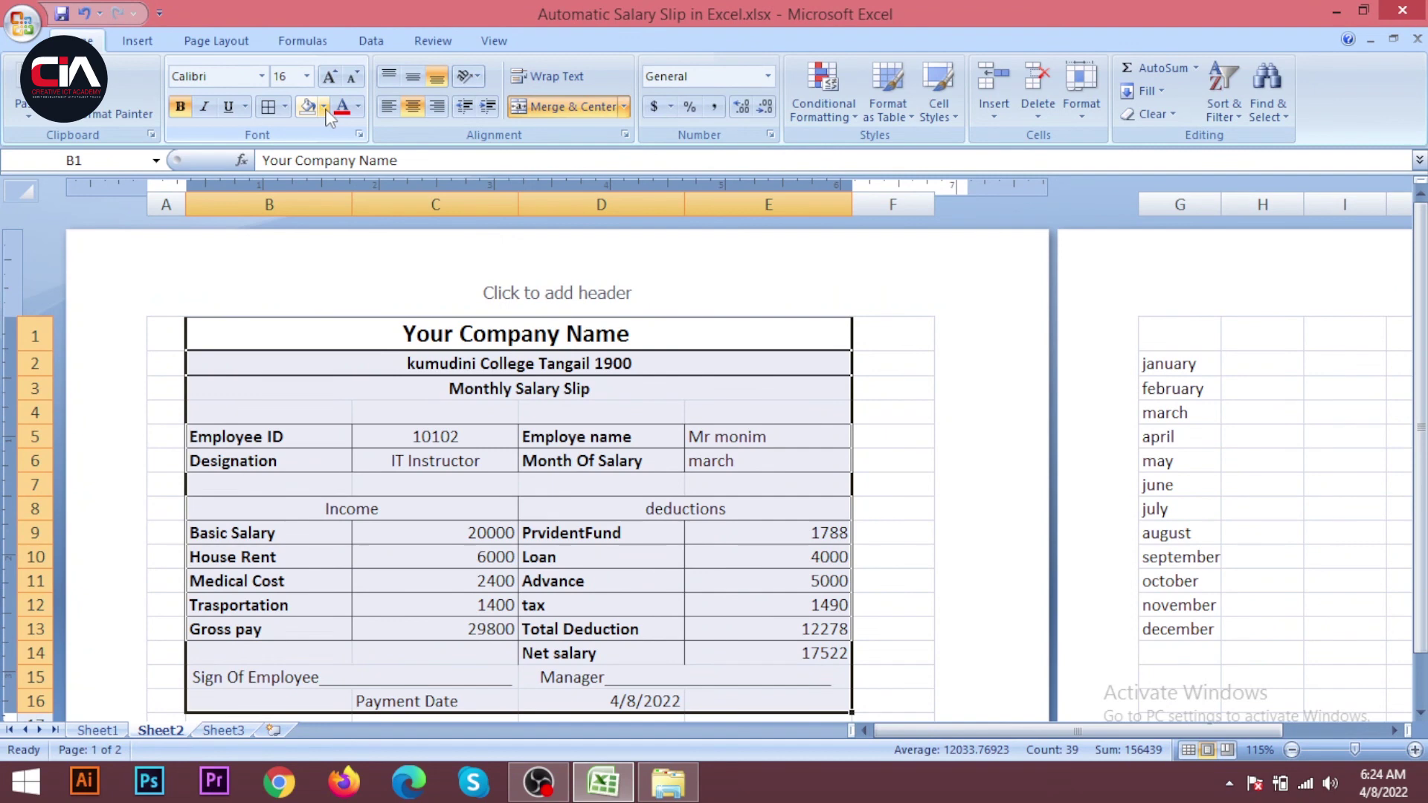
left_click(324, 110)
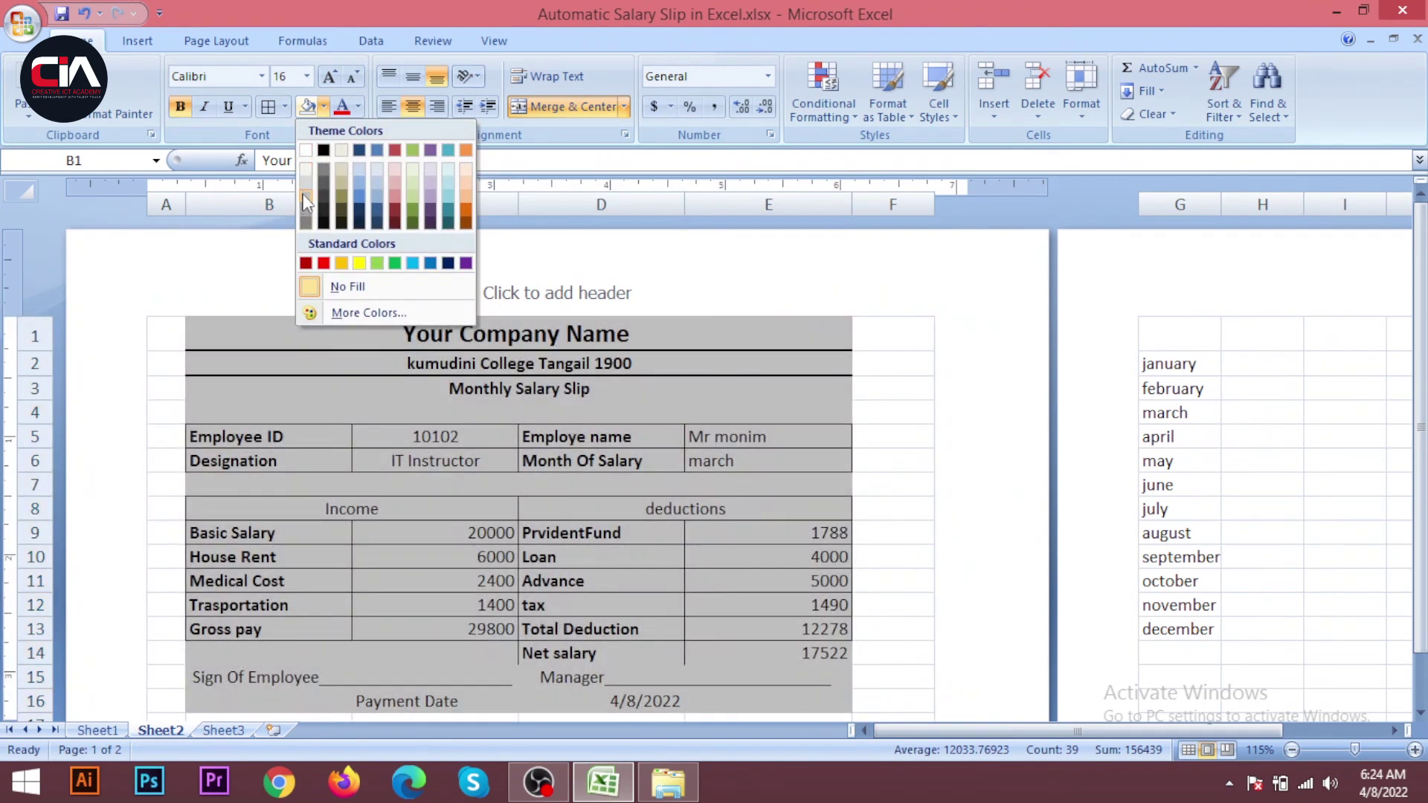
left_click(306, 149)
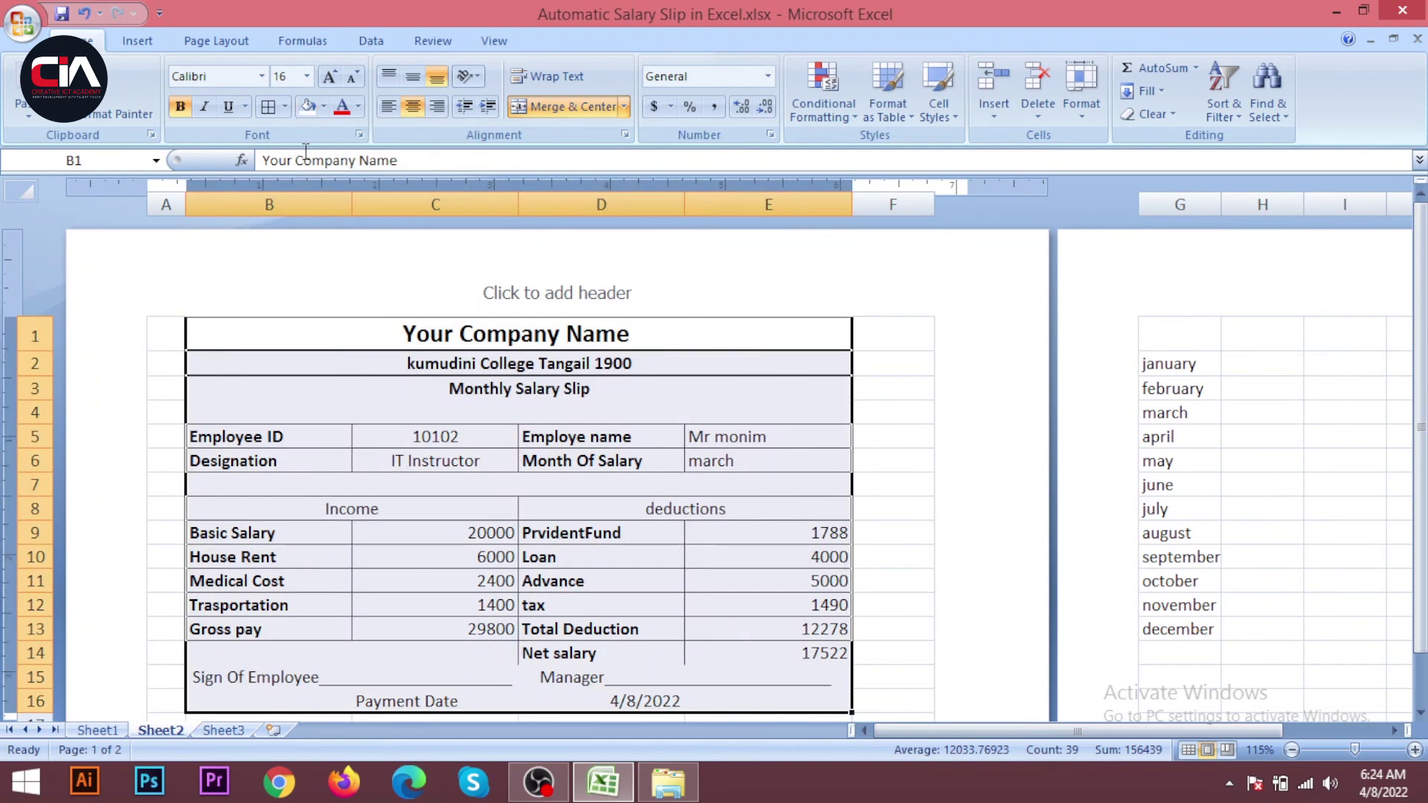
left_click(285, 106)
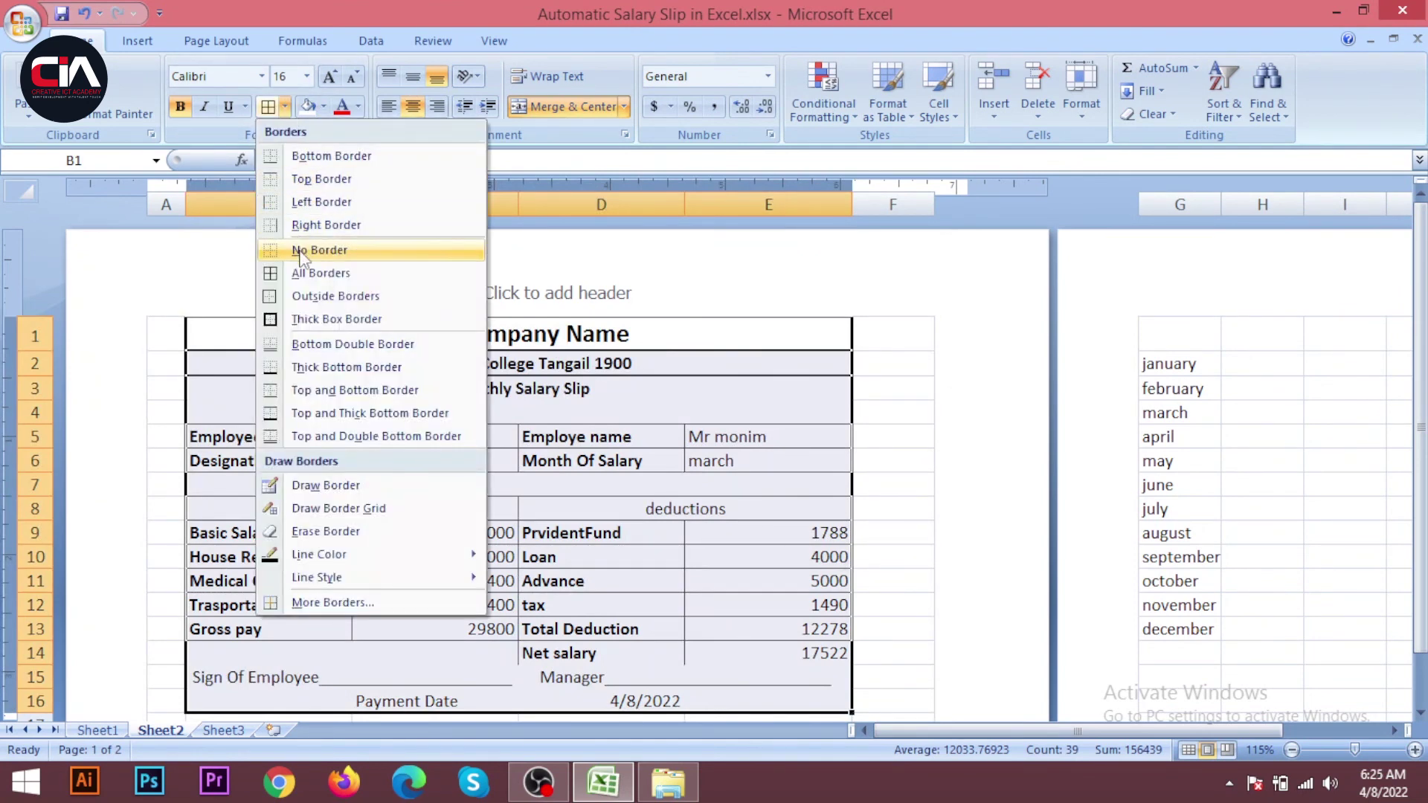
left_click(300, 252)
left_click(869, 525)
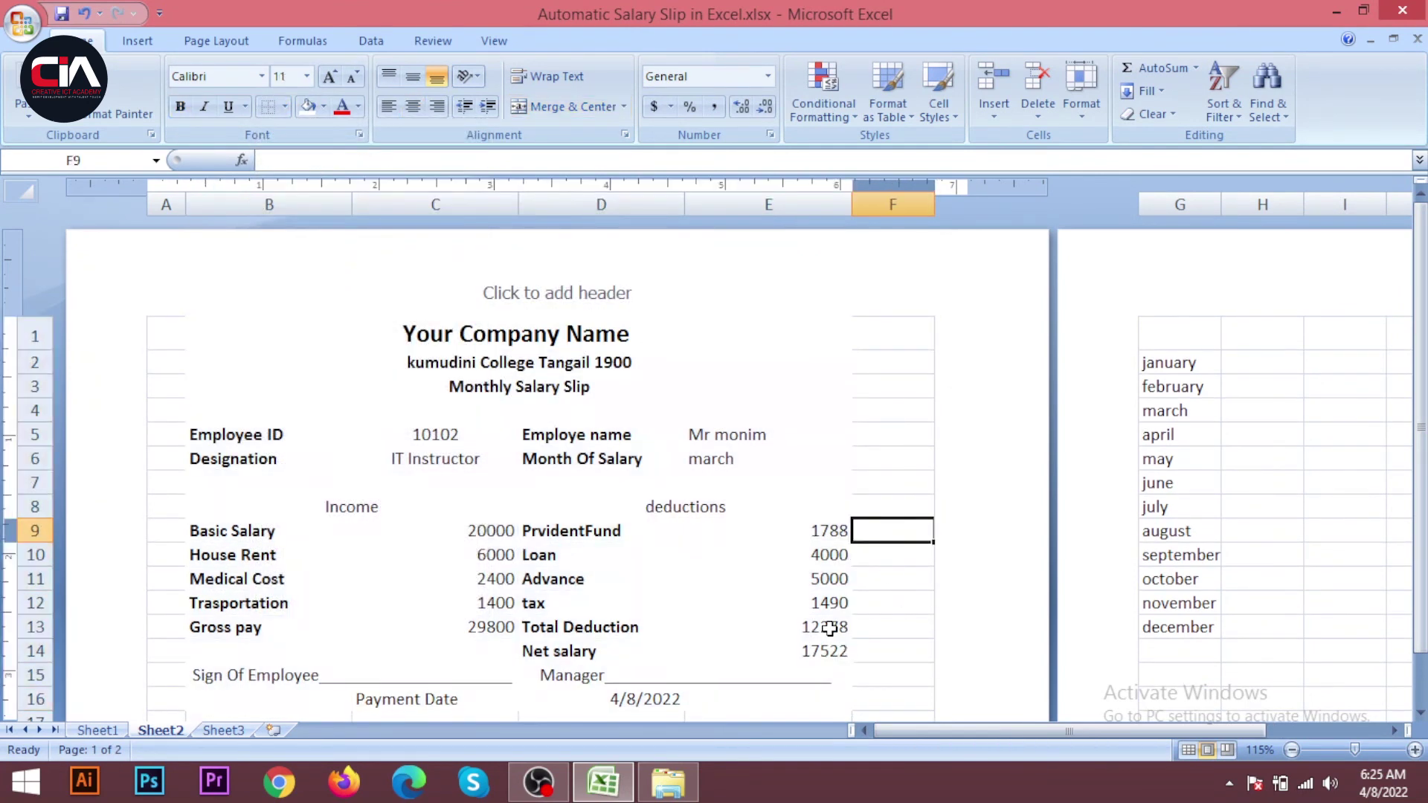
scroll(706, 644, "down", 2)
scroll(655, 641, "up", 1)
- Review the salary slip in Print Preview, both as a full page and enlarged, and return to the worksheet
key("ctrl+F2")
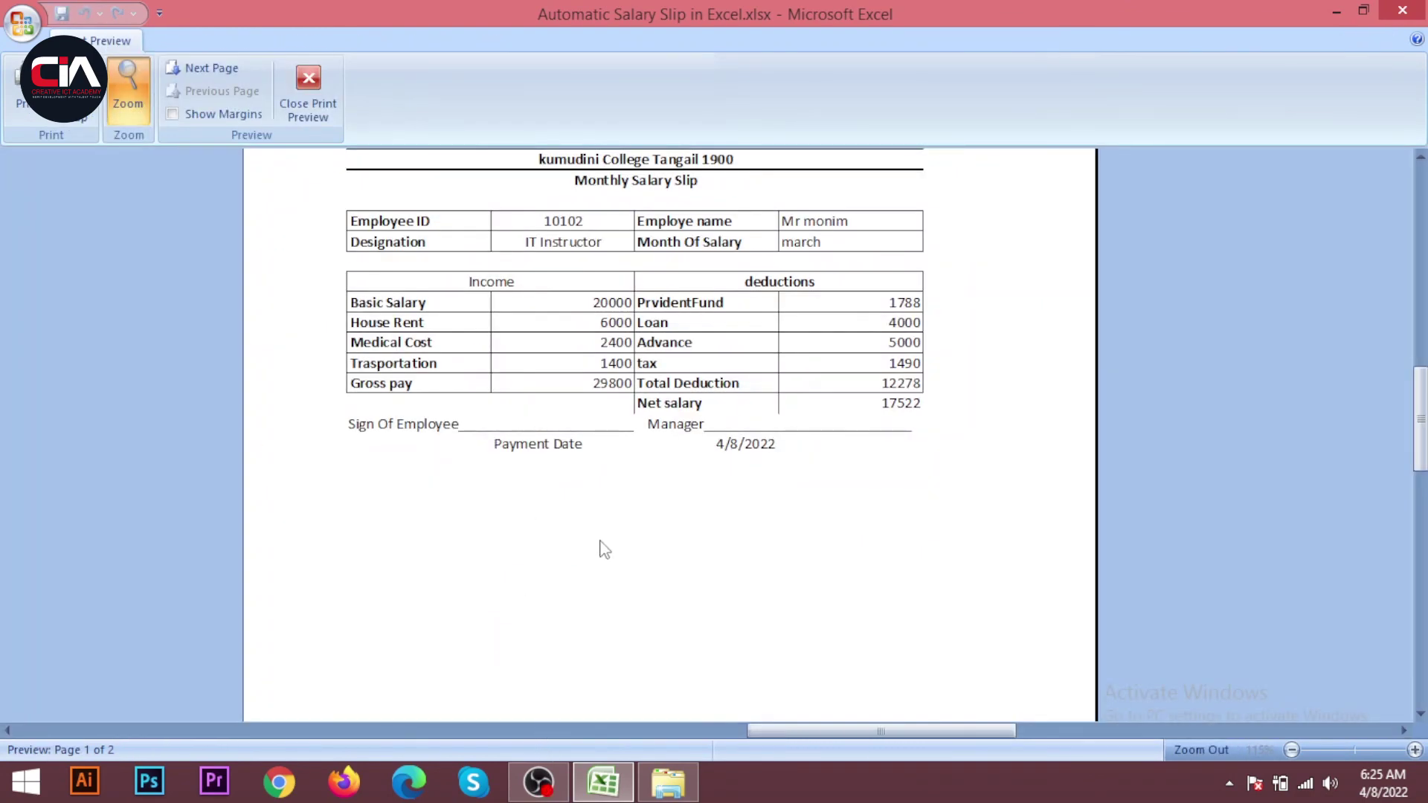
left_click(297, 78)
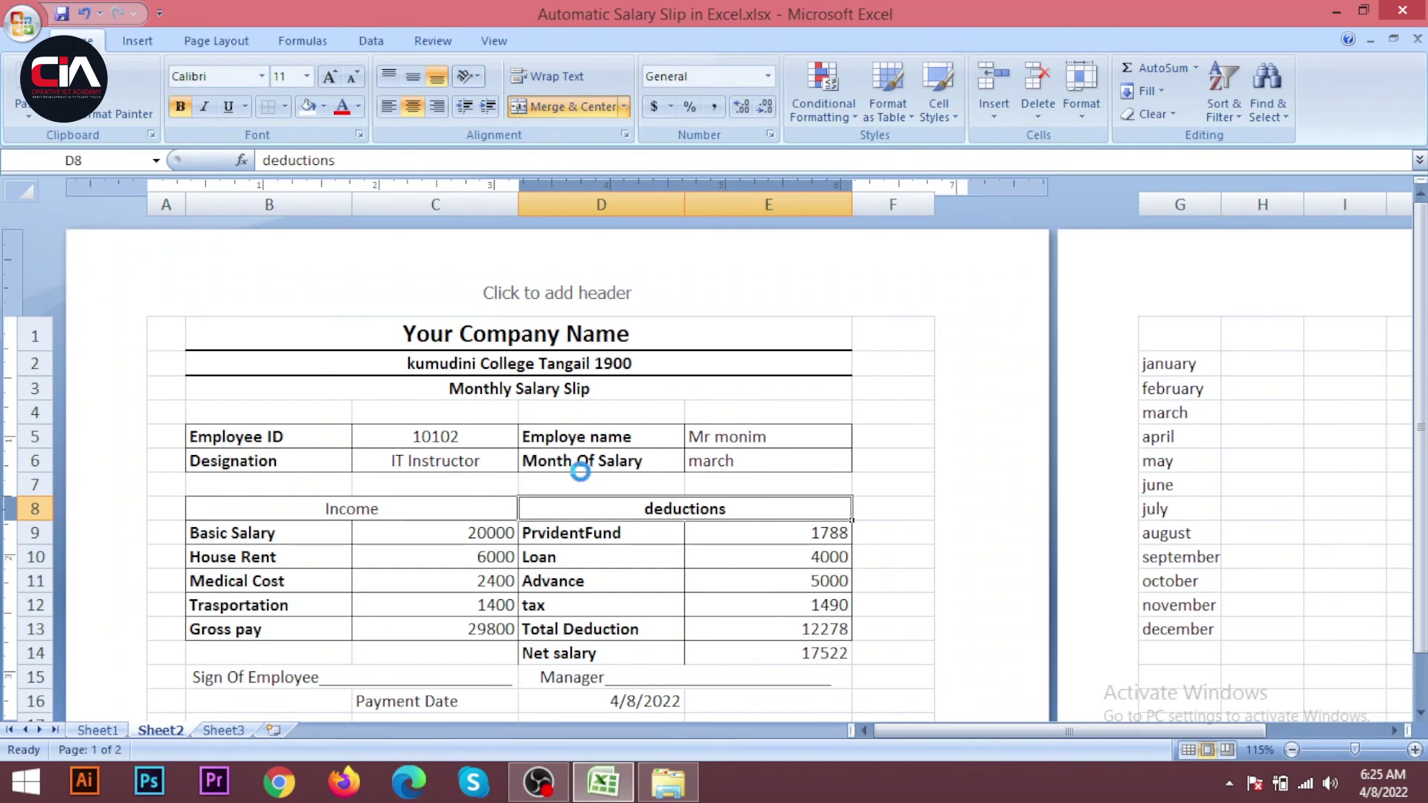
key("ctrl+F2")
left_click(635, 267)
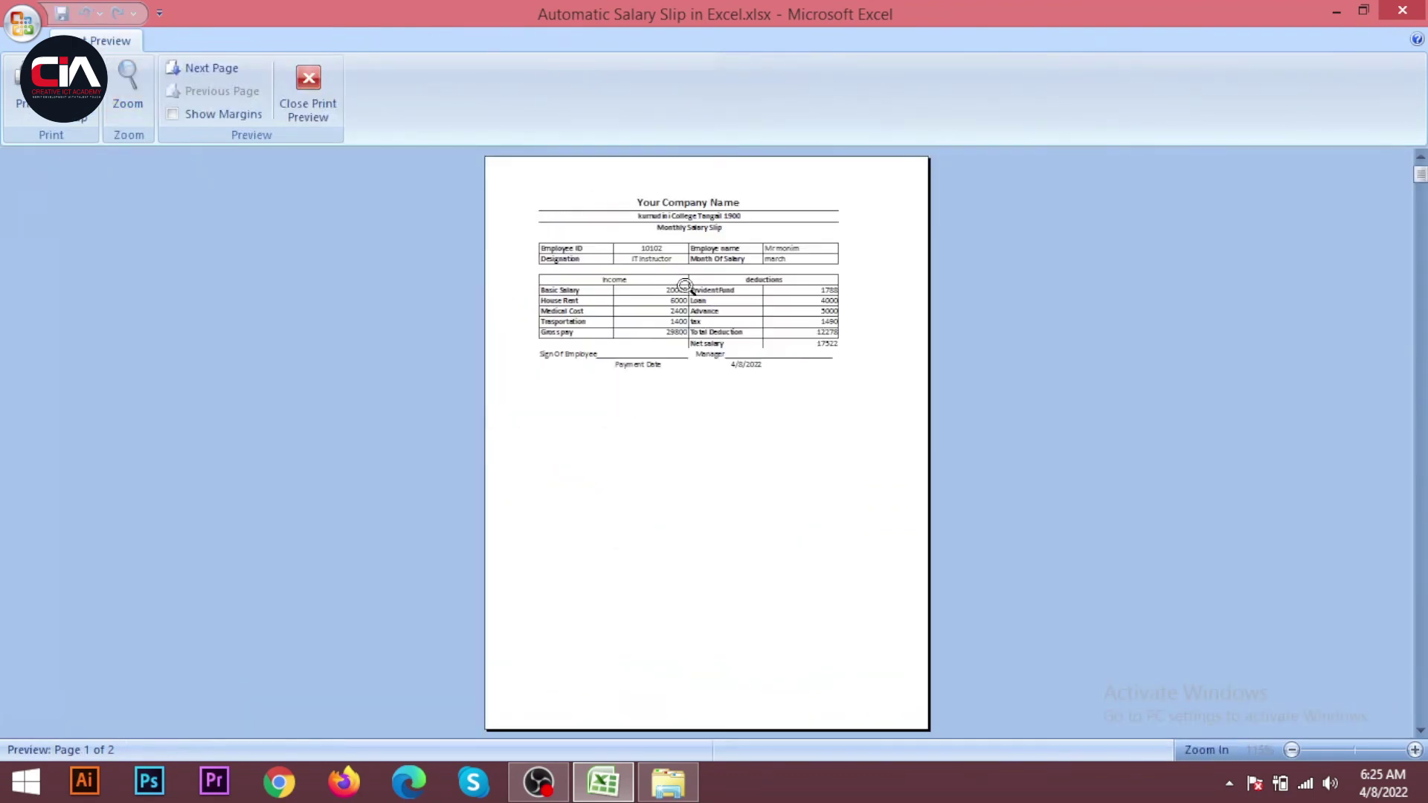
left_click(640, 272)
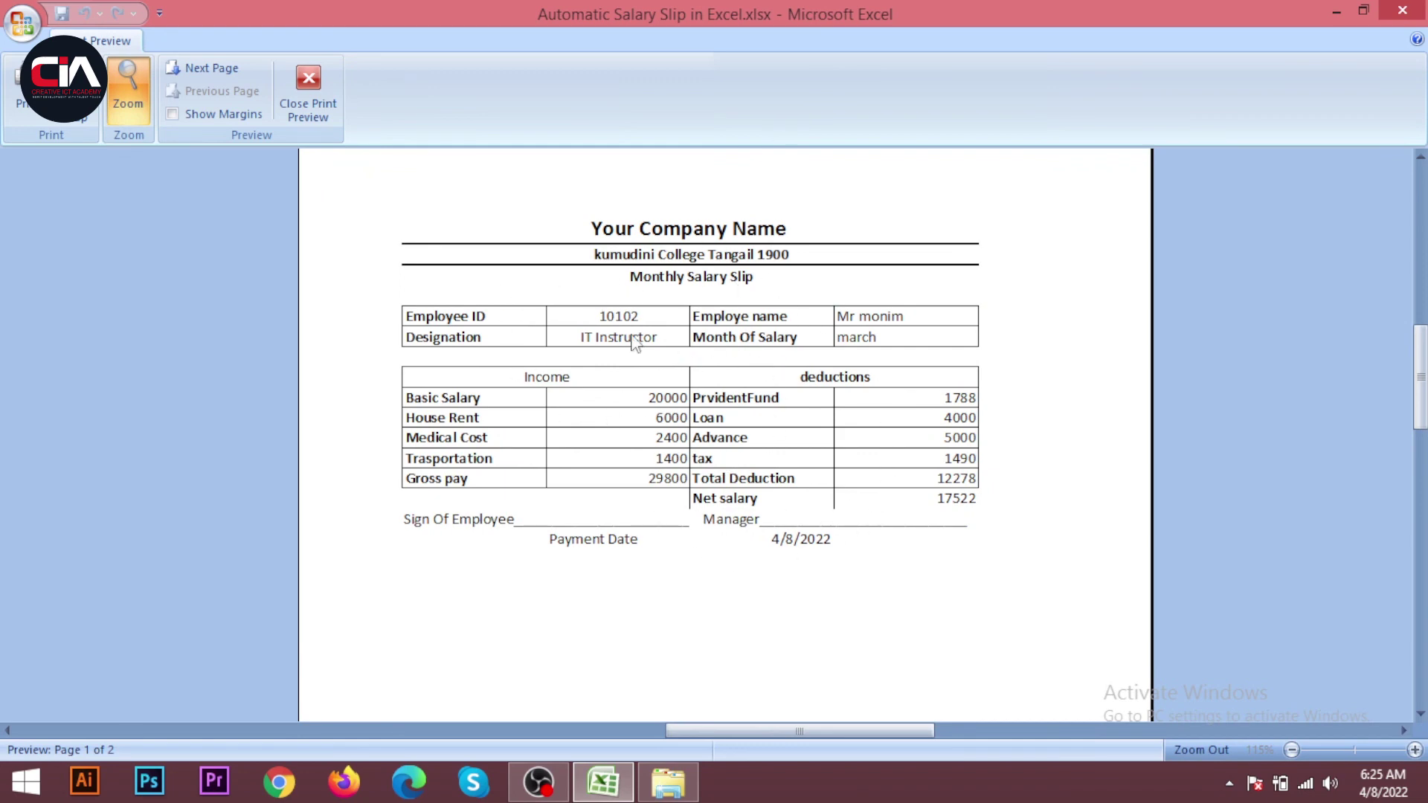
left_click(308, 93)
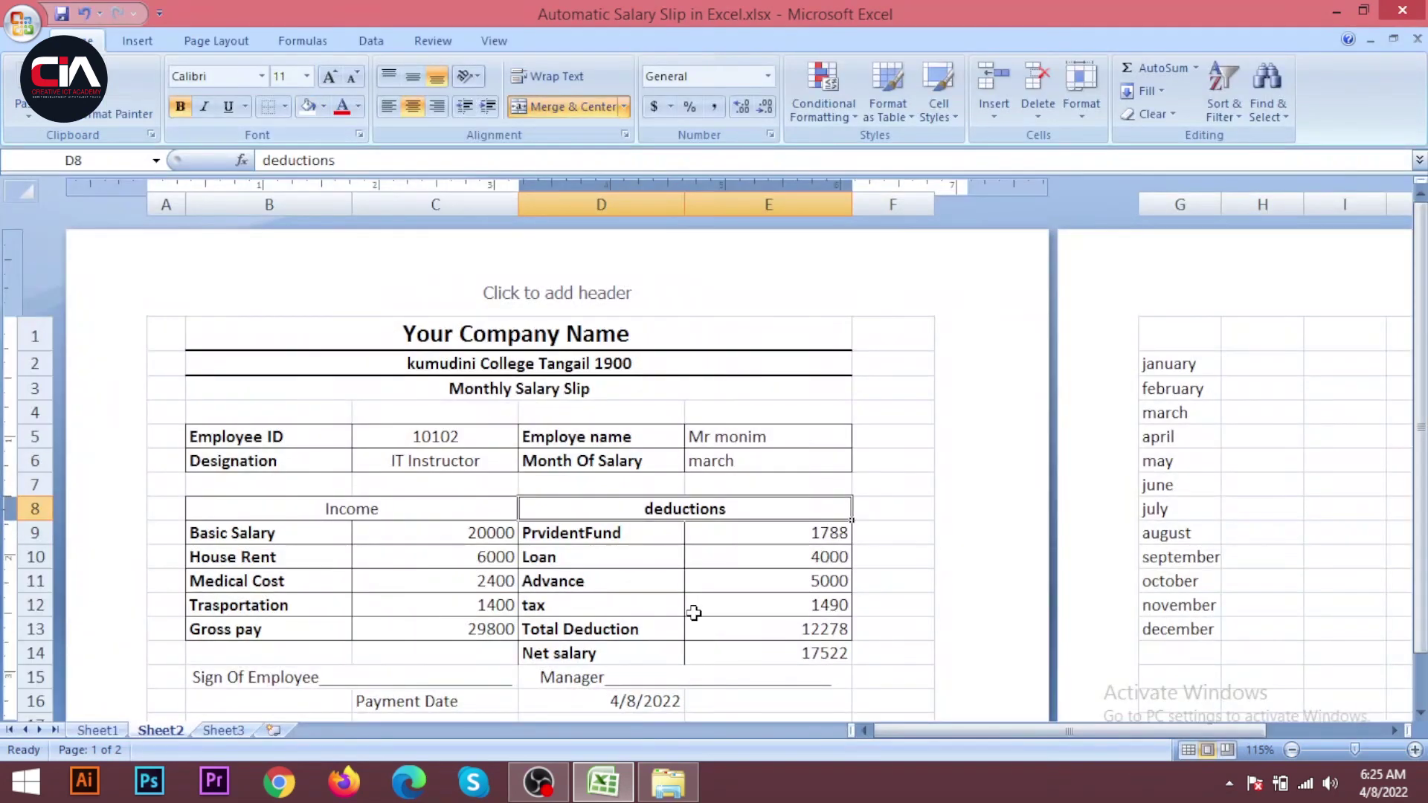
left_click(755, 440)
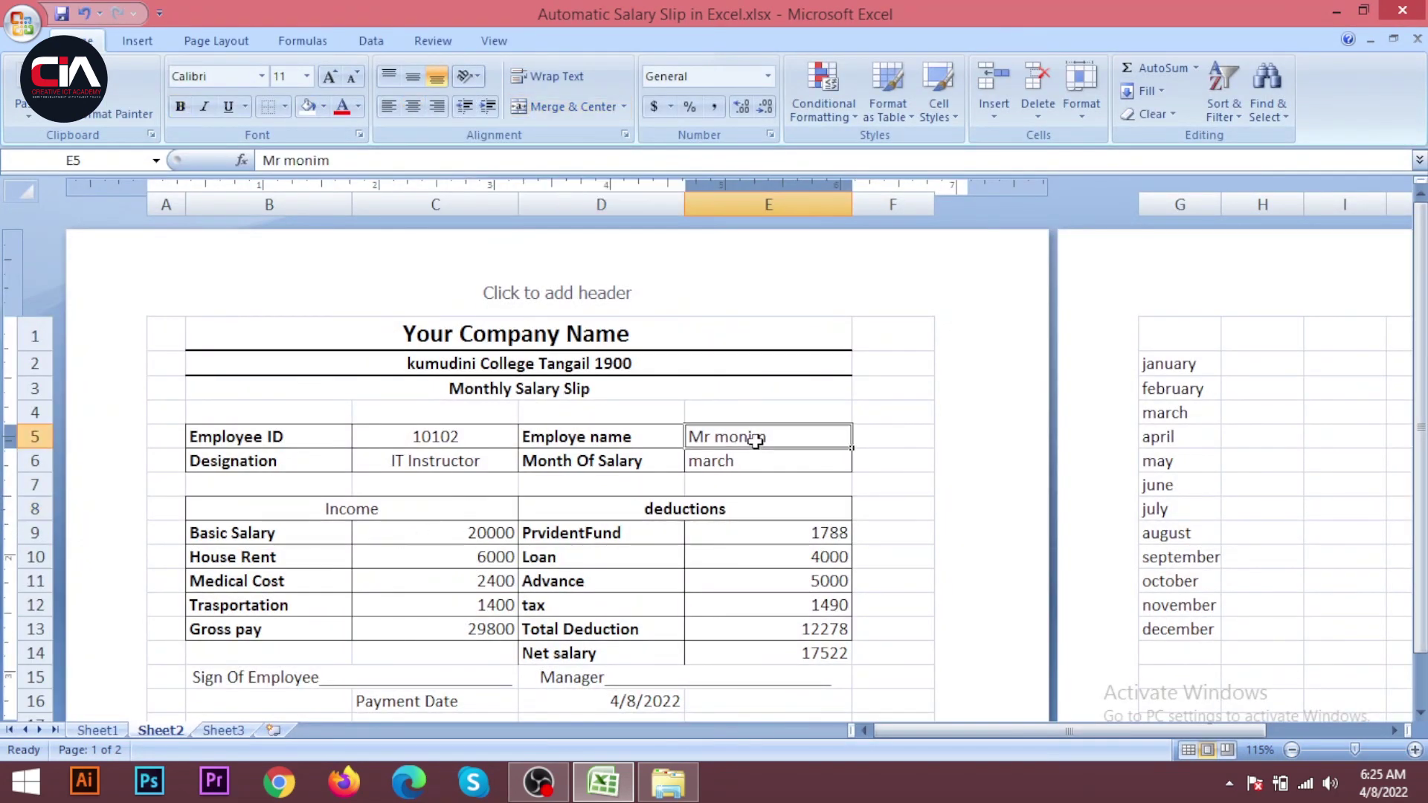
left_click(467, 531)
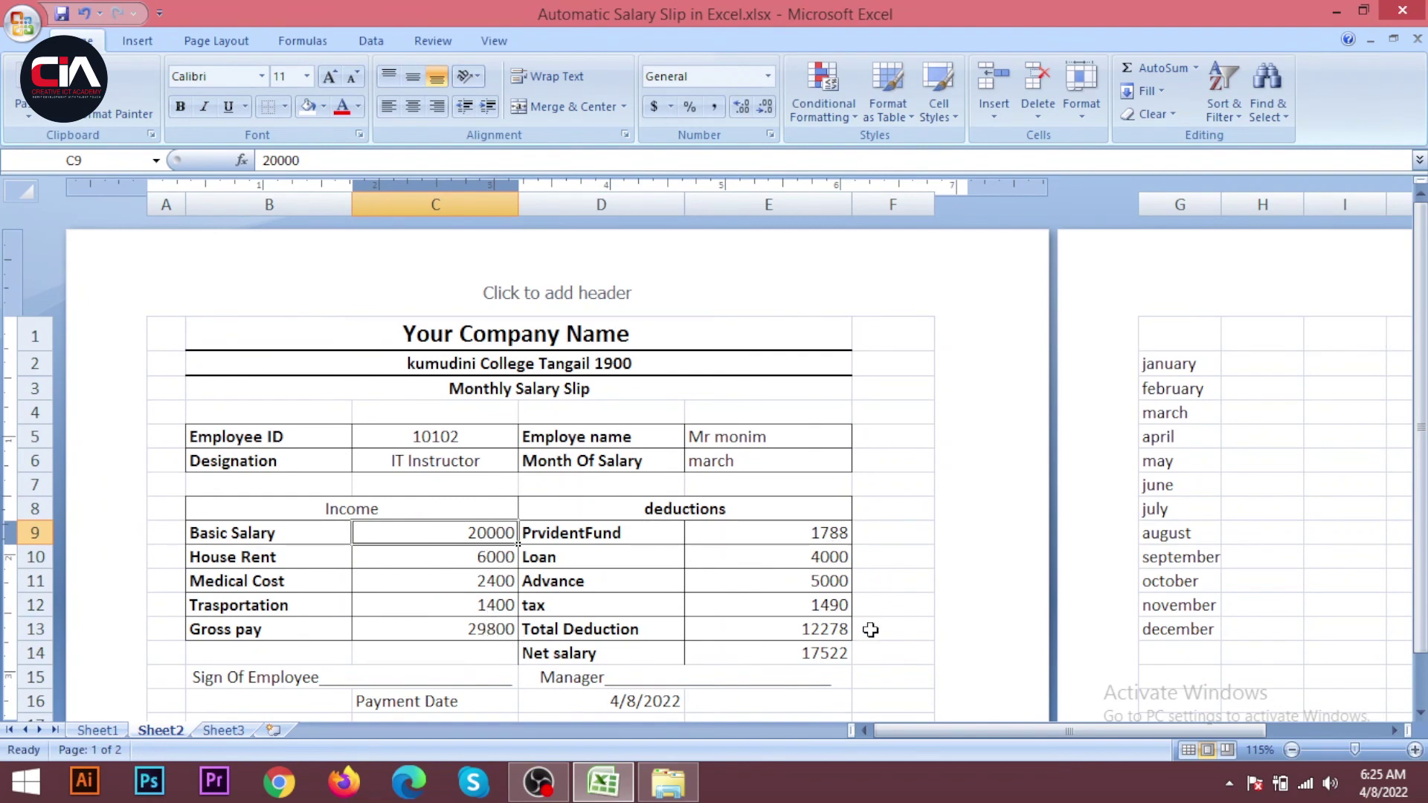
scroll(634, 679, "down", 1)
scroll(627, 564, "up", 1)
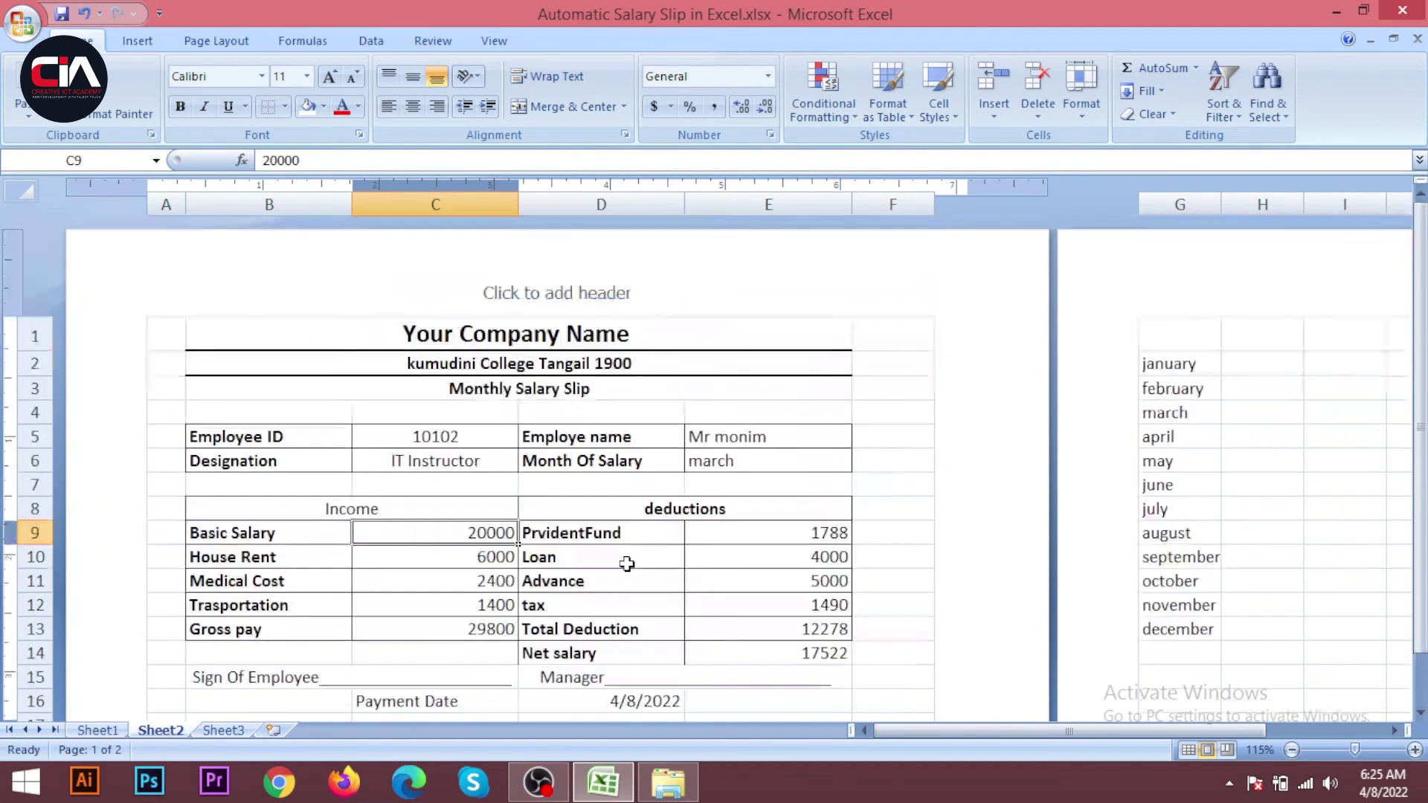
- Add outside borders around the slip body B4:E16, from below the title down to the payment date row
left_click_drag(211, 405, 719, 574)
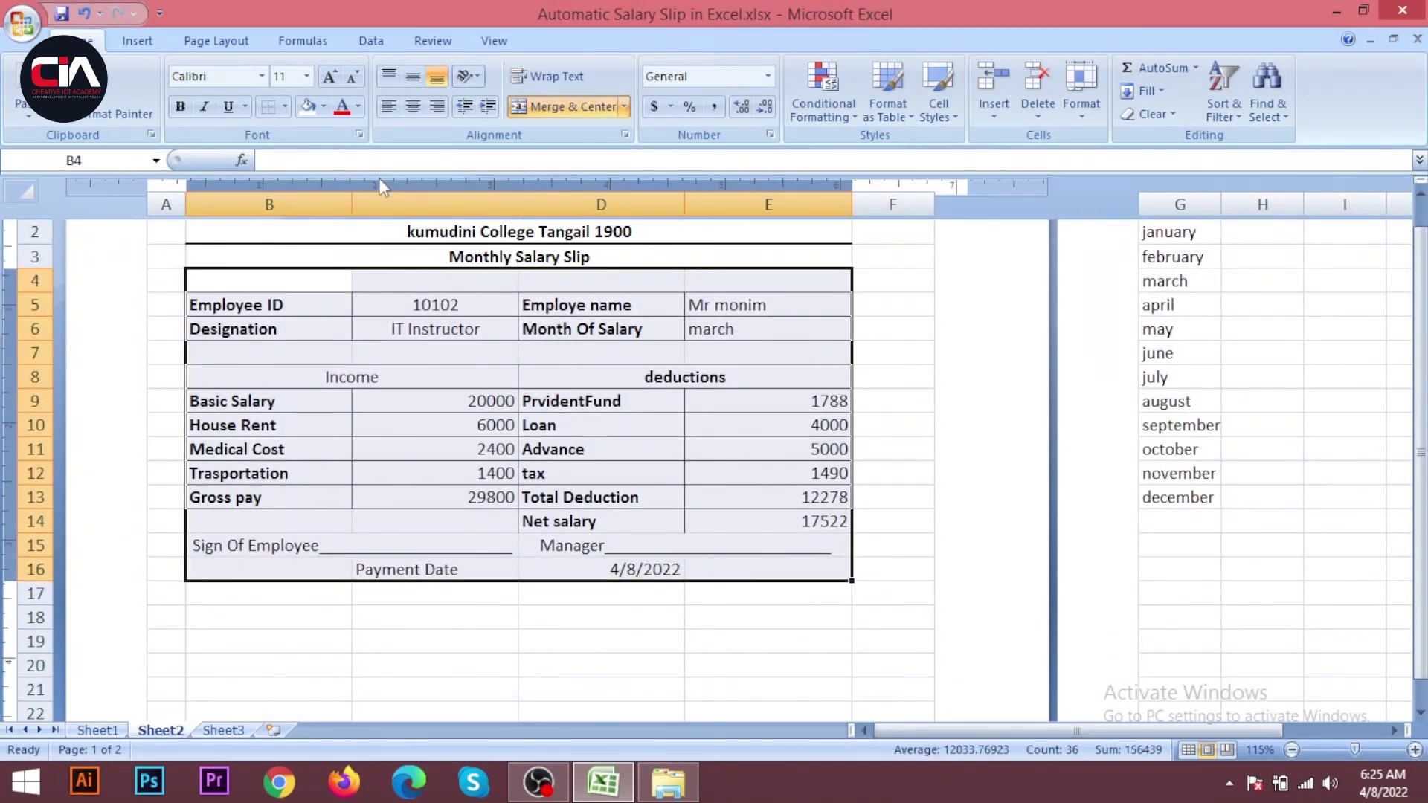
left_click(284, 107)
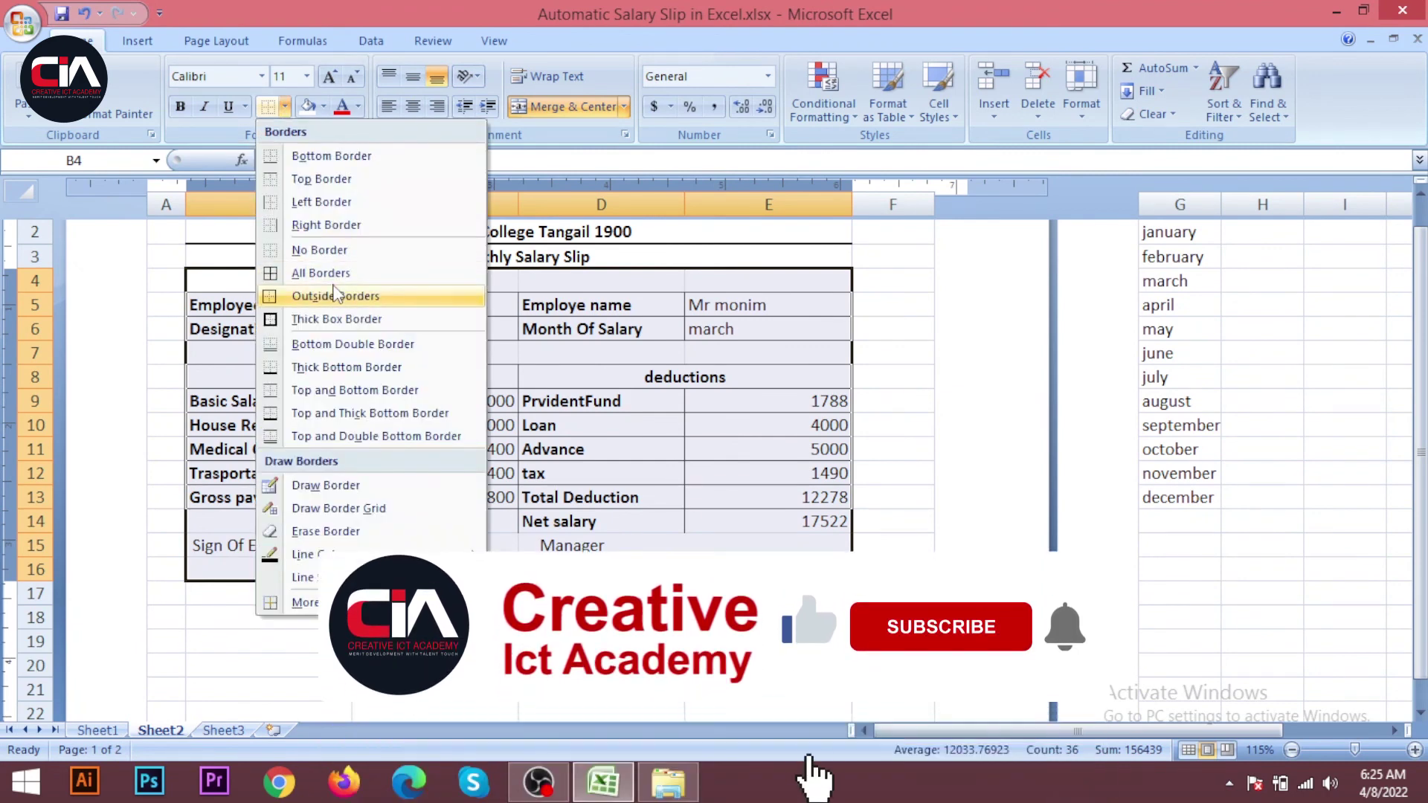
left_click(338, 296)
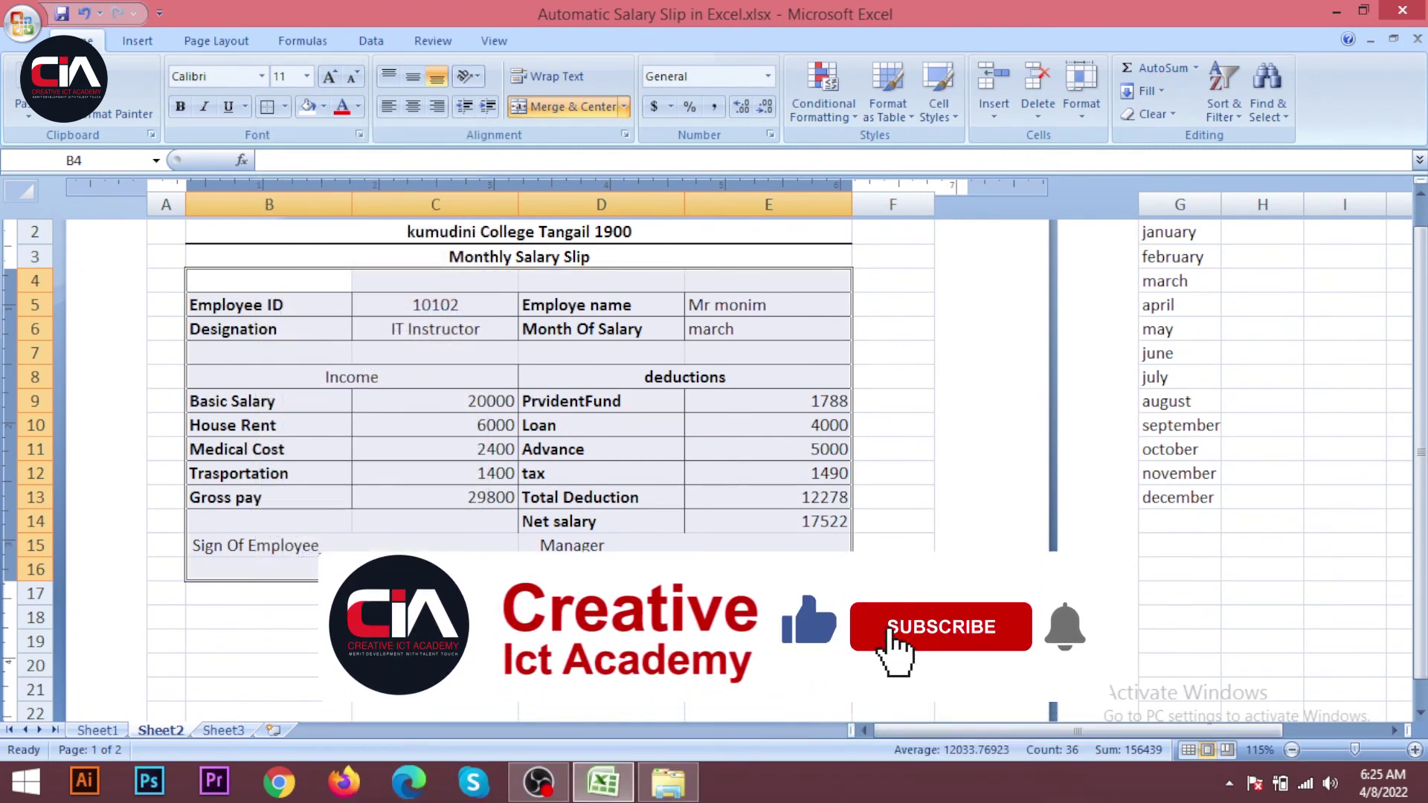
left_click(394, 617)
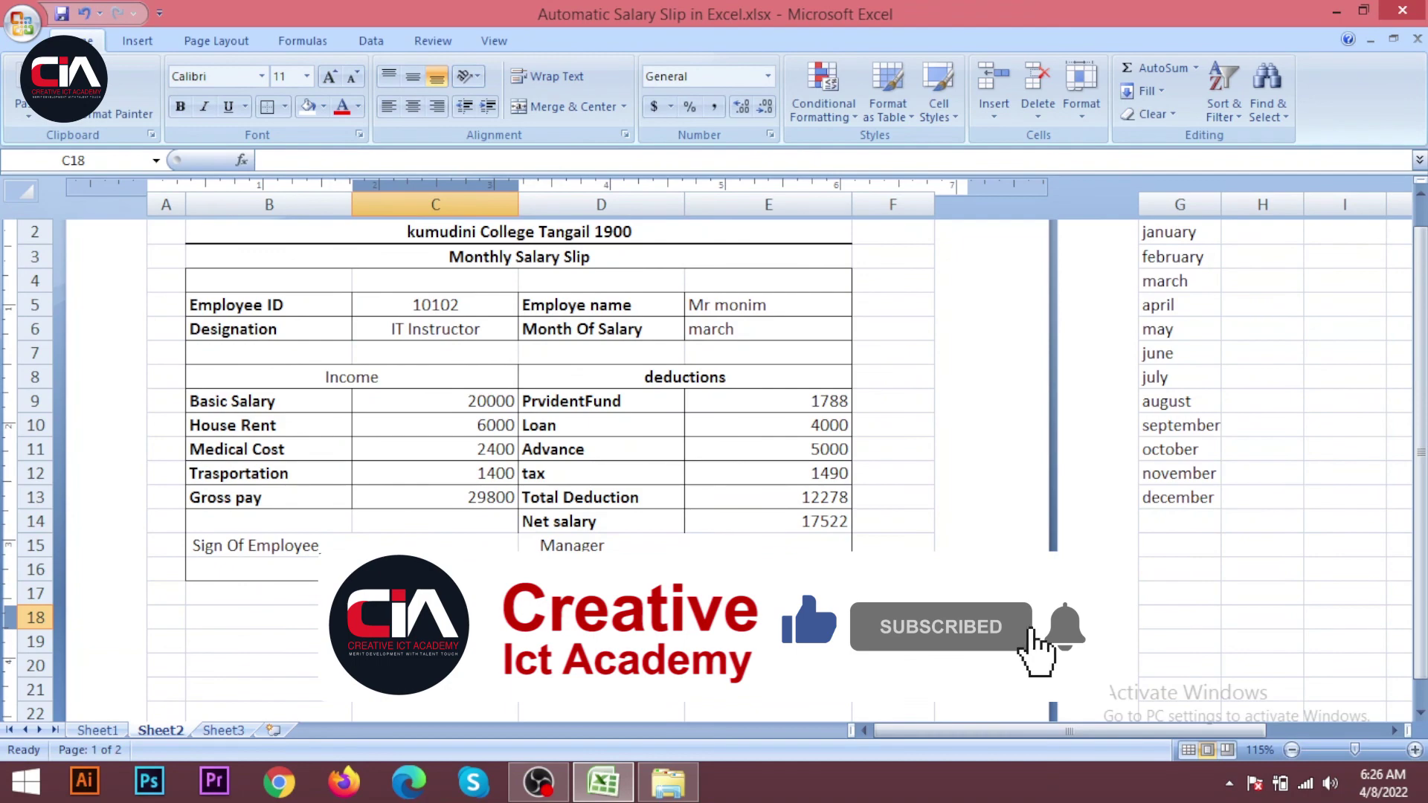
scroll(746, 417, "up", 2)
scroll(771, 581, "down", 1)
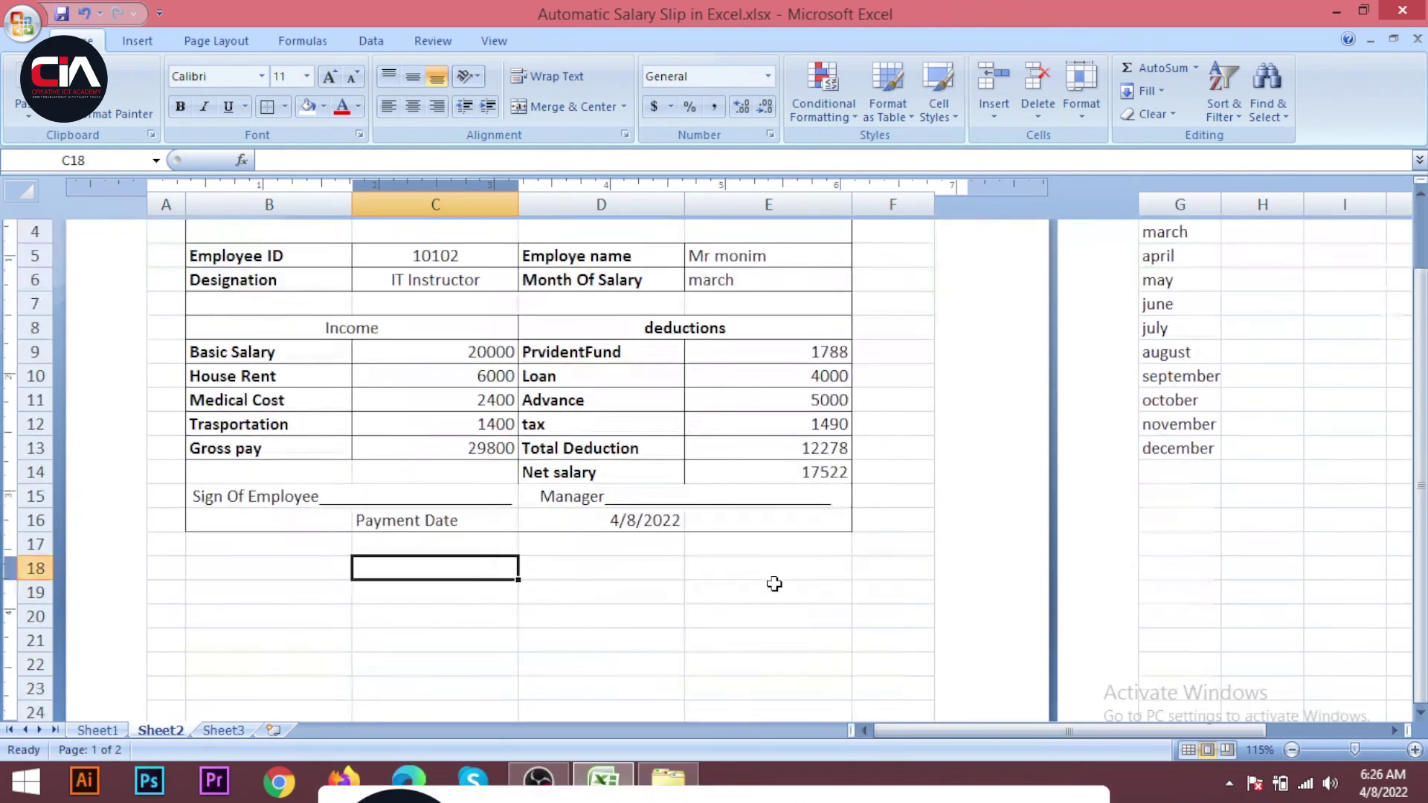
- Fill the Your Company Name heading in row 1 with standard green and set its font colour to white
scroll(771, 584, "up", 1)
left_click(469, 337)
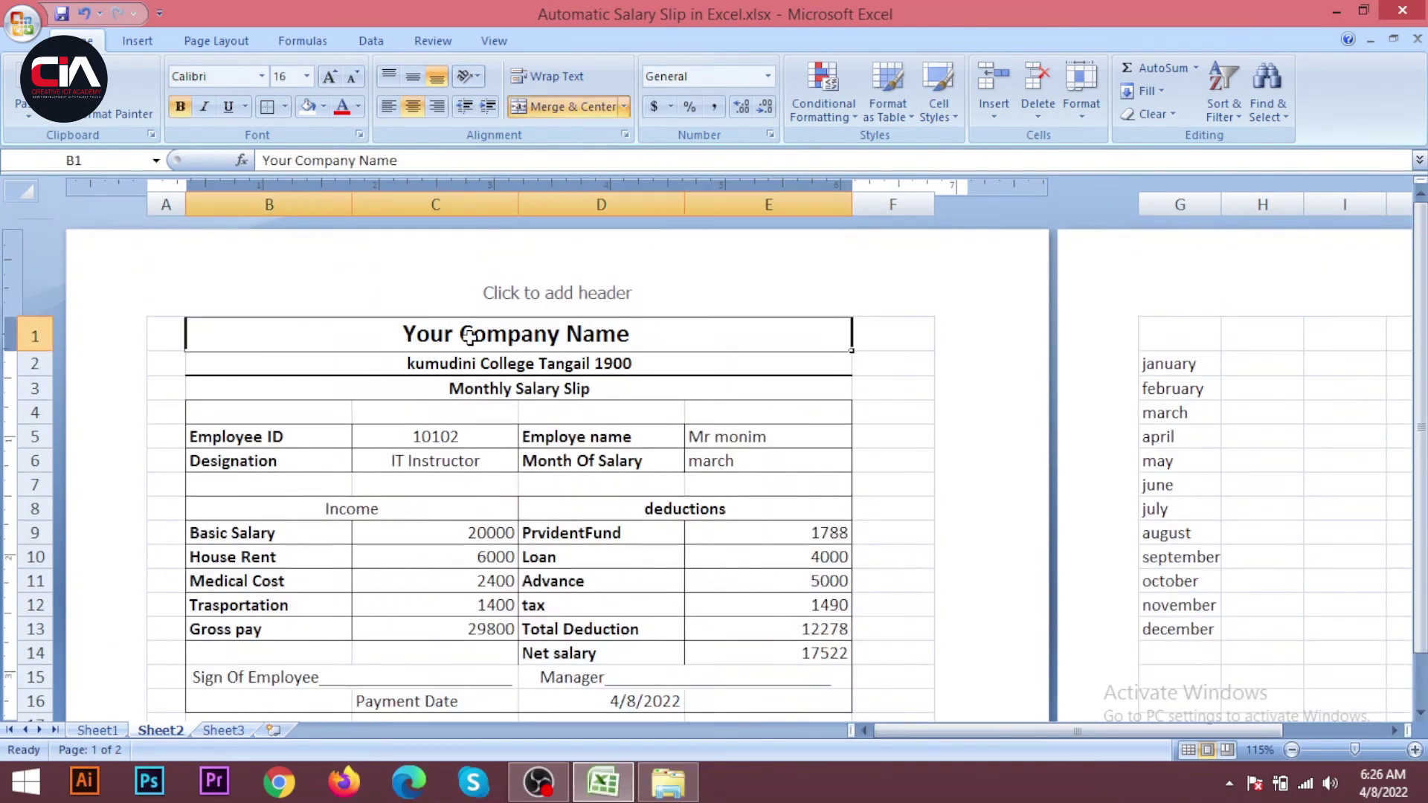
left_click(324, 106)
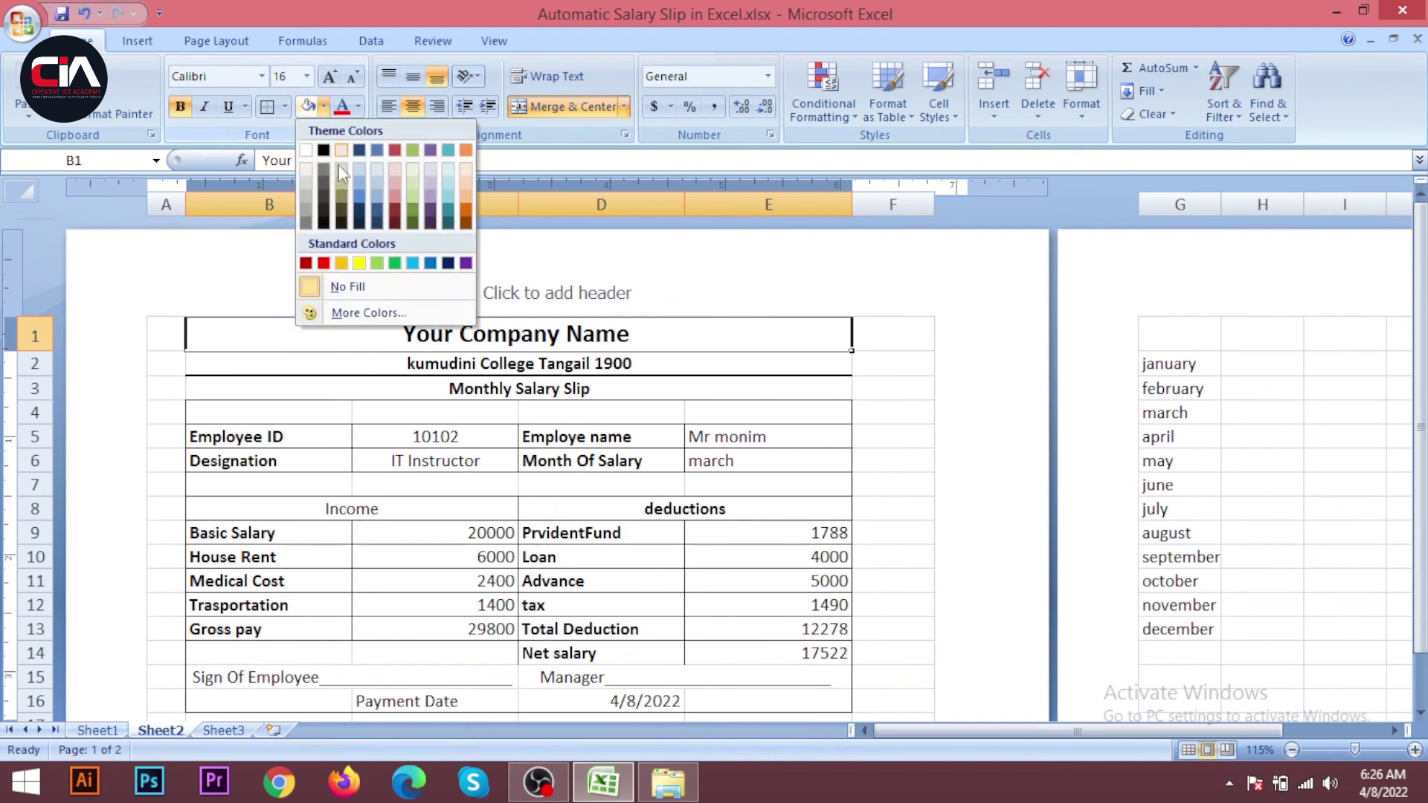
left_click(394, 263)
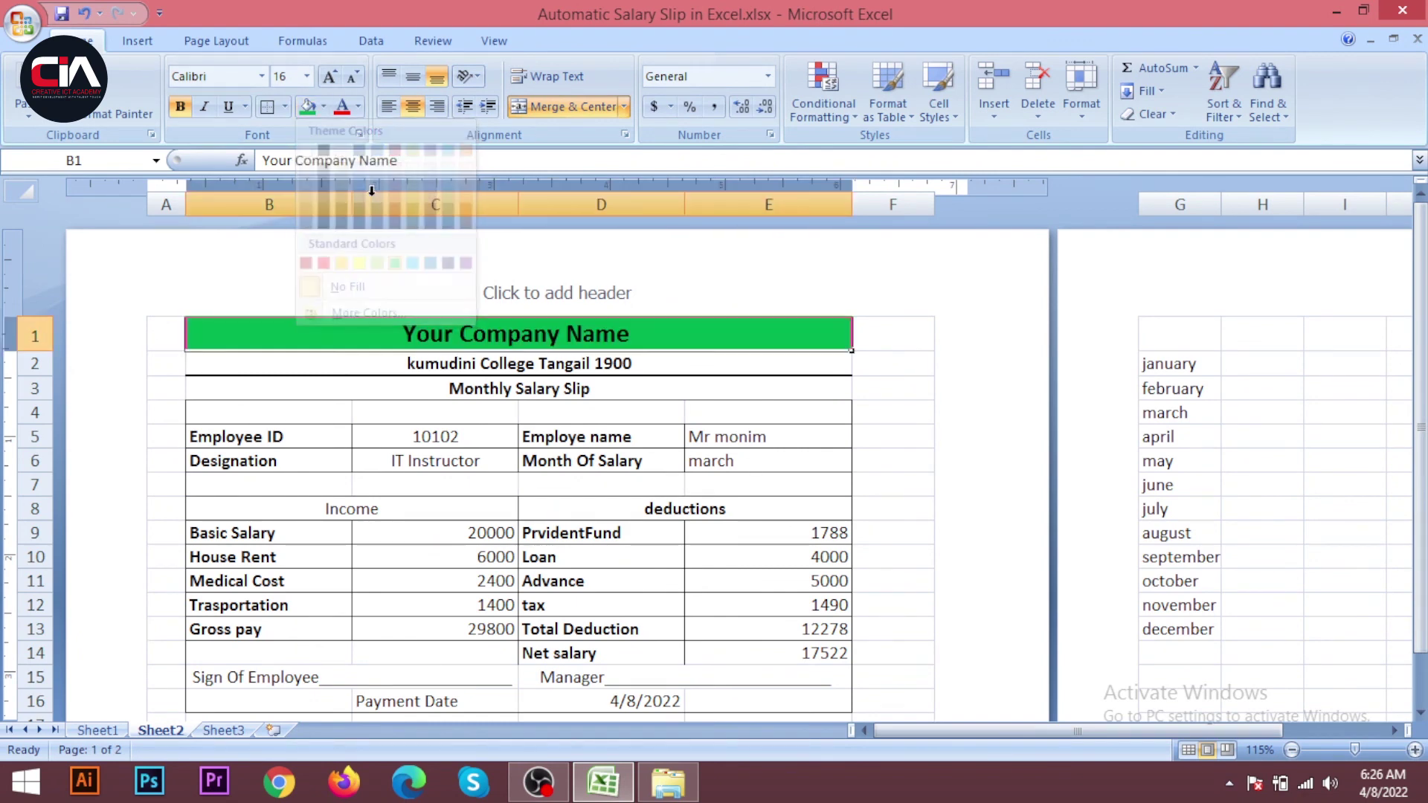
left_click(357, 108)
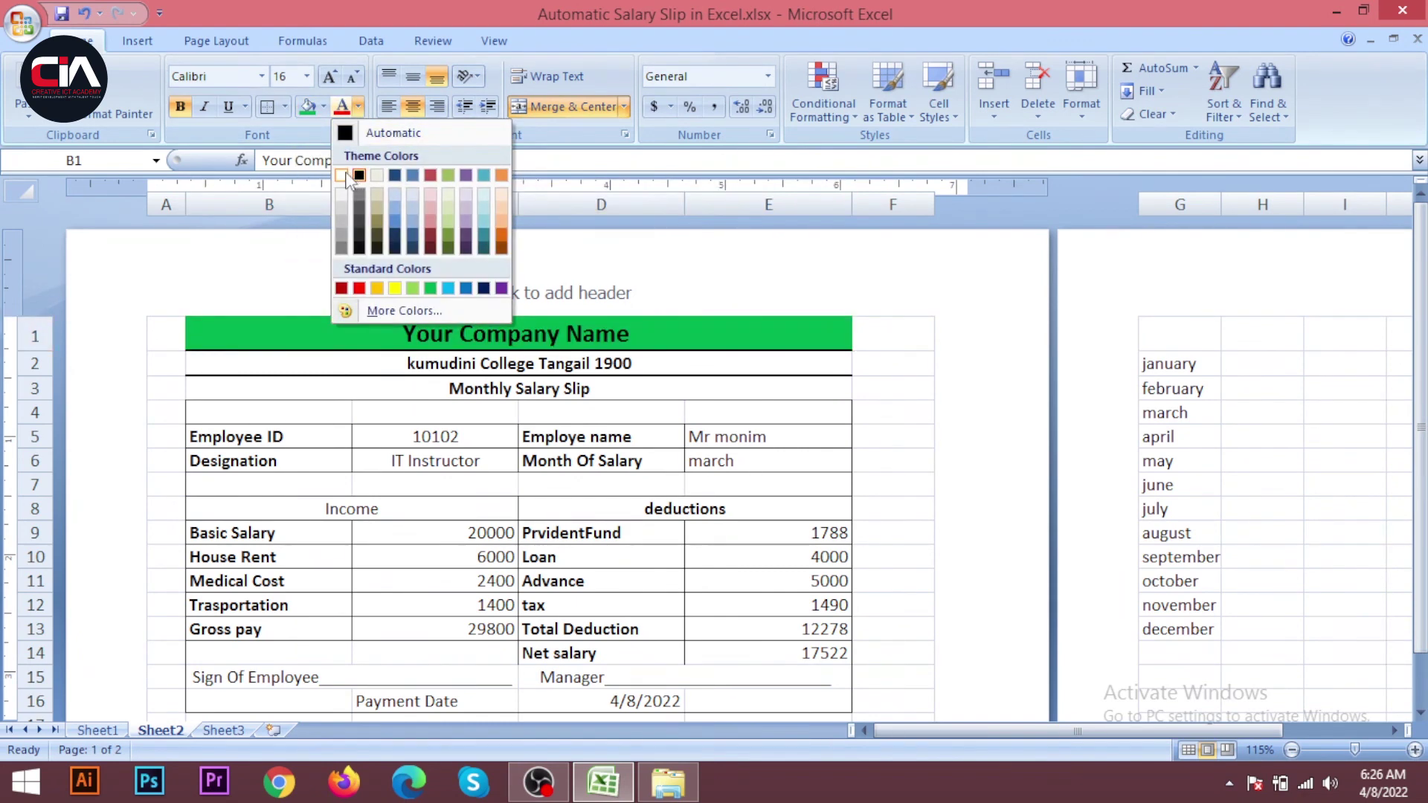
left_click(347, 178)
left_click(607, 480)
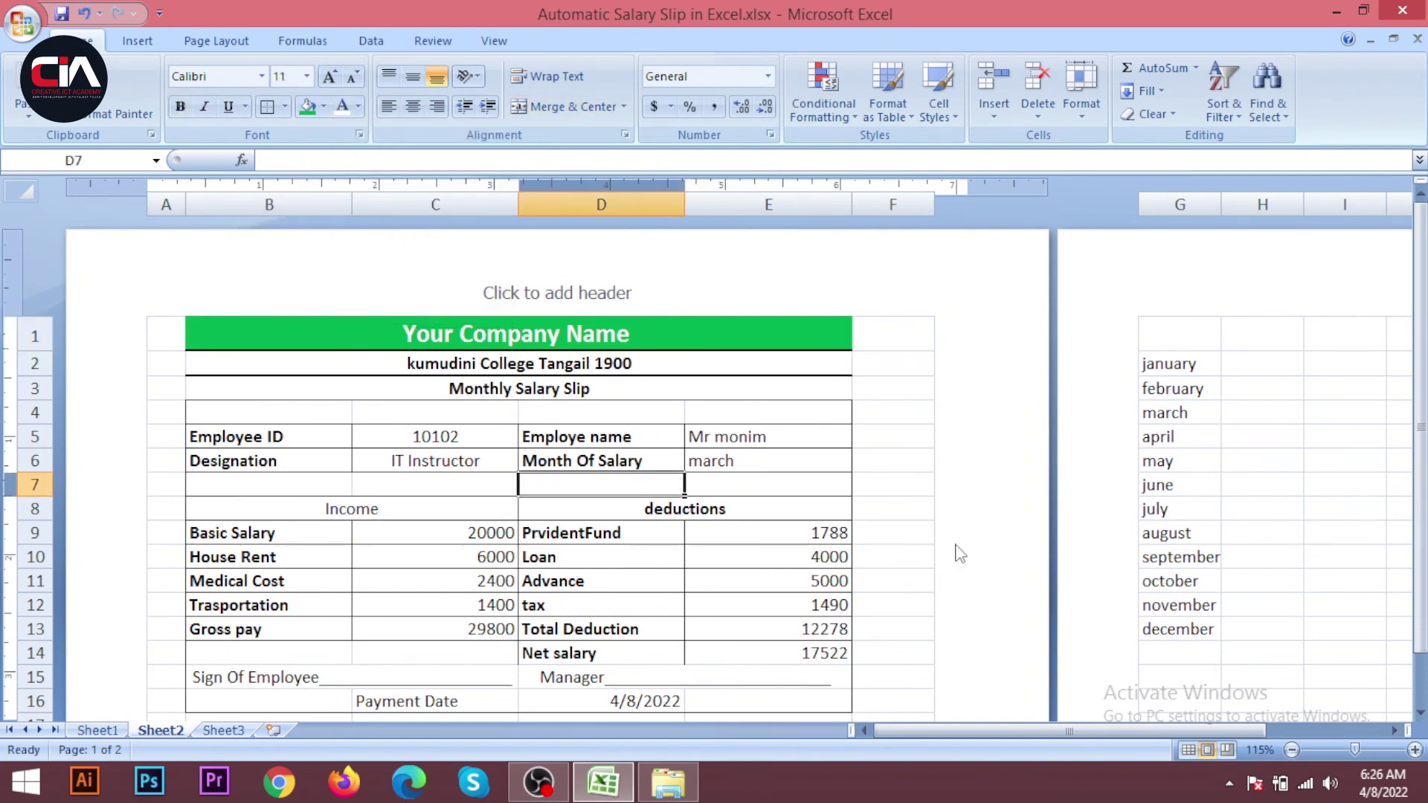
scroll(956, 549, "down", 1)
scroll(941, 552, "up", 1)
scroll(934, 428, "down", 1)
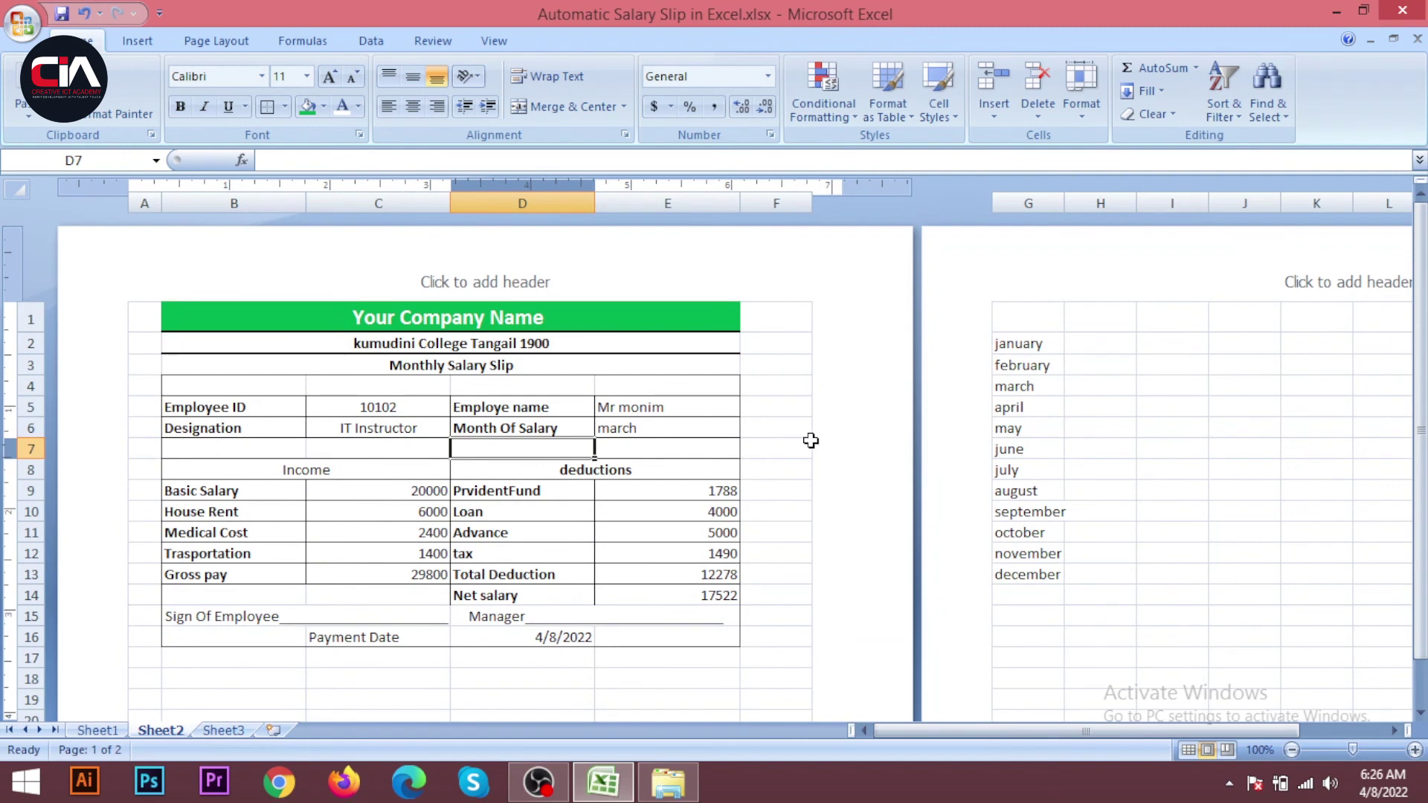